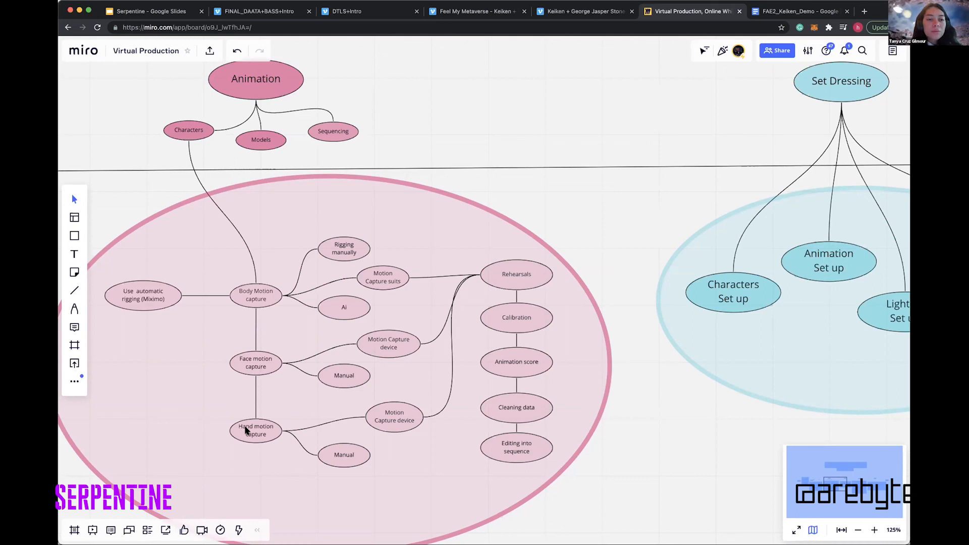
Examine the motion capture workflow under Animation and the character, animation, lighting and environment set-up nodes under Set Dressing
scroll(281, 427, right, 5)
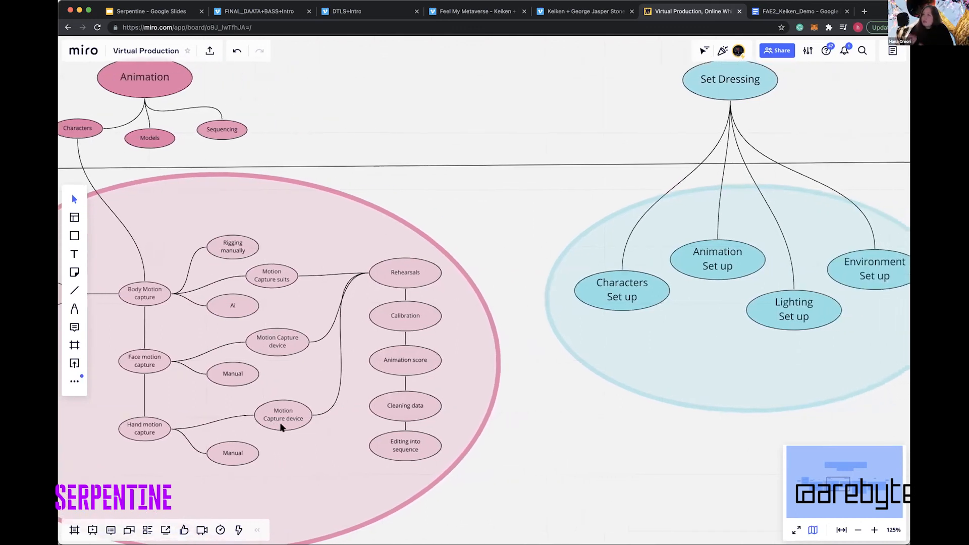
scroll(755, 238, left, 1)
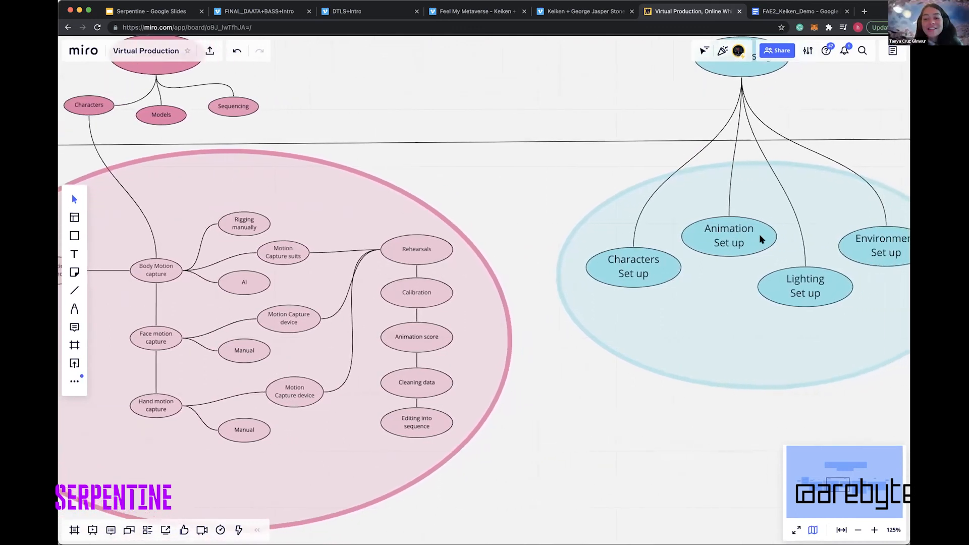
scroll(757, 239, up, 2)
scroll(756, 239, right, 5)
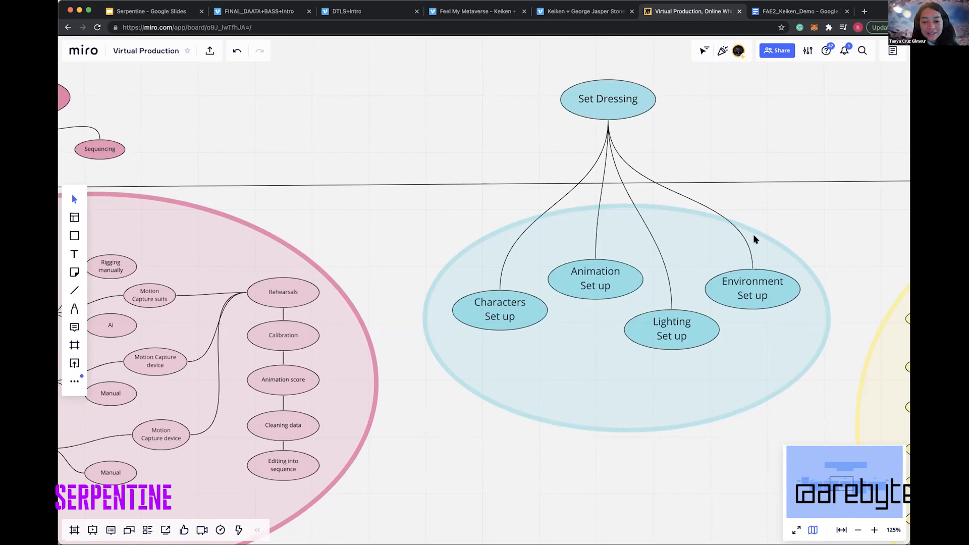
scroll(755, 240, right, 5)
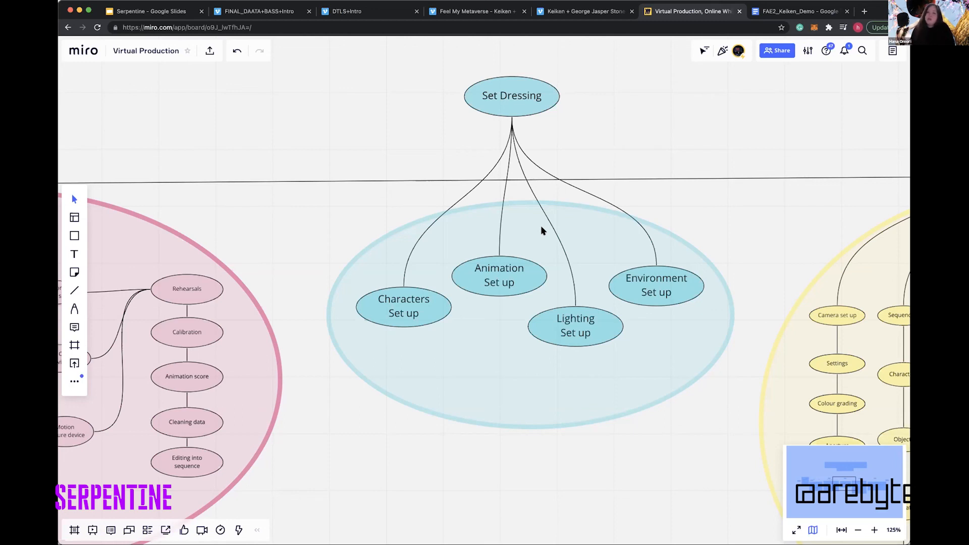
Examine the Cinematics section of the board, covering camera set-up, sequencing, editing in sequence, post-processing, exporting and rendering
scroll(542, 231, right, 10)
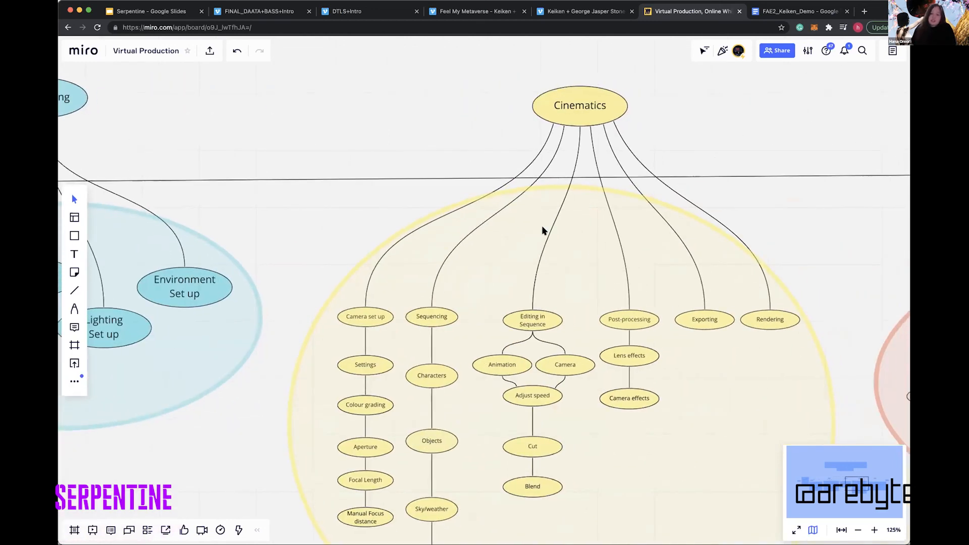
scroll(541, 230, down, 4)
scroll(543, 231, up, 2)
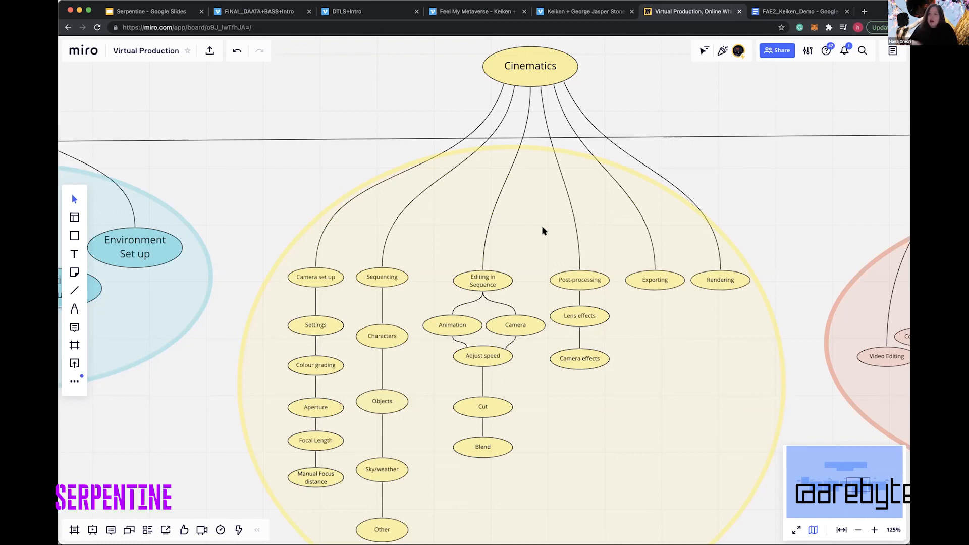
scroll(574, 271, right, 3)
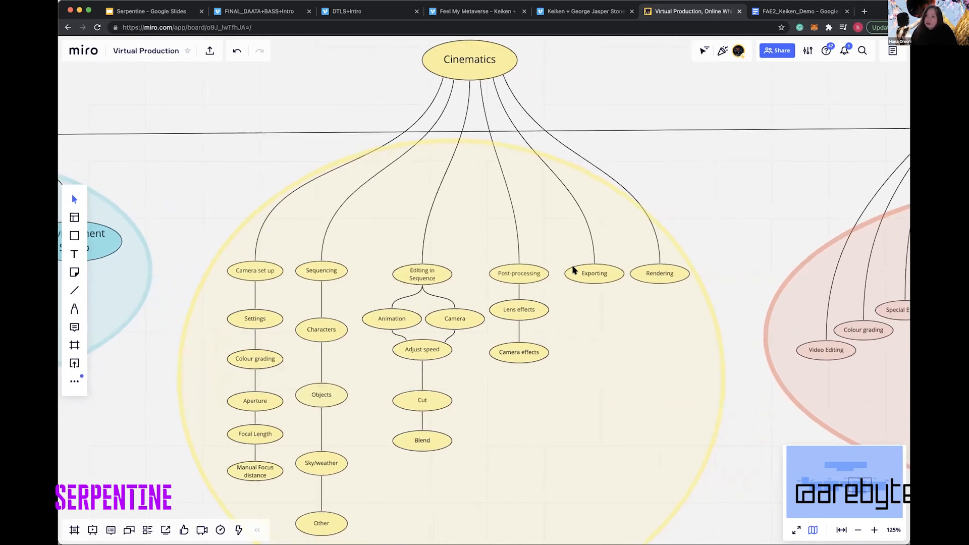
scroll(574, 270, down, 3)
scroll(573, 270, up, 1)
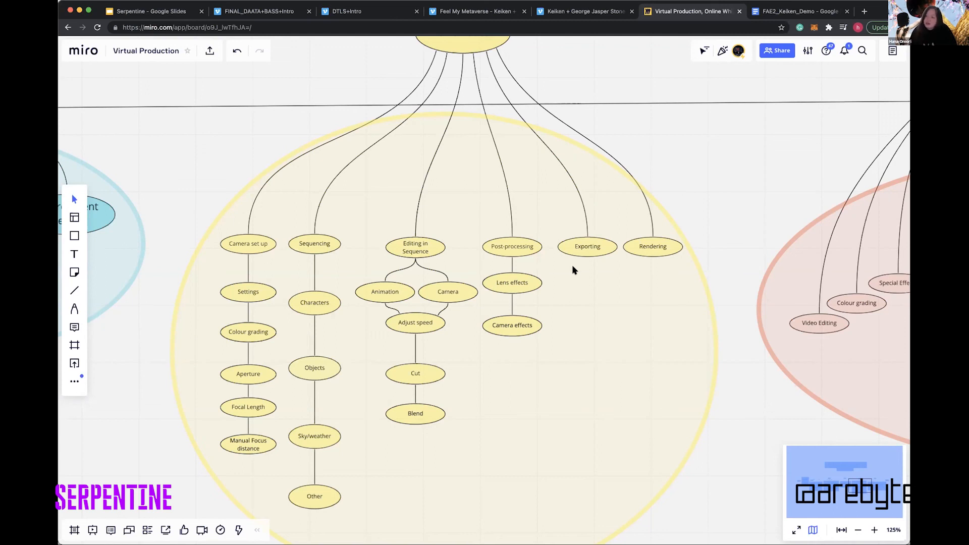
scroll(559, 278, up, 2)
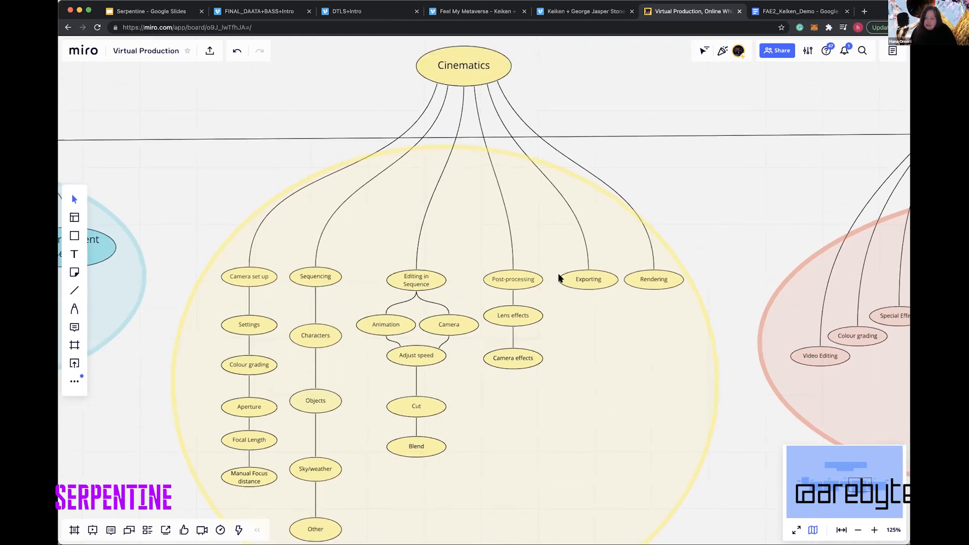
scroll(559, 278, right, 3)
scroll(608, 303, down, 1)
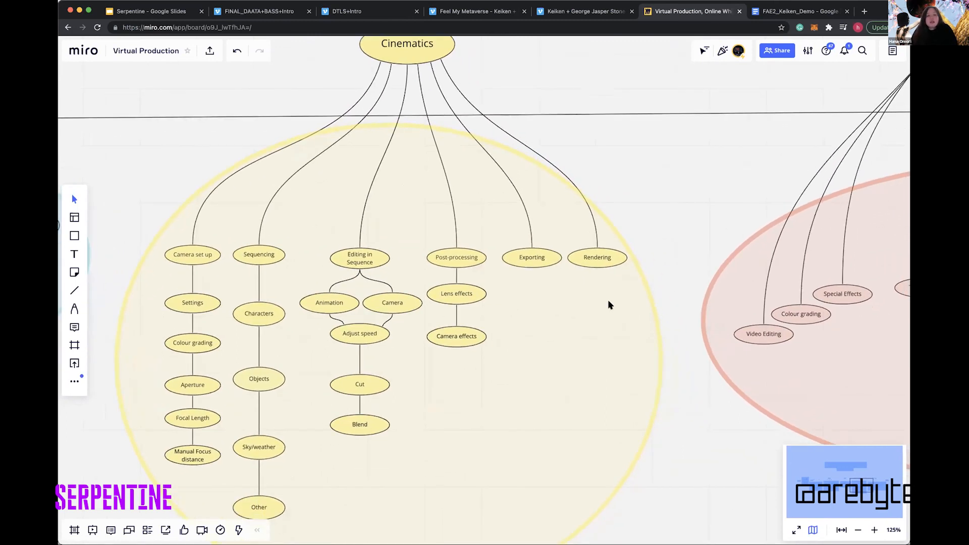
scroll(608, 305, right, 3)
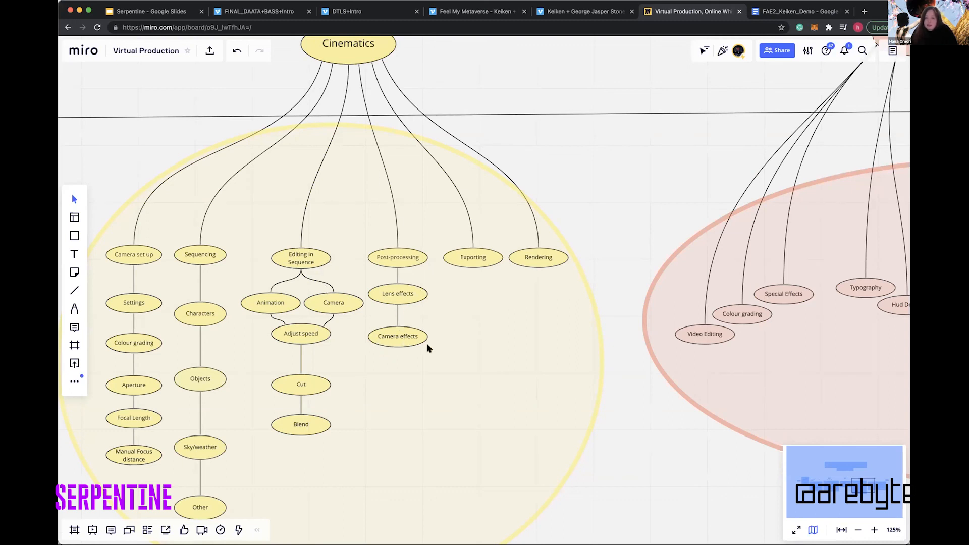
Examine the Post section, from video editing to sound design and exporting, and the final CGI Film node
scroll(579, 256, right, 10)
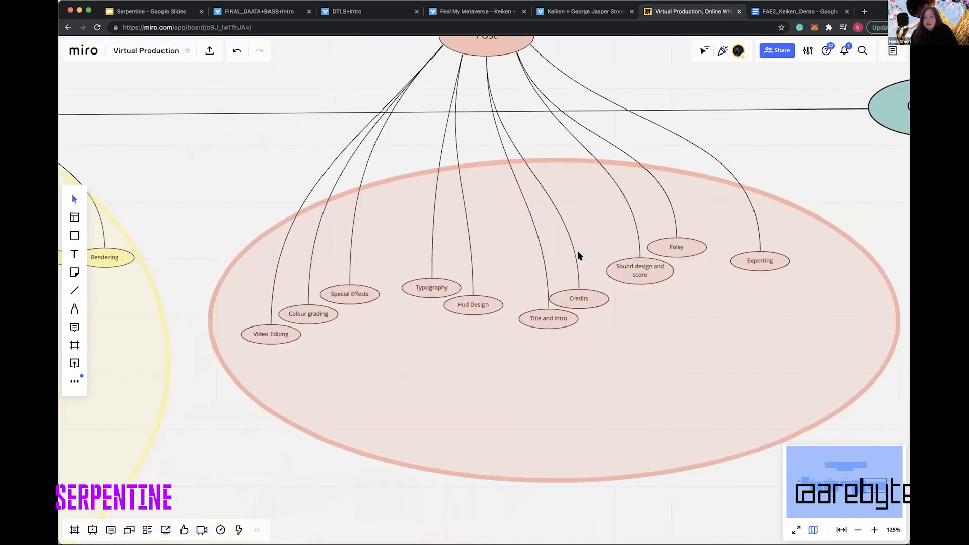
scroll(579, 256, down, 3)
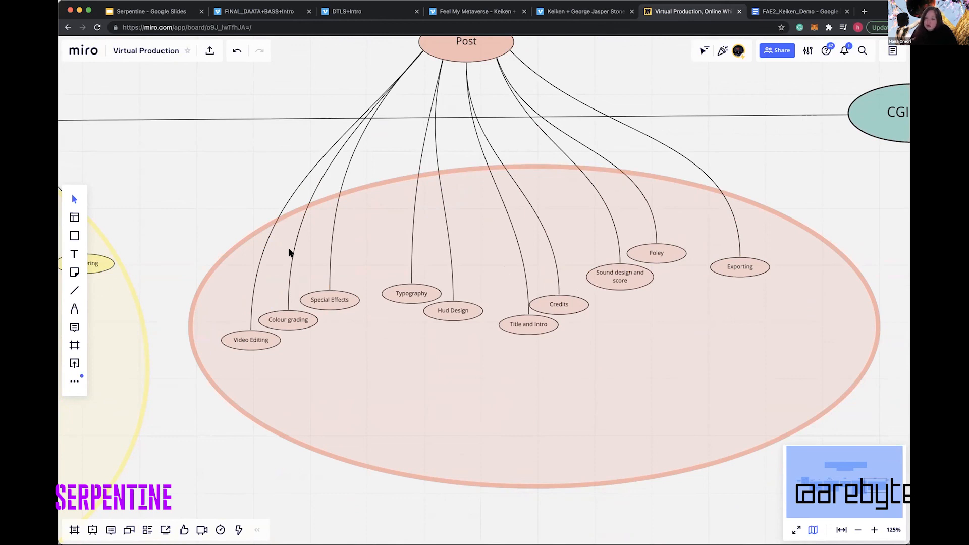
scroll(528, 292, right, 3)
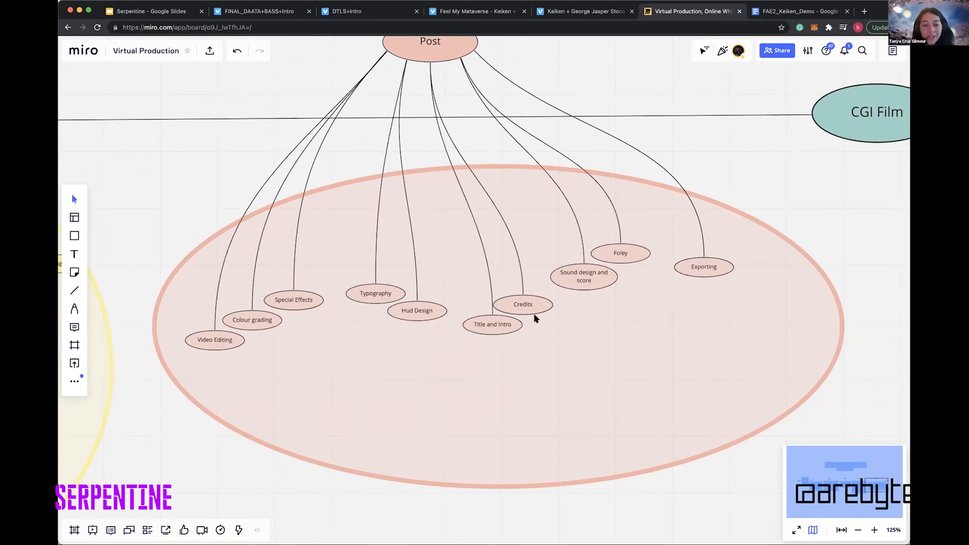
scroll(608, 303, right, 3)
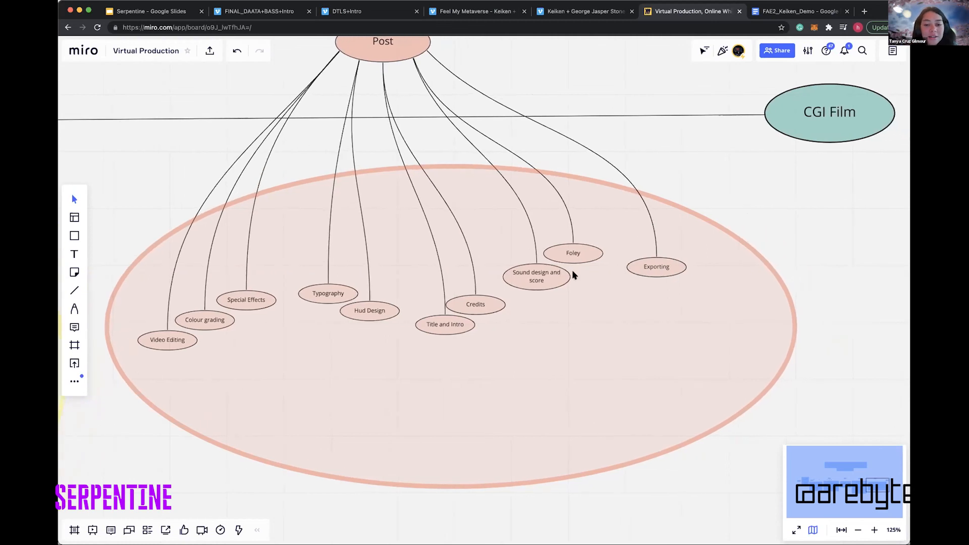
scroll(573, 275, up, 2)
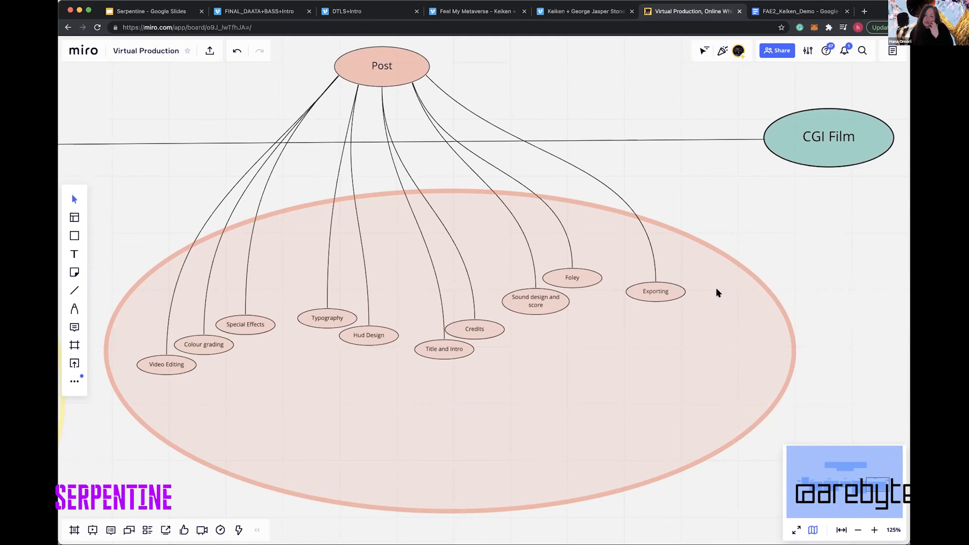
scroll(786, 304, right, 3)
scroll(786, 304, up, 3)
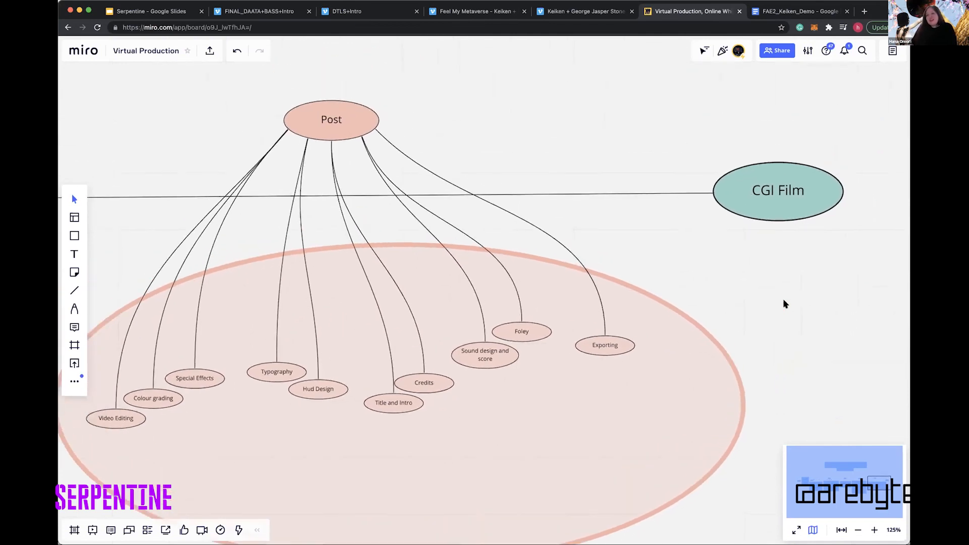
scroll(786, 304, up, 2)
scroll(785, 304, right, 1)
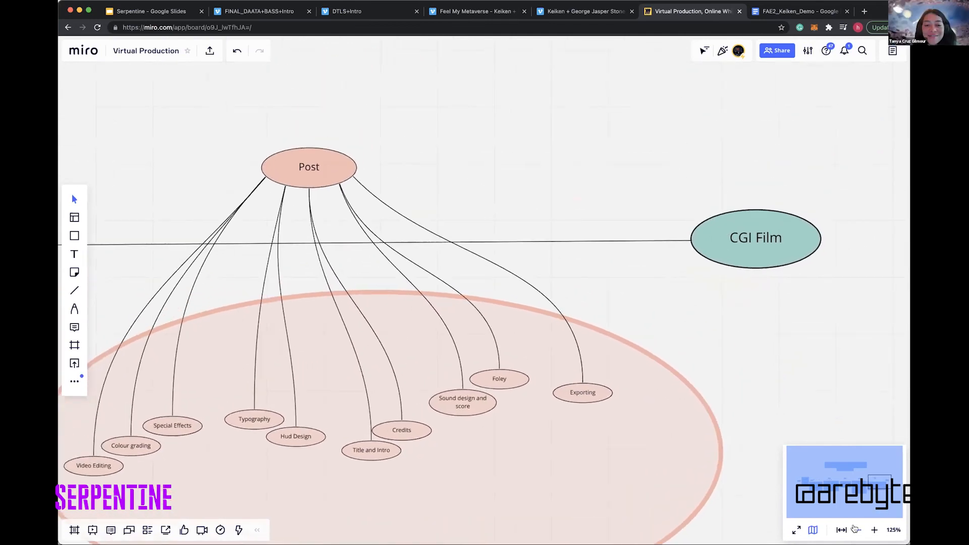
click(857, 529)
click(857, 530)
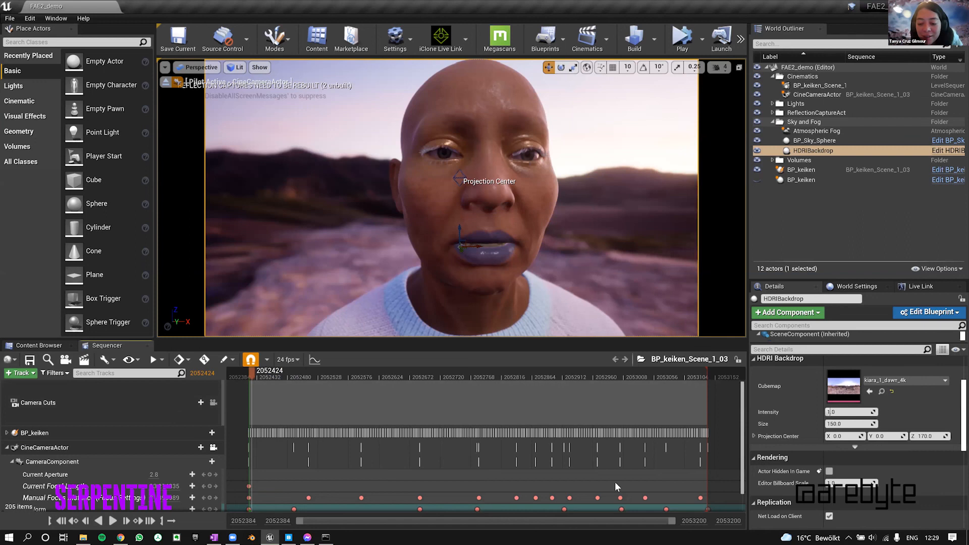
Play the BP_keiken_Scene_1_03 sequence in Unreal Engine from frame 2052482, and return the playhead to frame 2052429
click(288, 374)
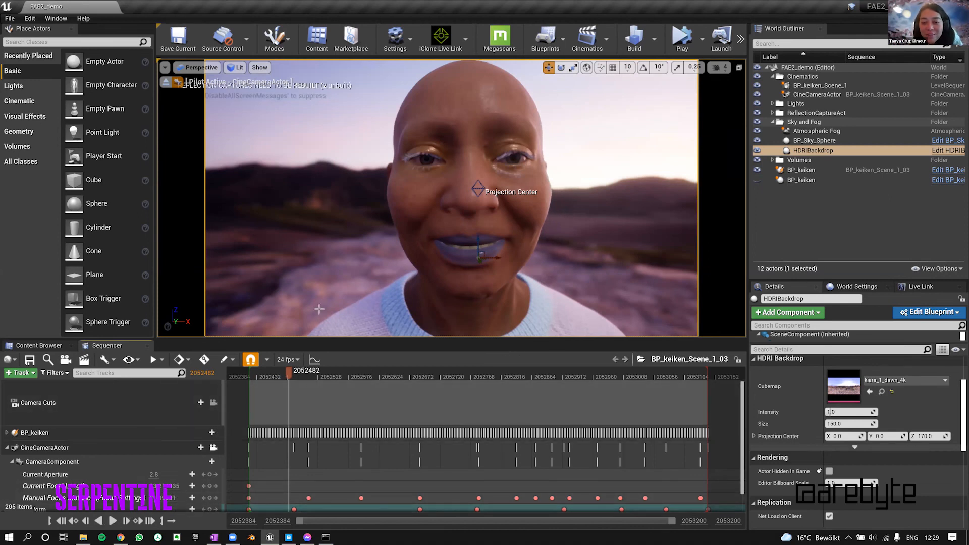
click(112, 522)
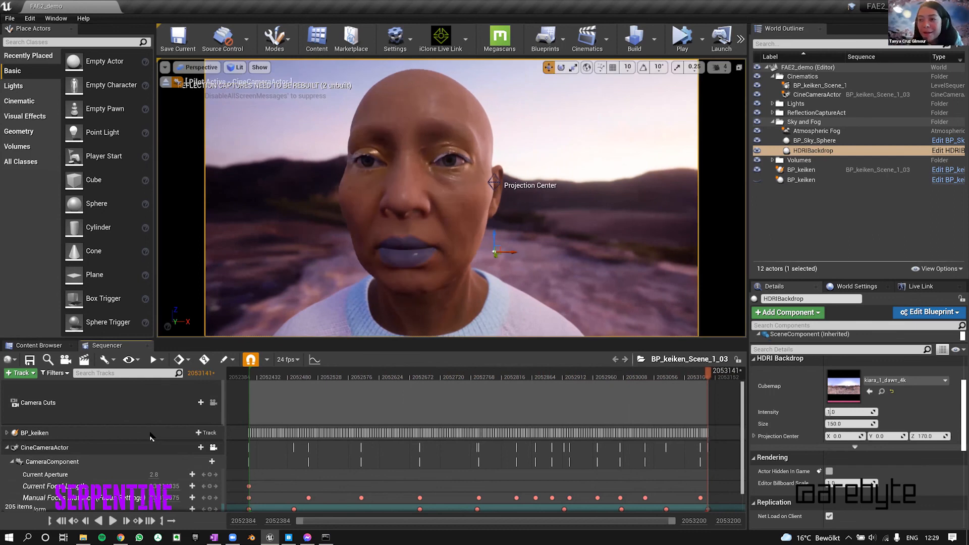
click(255, 374)
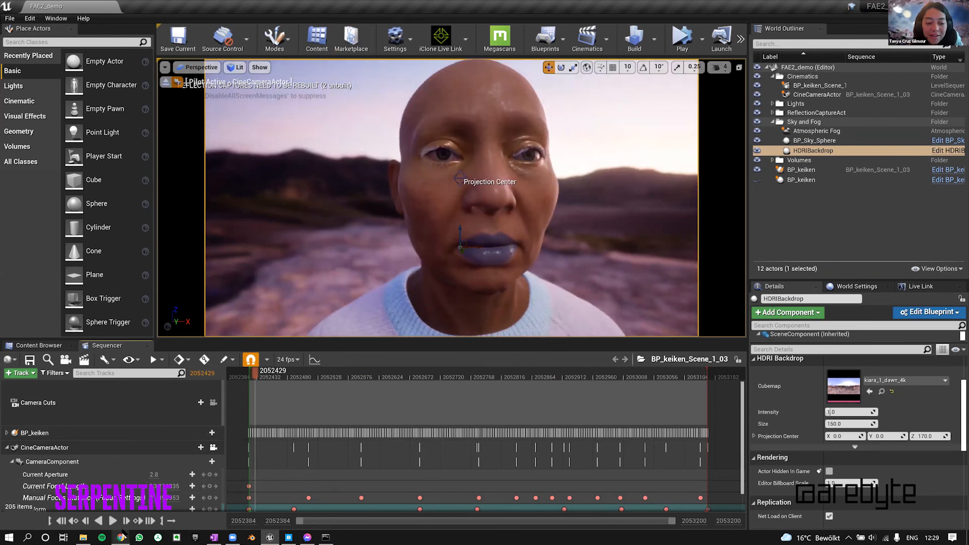
Switch to Chrome and look over the opening software and MetaHuman import instructions in the FAE2_Keiken_Demo document
click(122, 536)
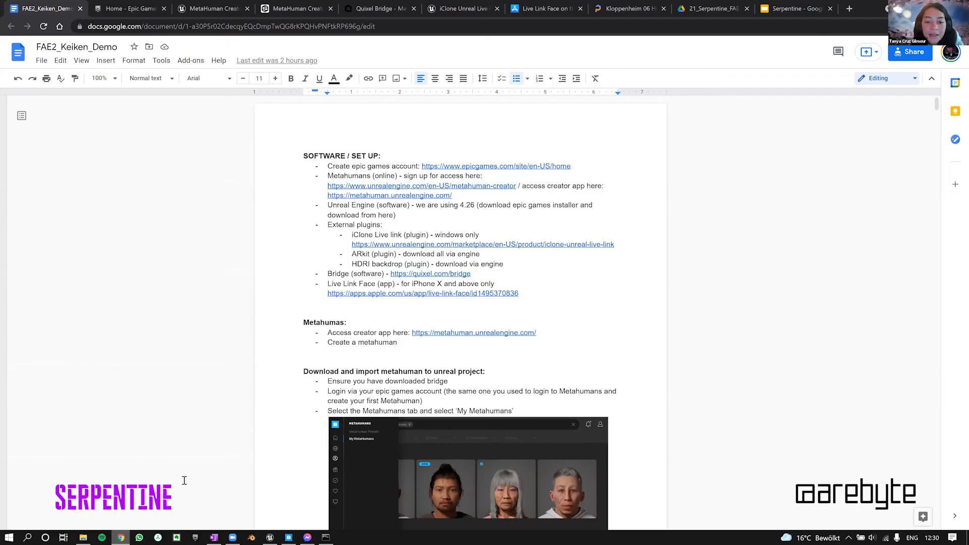
scroll(560, 320, down, 1)
scroll(560, 319, down, 1)
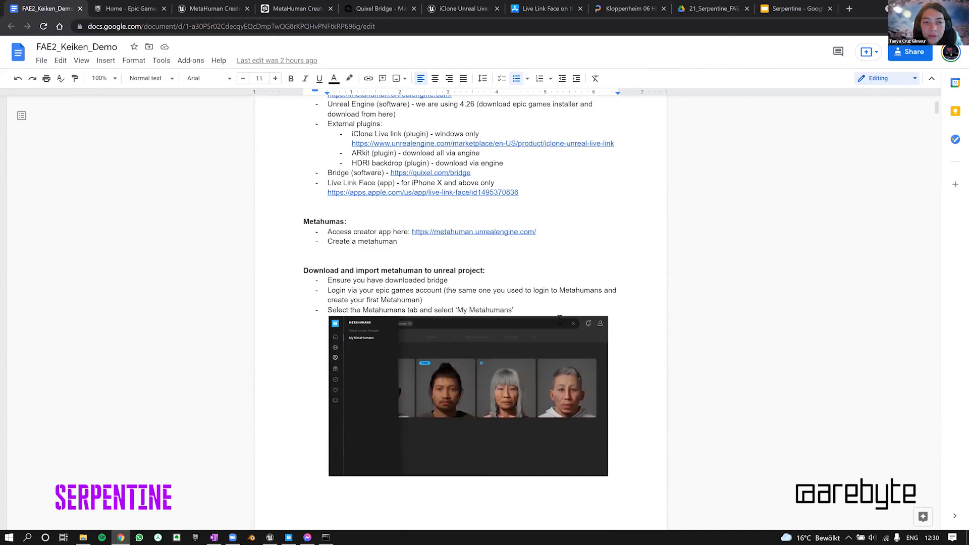
scroll(559, 276, up, 2)
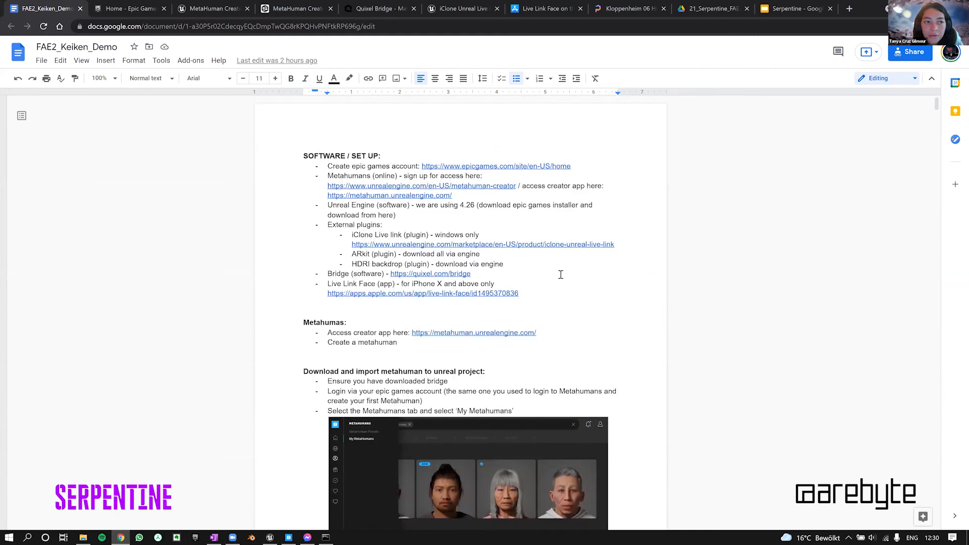
Open the Project folder inside 21_Serpentine_FAE2_Training Session on Google Drive and copy its web address
click(727, 10)
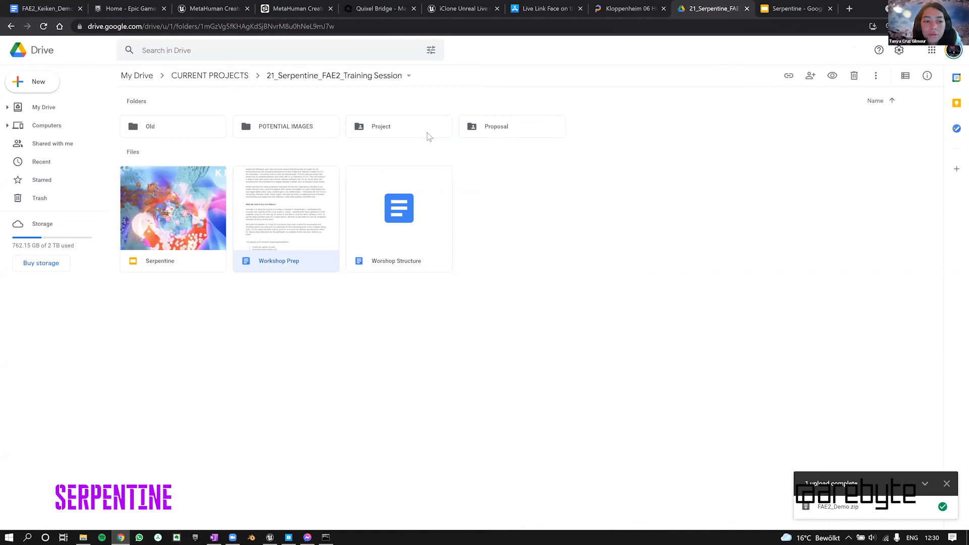
double_click(426, 133)
click(298, 26)
right_click(288, 29)
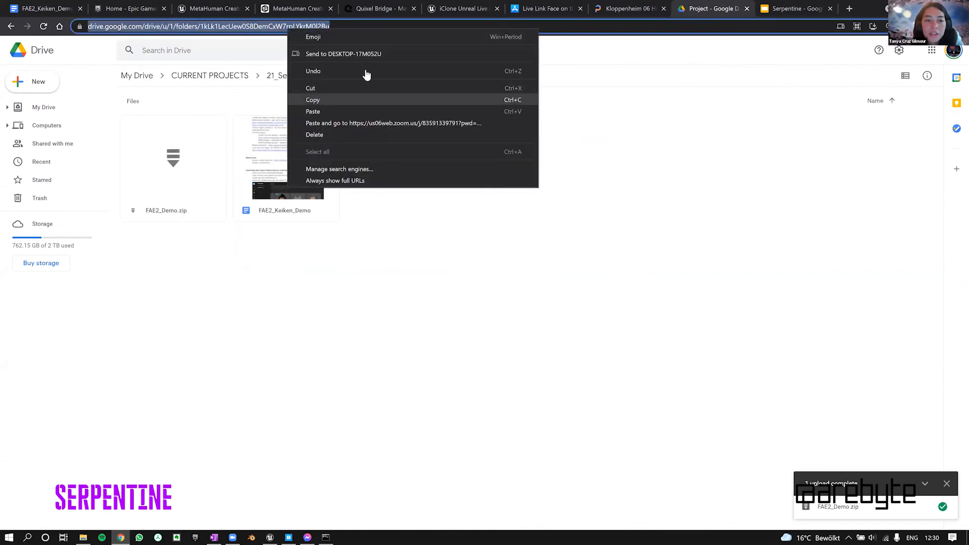
click(325, 99)
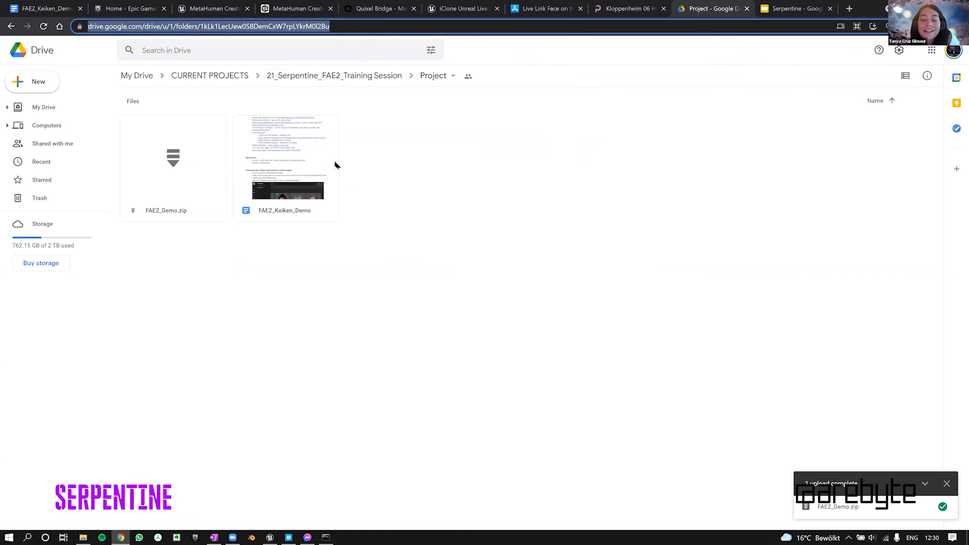
Return to the FAE2_Keiken_Demo document and read through the Software / Set Up list, including the MetaHuman Creator links
click(57, 12)
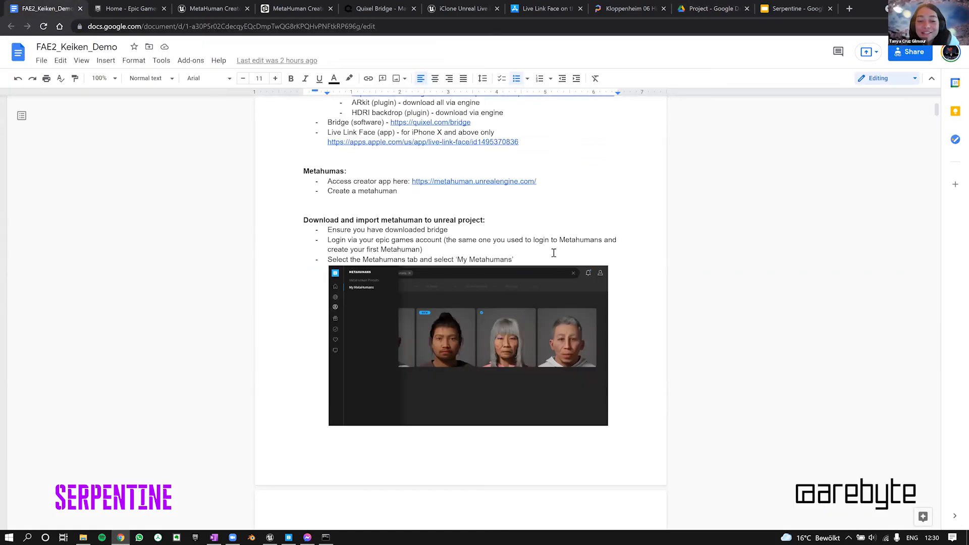
scroll(609, 225, up, 3)
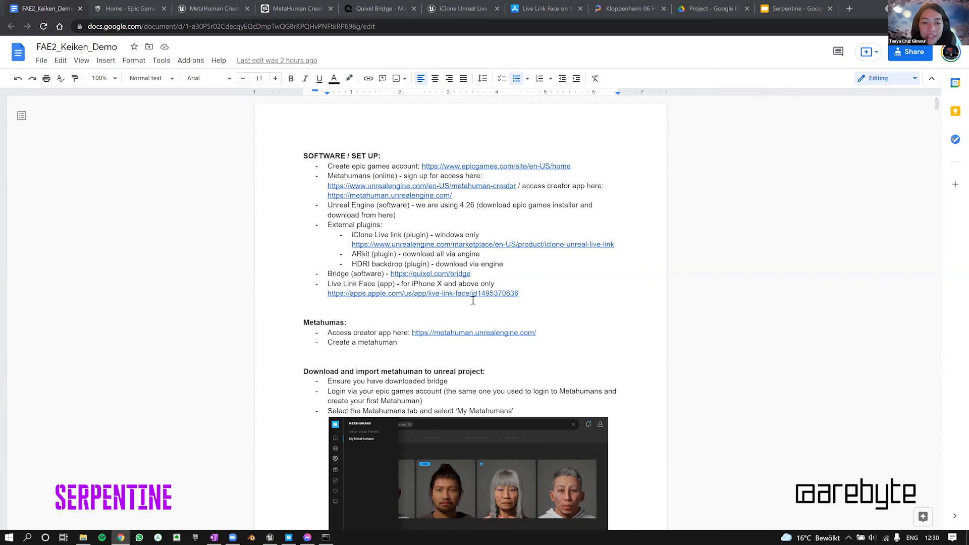
click(311, 167)
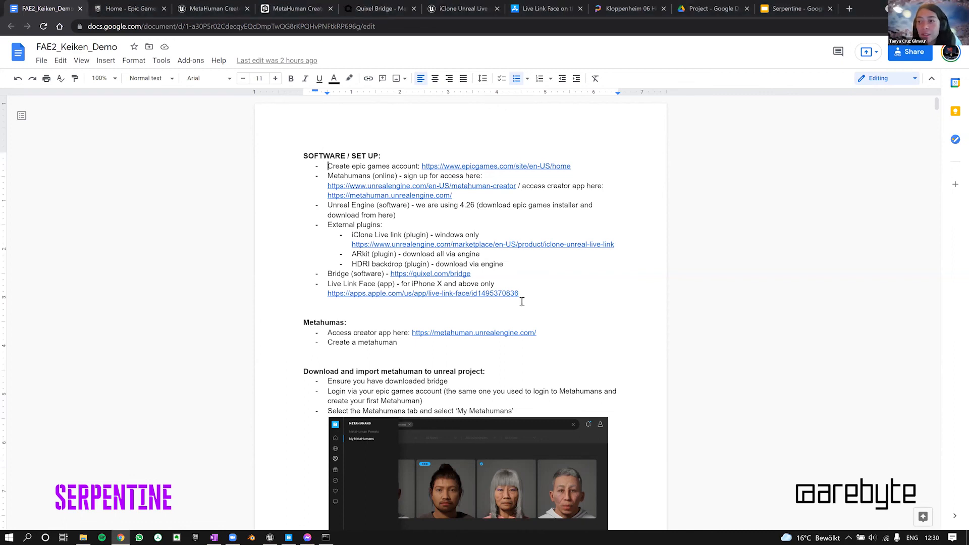
click(477, 307)
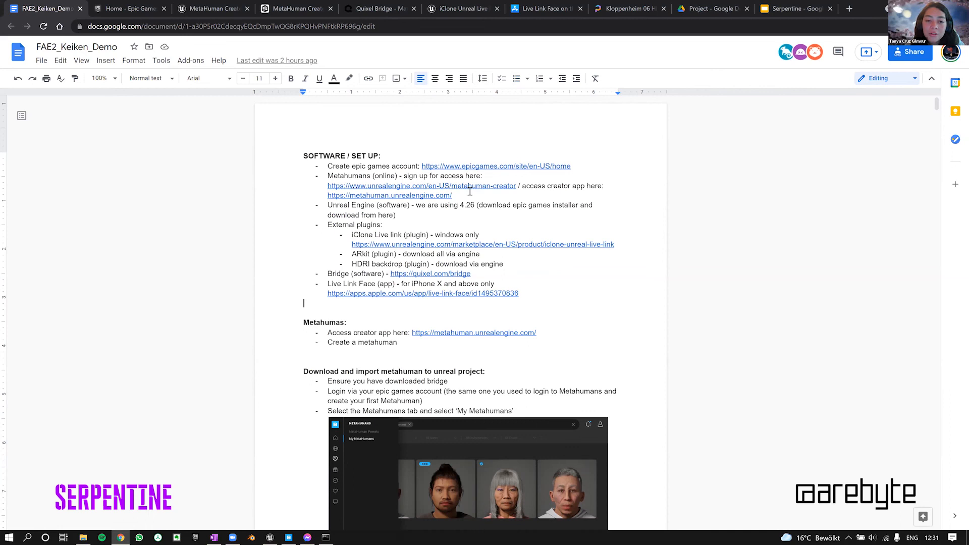
click(527, 190)
click(476, 196)
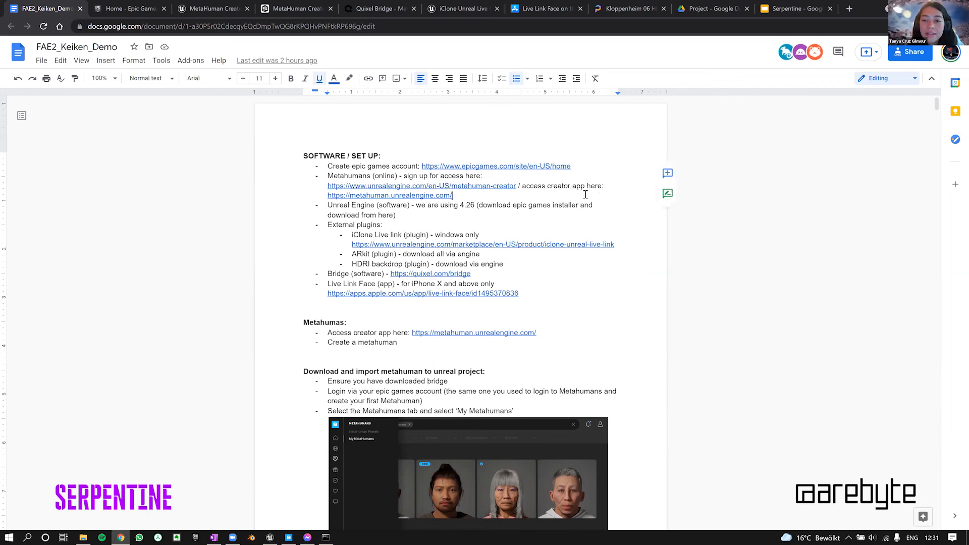
View the Epic Games home page and the MetaHuman Creator page, and return to the FAE2_Keiken_Demo document
click(129, 9)
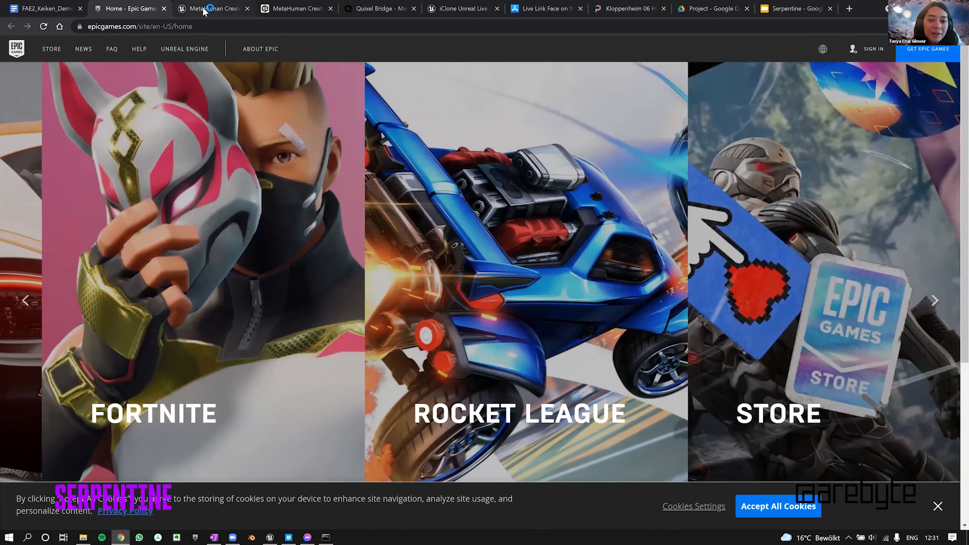
click(202, 9)
key(ctrl+1)
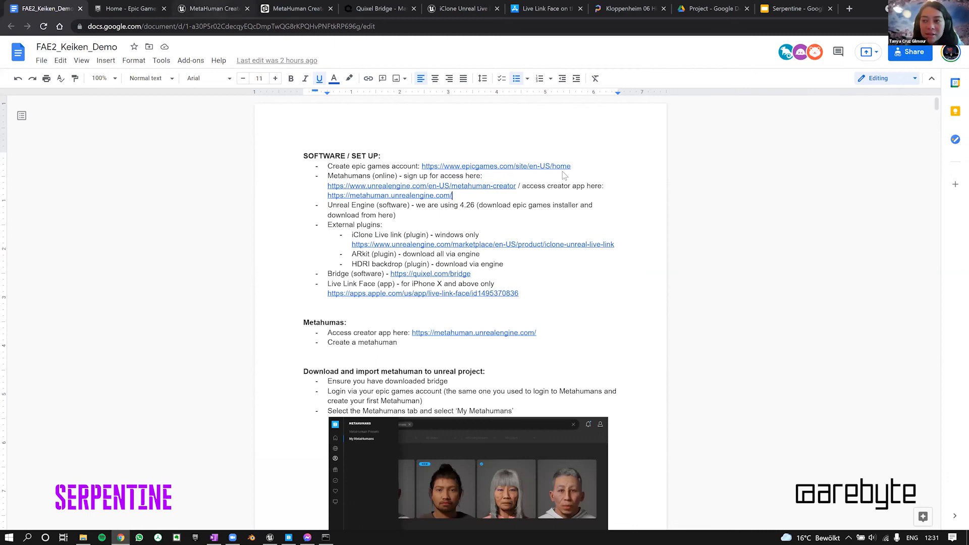
View the MetaHuman Creator introduction page on the Unreal Engine site
key(ctrl+3)
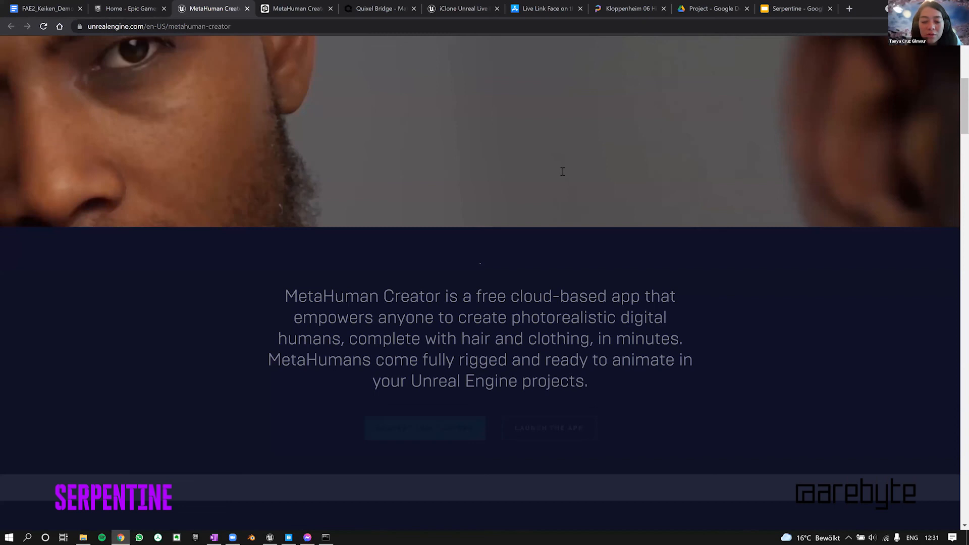
scroll(563, 172, up, 5)
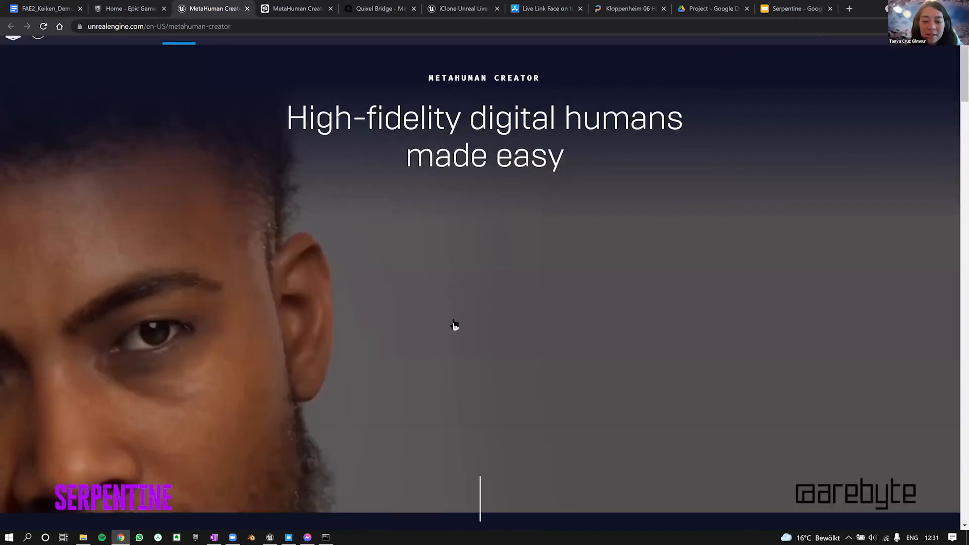
scroll(454, 323, down, 5)
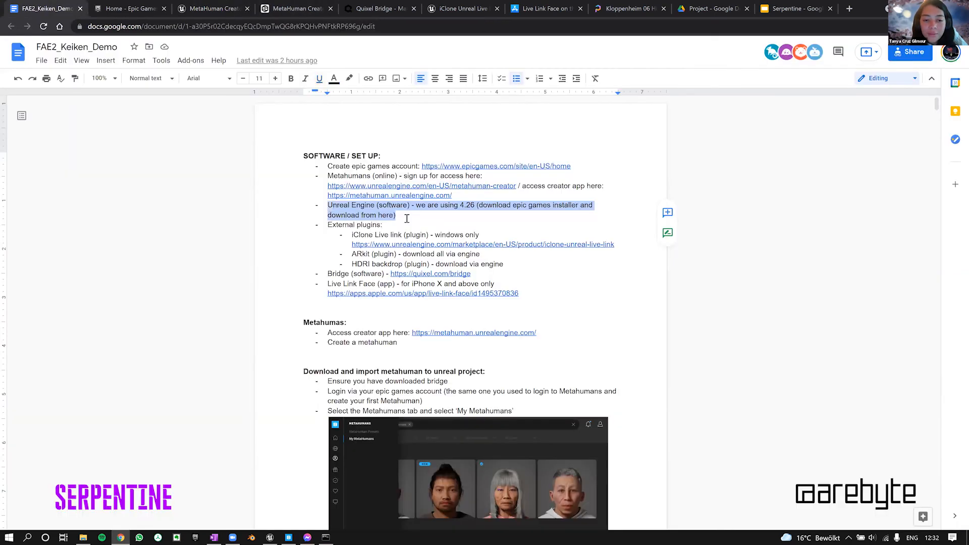
Read through the Unreal Engine, Bridge, Live Link Face and external plugin entries in the FAE2_Keiken_Demo document, highlighting the HDRI backdrop plugin
click(407, 218)
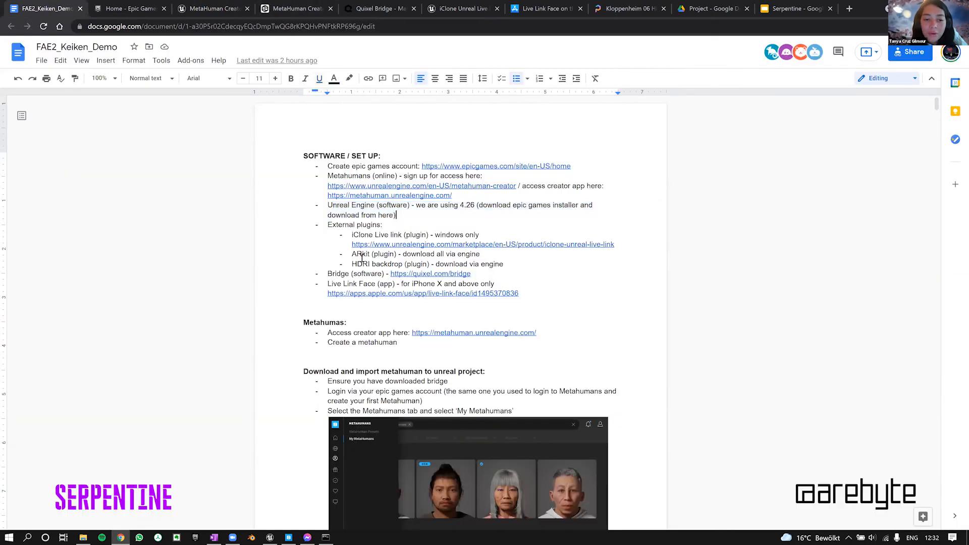
drag(328, 275, 387, 277)
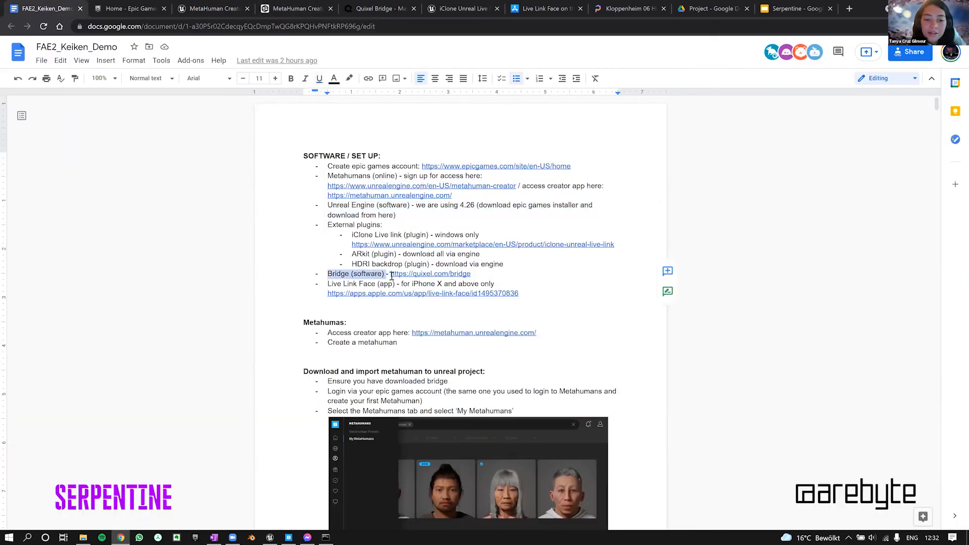
shift+click(489, 273)
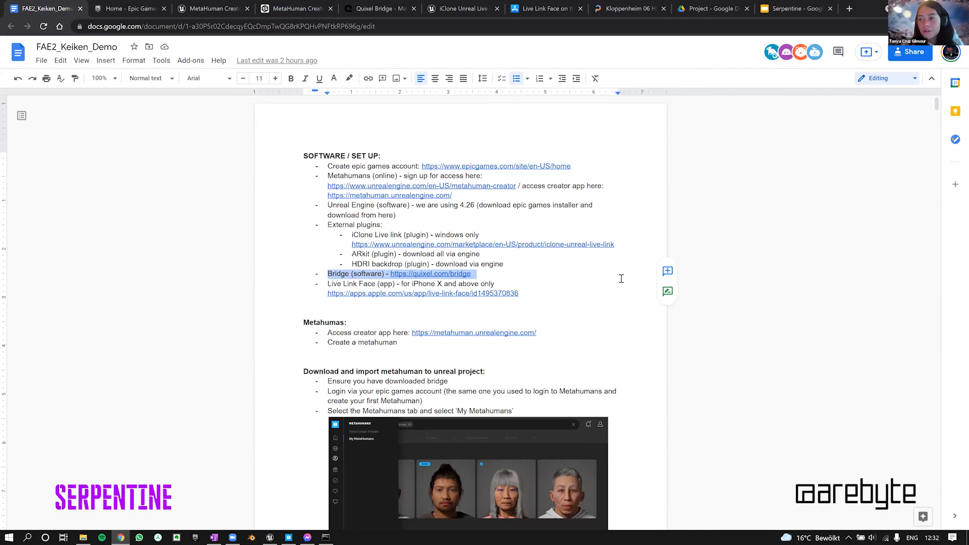
click(506, 284)
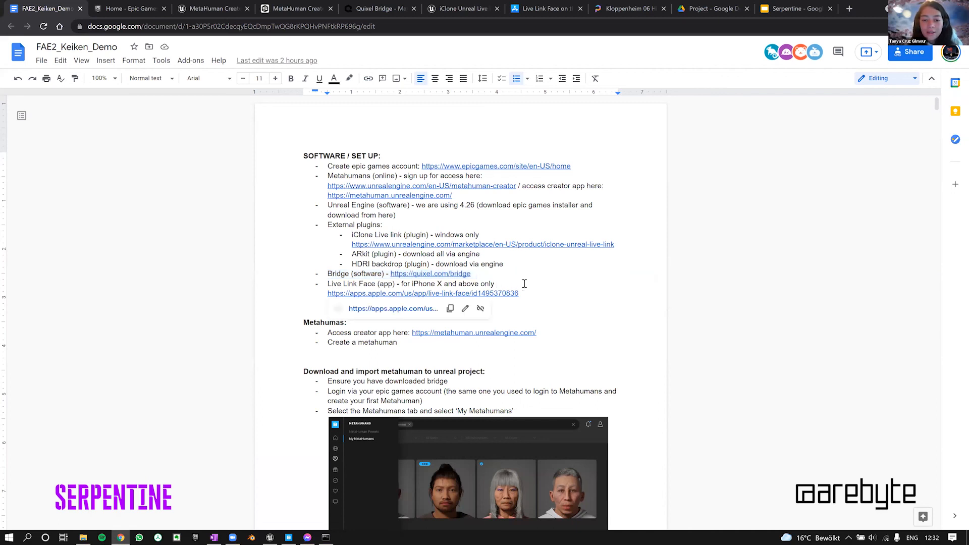
drag(380, 230, 510, 265)
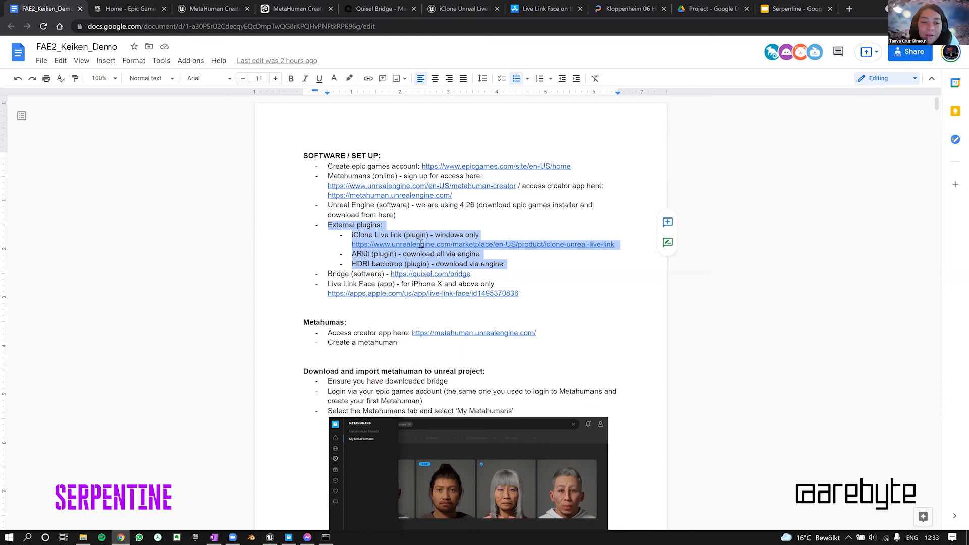
key(Up)
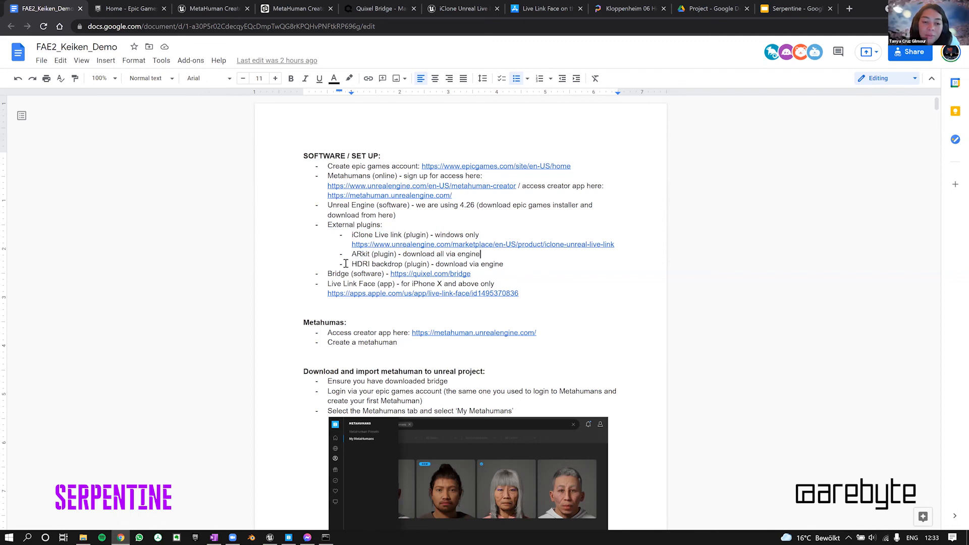
drag(352, 264, 403, 266)
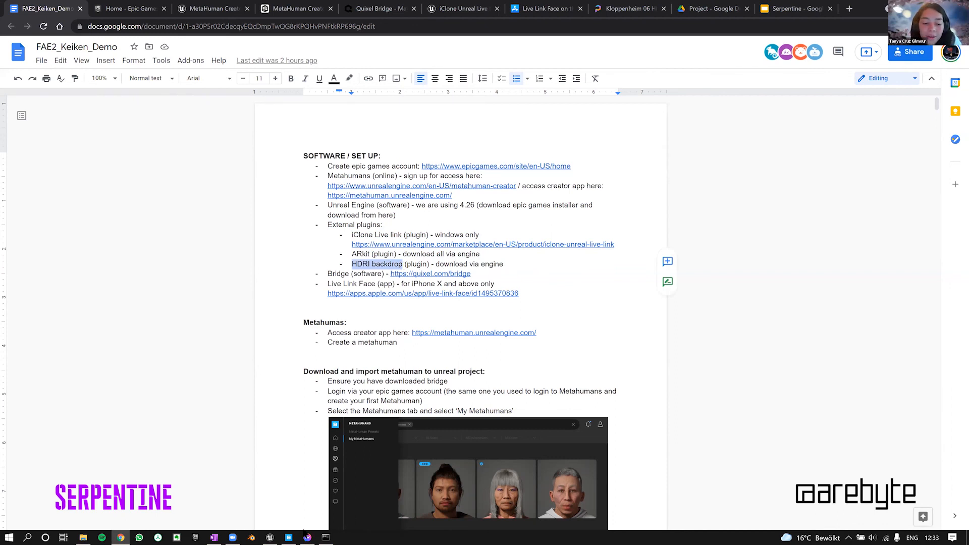
Switch to Unreal Engine, look around the HDRI backdrop behind the character in FAE2_demo, and undo the camera moves
click(269, 536)
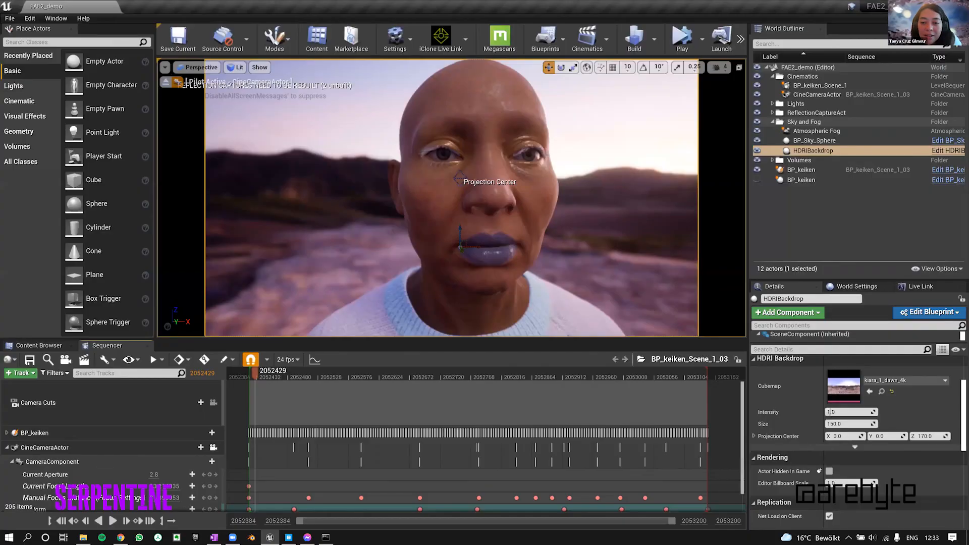
right_drag(475, 198, 640, 189)
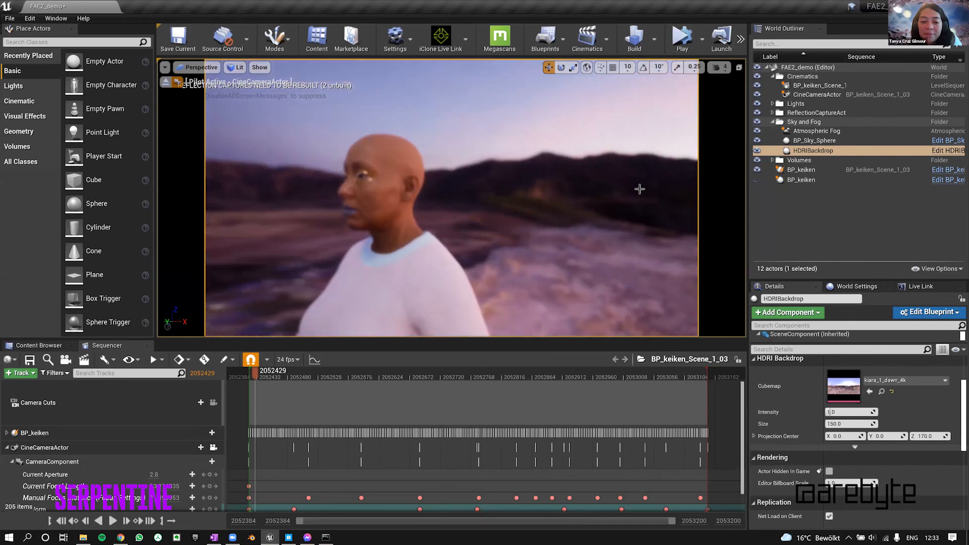
key(ctrl+z)
key(ctrl+z)
key(ctrl+z)
key(ctrl+z)
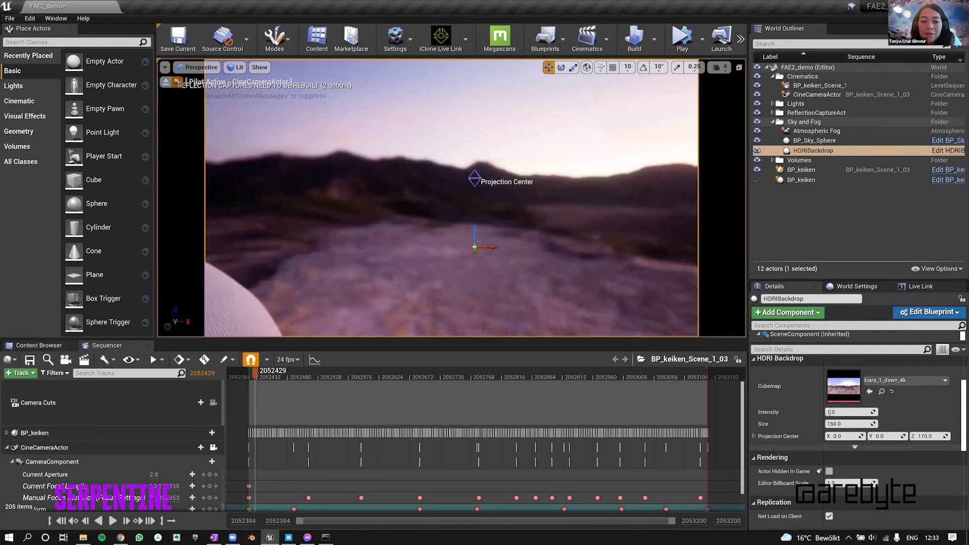
key(ctrl+z)
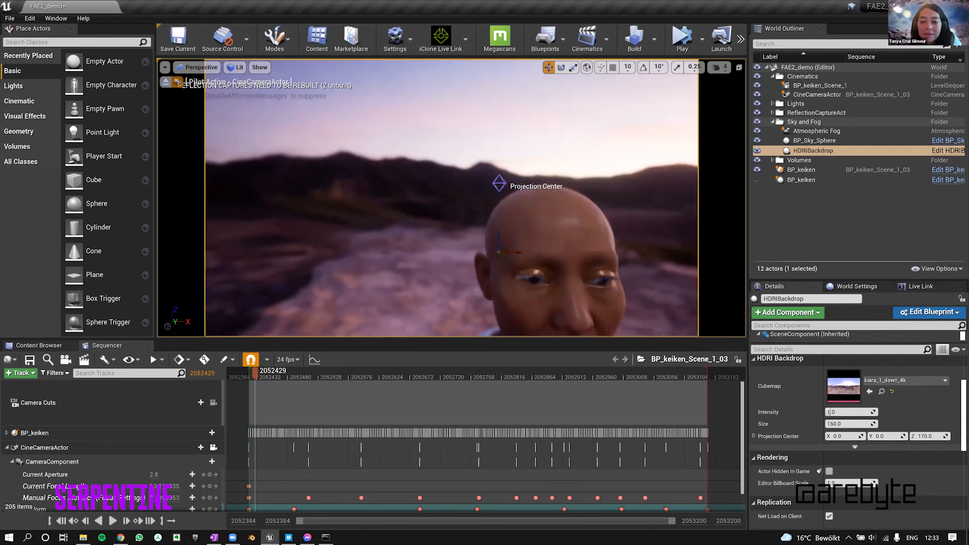
key(ctrl+z)
key(ctrl+z)
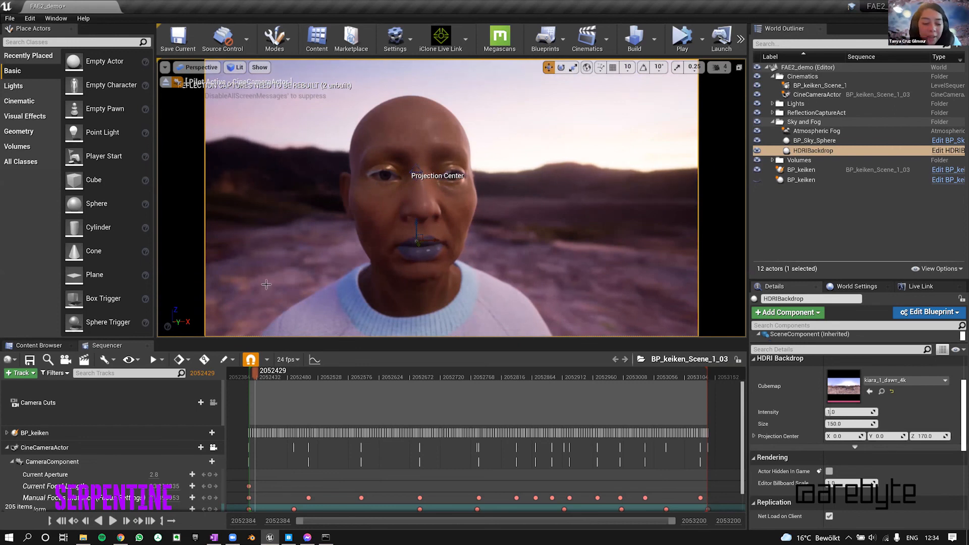
Return to the FAE2_Keiken_Demo document in Chrome and review the Live Link Face app entry and its App Store link
click(123, 536)
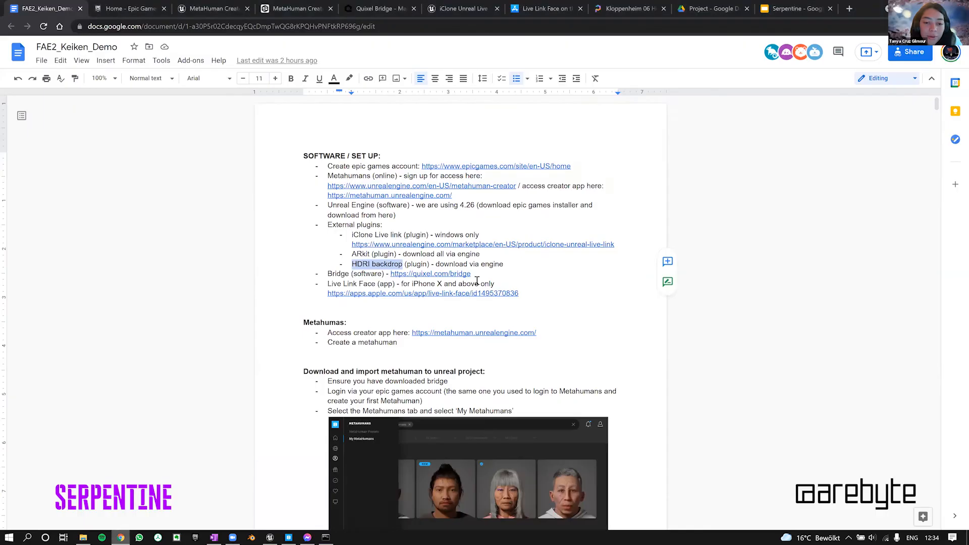
click(340, 284)
key(End)
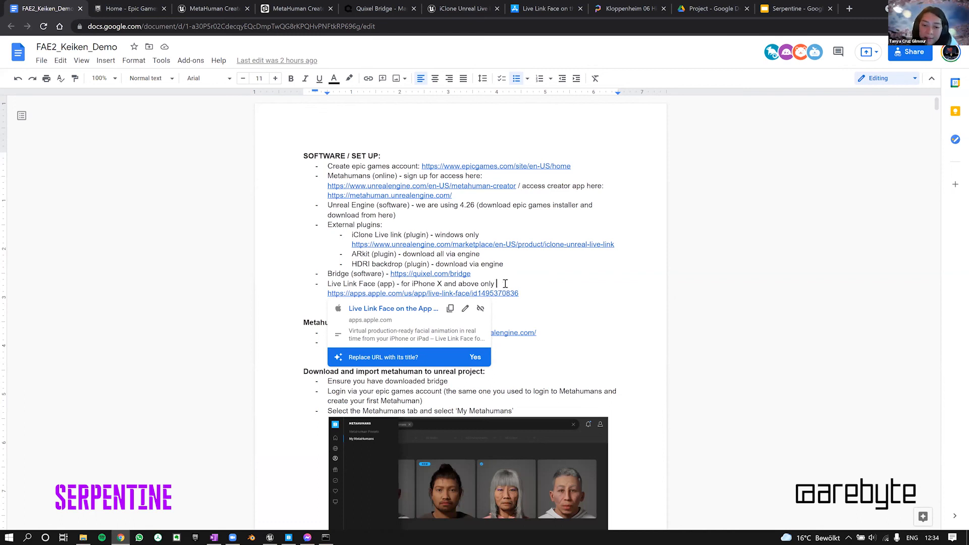
click(544, 294)
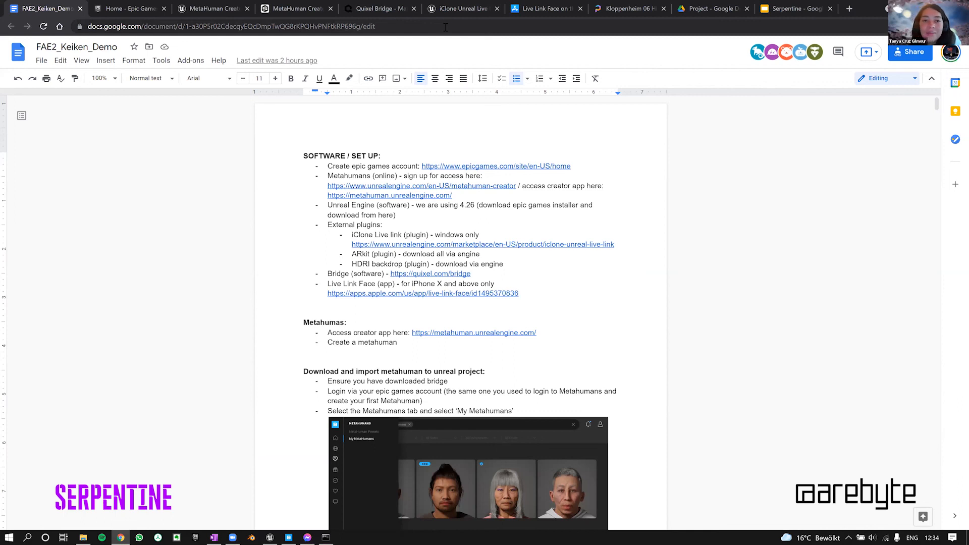
Reload metahuman.unrealengine.com to start a new MetaHuman Creator session
click(308, 10)
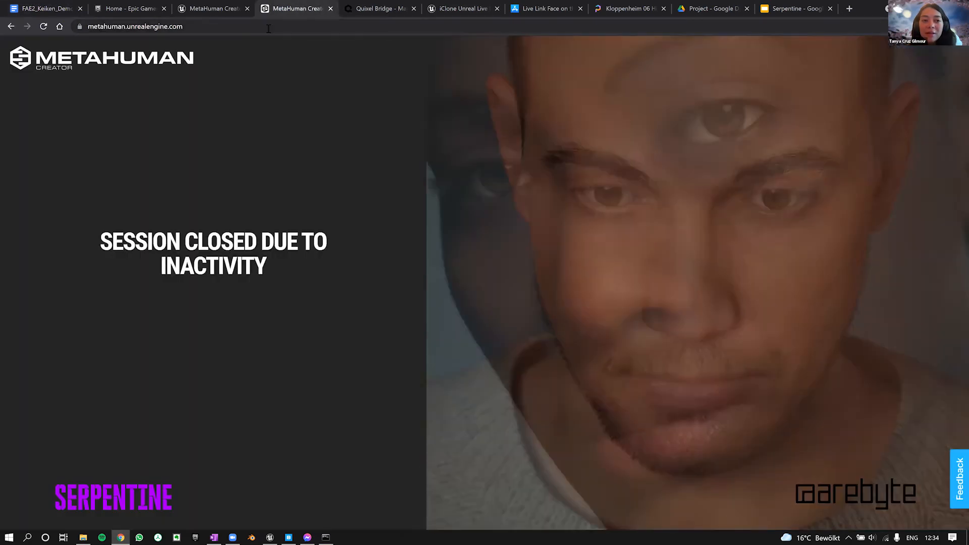
click(269, 27)
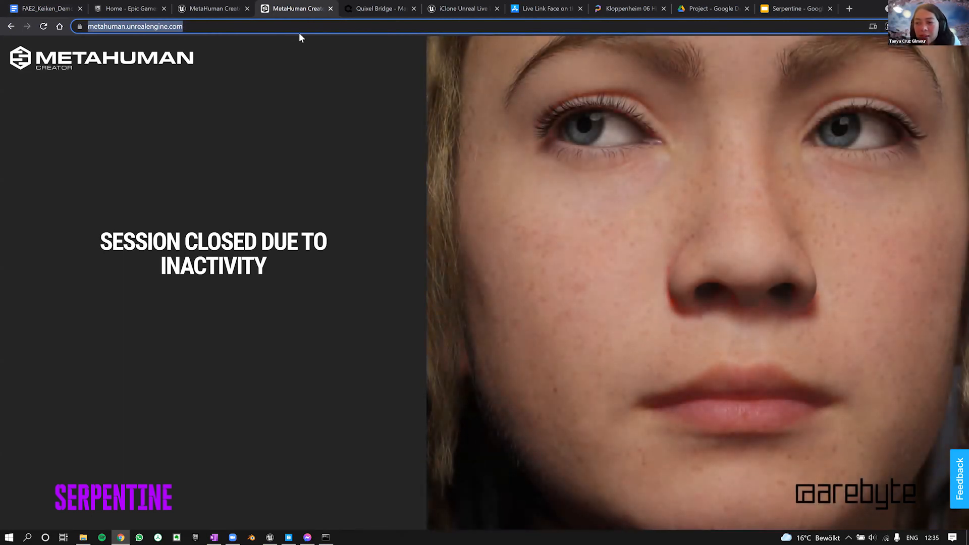
key(Return)
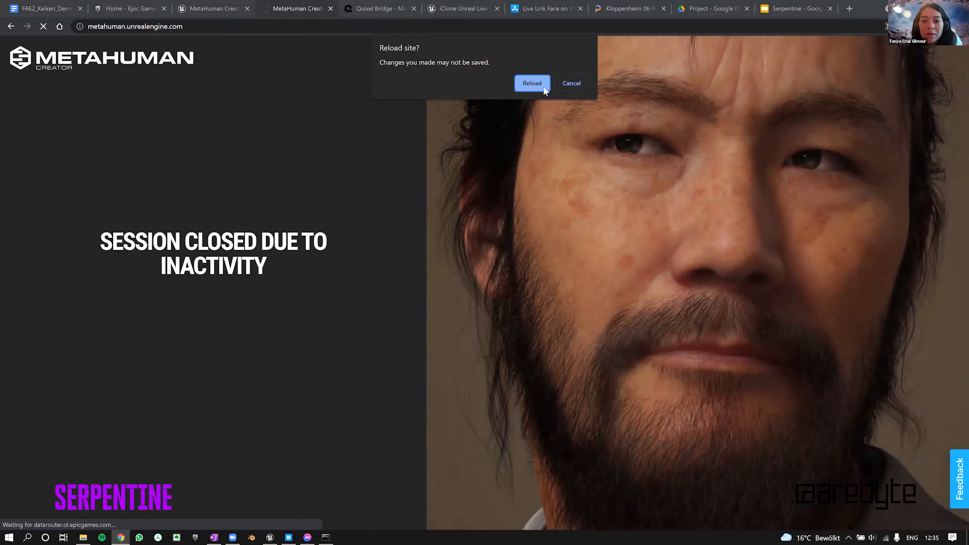
click(542, 86)
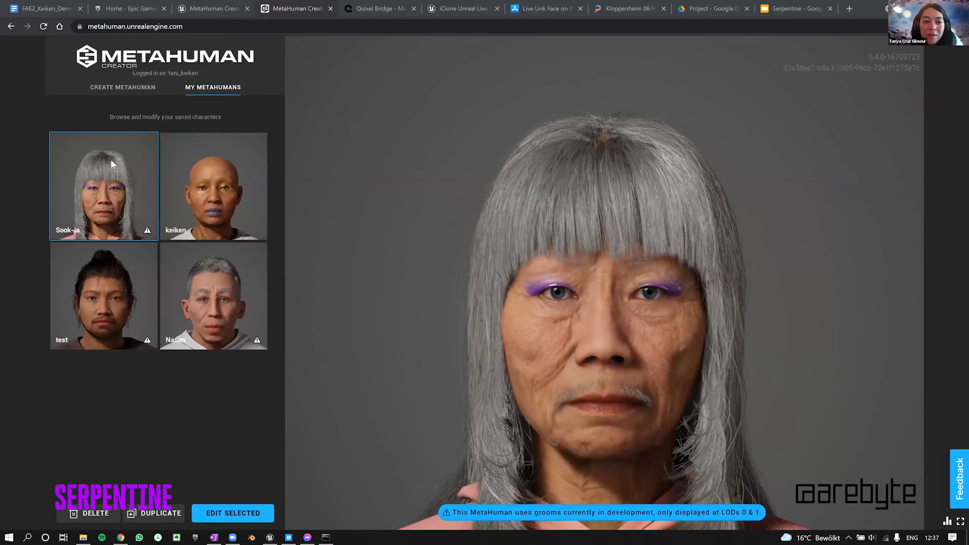
View the saved characters under My MetaHumans and go to the starting-point characters for creating a new MetaHuman
click(202, 90)
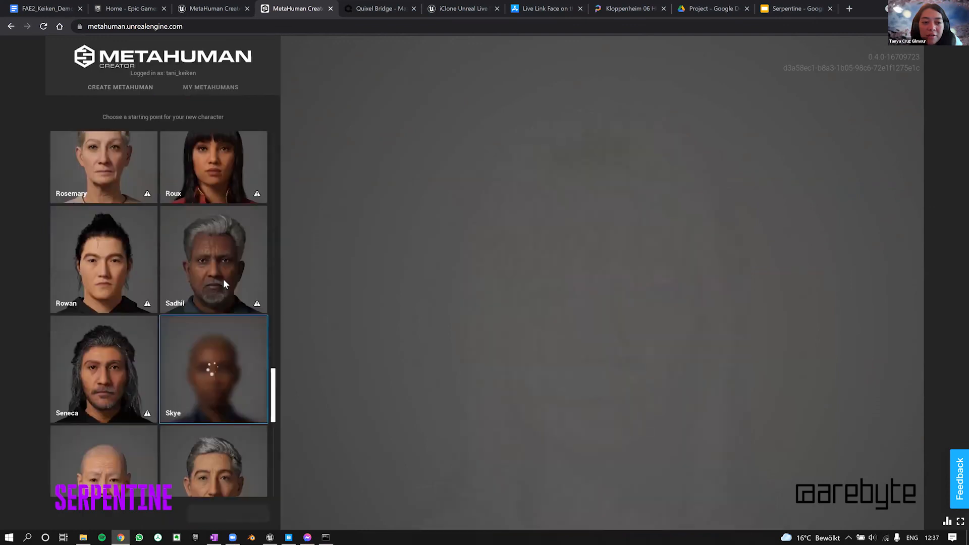
click(213, 84)
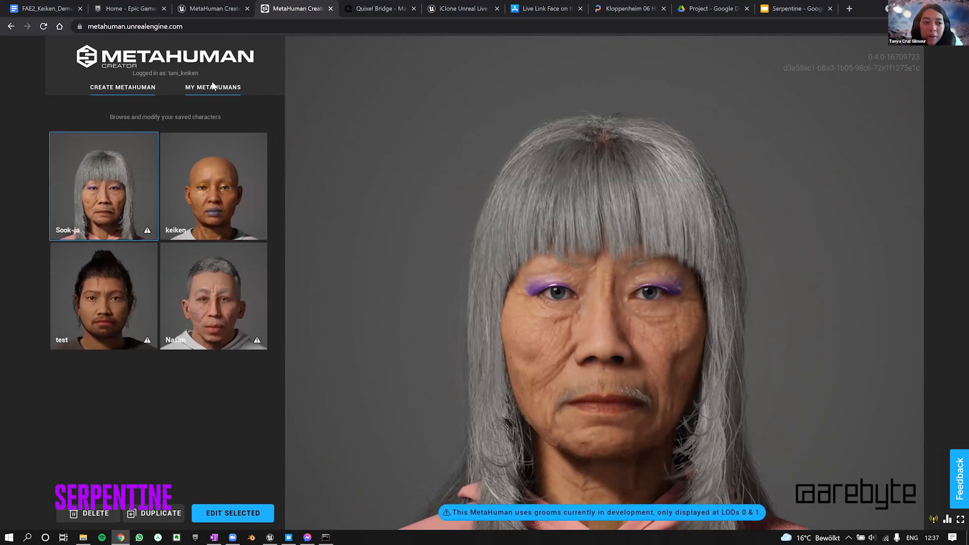
click(121, 90)
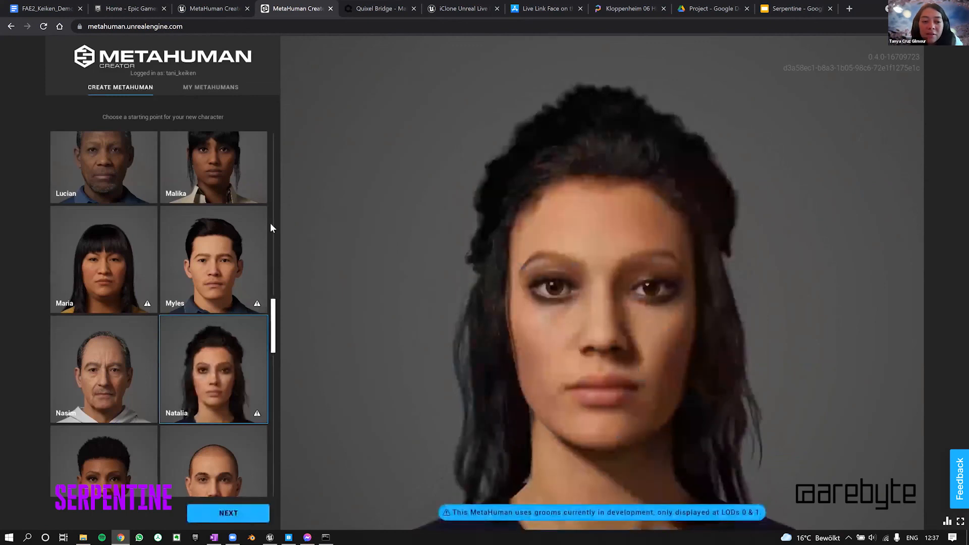
Browse the gallery of preset characters available as a starting point for a new MetaHuman
scroll(271, 224, up, 8)
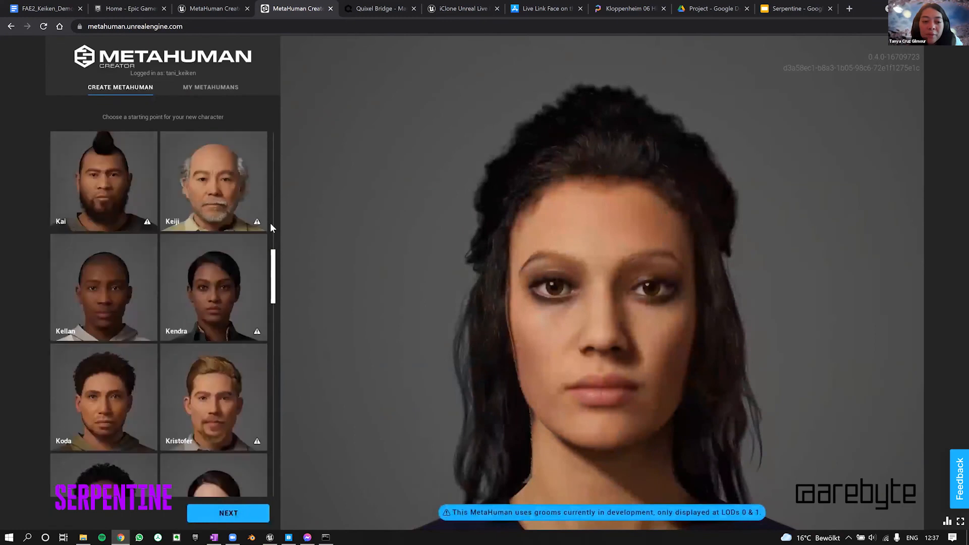
scroll(271, 228, up, 5)
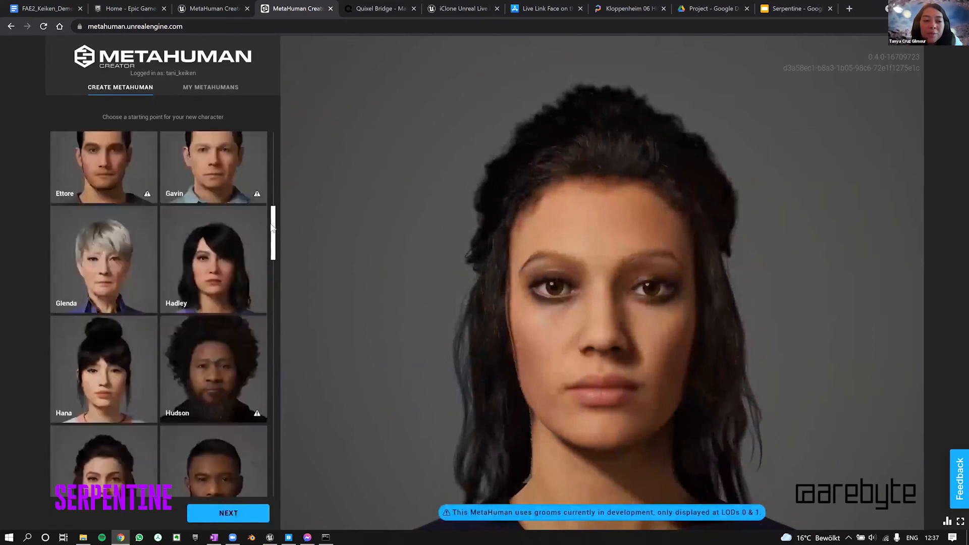
scroll(274, 228, up, 4)
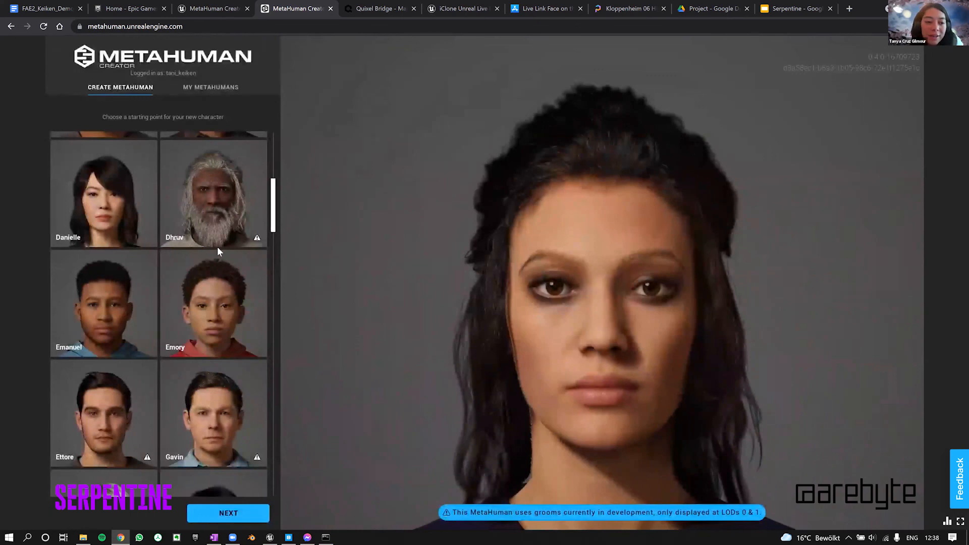
scroll(254, 269, up, 1)
scroll(243, 248, up, 4)
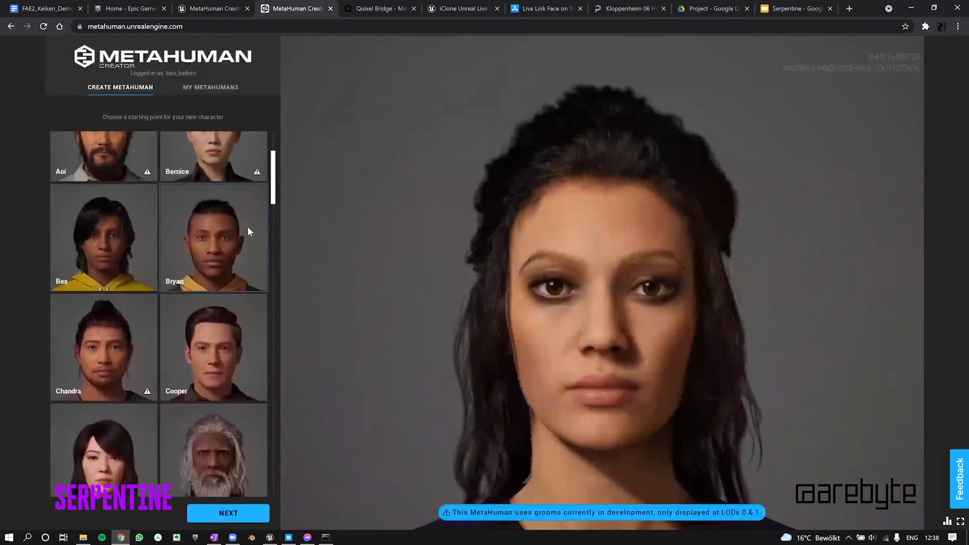
scroll(271, 231, up, 3)
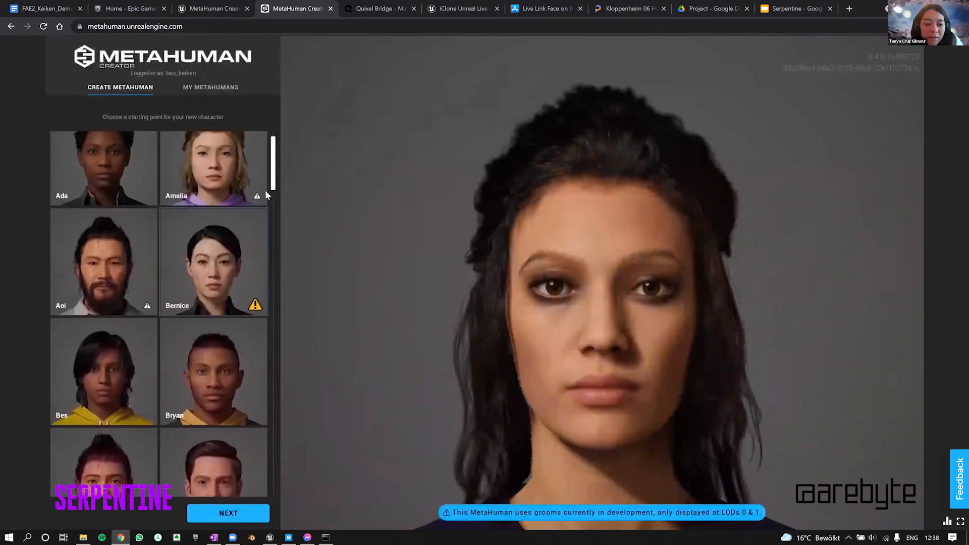
scroll(271, 231, down, 8)
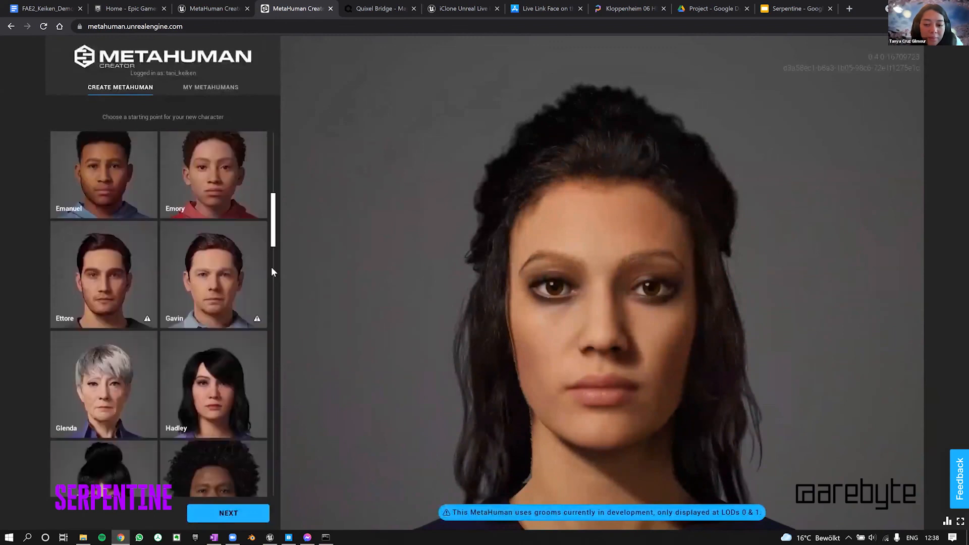
scroll(271, 260, down, 5)
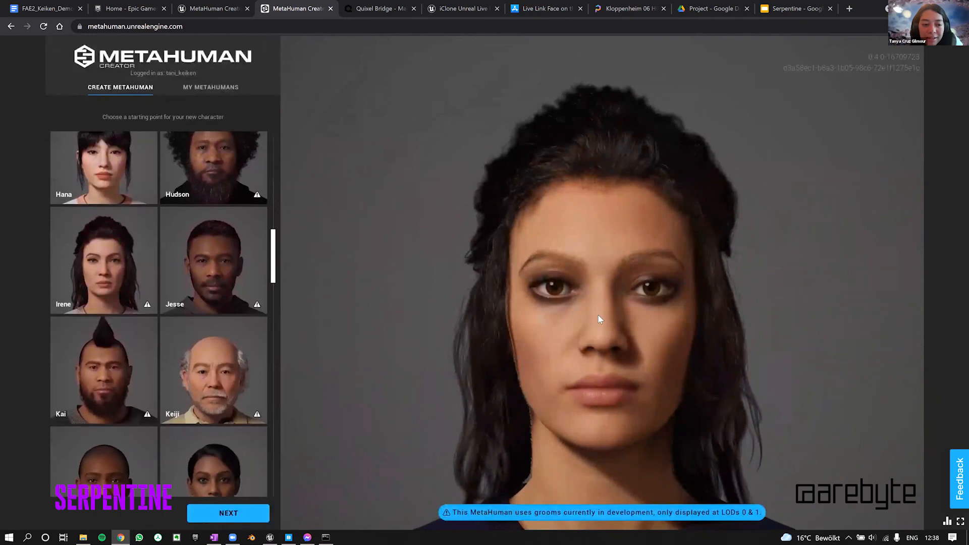
Create a new MetaHuman from the Natalia preset and inspect the head from an angle and from farther away
click(228, 513)
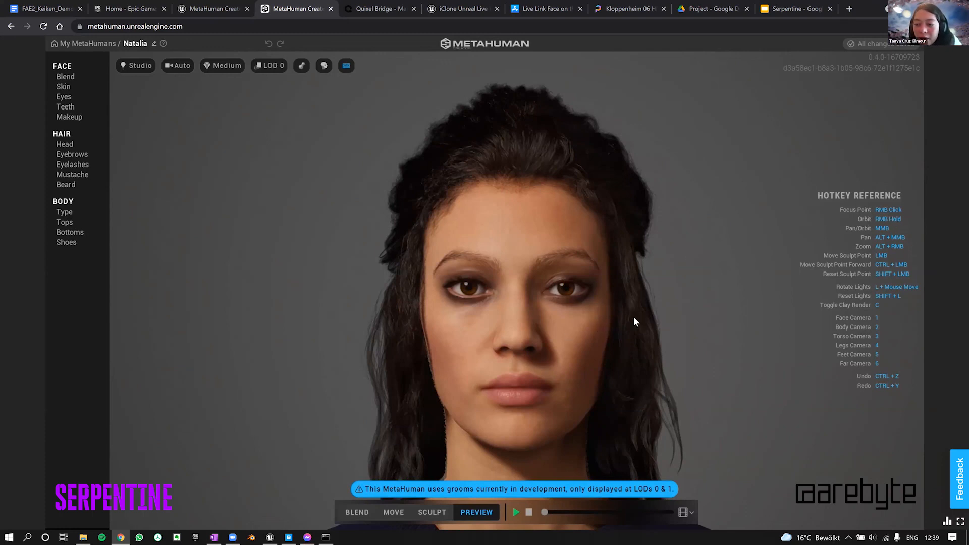
right_drag(589, 308, 649, 309)
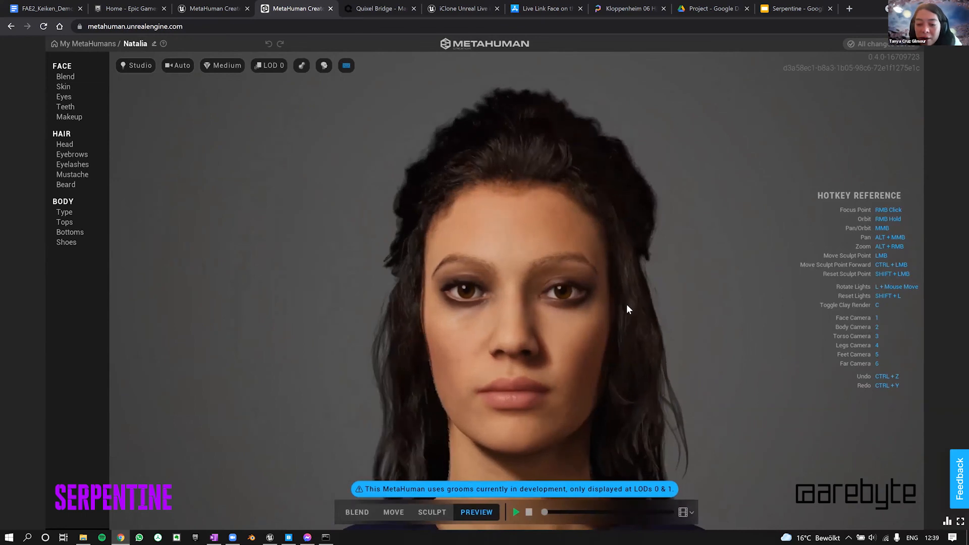
right_drag(543, 328, 610, 331)
scroll(611, 335, down, 2)
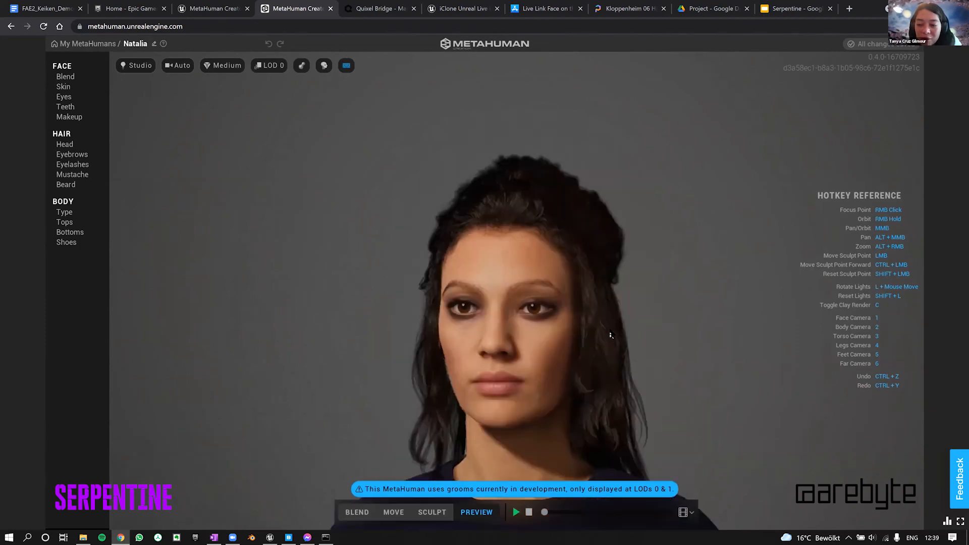
Open the face Blend settings for the Natalia character
scroll(682, 333, up, 1)
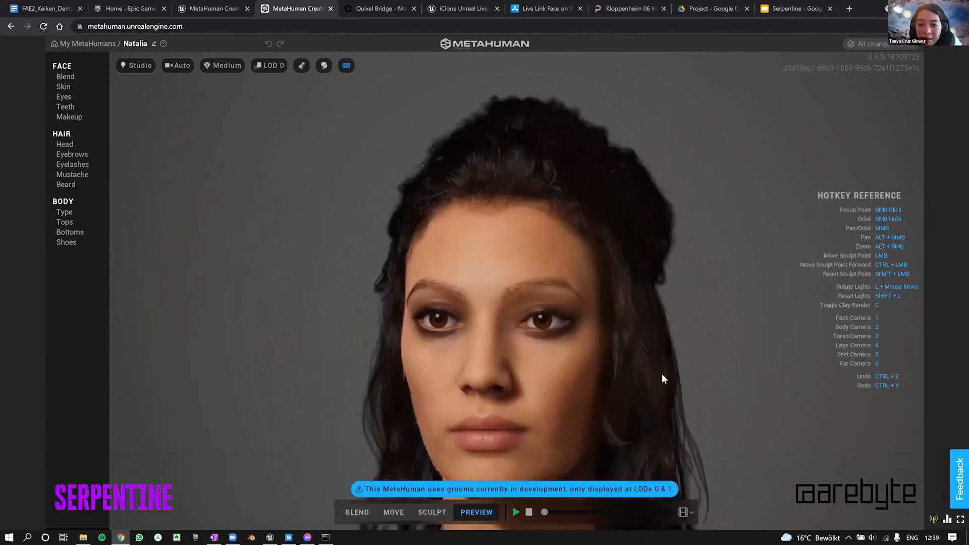
scroll(724, 316, up, 1)
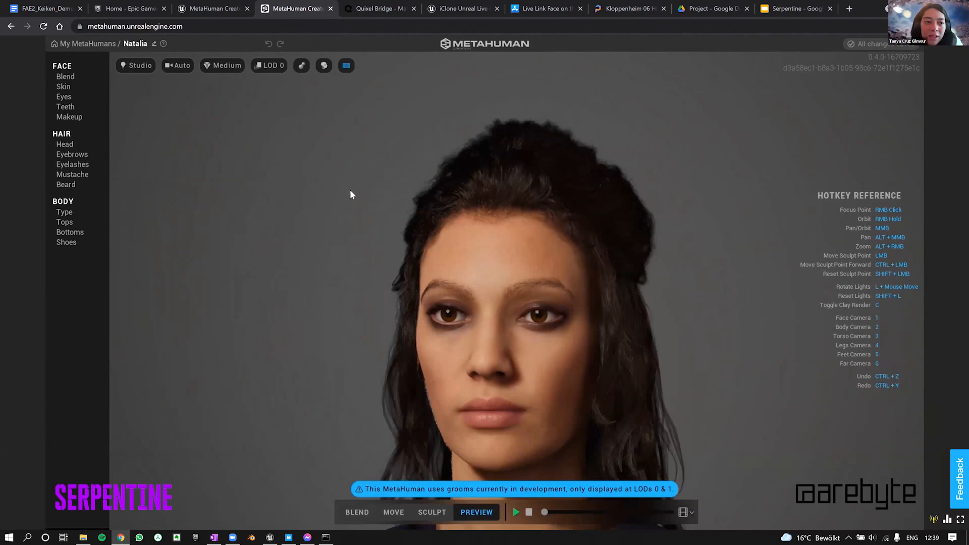
click(88, 75)
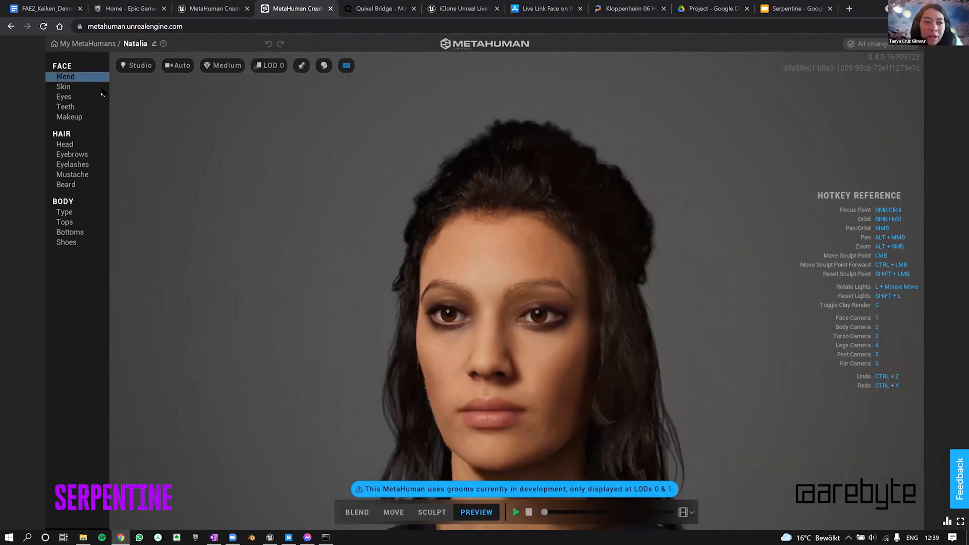
click(87, 86)
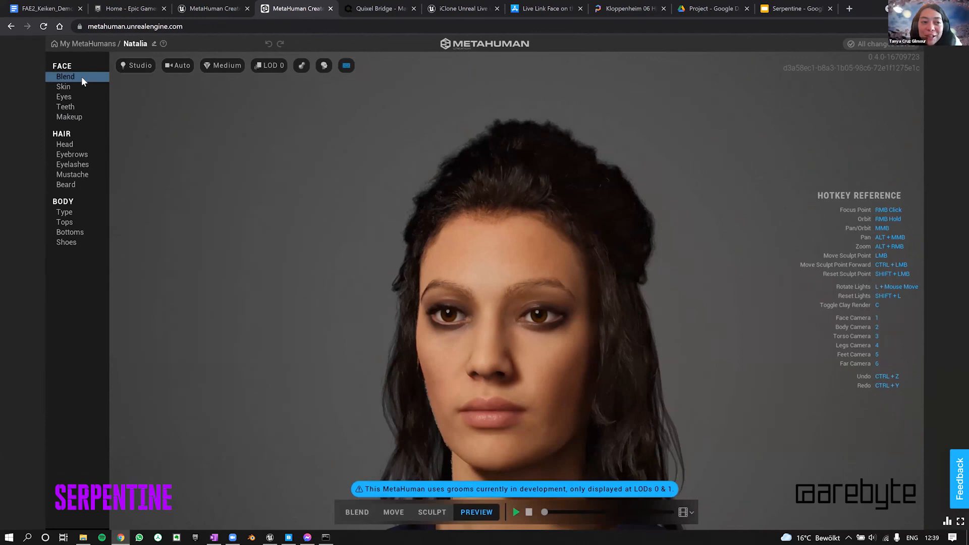
click(108, 79)
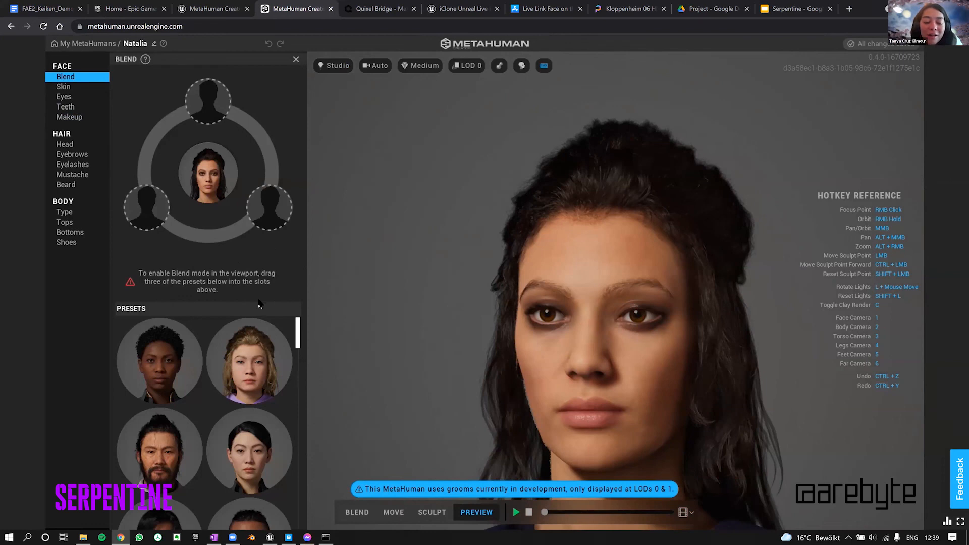
Find the preset of the woman with short dark hair and assign it to an empty blend slot
scroll(226, 357, down, 2)
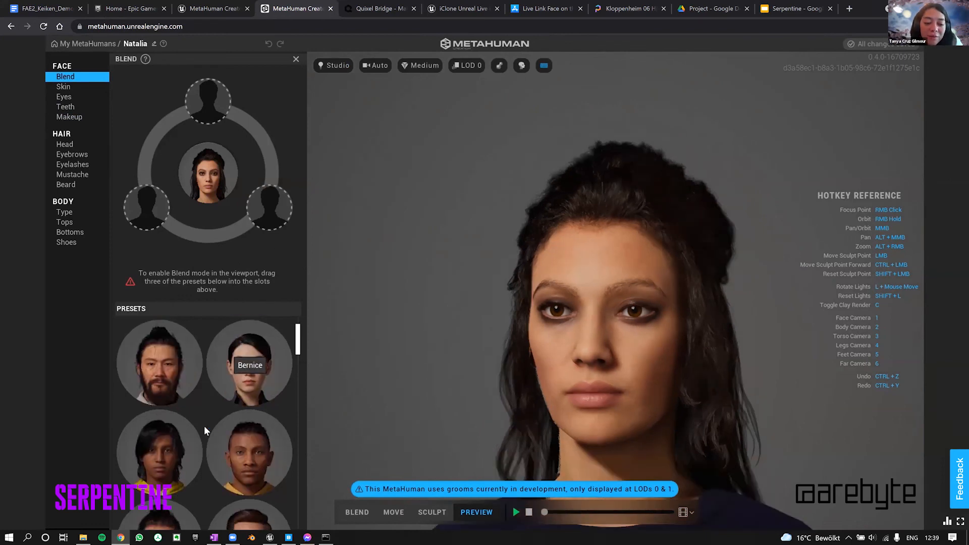
scroll(204, 427, down, 2)
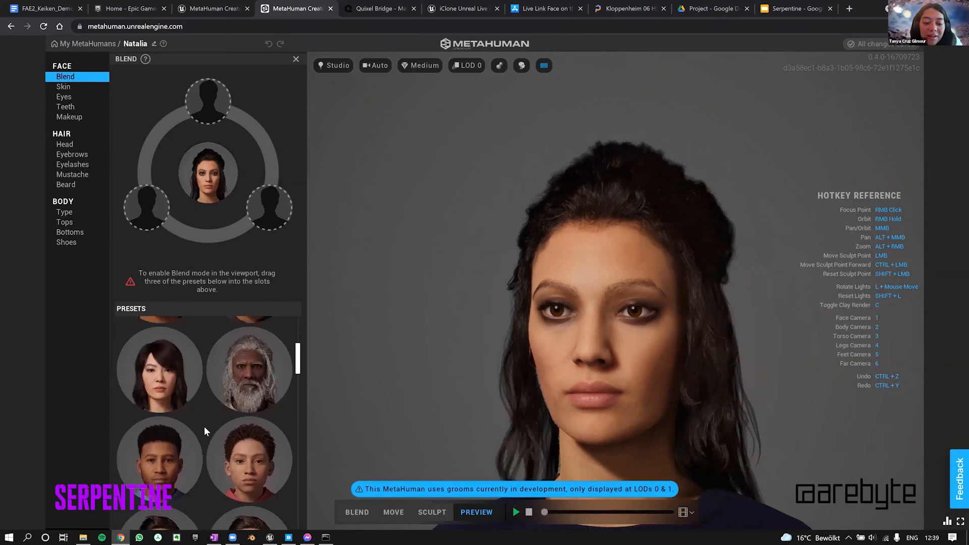
scroll(205, 428, down, 2)
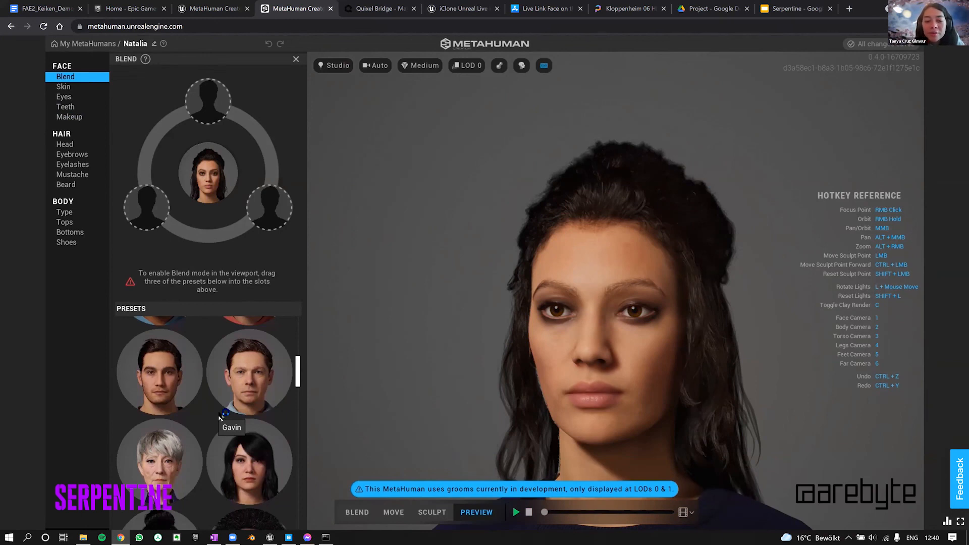
scroll(242, 407, down, 5)
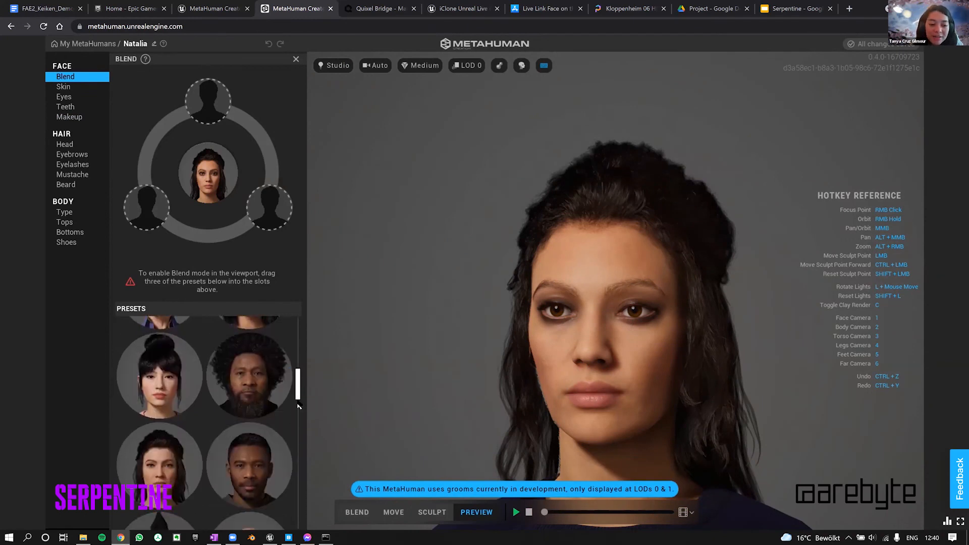
scroll(298, 394, down, 2)
scroll(298, 399, up, 2)
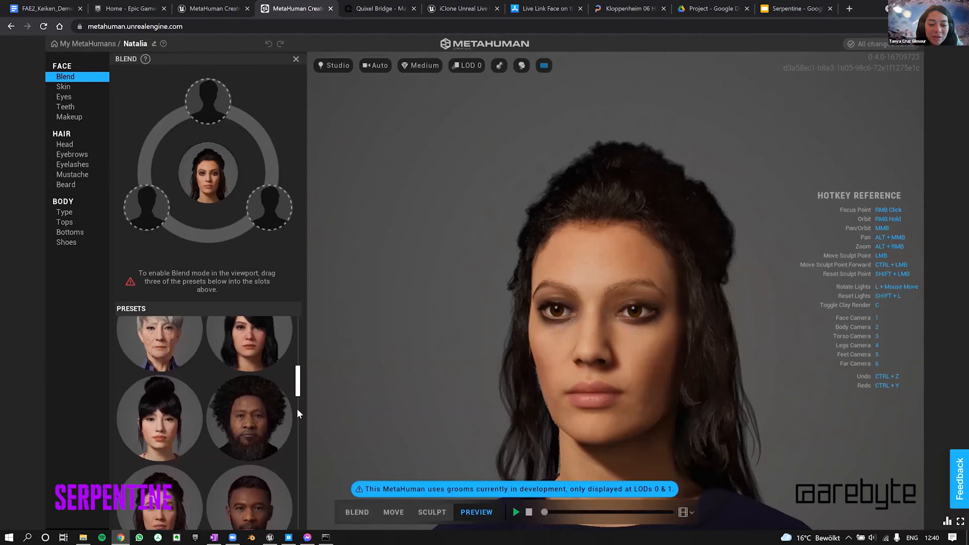
scroll(297, 408, down, 2)
scroll(297, 423, down, 3)
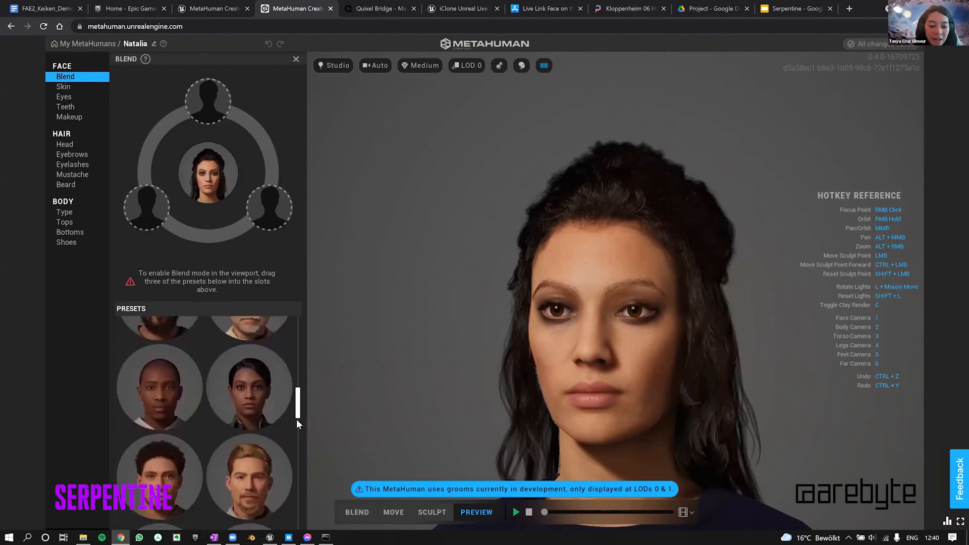
scroll(298, 424, down, 2)
drag(155, 204, 156, 204)
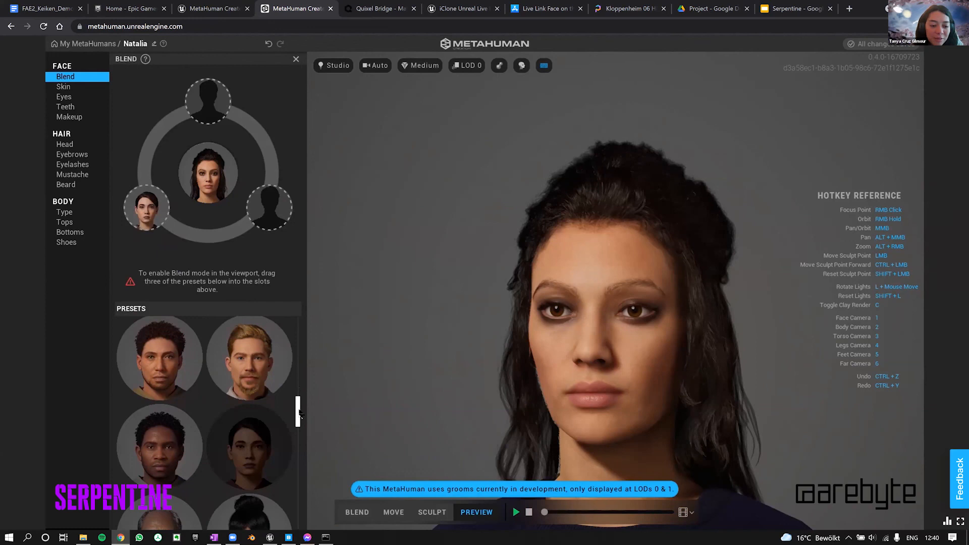
Fill the two remaining blend slots with the black-haired woman with a fringe and the black-haired man
scroll(296, 433, down, 5)
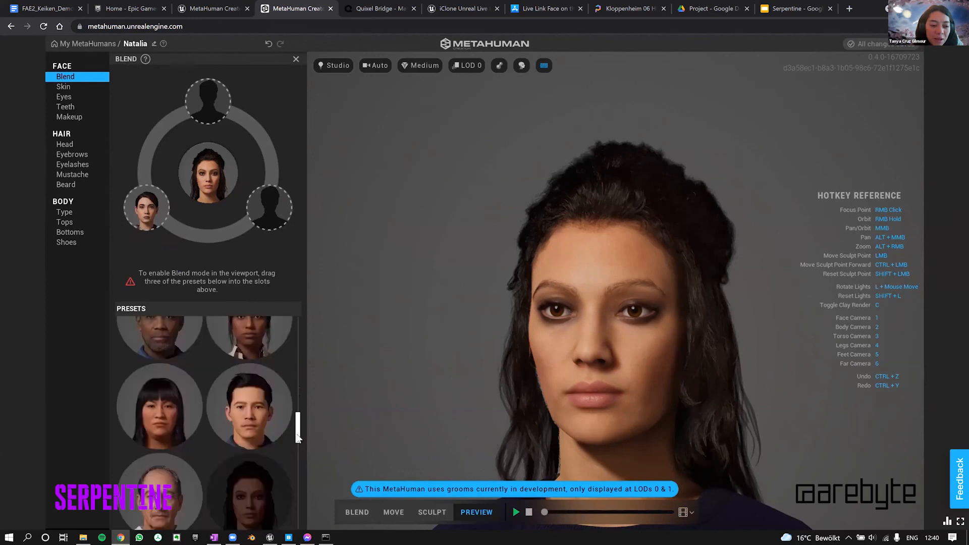
drag(249, 263, 278, 210)
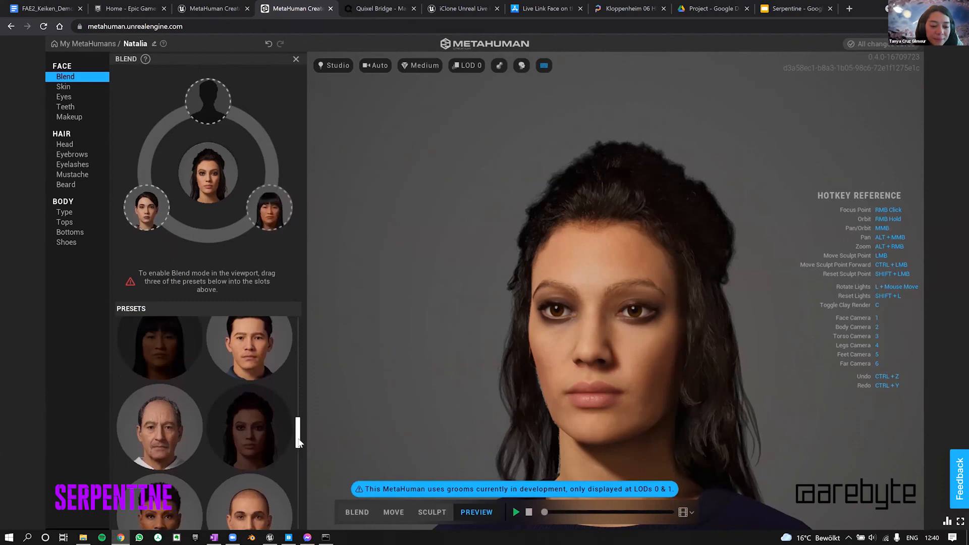
scroll(253, 462, down, 3)
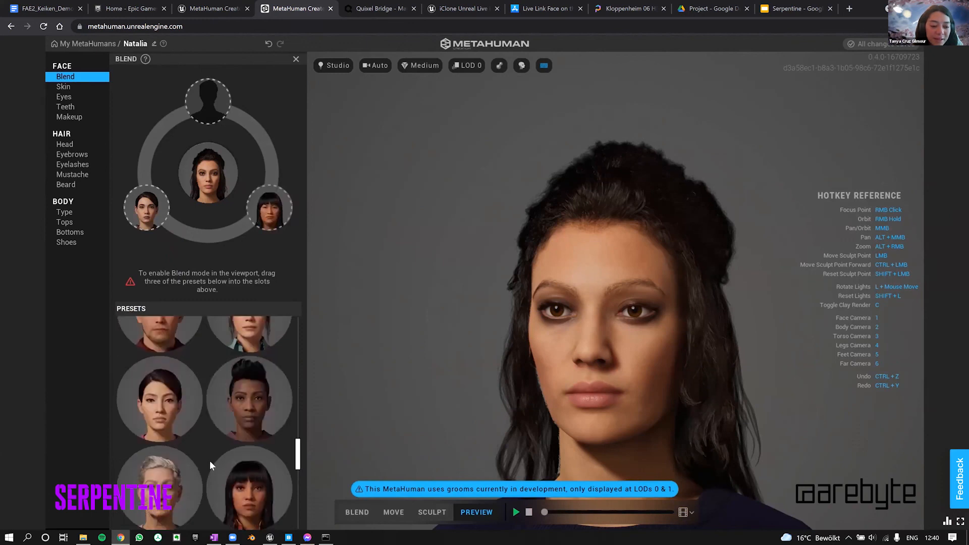
scroll(168, 436, down, 3)
drag(155, 450, 210, 102)
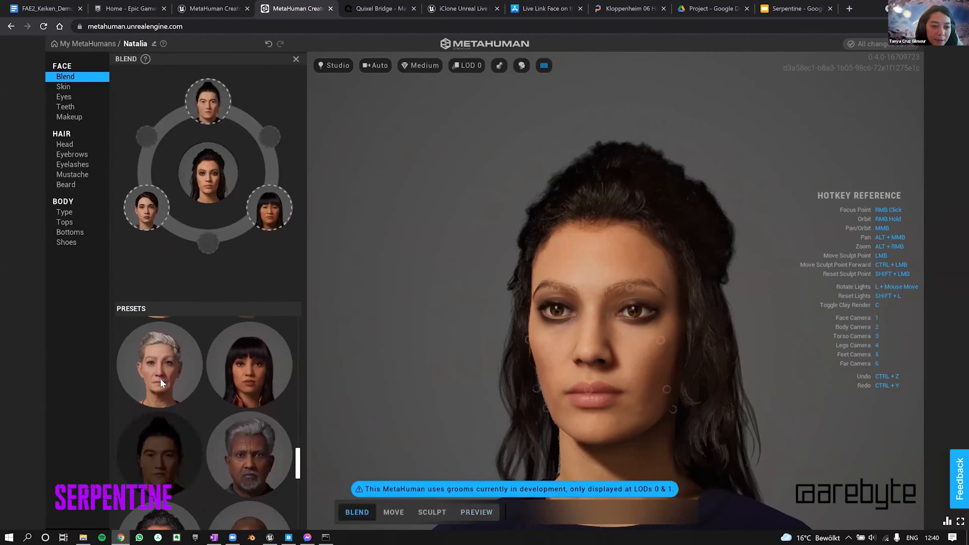
Add the short grey-haired woman and the bald older preset to the blend circle as fourth and fifth sources
drag(202, 267, 210, 241)
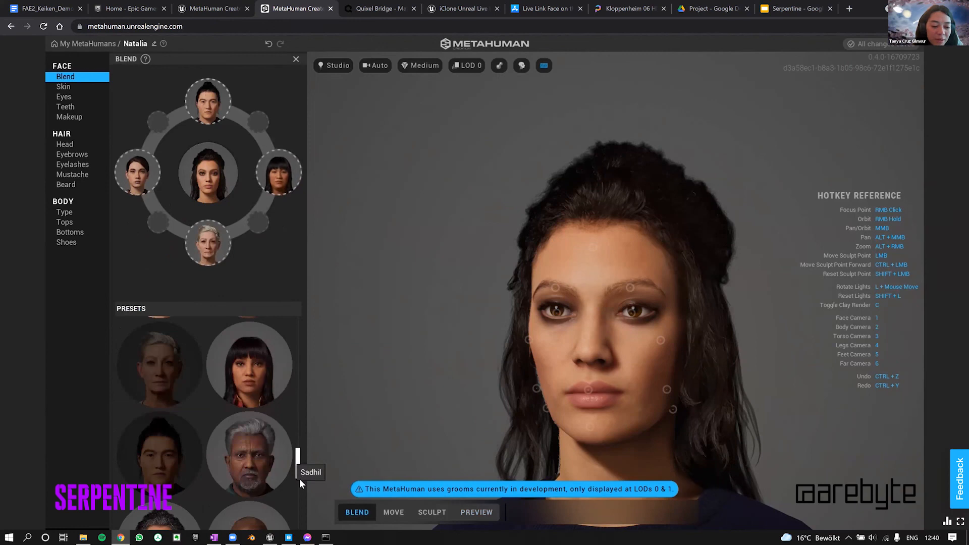
scroll(299, 478, down, 2)
scroll(201, 425, down, 2)
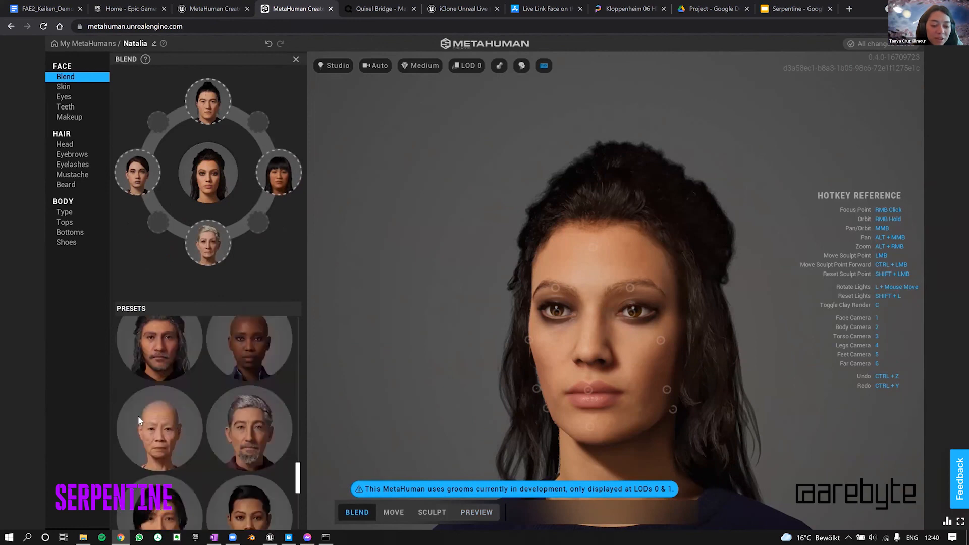
scroll(138, 416, down, 1)
drag(191, 424, 157, 221)
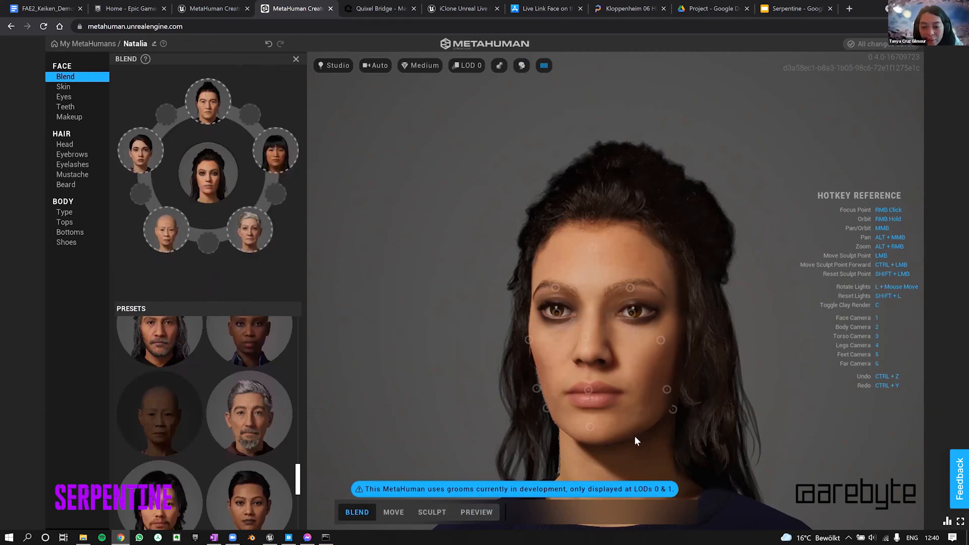
Blend the nose towards the grey-haired woman and over to the bald older preset
right_drag(680, 449, 653, 441)
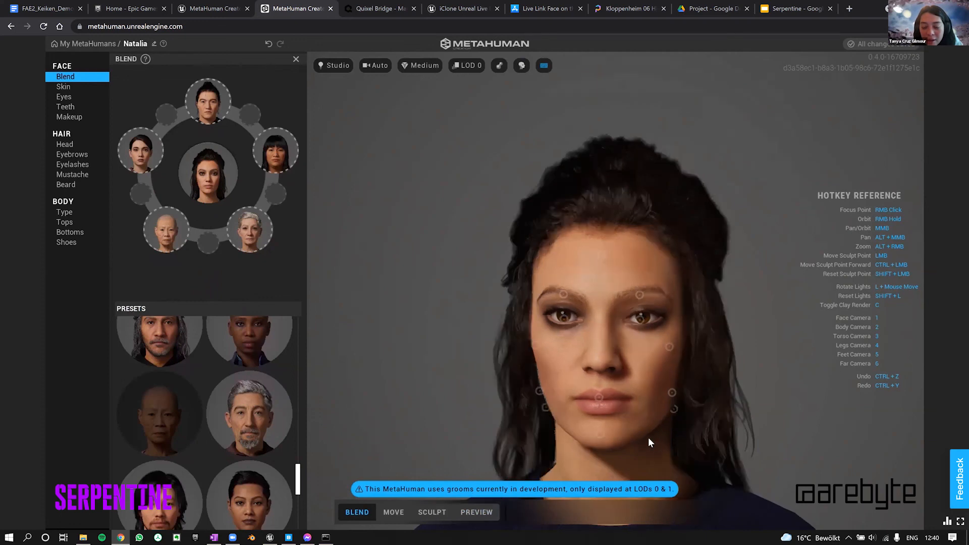
right_drag(694, 307, 622, 280)
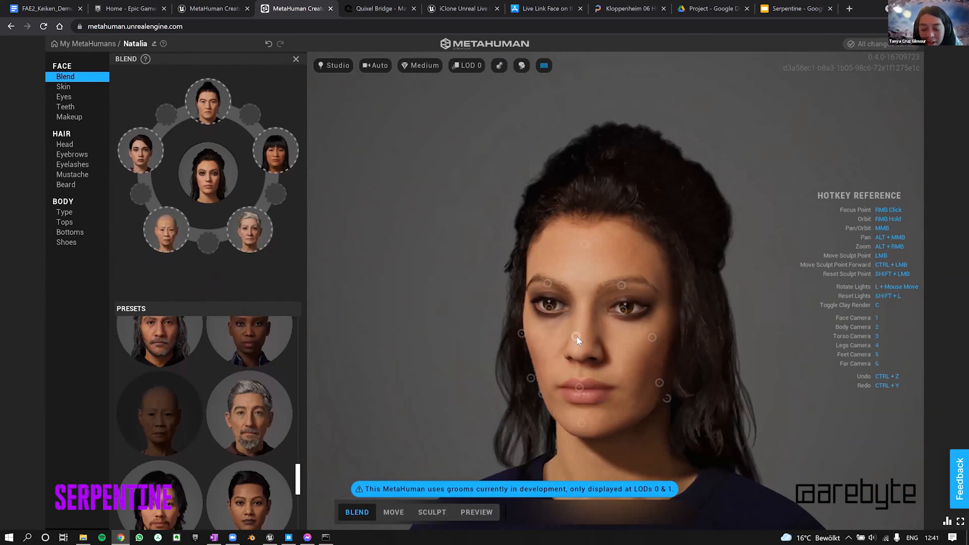
drag(577, 337, 583, 329)
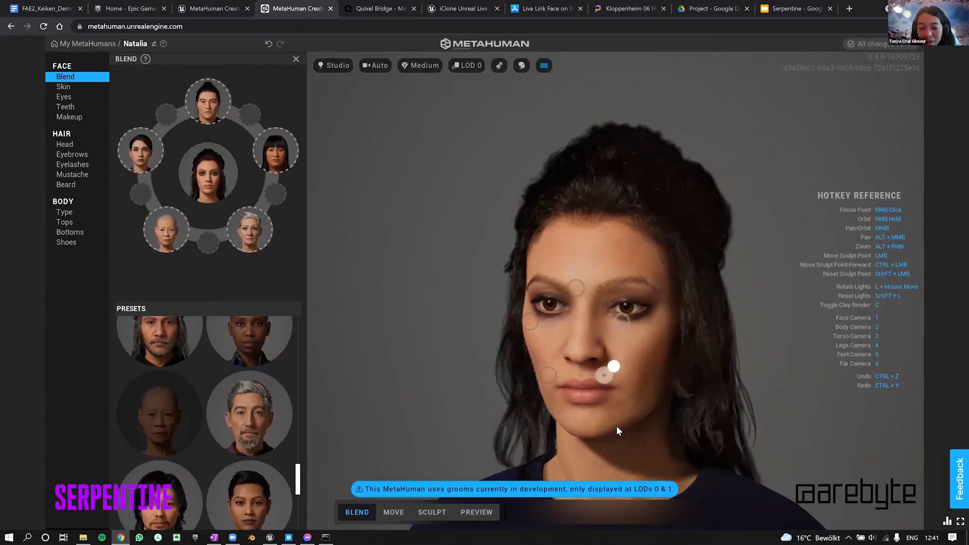
drag(524, 410, 519, 407)
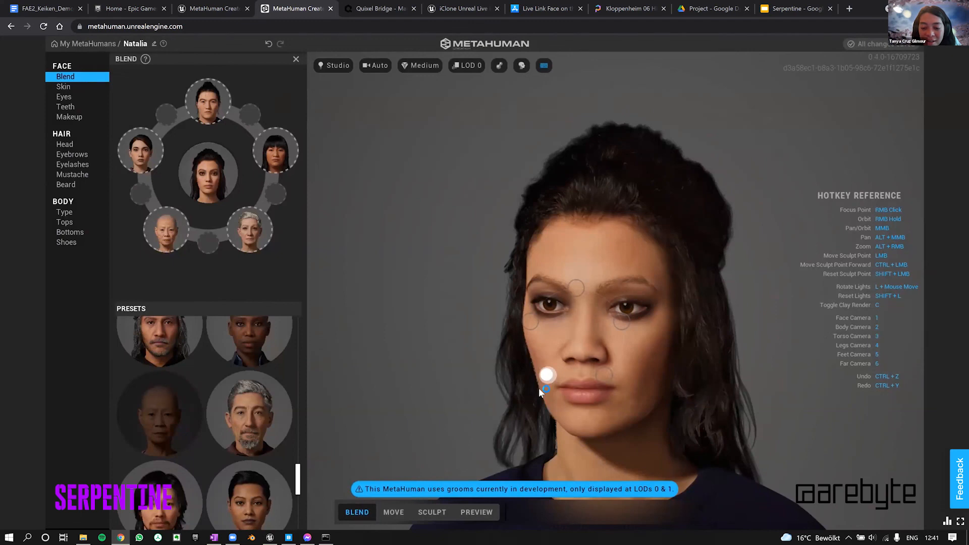
Adjust the preset blend of the lower face and forehead from a straight-on view of the head
mouse_move(628, 432)
right_down()
mouse_move(618, 430)
mouse_move(668, 428)
mouse_move(644, 395)
mouse_move(608, 394)
right_up()
drag(606, 365, 610, 343)
drag(576, 376, 602, 325)
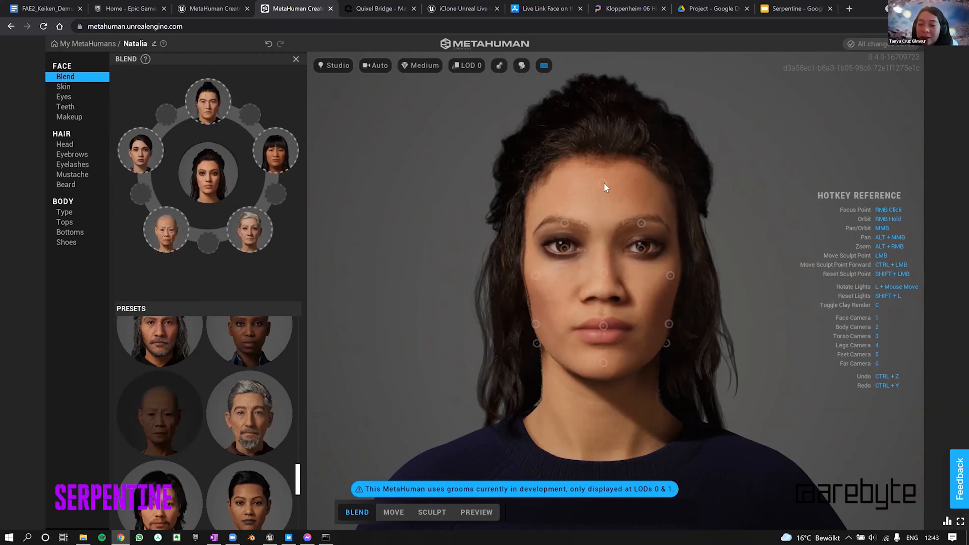
drag(608, 183, 668, 168)
drag(666, 343, 722, 434)
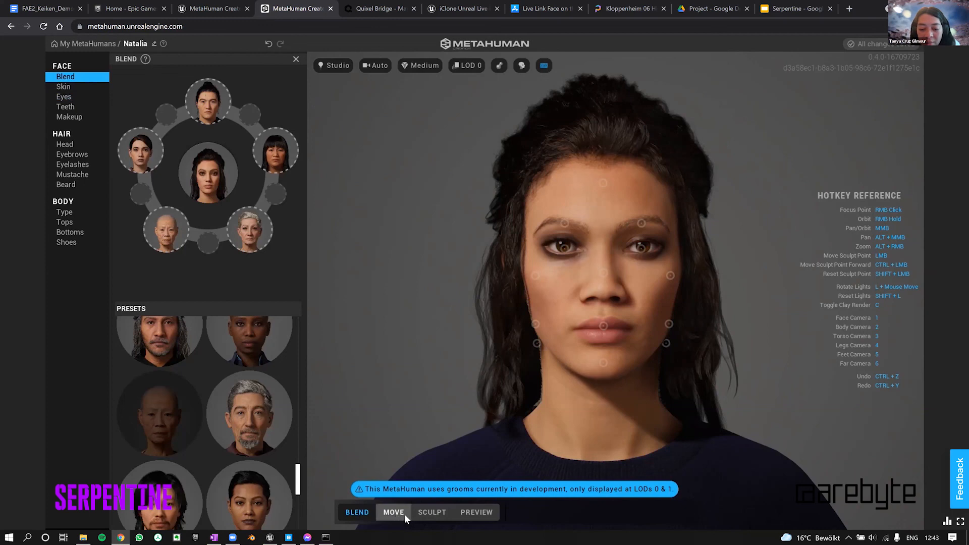
Switch to Sculpt mode and reshape both cheeks by moving the symmetrical cheek markers
click(432, 512)
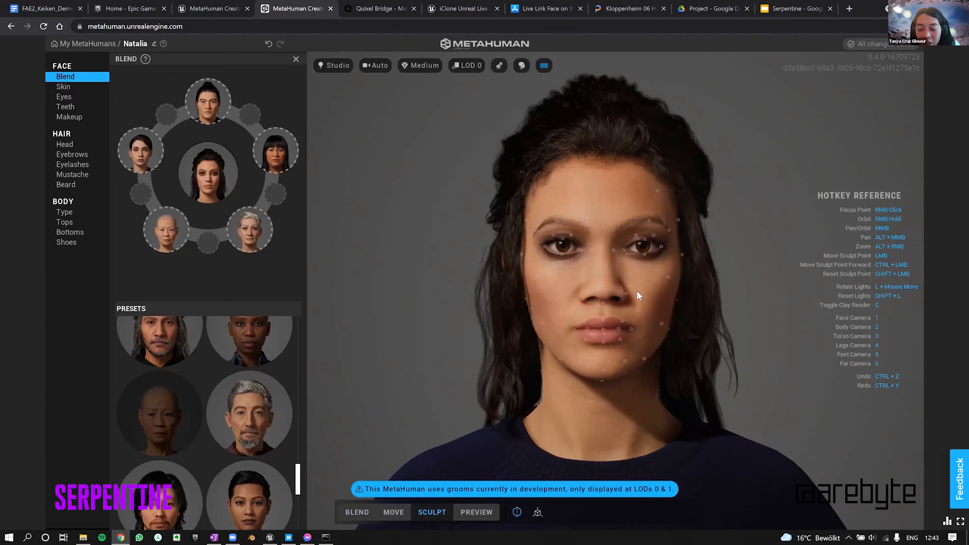
scroll(638, 290, up, 2)
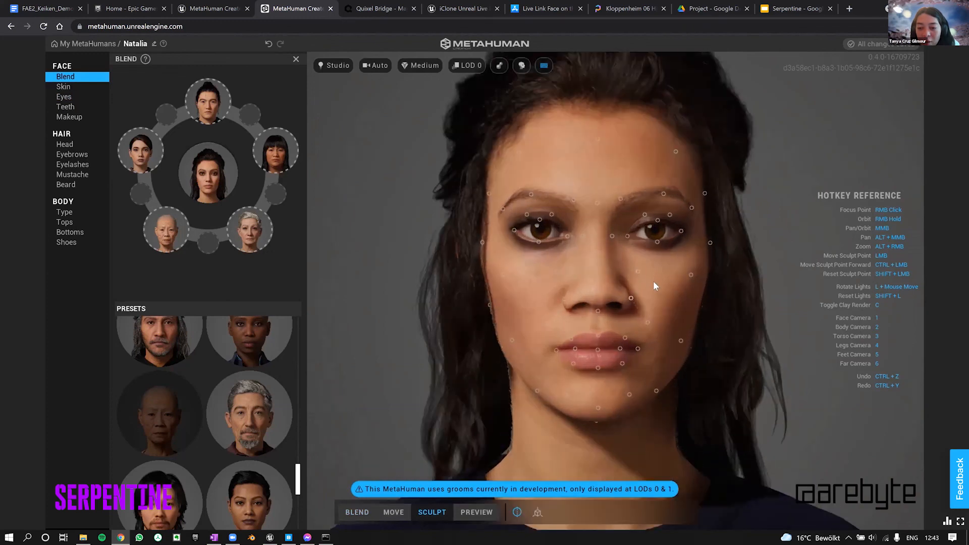
middle_drag(650, 290, 642, 295)
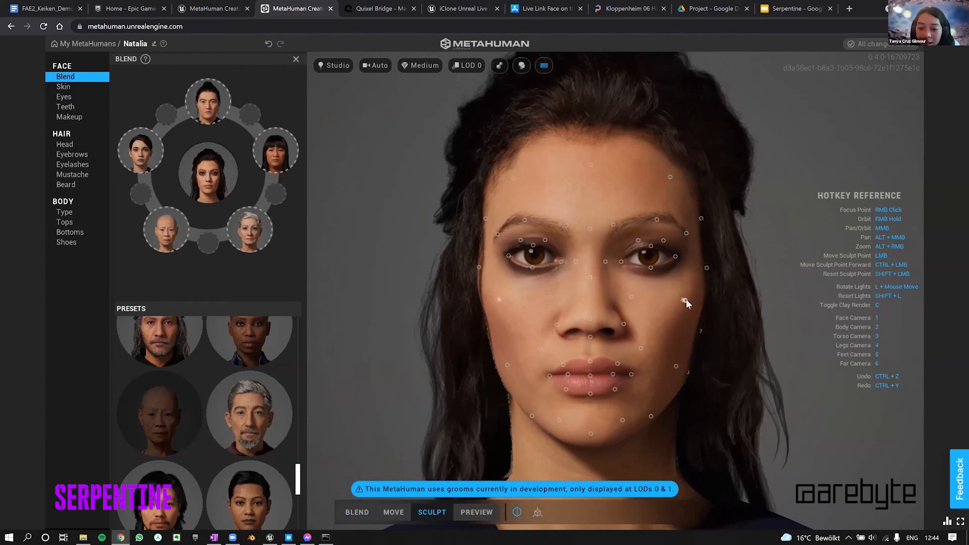
mouse_move(687, 299)
mouse_down()
mouse_move(704, 295)
mouse_move(695, 322)
mouse_up()
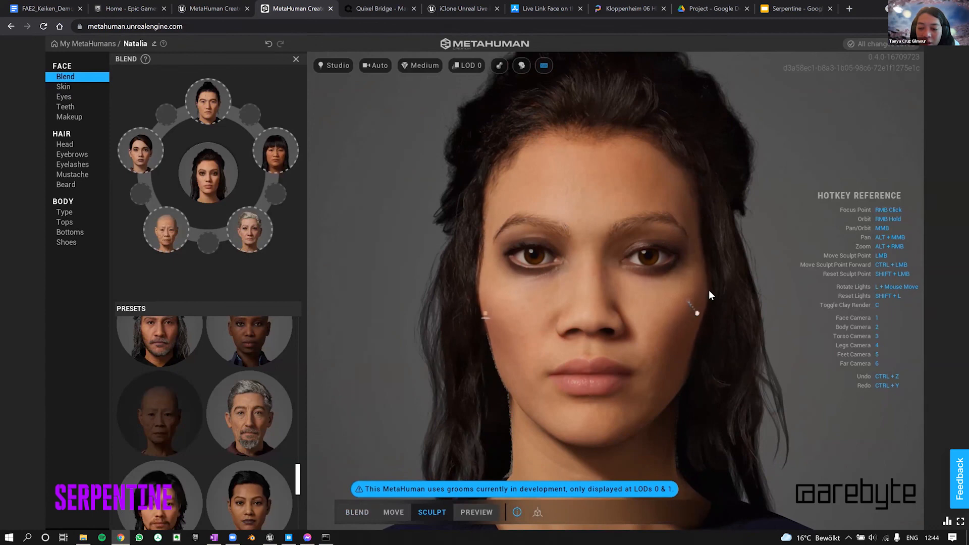
drag(639, 296, 645, 332)
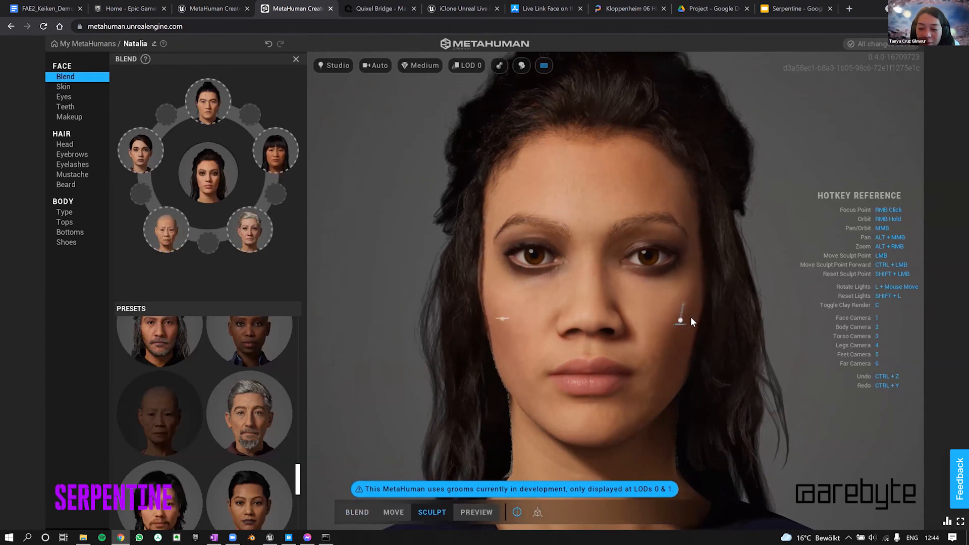
drag(693, 317, 694, 313)
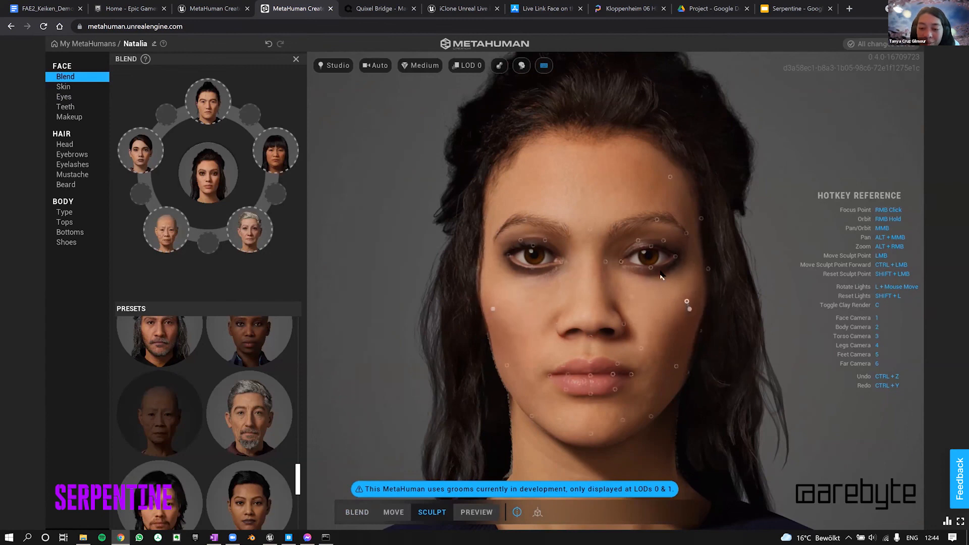
drag(640, 296, 640, 313)
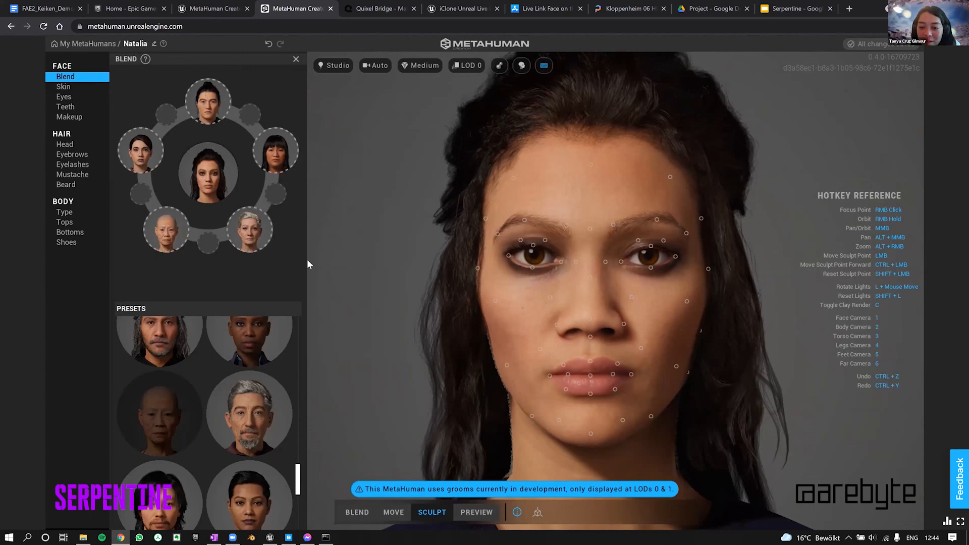
Adjust the sculpt markers beside the brow and nose, and re-enable symmetry with the Average option
mouse_move(682, 253)
mouse_down()
mouse_move(696, 254)
mouse_move(691, 263)
mouse_move(690, 219)
mouse_move(717, 204)
mouse_move(713, 196)
mouse_up()
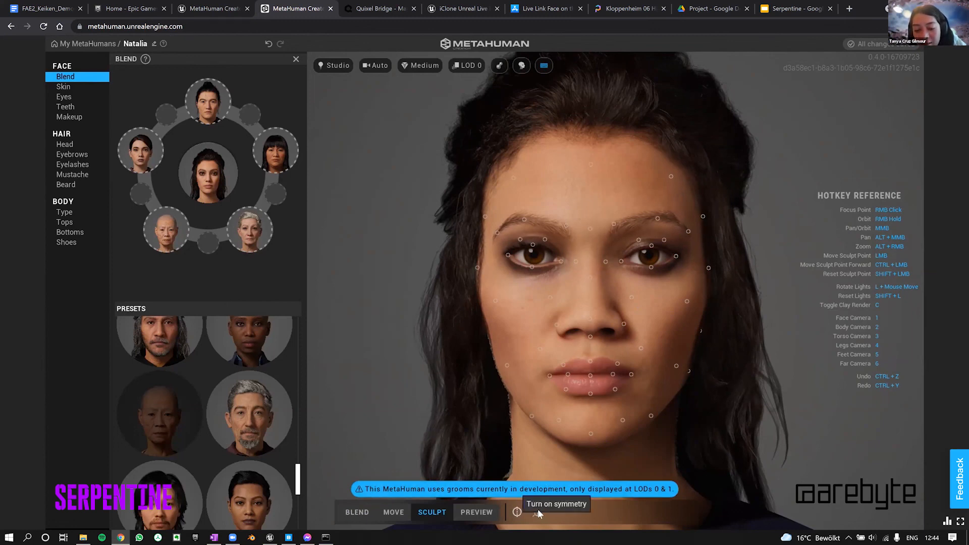
mouse_move(623, 324)
mouse_down()
mouse_move(677, 326)
mouse_move(693, 320)
mouse_move(686, 303)
mouse_move(680, 331)
mouse_move(674, 320)
mouse_up()
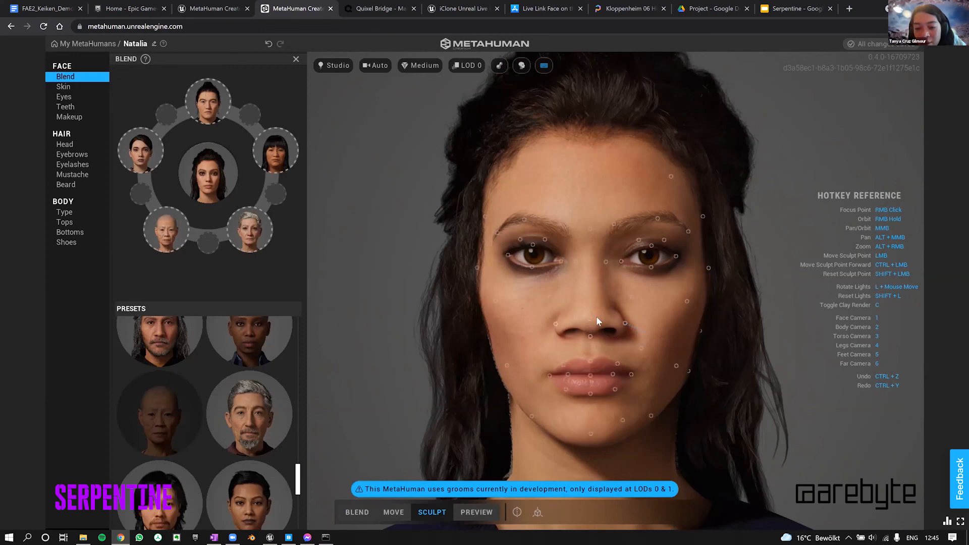
click(518, 513)
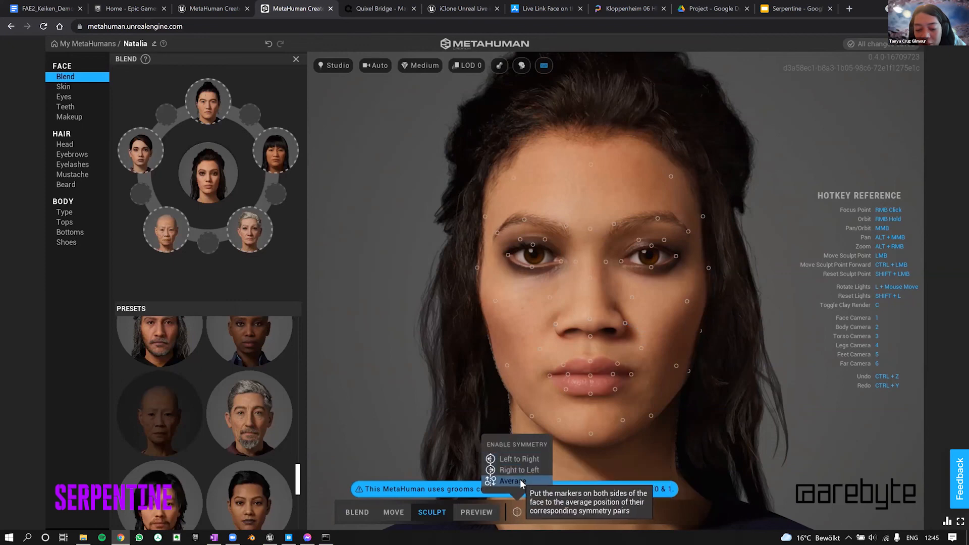
click(520, 479)
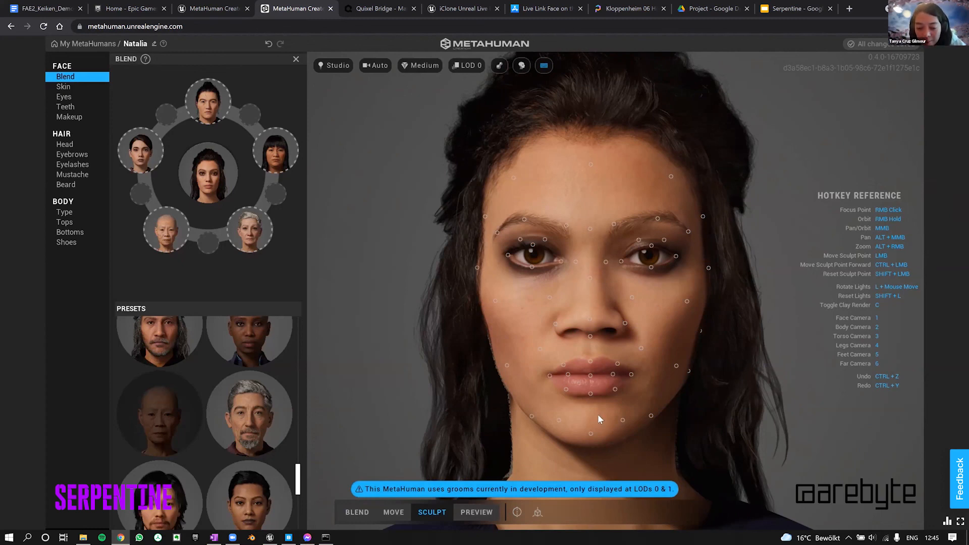
click(517, 515)
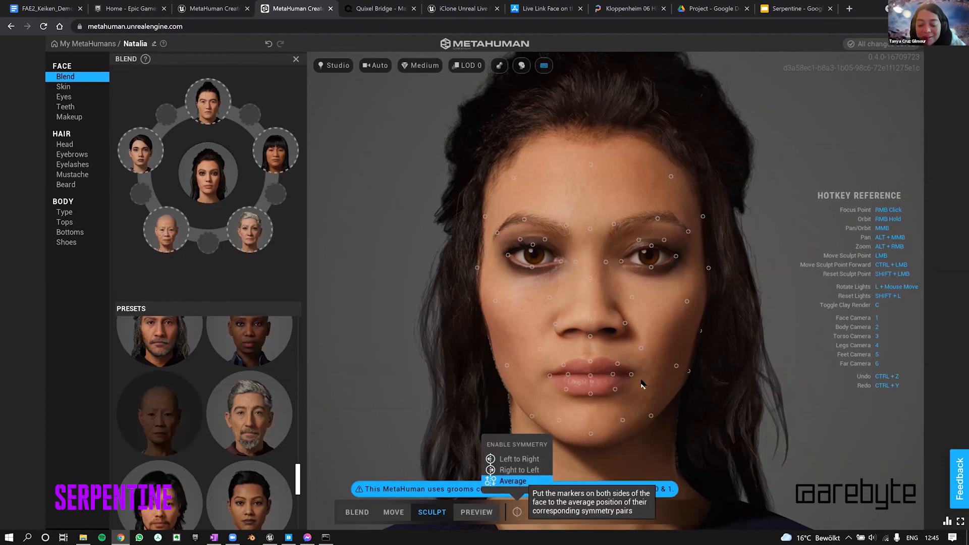
mouse_move(591, 362)
mouse_down()
mouse_move(604, 315)
mouse_move(614, 337)
mouse_up()
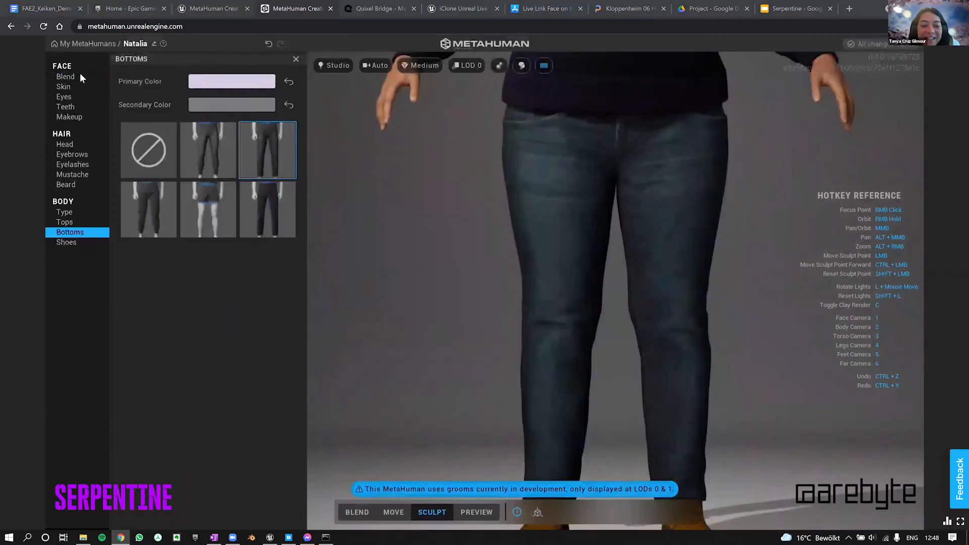
Return to the face Blend section, switch to Move mode and reshape the eyebrows using their guide curve
click(78, 75)
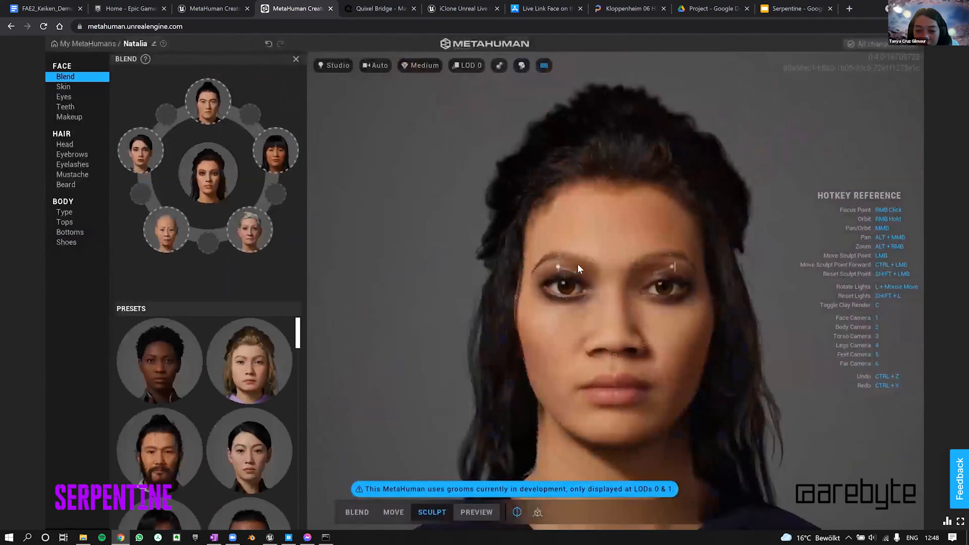
click(393, 518)
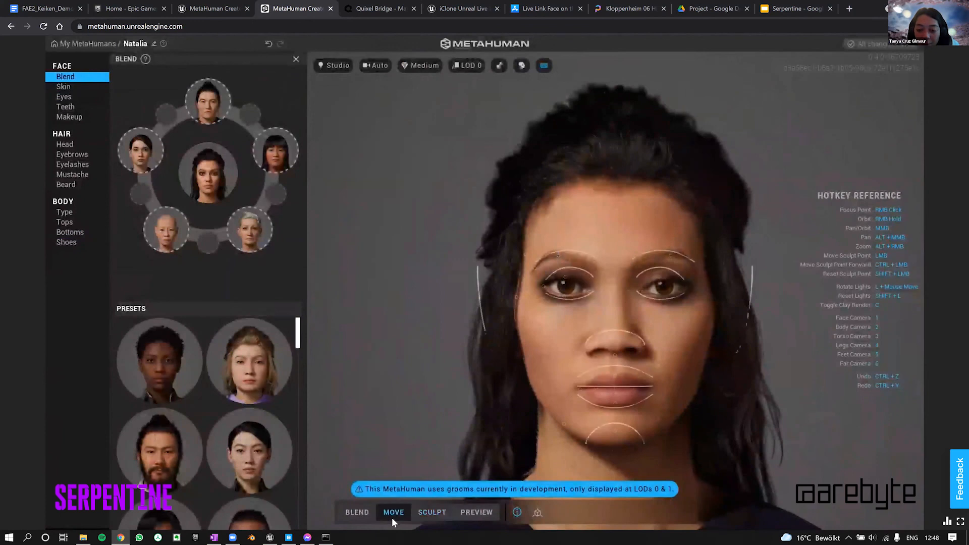
right_drag(714, 369, 771, 368)
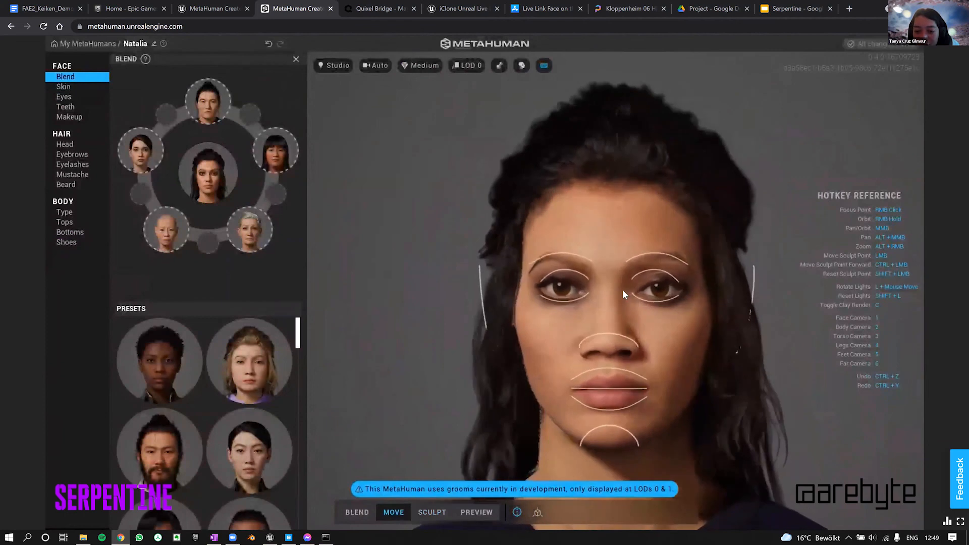
mouse_move(689, 255)
mouse_down()
mouse_move(718, 269)
mouse_move(656, 253)
mouse_move(657, 234)
mouse_move(692, 225)
mouse_move(650, 224)
mouse_up()
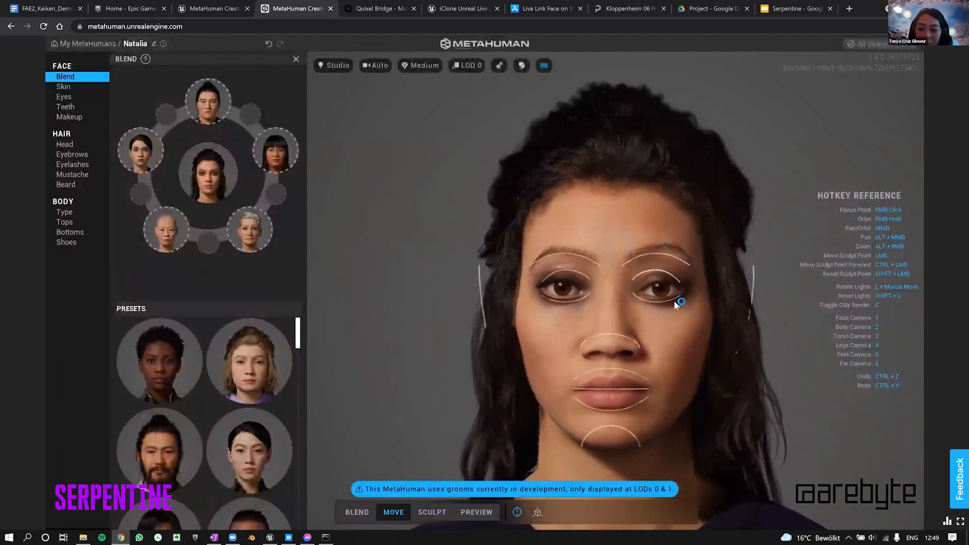
mouse_move(679, 304)
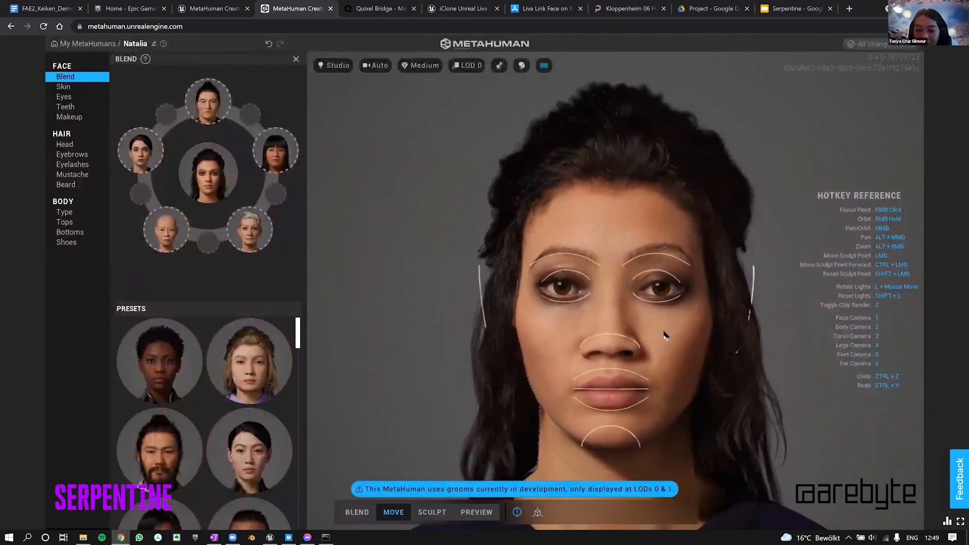
mouse_move(562, 342)
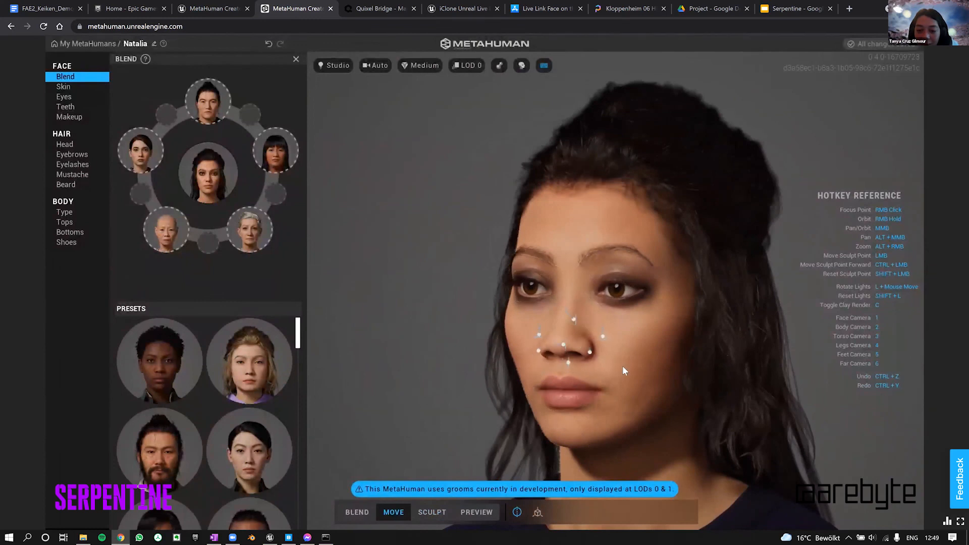
right_drag(670, 368, 726, 368)
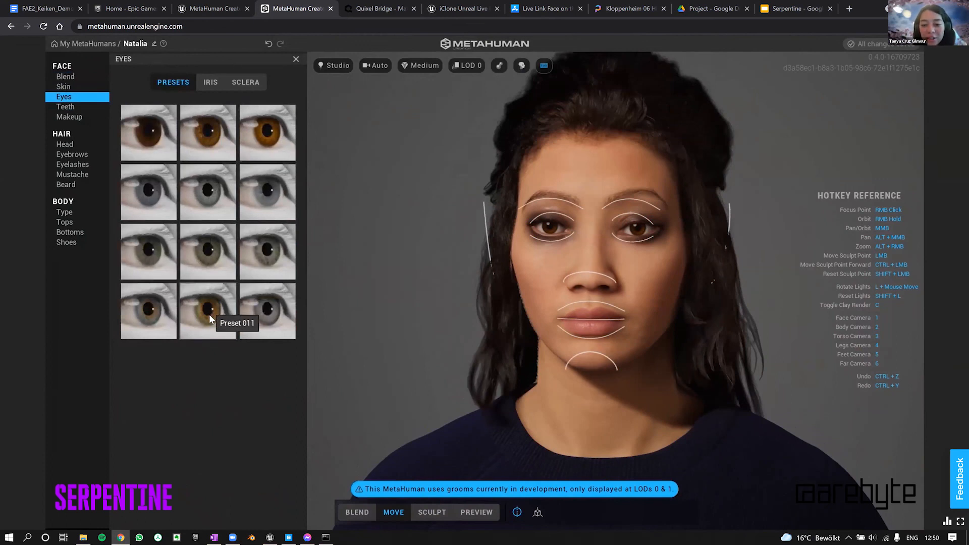
Apply eye Preset 011 and restrict the iris settings to the Left eye
click(206, 314)
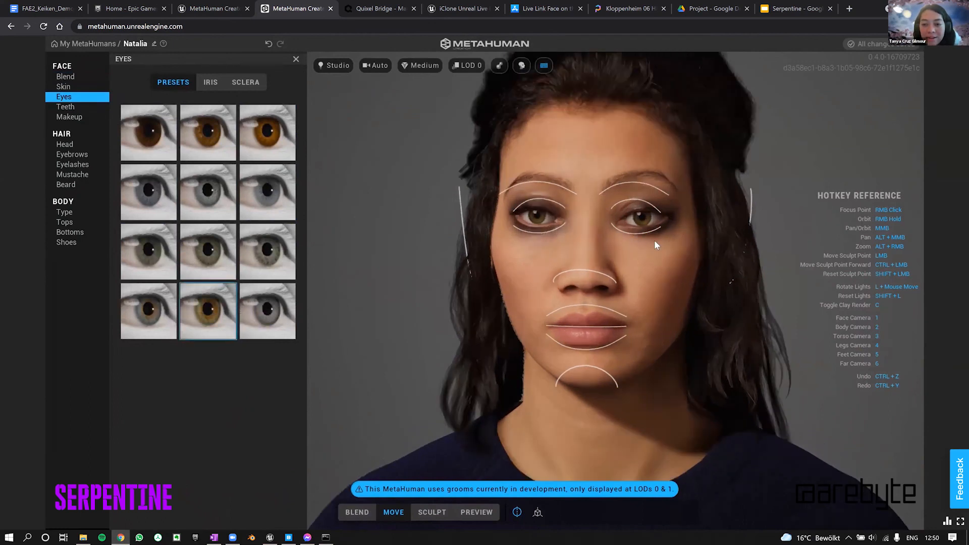
scroll(670, 239, up, 2)
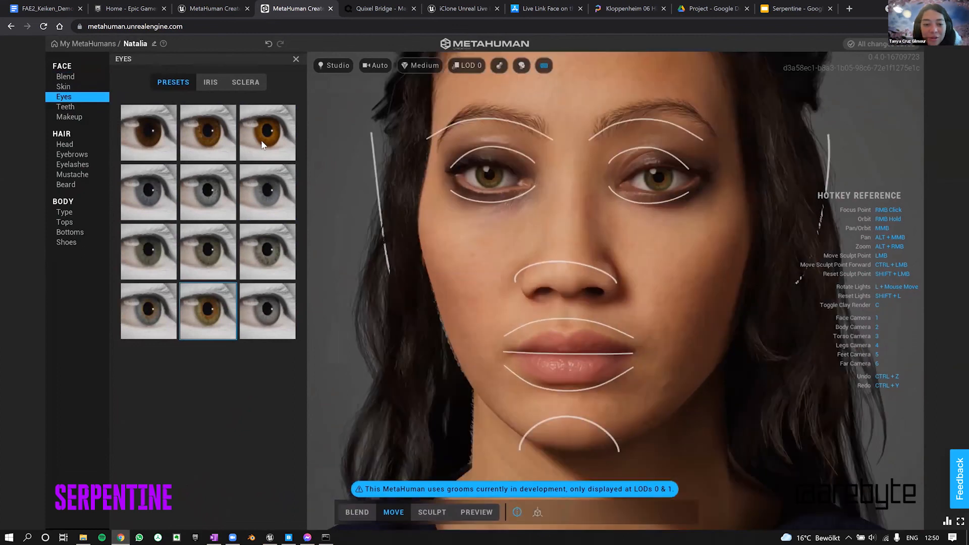
click(210, 83)
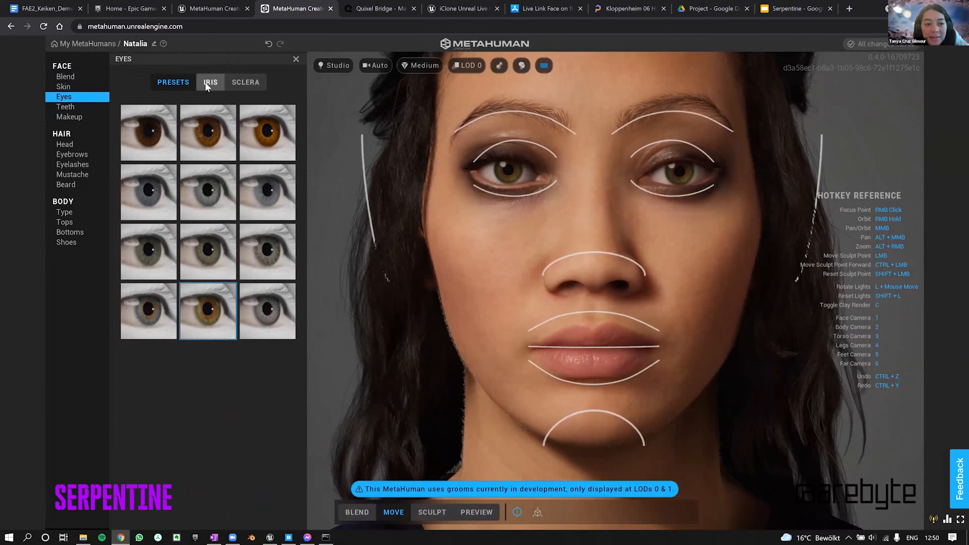
click(212, 83)
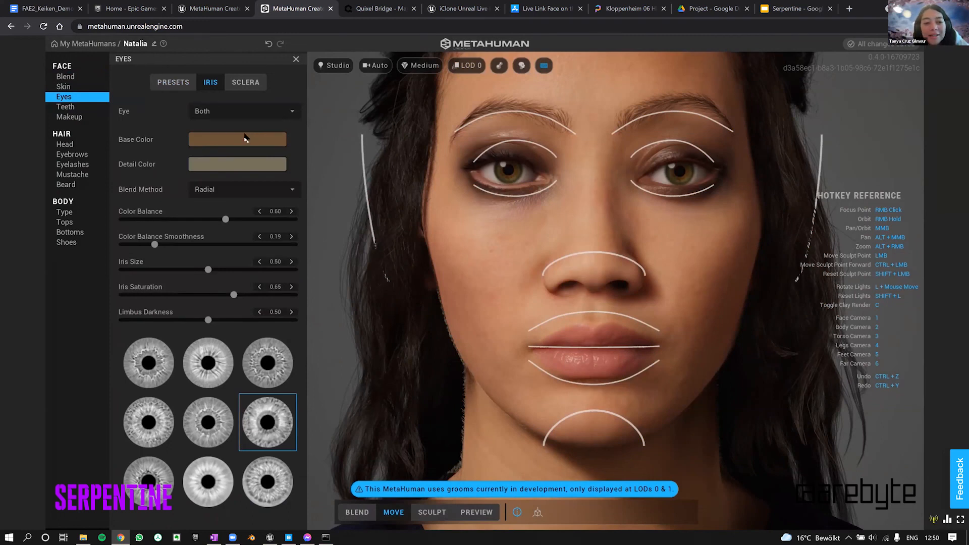
click(235, 111)
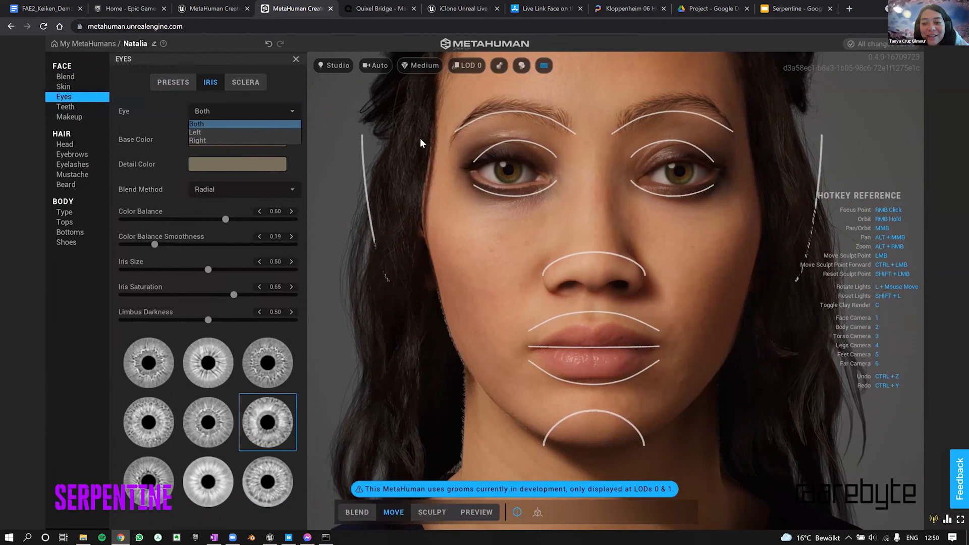
click(237, 133)
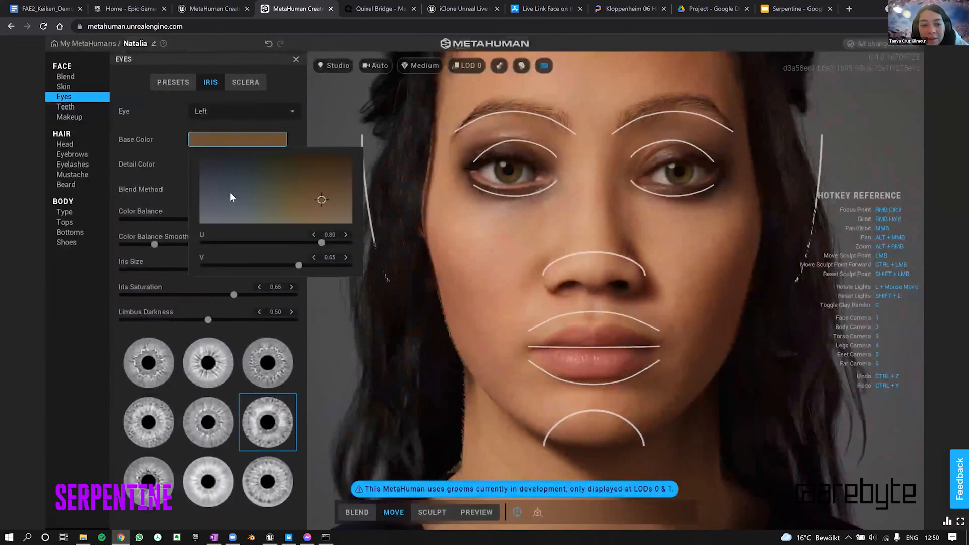
Set the left iris's base color to U 0.00, V 0.99 and its detail color to U 0.43, V 0.80
click(222, 197)
drag(201, 198, 184, 226)
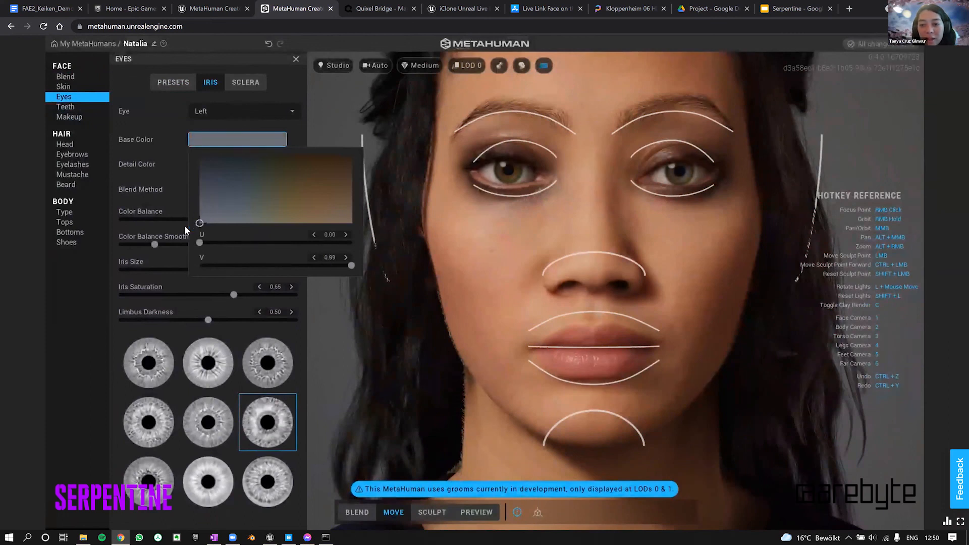
click(325, 132)
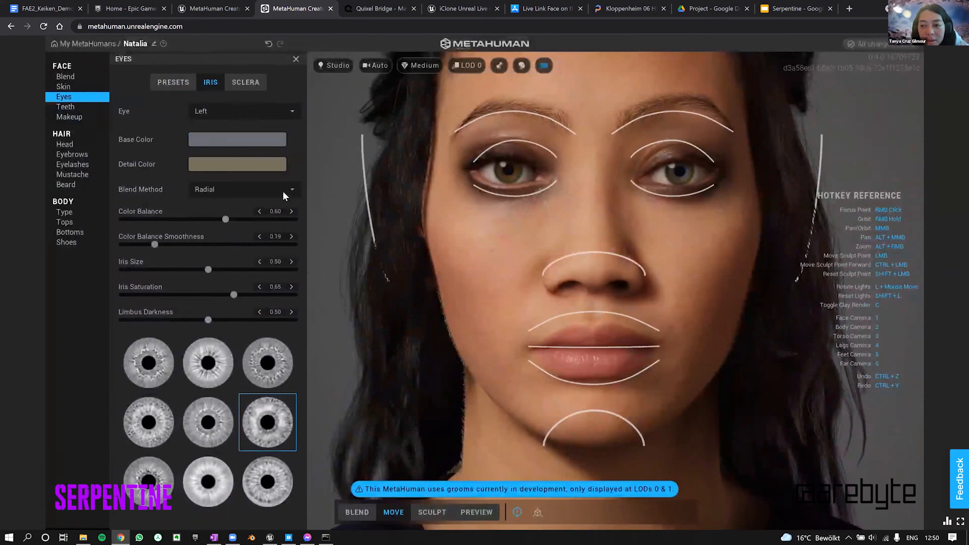
click(237, 164)
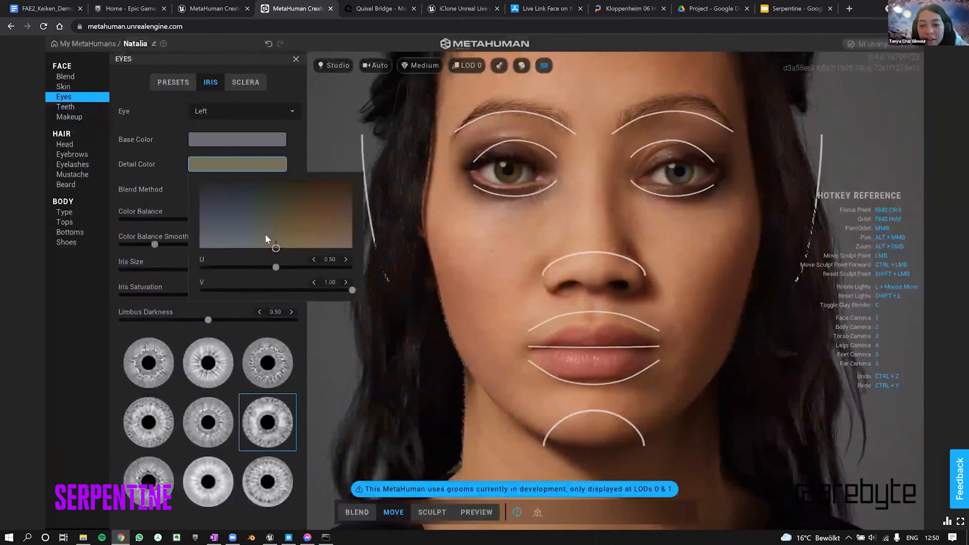
click(272, 227)
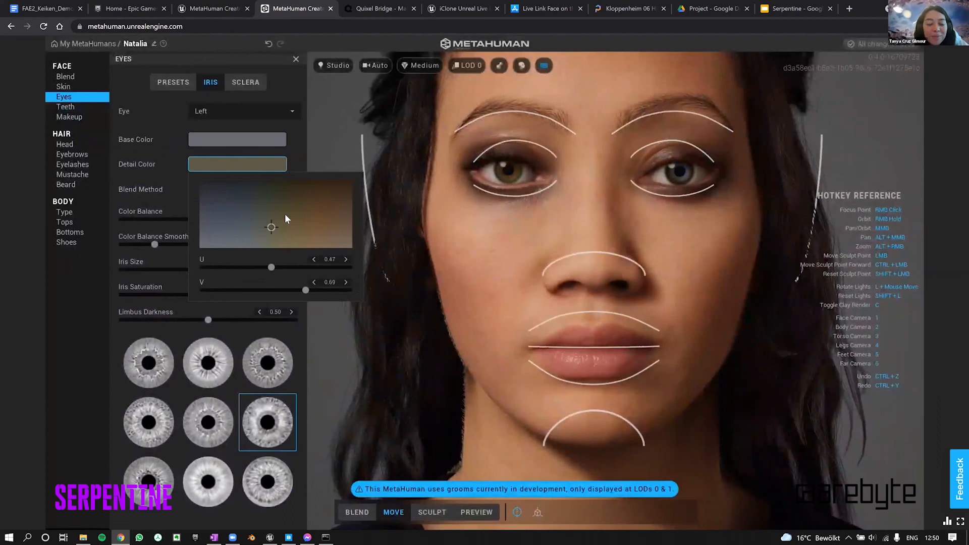
drag(271, 227, 264, 235)
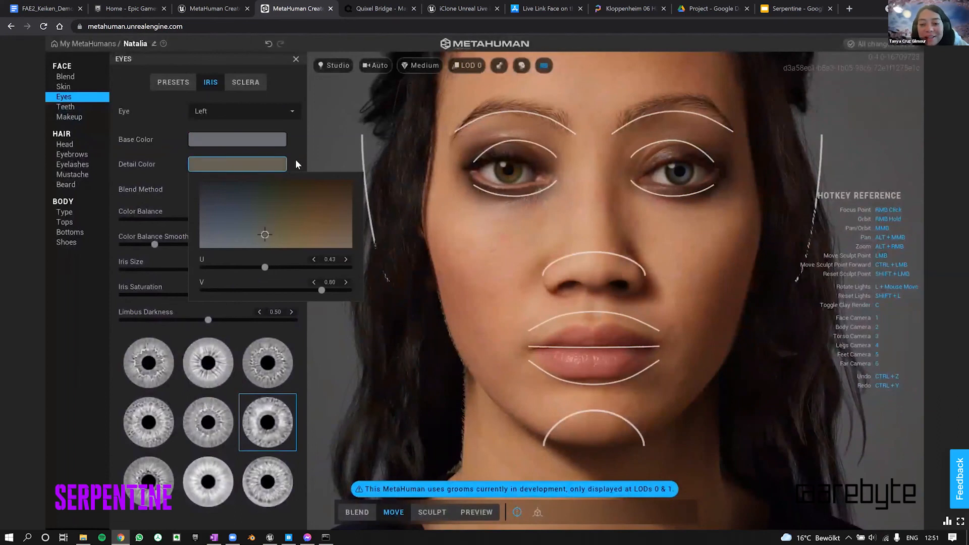
click(296, 164)
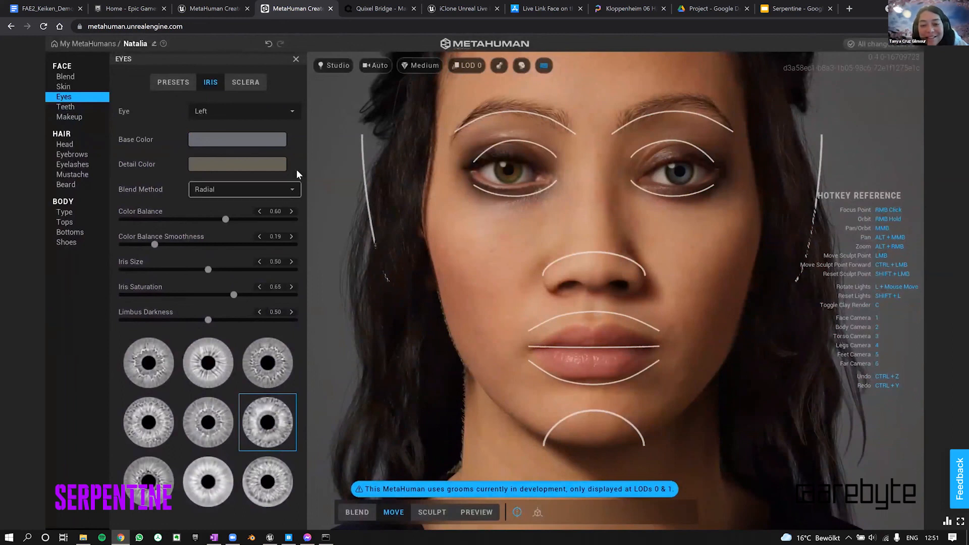
Keep the iris Blend Method on Radial and give the left eye the centre pattern of the iris grid
click(292, 190)
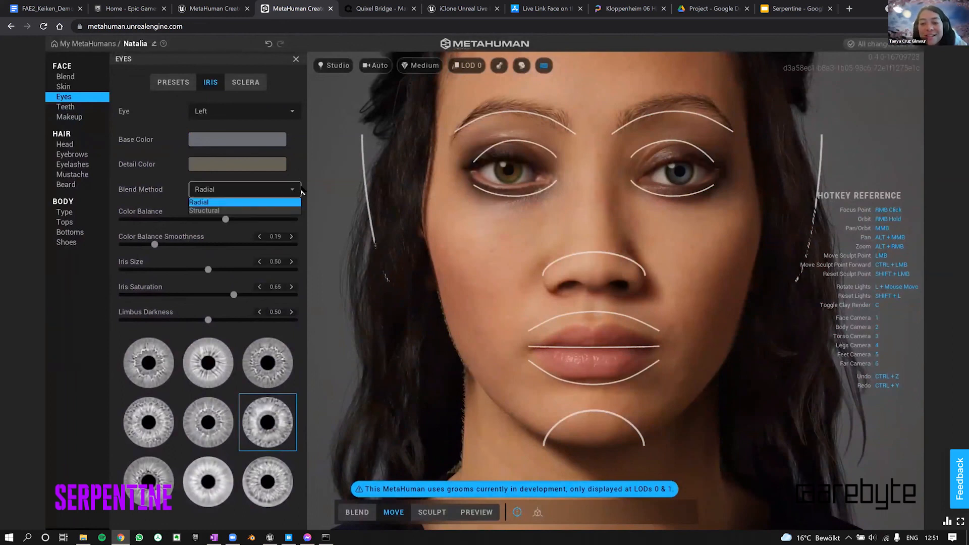
click(301, 189)
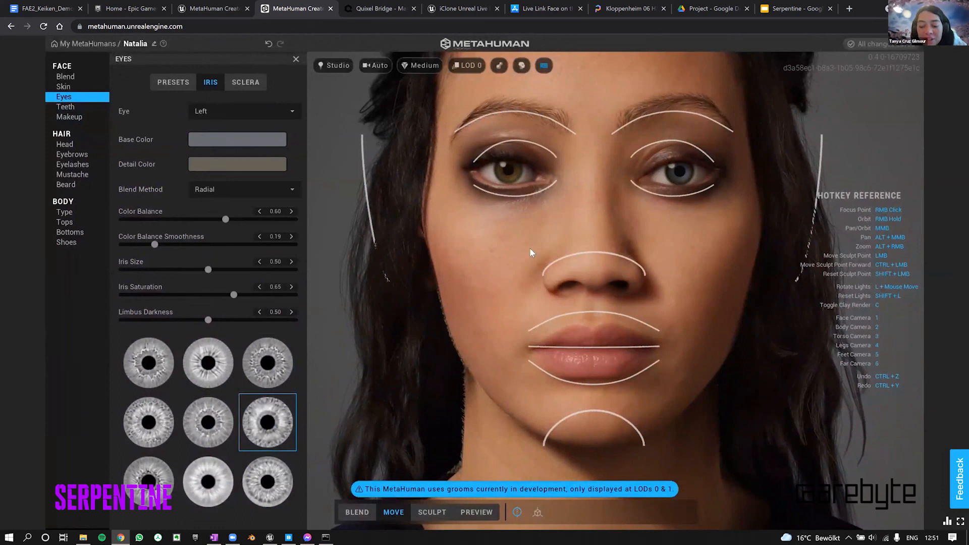
scroll(489, 214, up, 3)
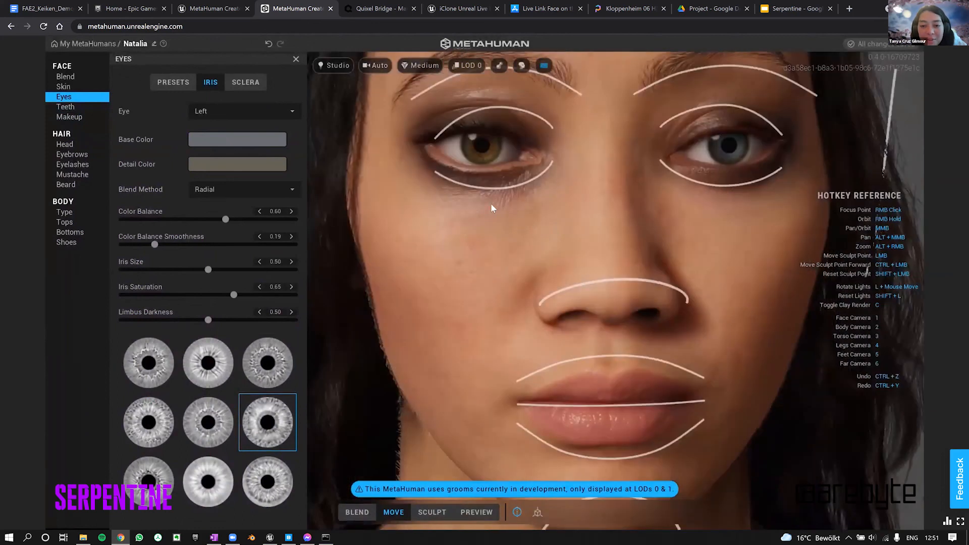
scroll(635, 215, up, 2)
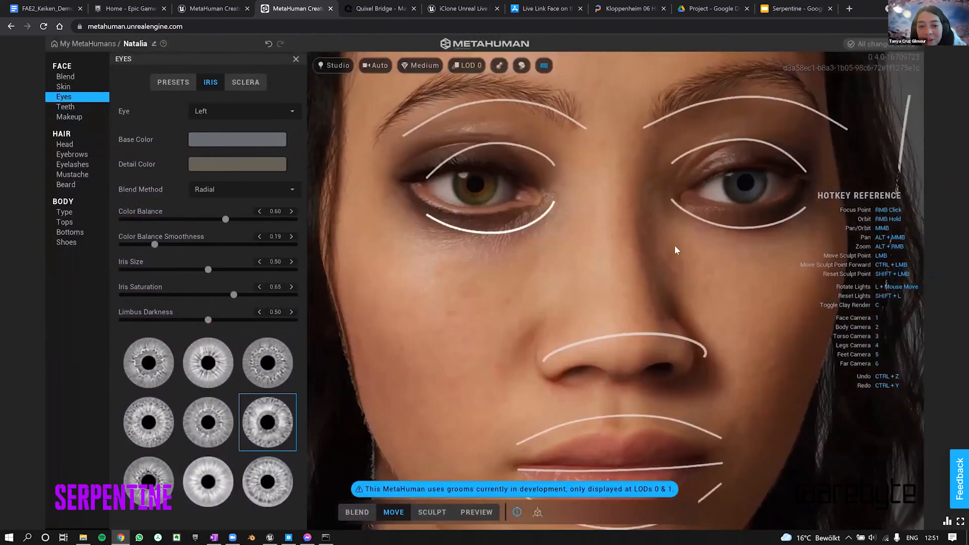
right_drag(646, 240, 549, 137)
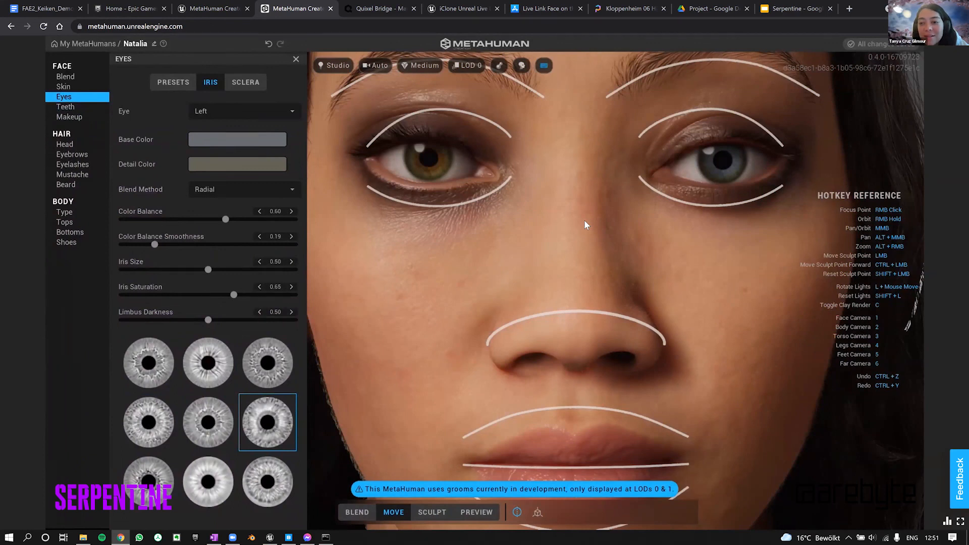
click(272, 366)
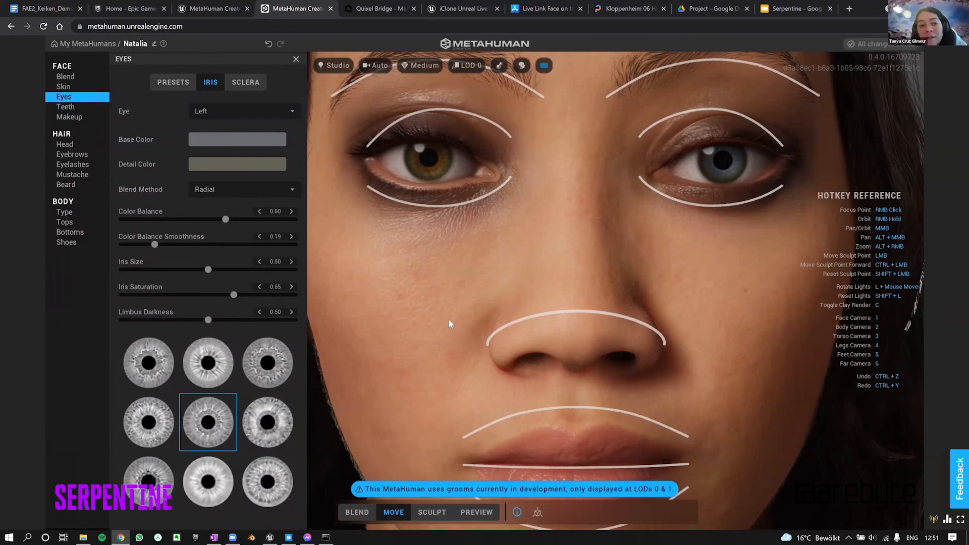
Set the left eye's Sclera Rotation to 0.30 and Vascularity to 0.30
click(247, 83)
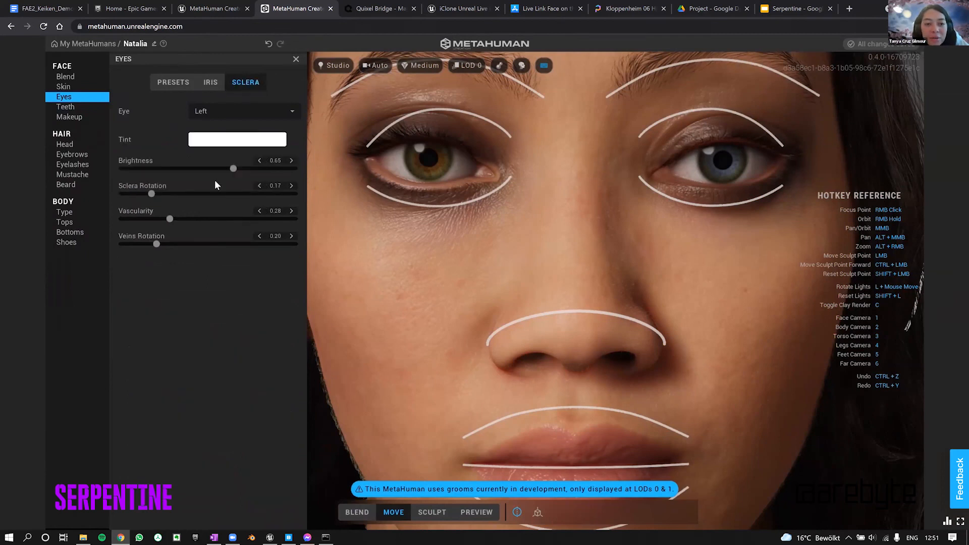
drag(242, 169, 238, 168)
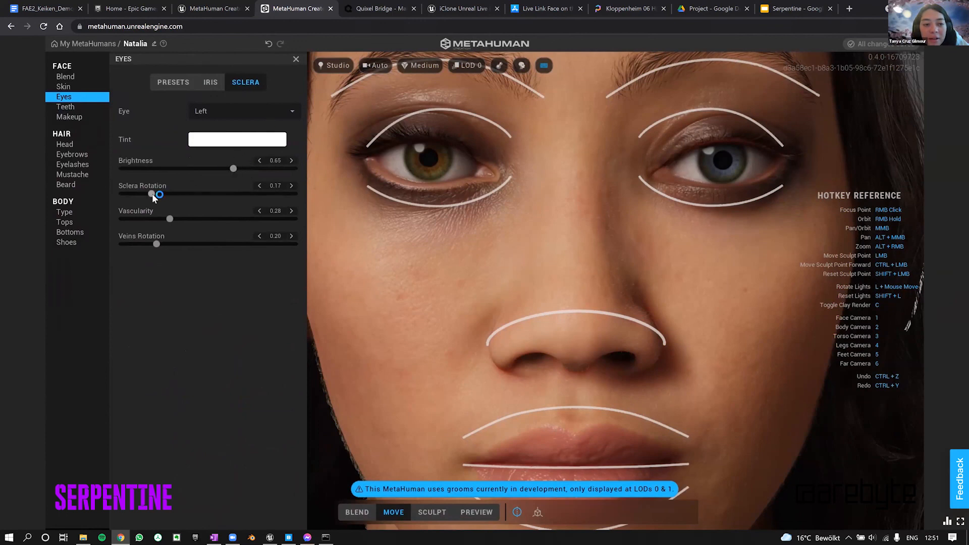
drag(171, 198, 172, 198)
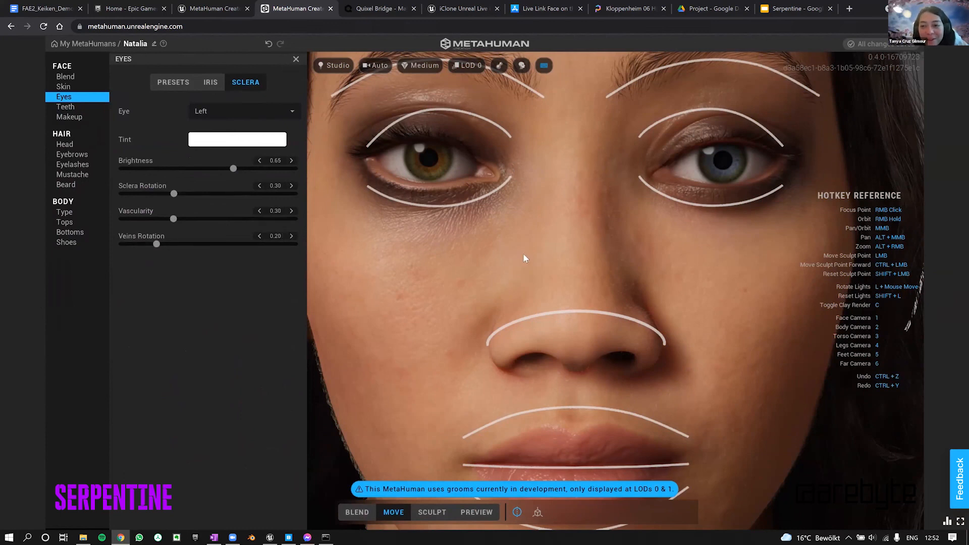
scroll(623, 187, down, 1)
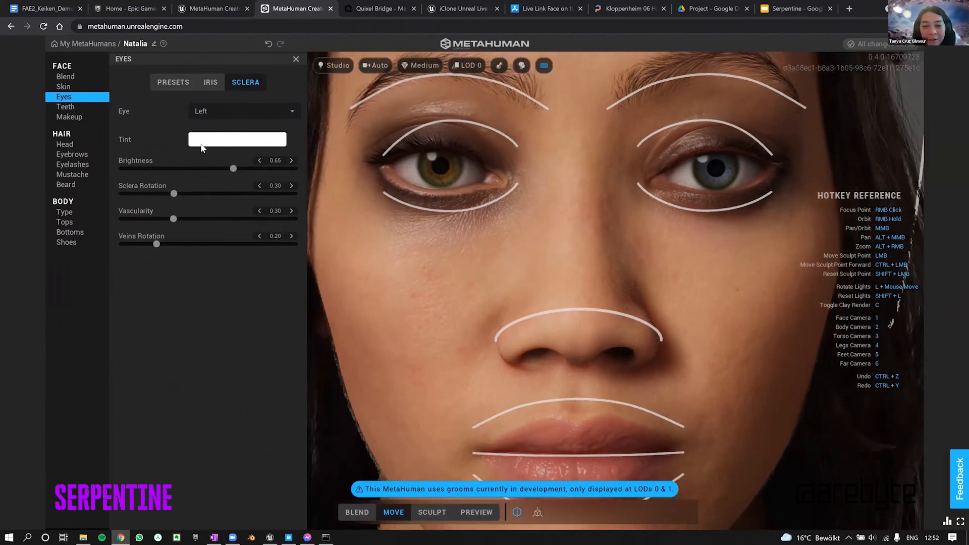
Open the teeth settings and set Jaw Open to roughly halfway to expose both rows of teeth
click(73, 106)
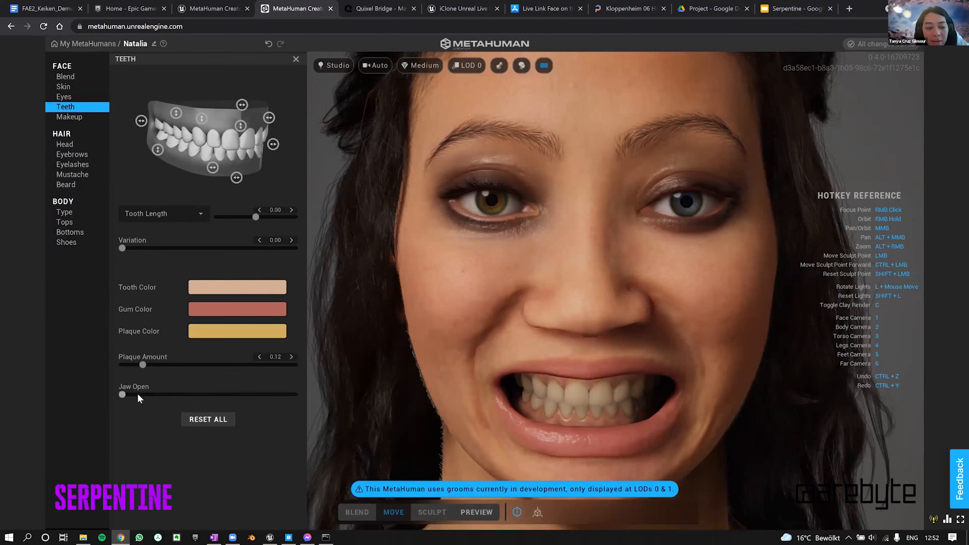
click(227, 397)
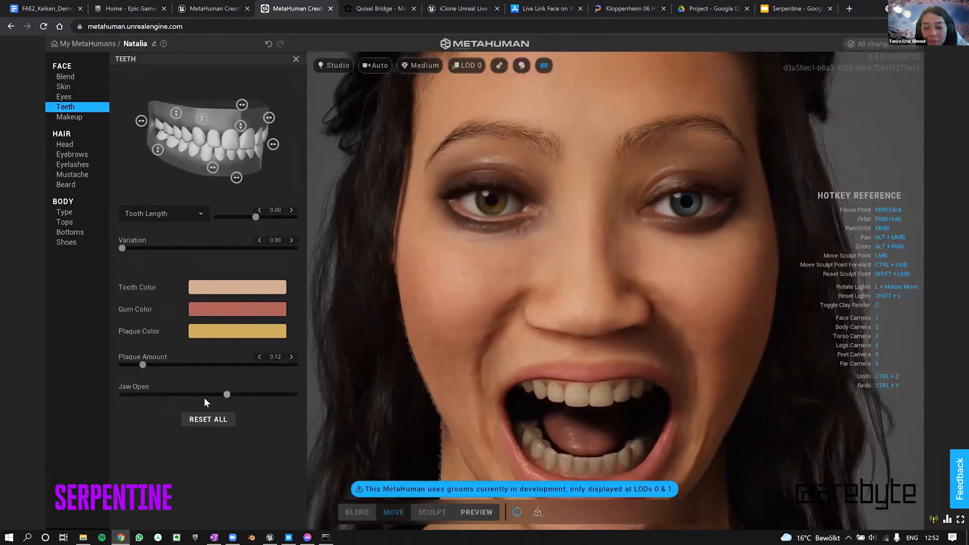
click(205, 395)
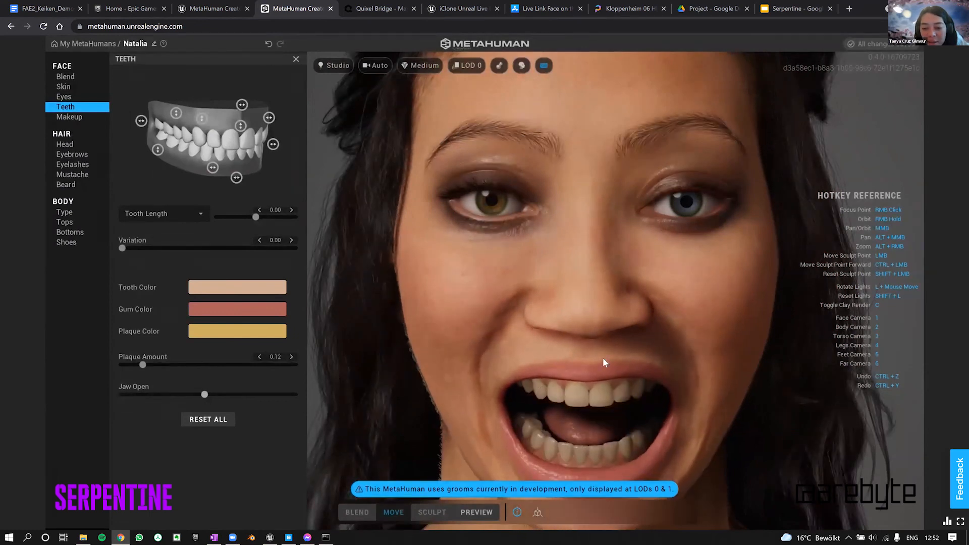
scroll(577, 298, down, 1)
scroll(595, 284, down, 1)
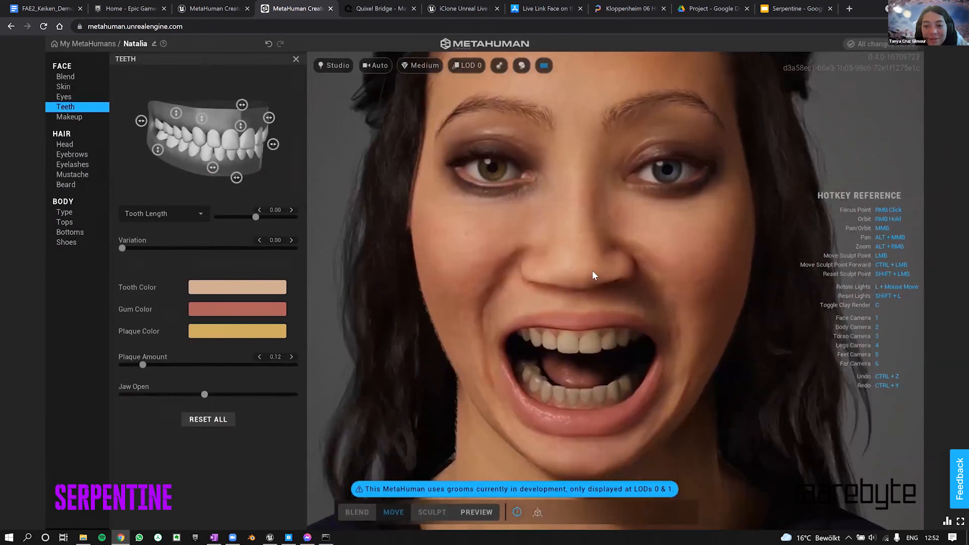
middle_drag(594, 272, 565, 171)
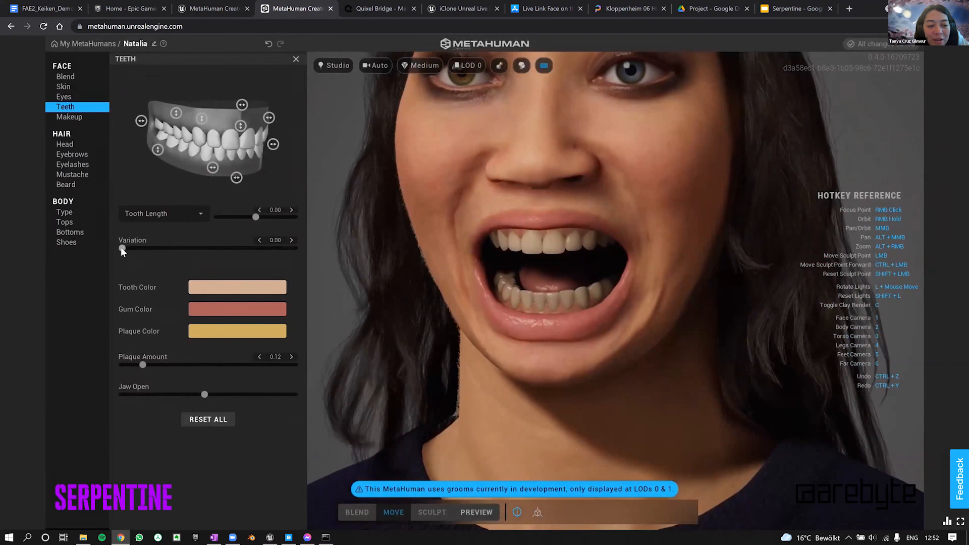
Set the teeth's Variation to 0.81, Tooth Length to -0.21 and Plaque Amount to 0.11
drag(165, 244, 262, 251)
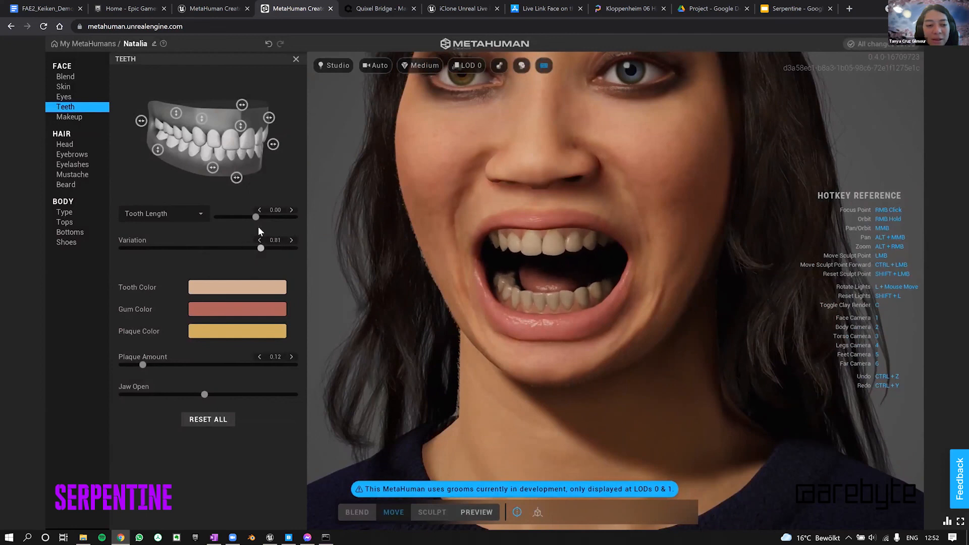
mouse_move(255, 217)
mouse_down()
mouse_move(305, 220)
mouse_move(247, 220)
mouse_up()
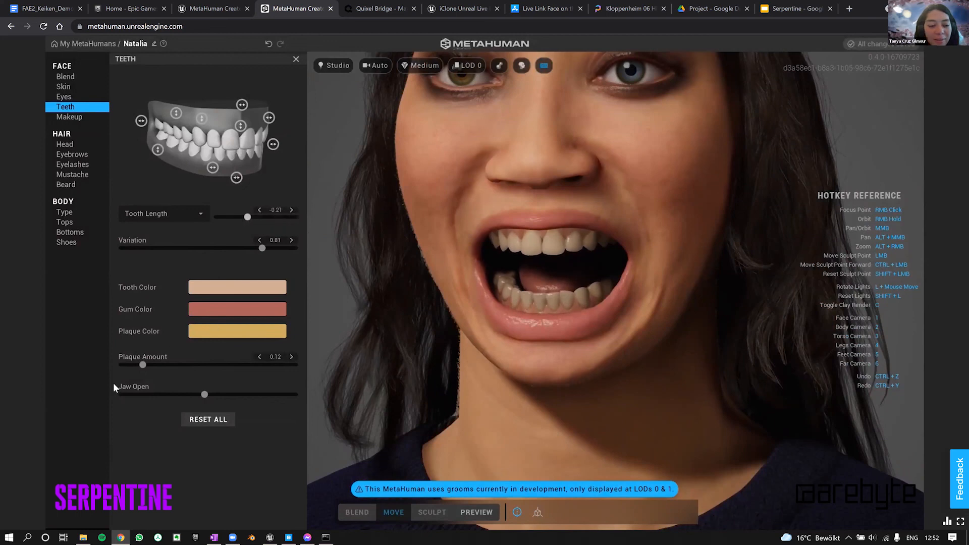
drag(227, 365, 165, 364)
click(141, 365)
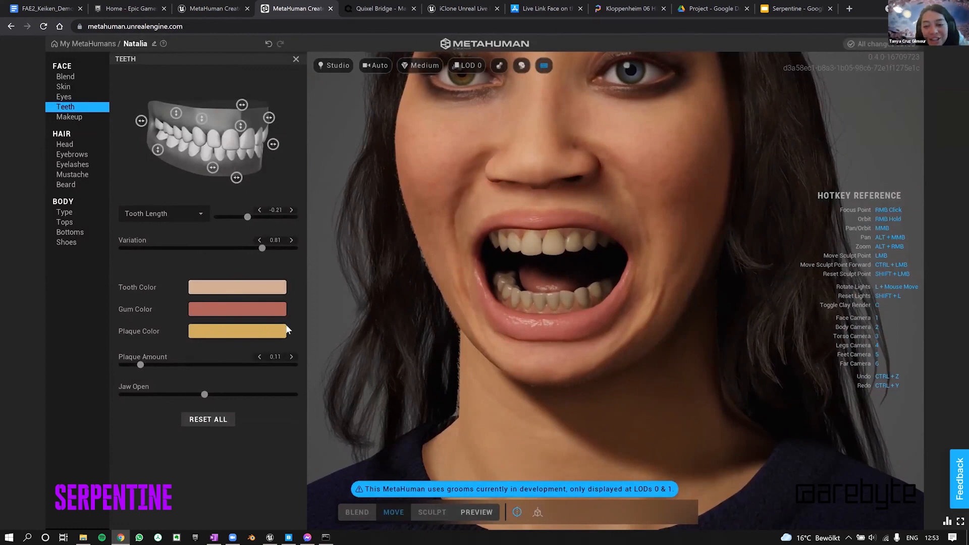
right_drag(593, 310, 573, 308)
right_drag(435, 246, 589, 242)
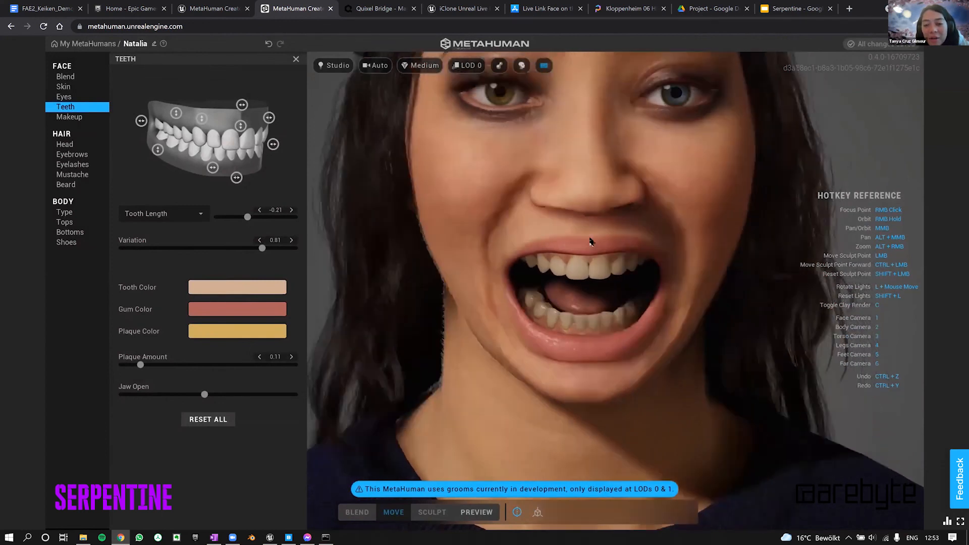
right_drag(613, 302, 567, 259)
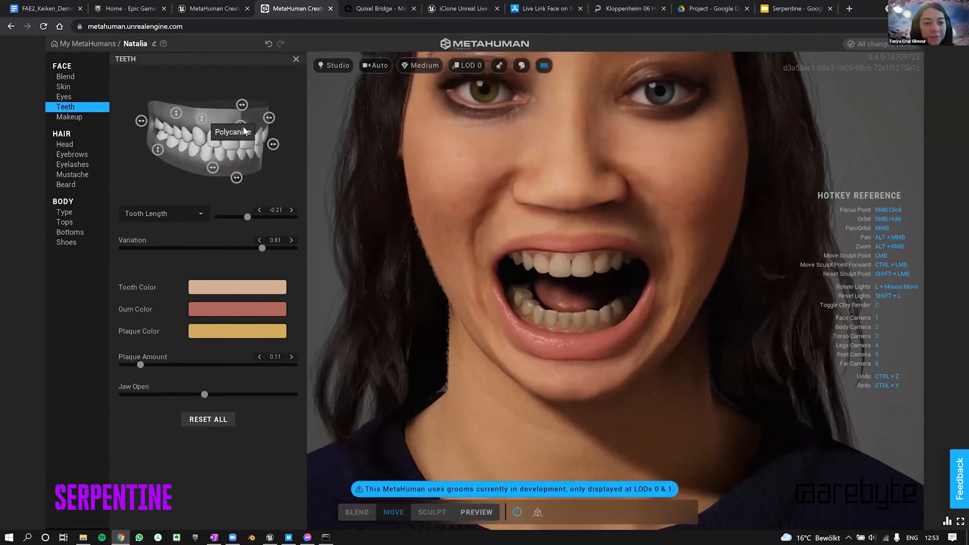
Increase Receding Gums slightly and shift the handle beside the upper back teeth on the teeth diagram
click(179, 114)
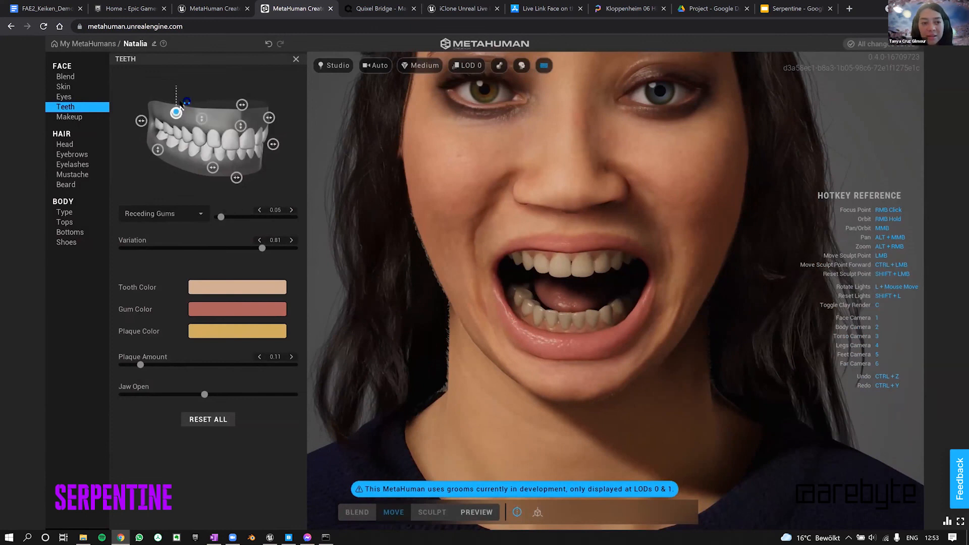
click(142, 120)
drag(150, 120, 136, 110)
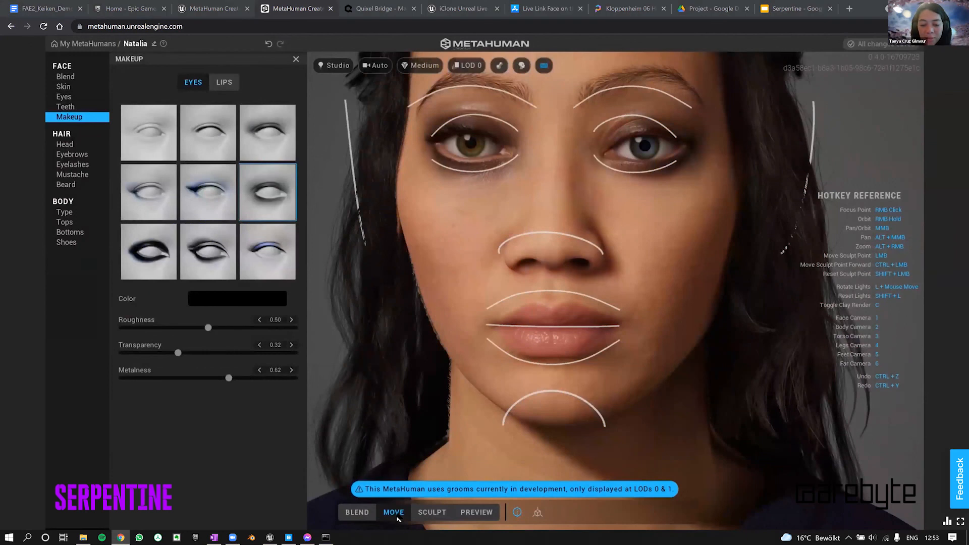
Switch the viewport to Preview and try the None, Soft Smokey and winged eye makeup presets
click(487, 510)
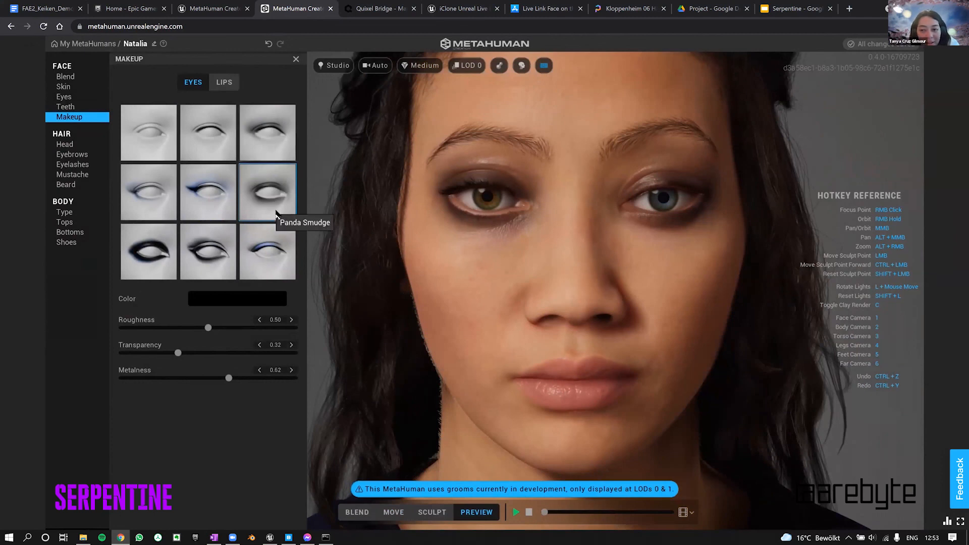
click(168, 156)
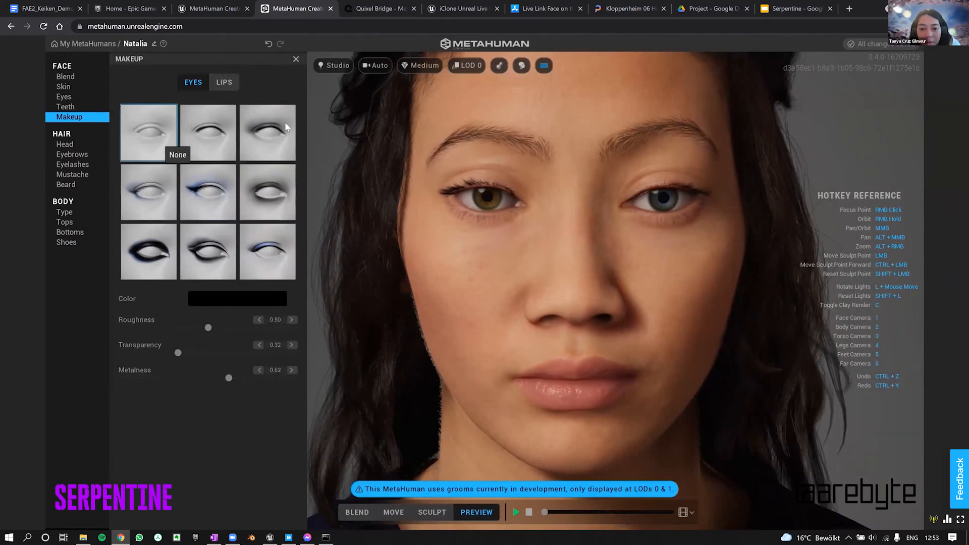
click(285, 142)
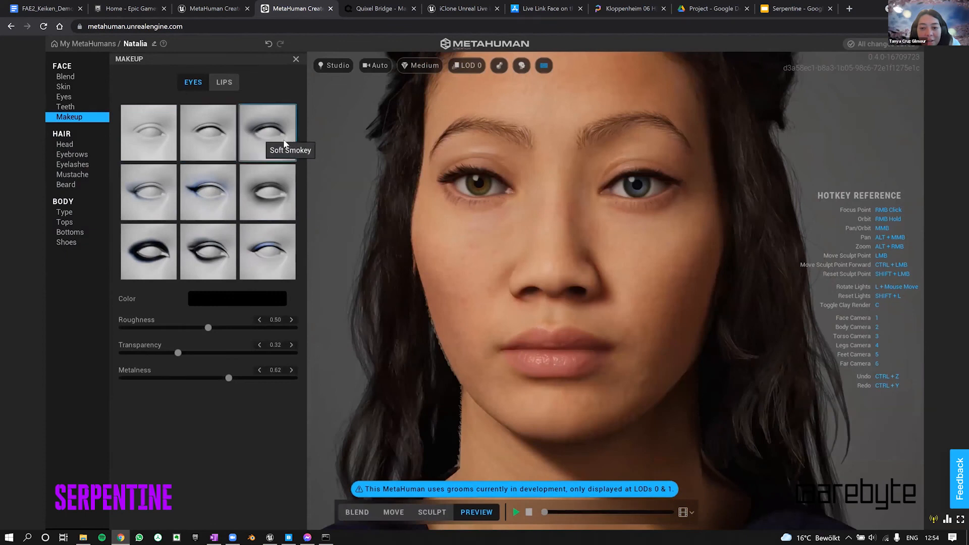
click(153, 204)
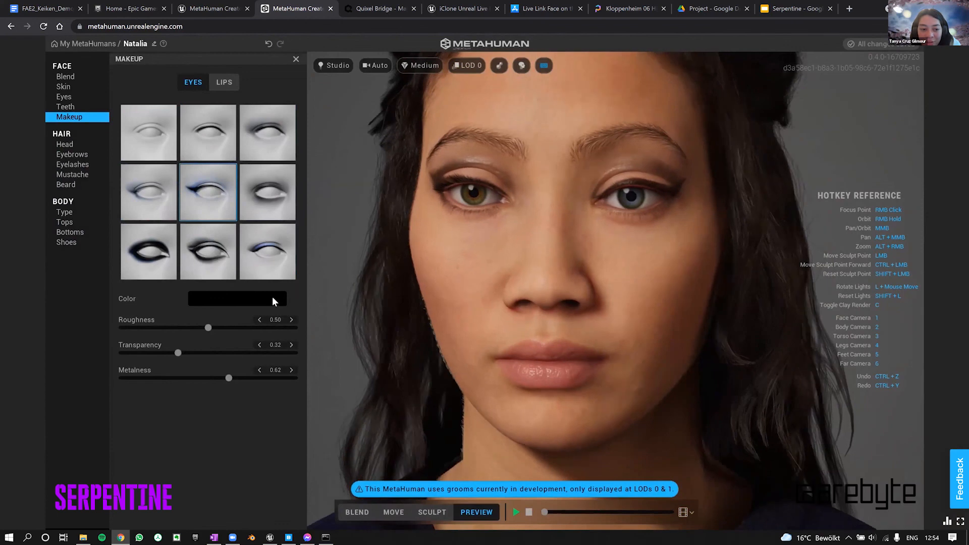
Set the eye makeup color to a light green
click(277, 301)
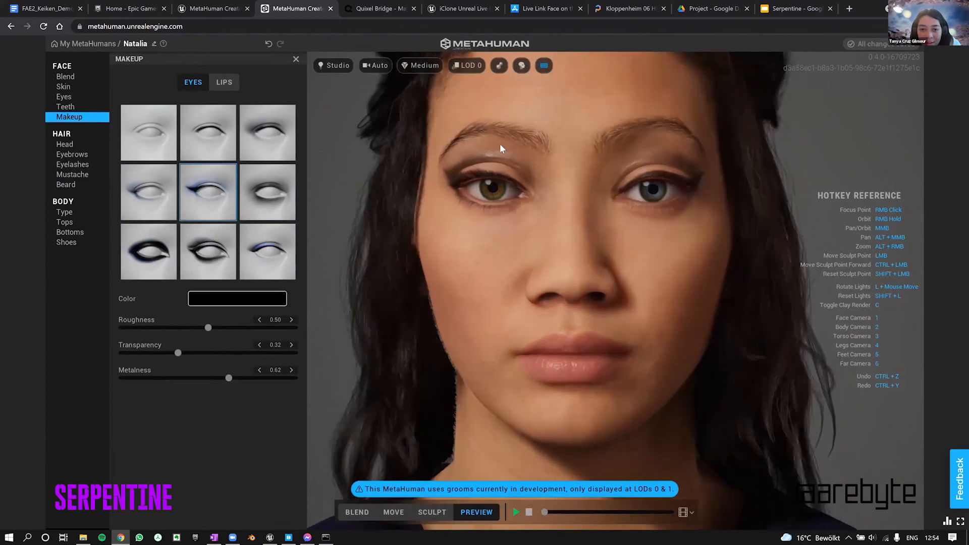
click(265, 299)
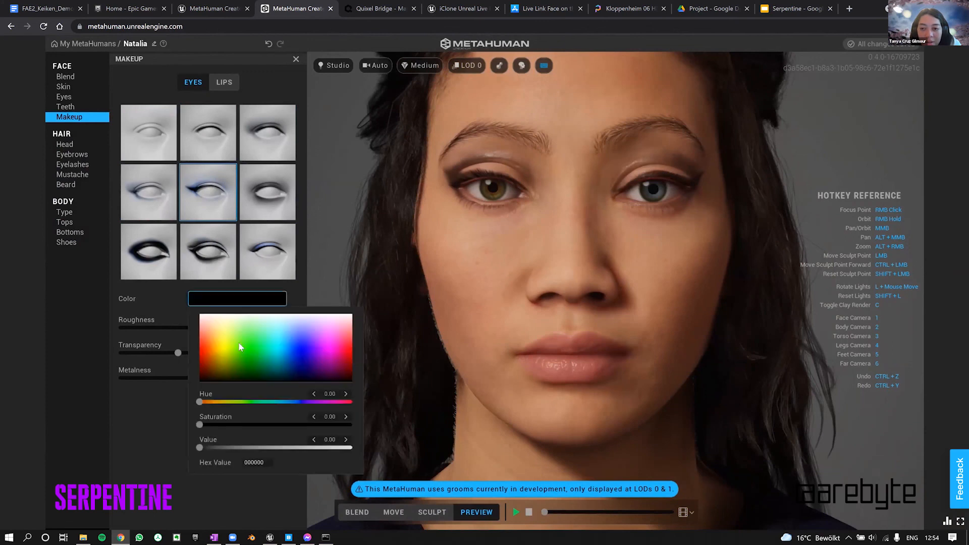
click(255, 350)
click(238, 321)
click(242, 337)
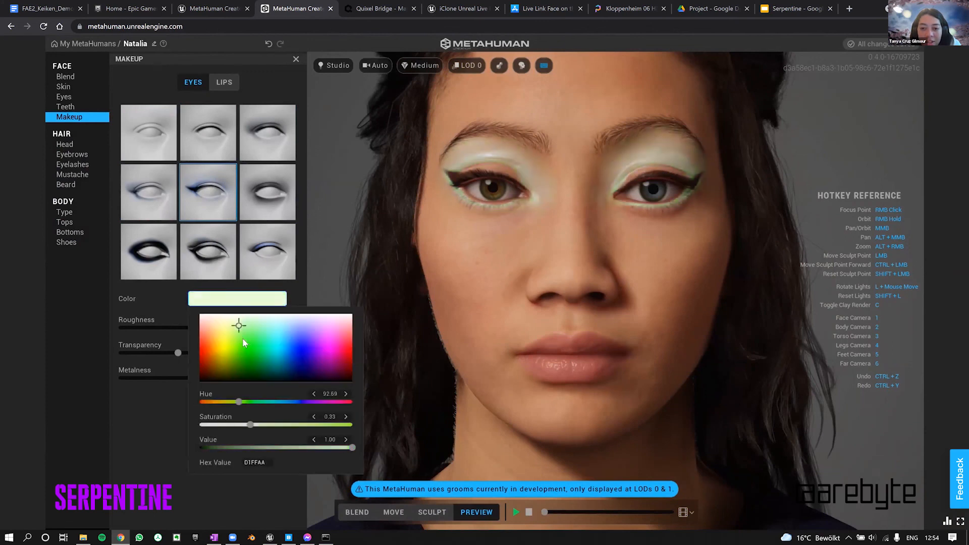
Set the eye makeup's Transparency to 0.33 and Roughness to 0.00
drag(177, 352, 305, 359)
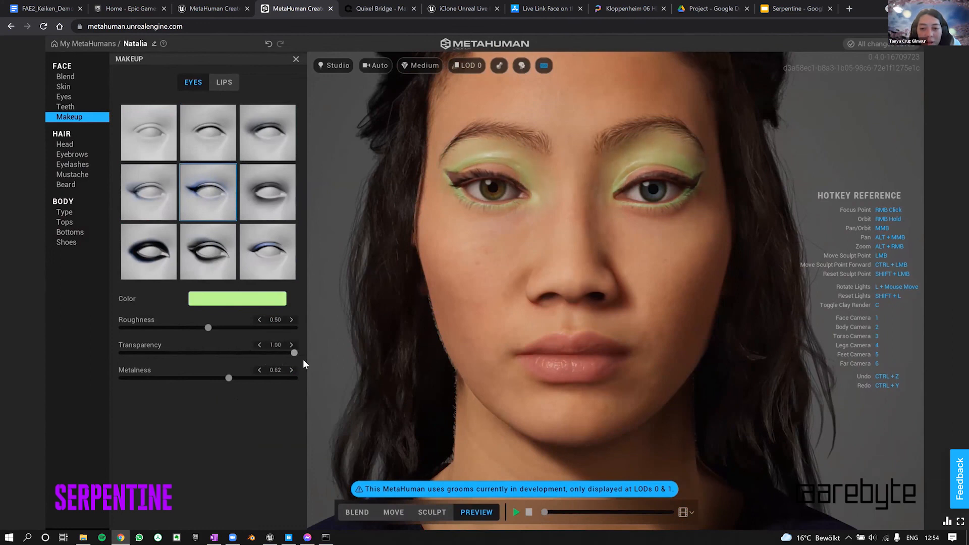
drag(253, 353, 179, 357)
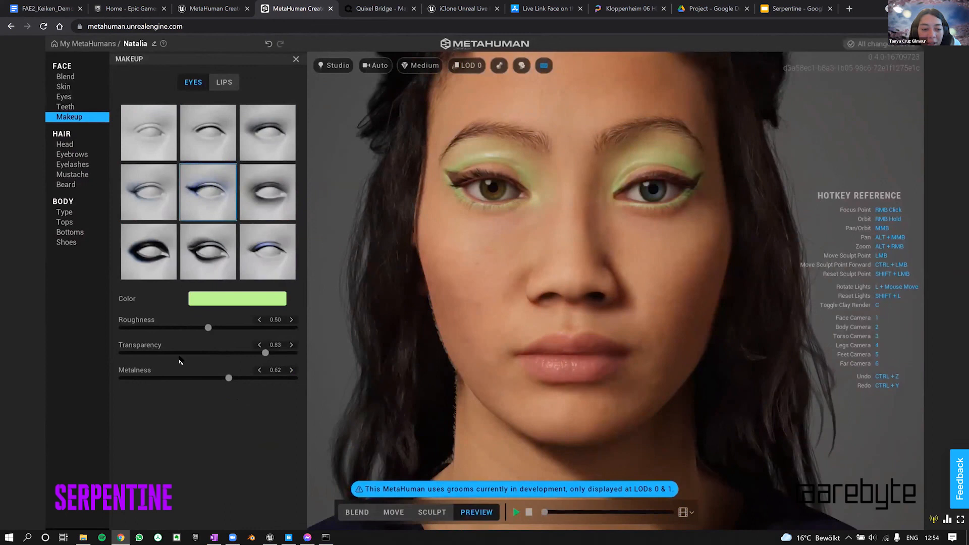
drag(207, 327, 99, 331)
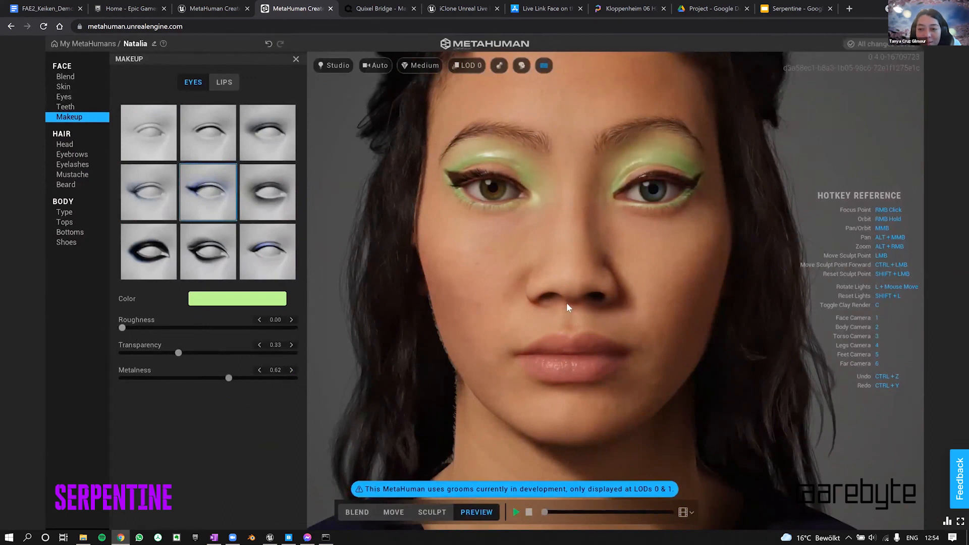
Compare low and high Metalness values on the eye makeup and set Metalness to 1.00
right_drag(572, 291, 199, 379)
drag(198, 379, 104, 393)
click(239, 381)
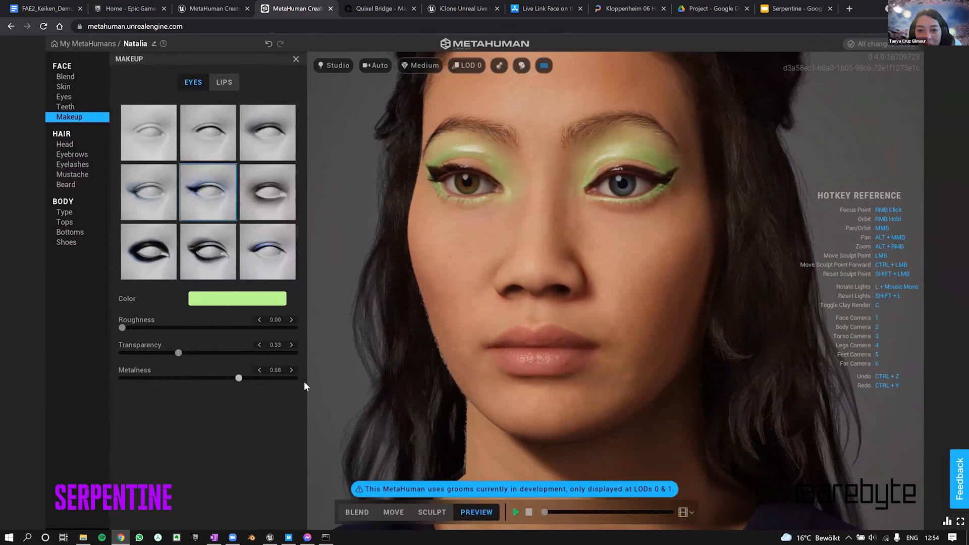
click(294, 378)
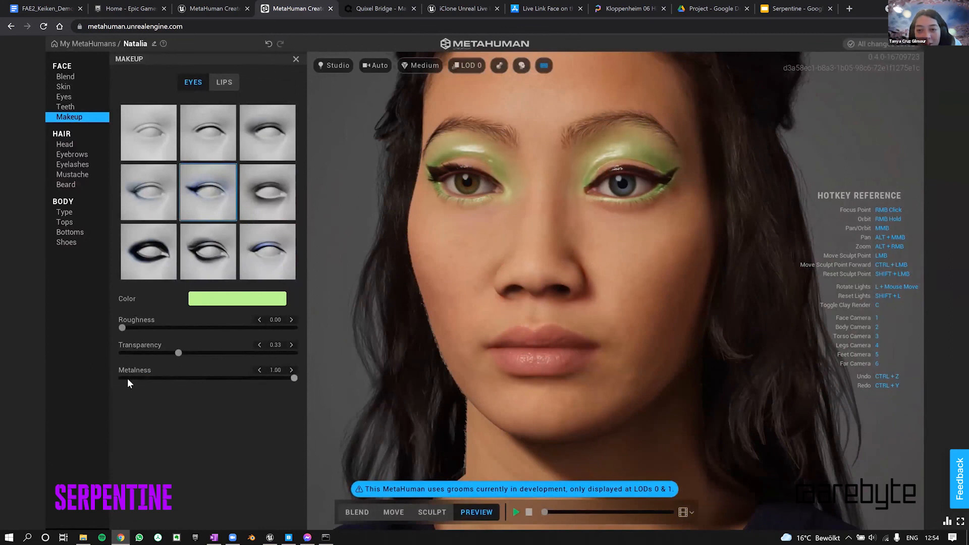
click(238, 378)
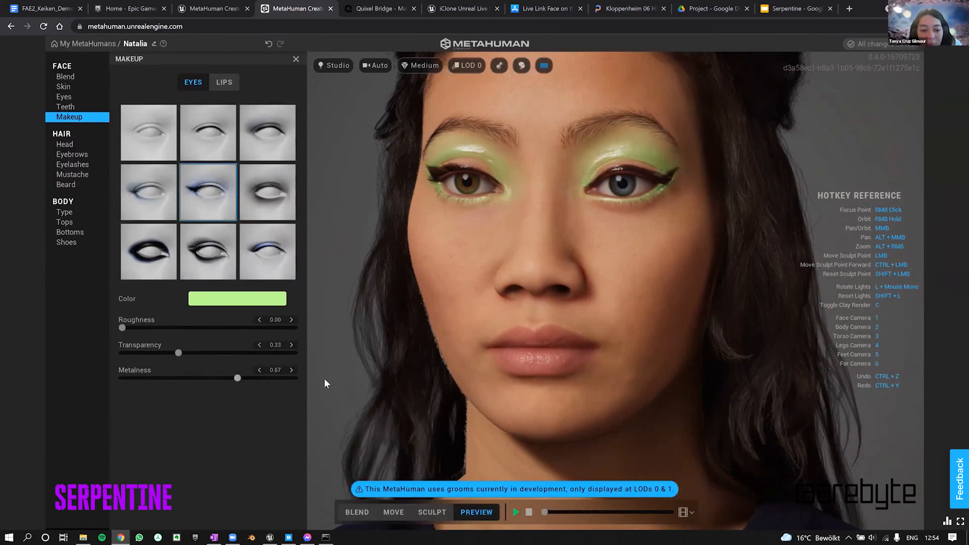
click(294, 378)
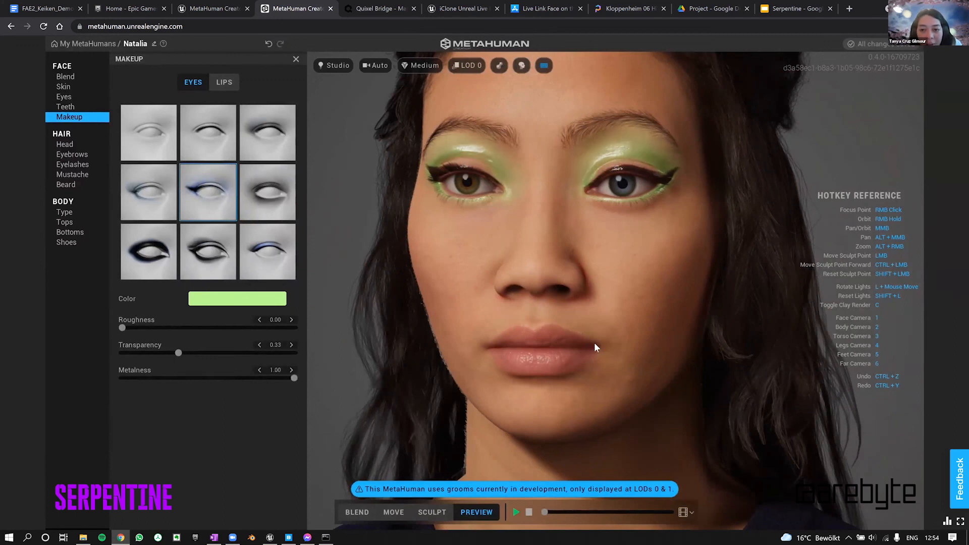
right_click(632, 332)
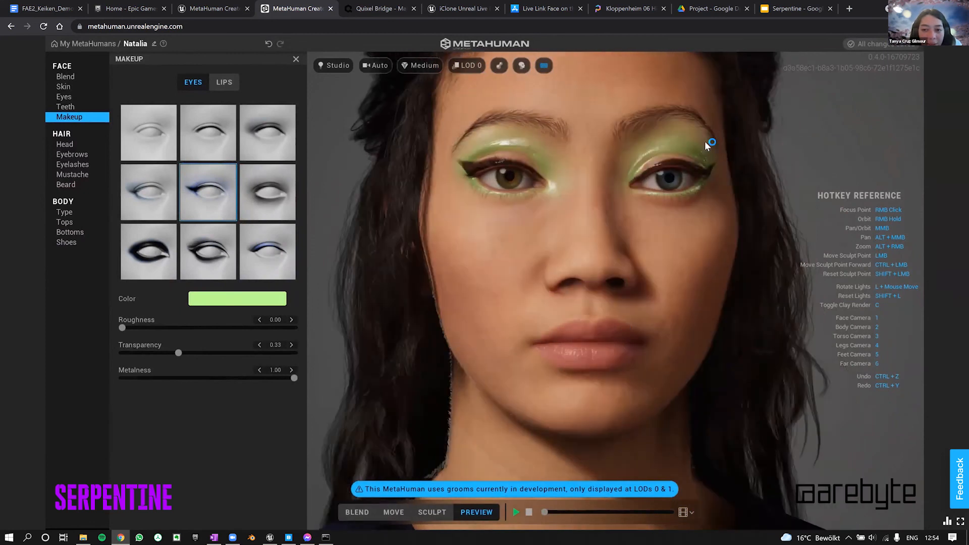
Try the heavy black-liner eye makeup presets and apply Panda Smudge
click(222, 255)
click(148, 258)
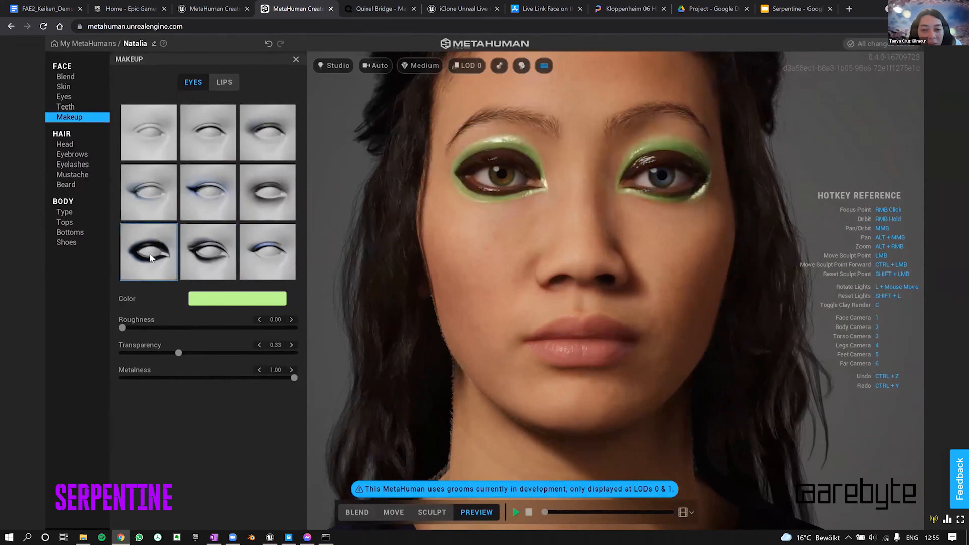
click(278, 197)
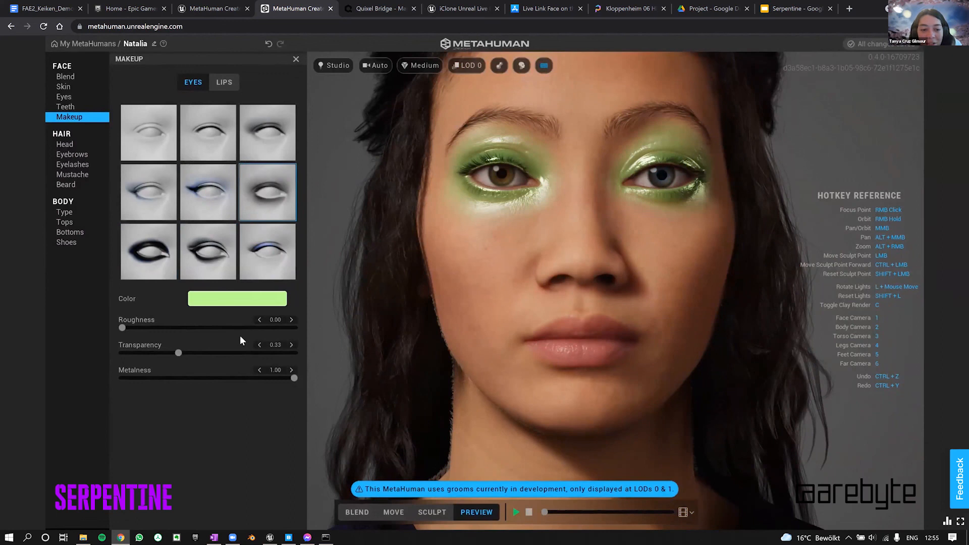
Set the eye makeup color to pale yellow, hex FFE592
click(236, 299)
click(233, 334)
click(222, 332)
drag(222, 332, 218, 330)
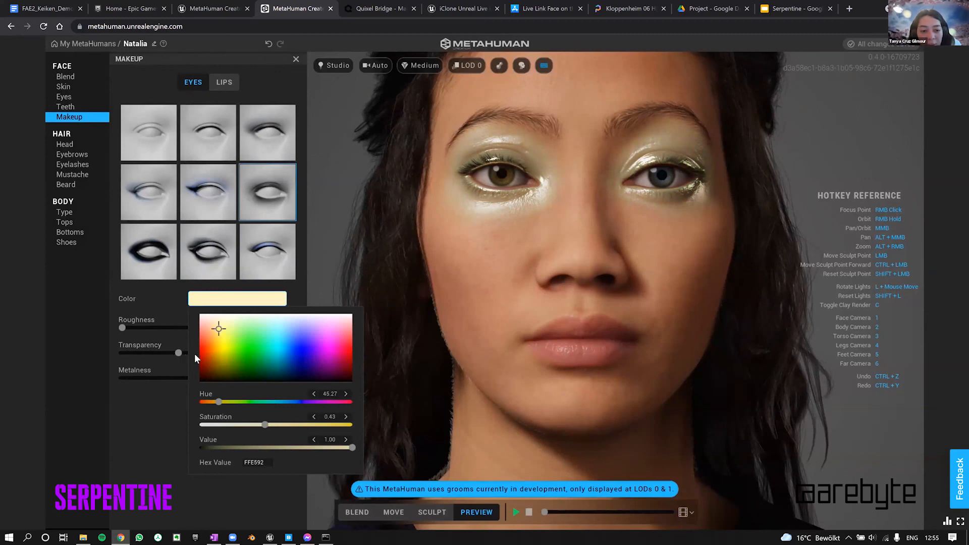
Set the eye makeup's Transparency to 0.57 and check the look on the face
drag(178, 353, 213, 354)
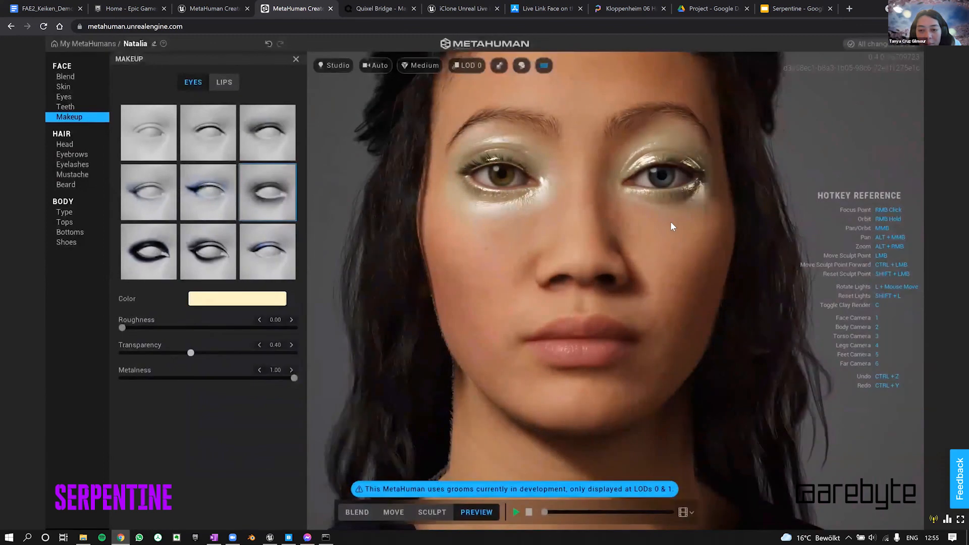
scroll(641, 227, down, 2)
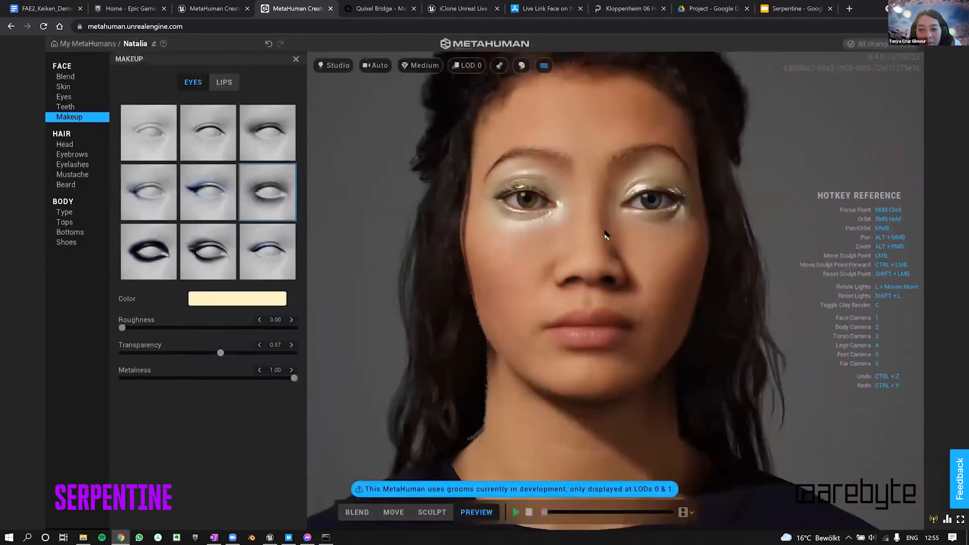
scroll(644, 234, up, 2)
right_drag(476, 165, 495, 130)
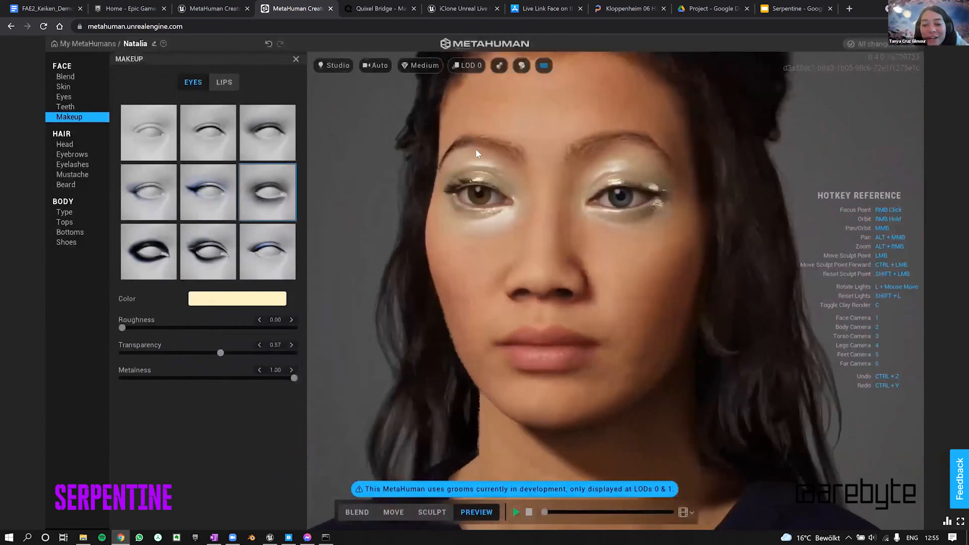
Color the lip makeup dark olive green, hex 0D1E00, and set its Roughness to 0.00 and Transparency to 0.63
click(235, 82)
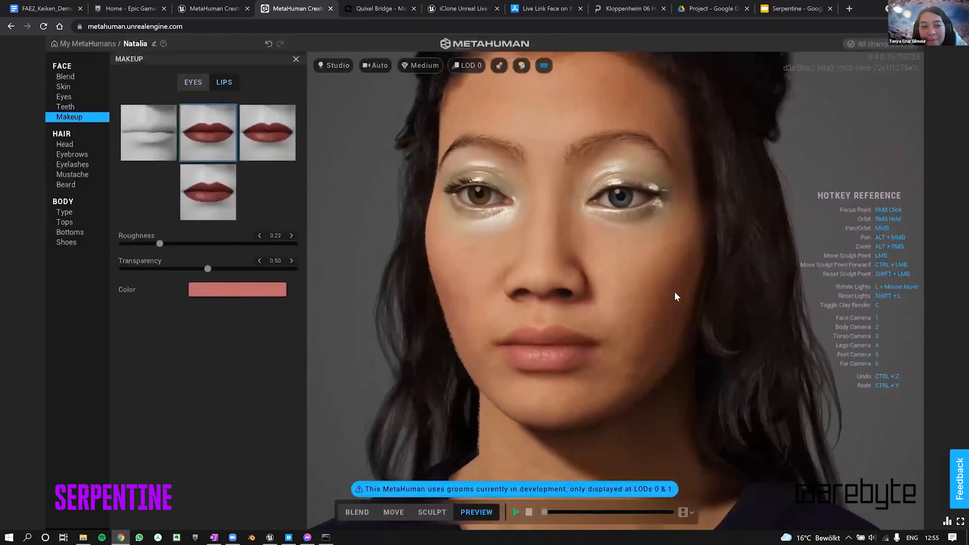
right_drag(664, 255, 621, 242)
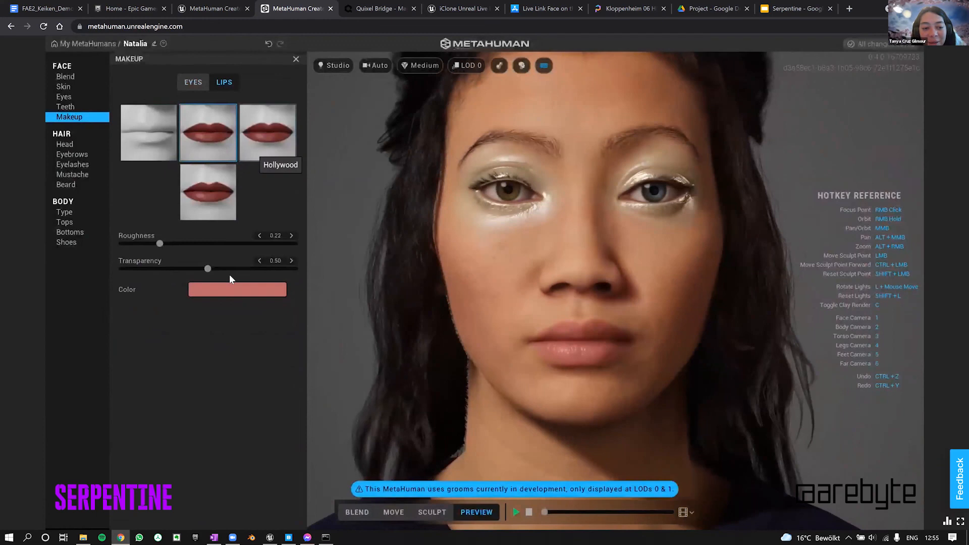
click(273, 290)
mouse_move(310, 340)
mouse_down()
mouse_move(312, 318)
mouse_move(349, 338)
mouse_move(347, 360)
mouse_move(333, 371)
mouse_move(241, 373)
mouse_up()
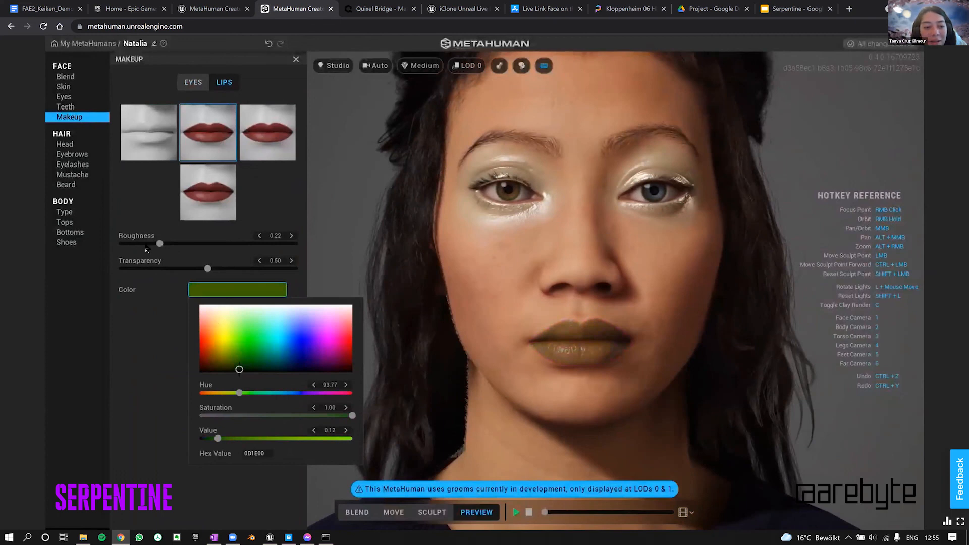
drag(158, 242, 92, 254)
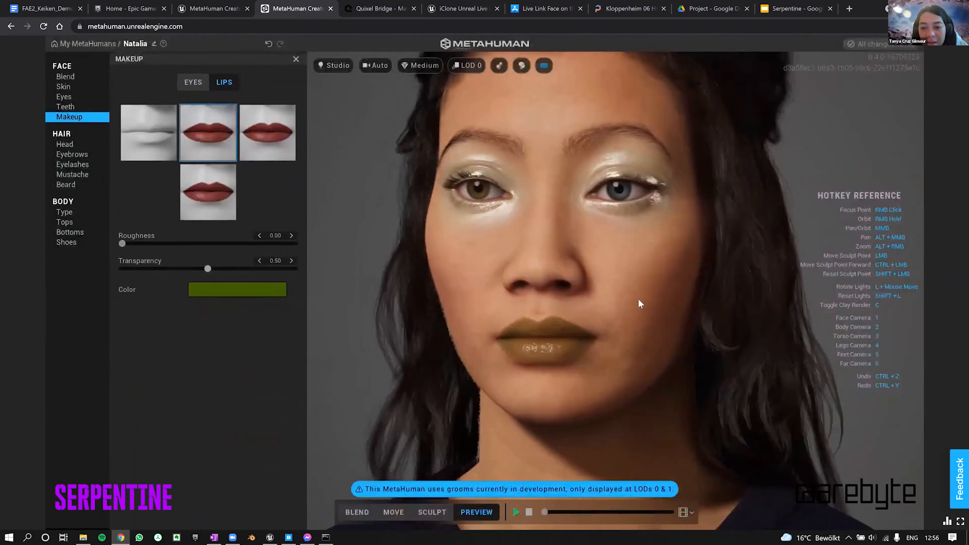
scroll(675, 316, down, 3)
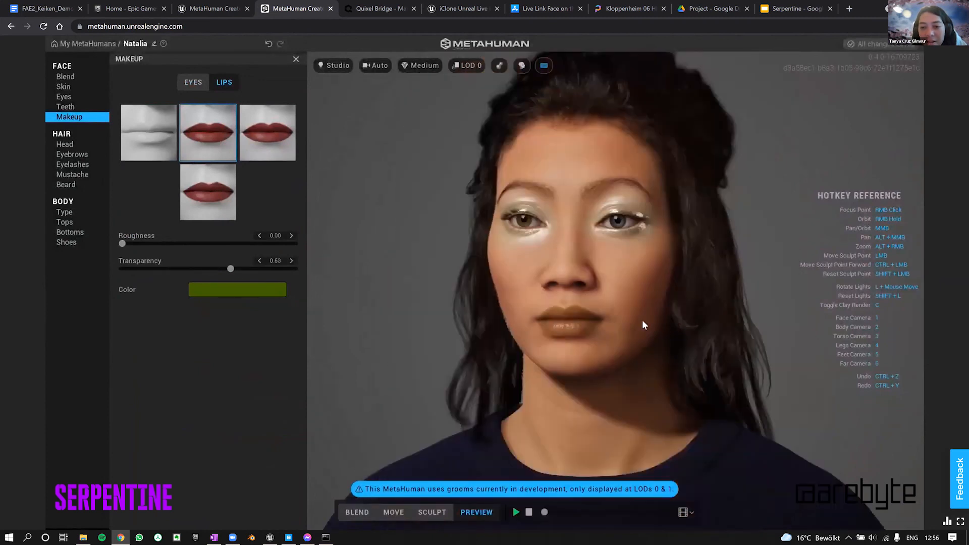
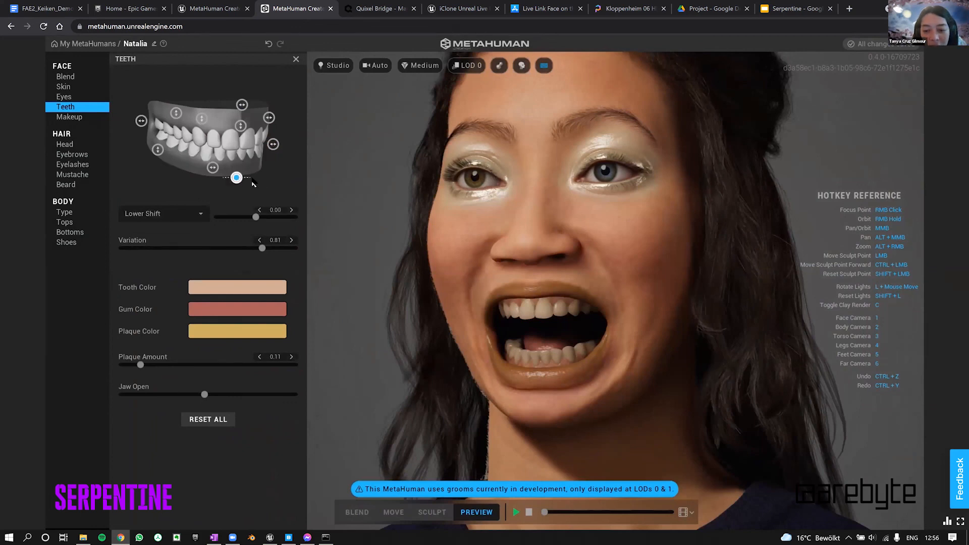
Adjust the bite of the teeth in profile, setting Upper Shift to -0.03 and Lower Shift to 0.60
drag(237, 177, 250, 178)
drag(272, 144, 281, 144)
drag(348, 147, 269, 118)
right_drag(801, 351, 279, 122)
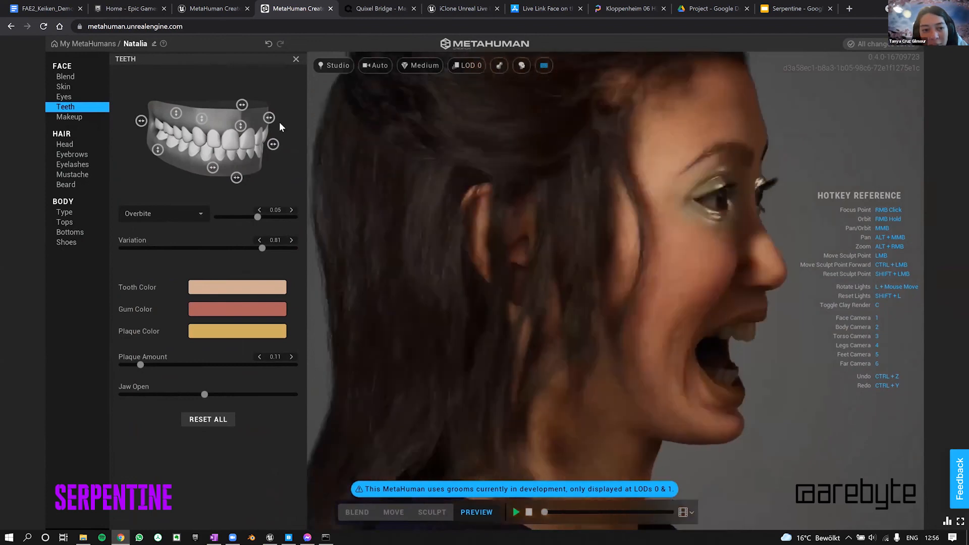
drag(269, 117, 304, 127)
drag(236, 125, 242, 104)
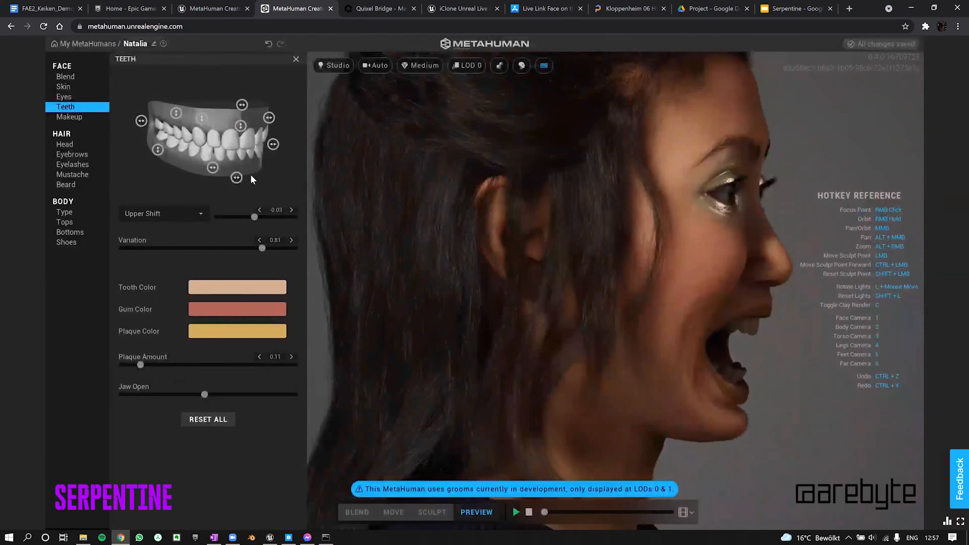
drag(238, 178, 271, 183)
click(460, 511)
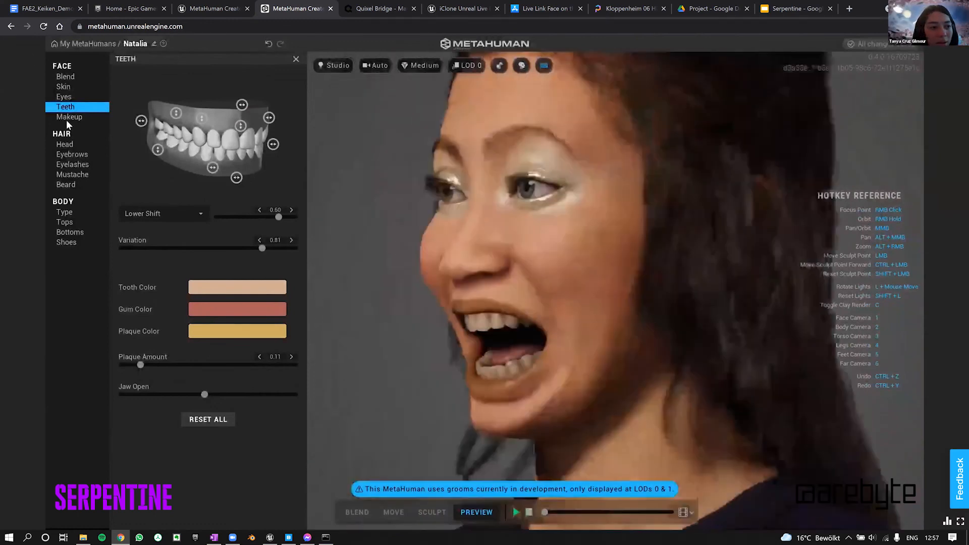
Sculpt the upper lip and chin slightly forward in the side profile of the face
click(65, 76)
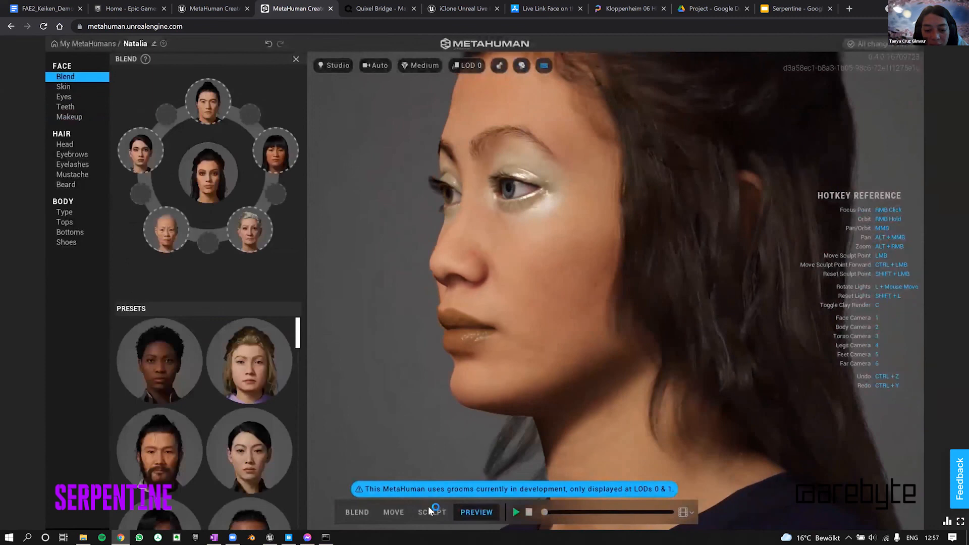
click(431, 511)
click(392, 513)
mouse_move(439, 298)
mouse_down()
mouse_move(409, 288)
mouse_move(433, 293)
mouse_up()
mouse_move(440, 390)
mouse_down()
mouse_move(423, 389)
mouse_move(435, 392)
mouse_up()
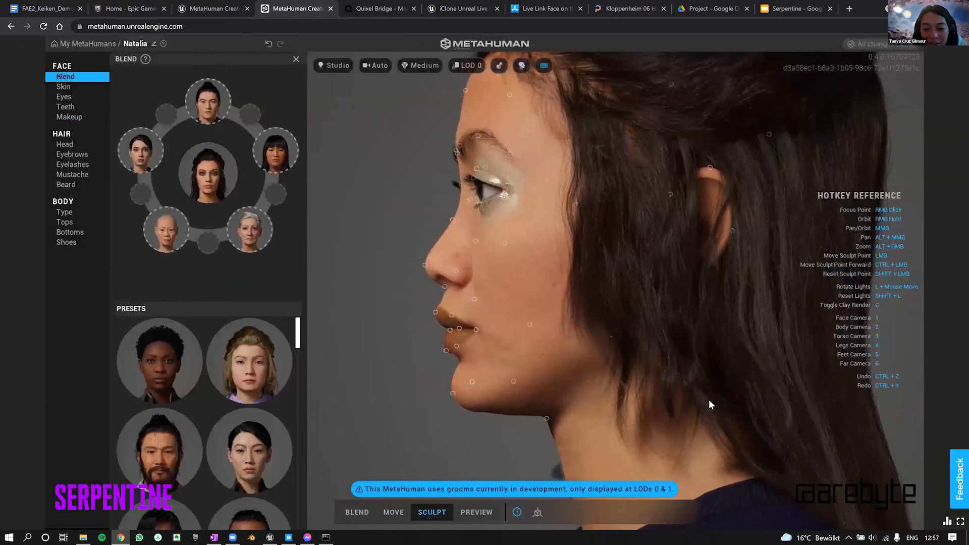
Examine the sculpted face and the hair from the front, both sides and the back
right_drag(709, 399, 717, 413)
mouse_move(534, 398)
right_down()
mouse_move(635, 383)
mouse_move(371, 375)
mouse_move(710, 389)
mouse_move(586, 392)
mouse_move(662, 410)
right_up()
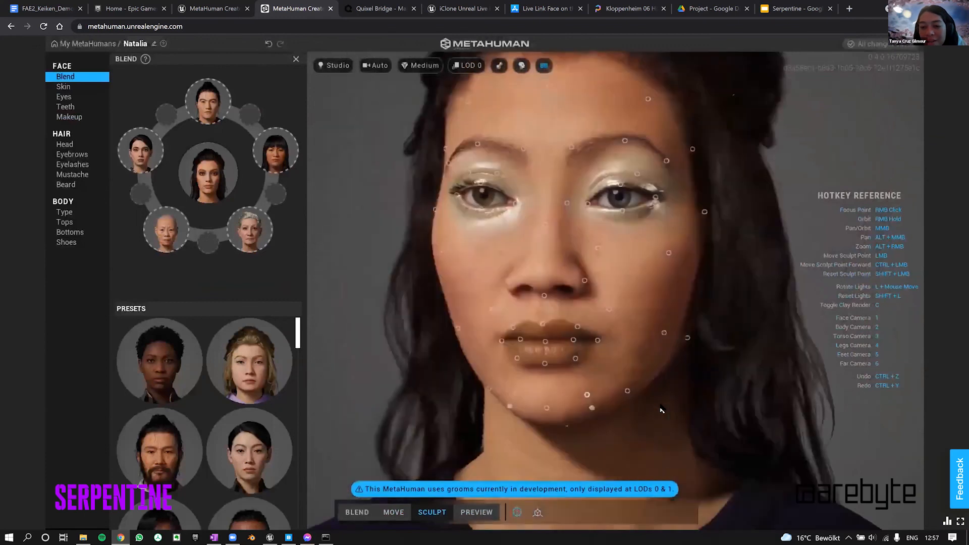
mouse_move(459, 359)
right_down()
mouse_move(394, 362)
mouse_move(699, 311)
right_up()
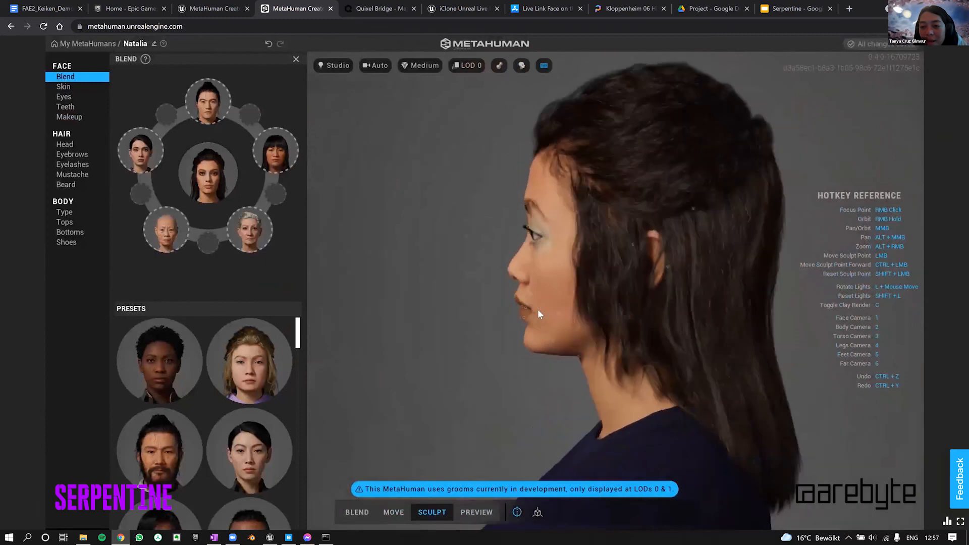
mouse_move(422, 305)
right_down()
mouse_move(507, 306)
mouse_move(389, 302)
right_up()
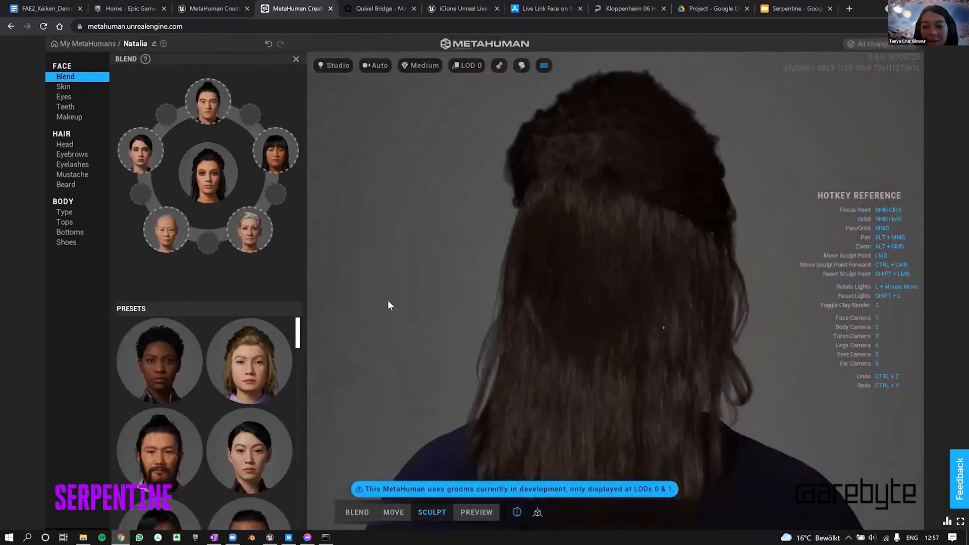
right_drag(434, 277, 544, 208)
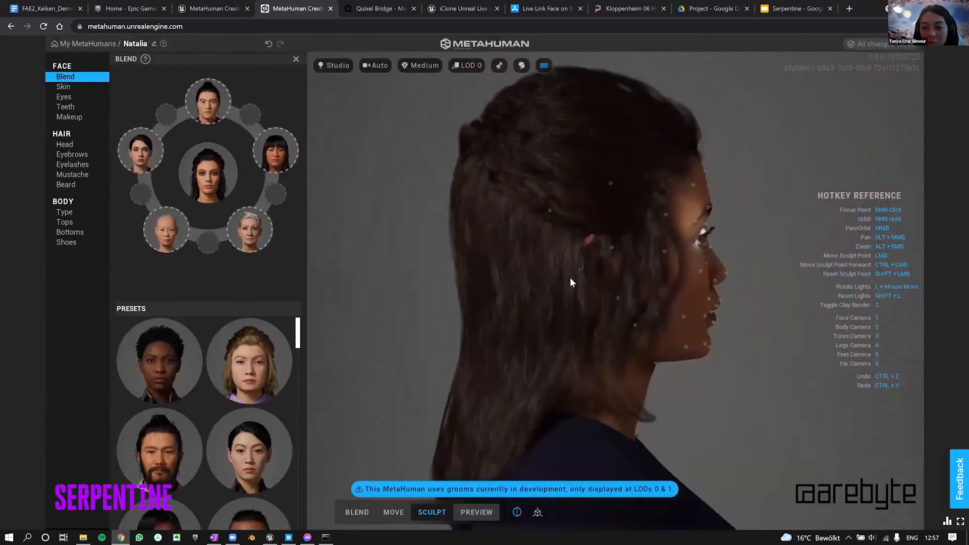
right_drag(331, 295, 373, 271)
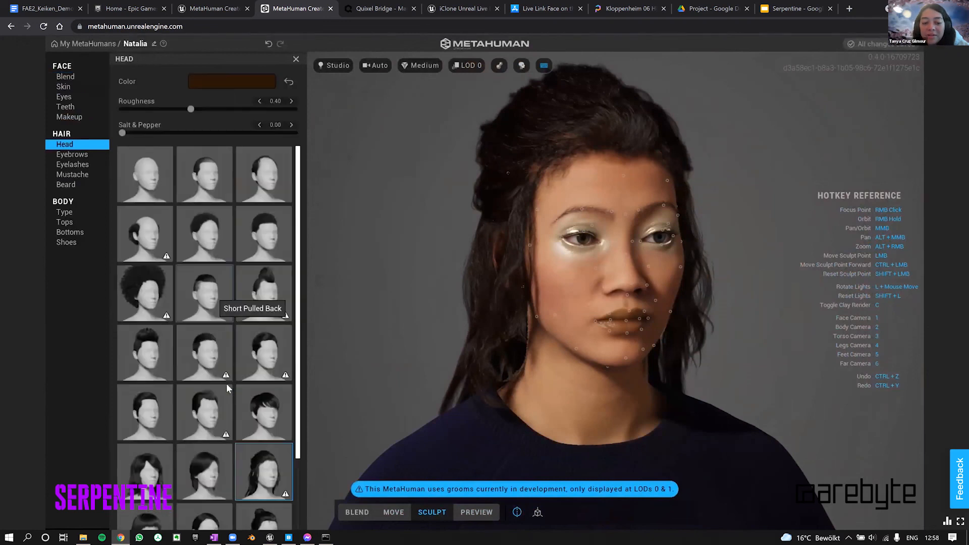
Look through the head hairstyle presets and examine the current half-up hairstyle from several angles
scroll(235, 374, down, 3)
scroll(265, 292, up, 2)
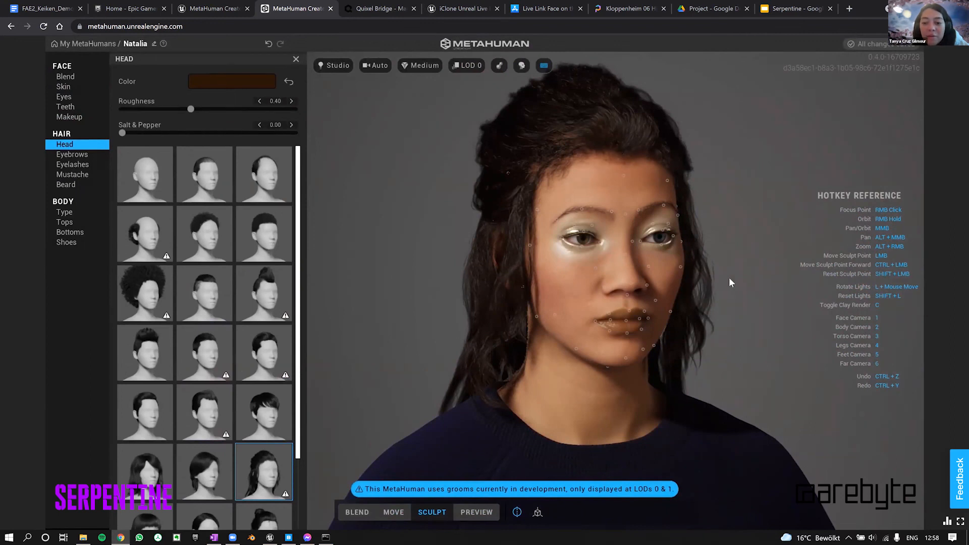
right_drag(536, 277, 634, 305)
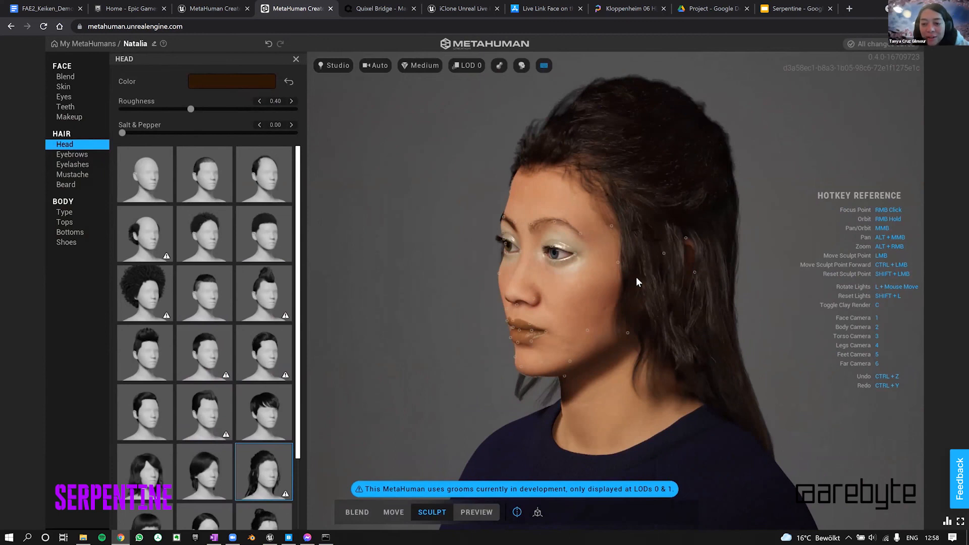
right_drag(728, 286, 756, 329)
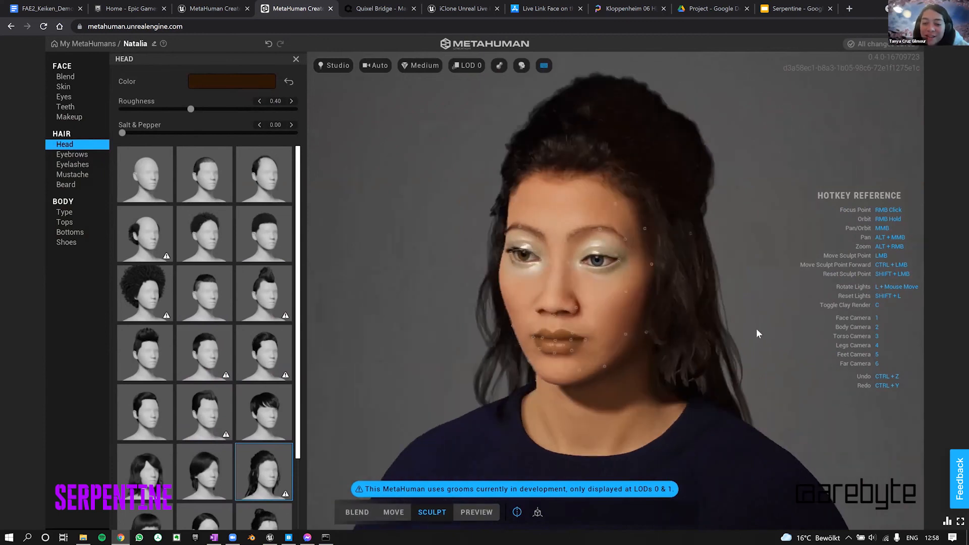
right_drag(671, 366, 657, 372)
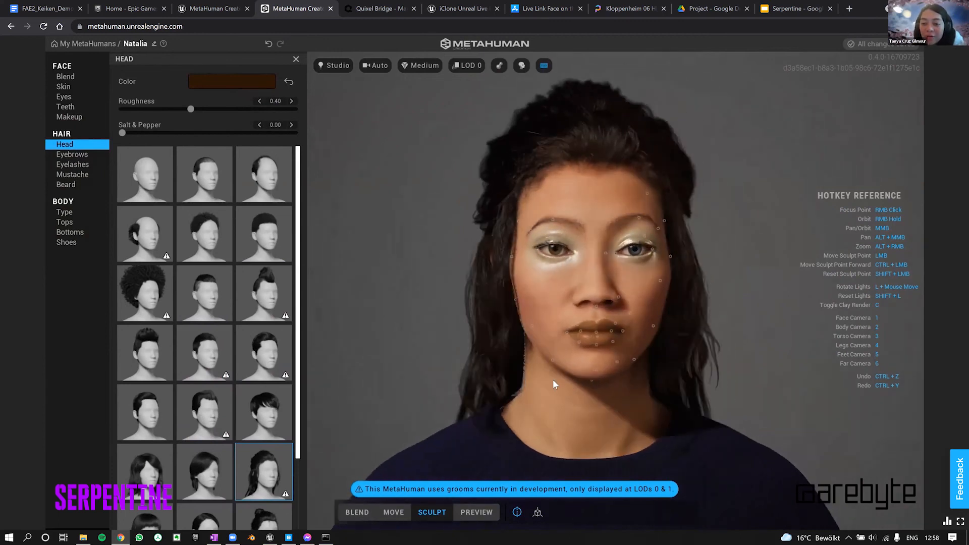
right_drag(602, 389, 589, 385)
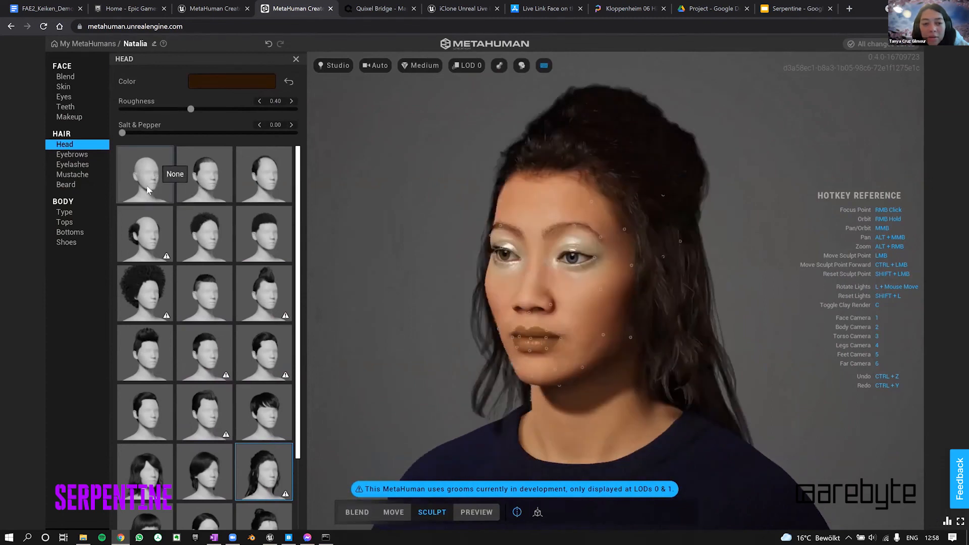
Remove the head hair with the None preset, sculpt the back of the skull in profile and check the head shape
click(172, 194)
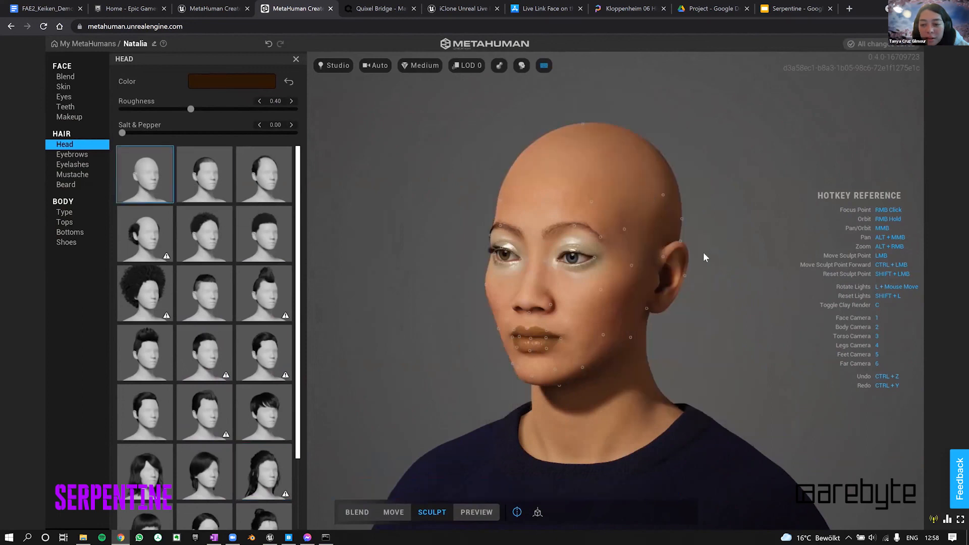
right_drag(611, 250, 648, 194)
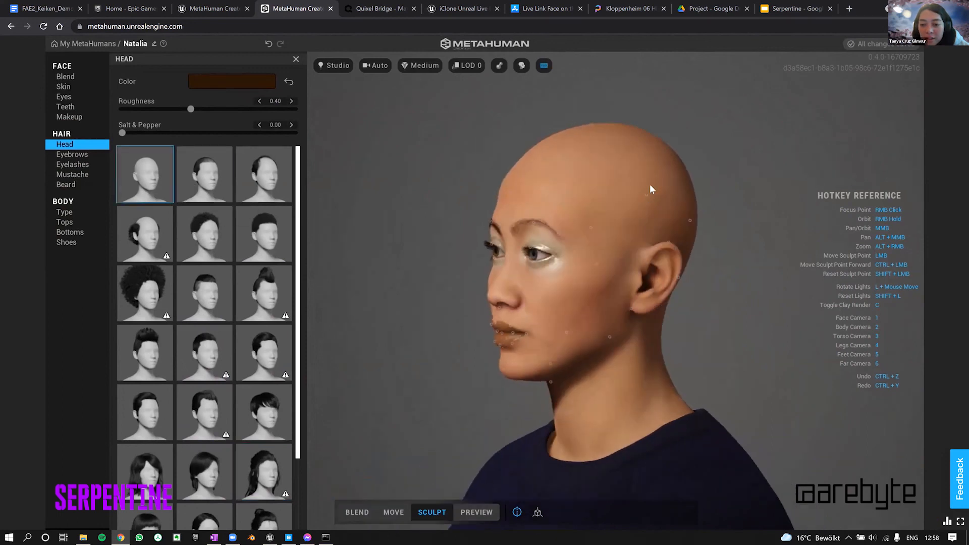
mouse_move(651, 174)
mouse_down()
mouse_move(620, 158)
mouse_move(623, 189)
mouse_move(709, 224)
mouse_up()
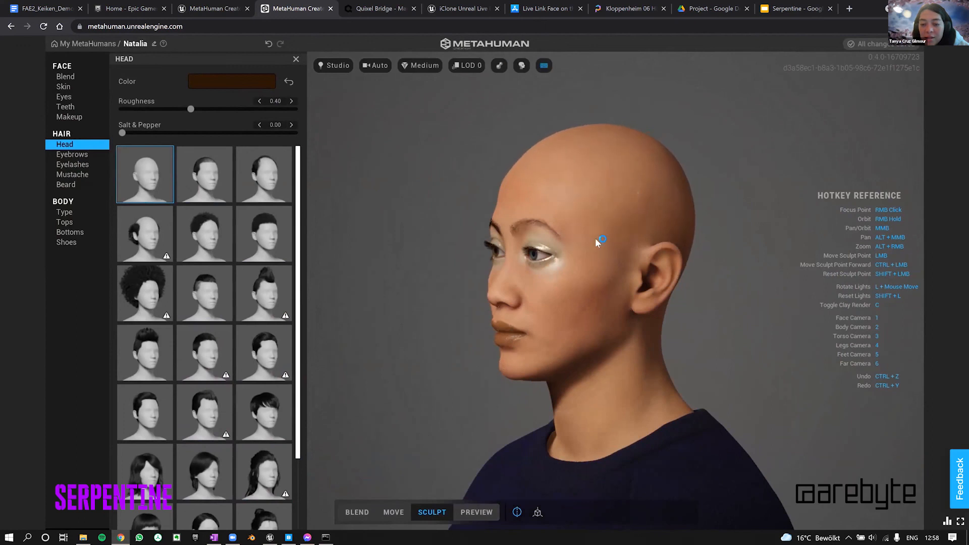
mouse_move(690, 229)
right_down()
mouse_move(680, 220)
mouse_move(702, 227)
right_up()
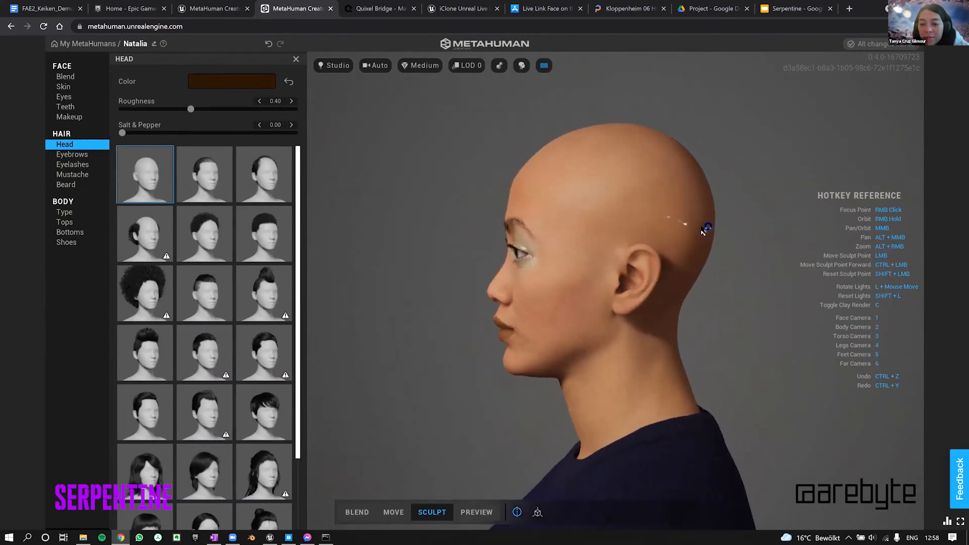
drag(704, 229, 692, 249)
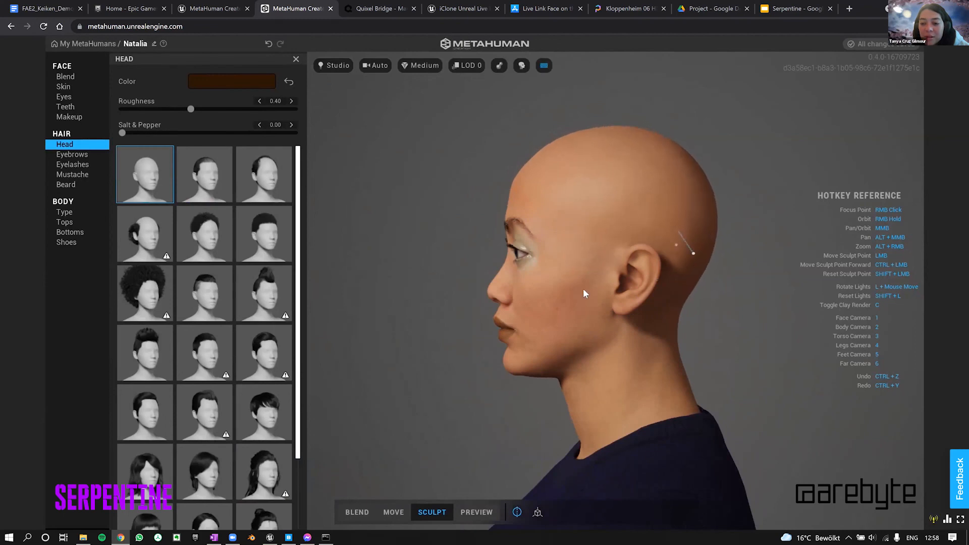
right_drag(583, 289, 680, 301)
right_drag(524, 298, 591, 337)
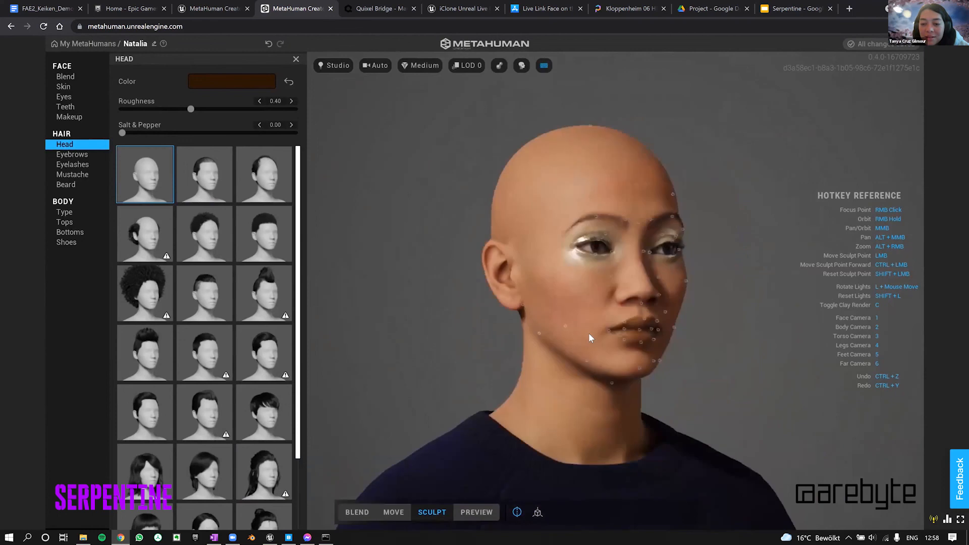
right_drag(645, 324, 672, 327)
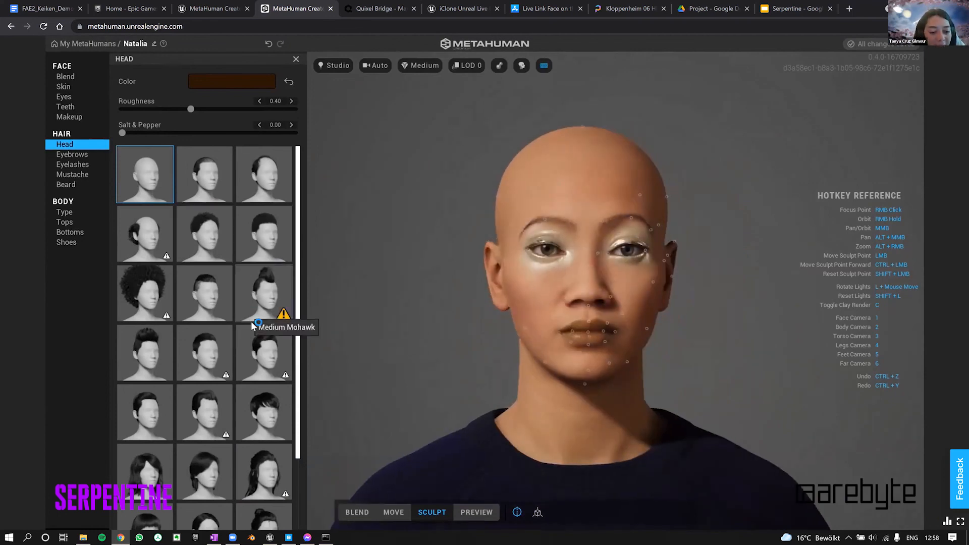
Reapply the long half-up hairstyle and try a white hair color with Melanin 0.00 and Redness 0.11
scroll(264, 328, down, 2)
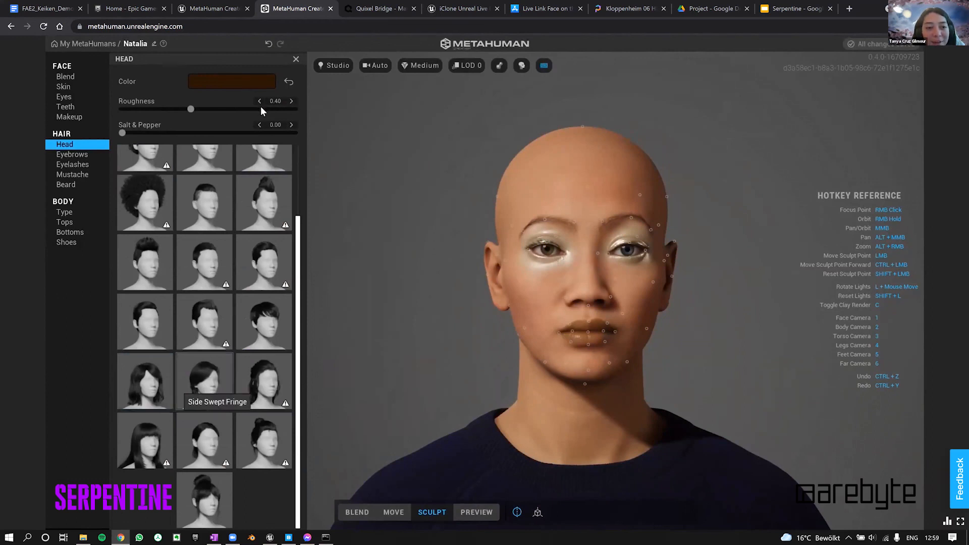
click(253, 82)
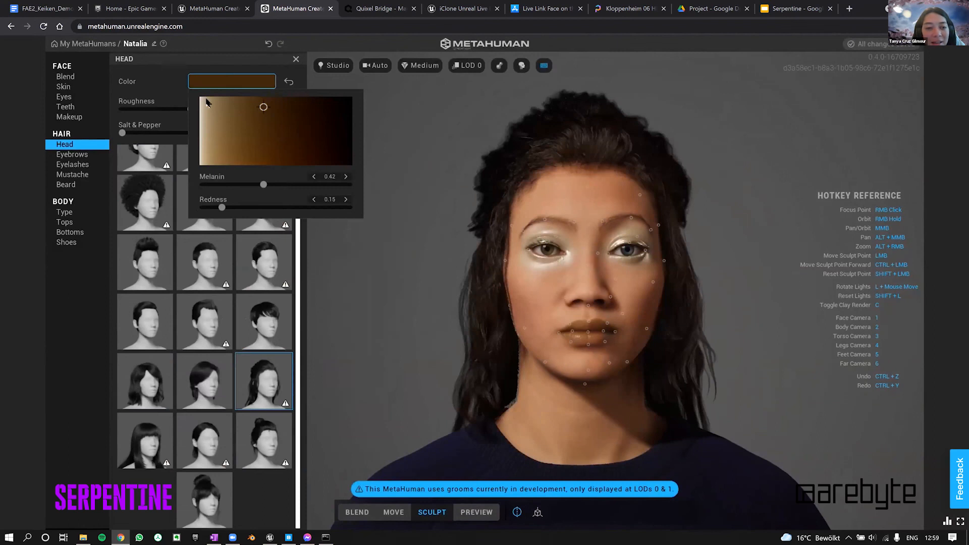
click(201, 98)
drag(195, 106, 183, 103)
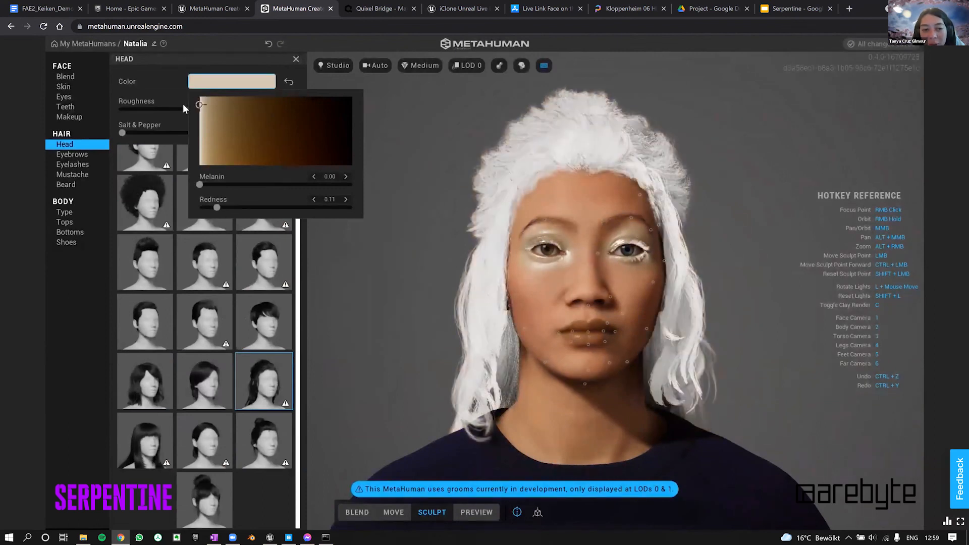
Try blonde and near-black hair colors, and settle on light brown with Melanin 0.22 and Redness 0.57
click(200, 105)
click(206, 122)
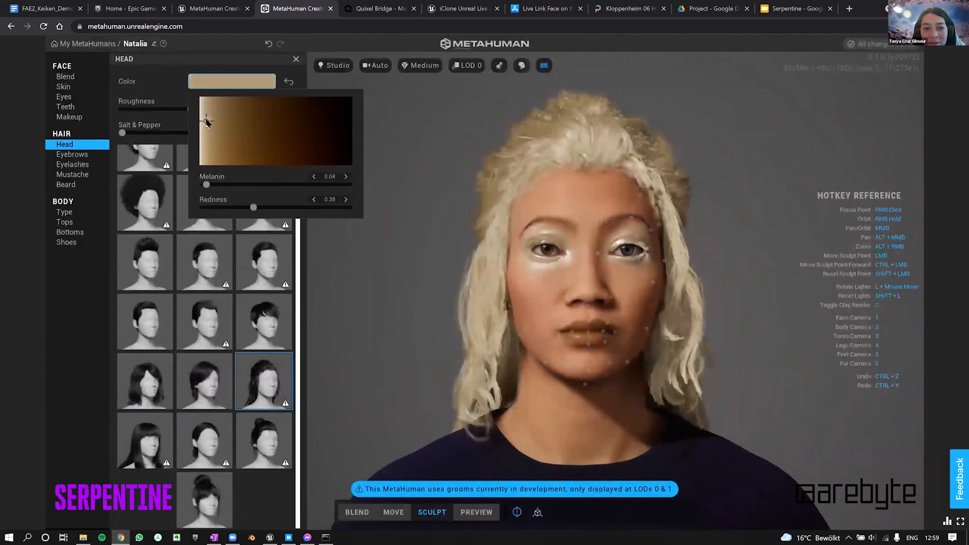
click(241, 144)
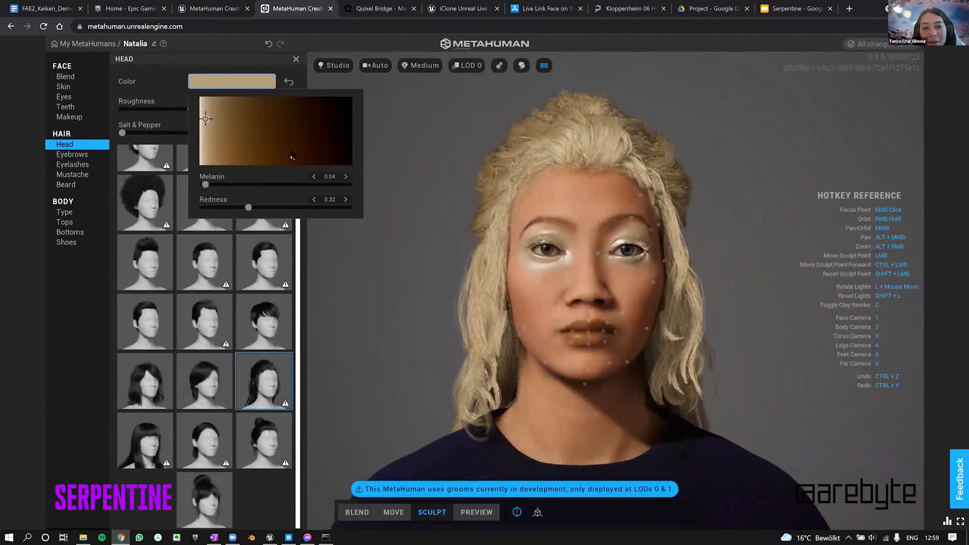
click(352, 154)
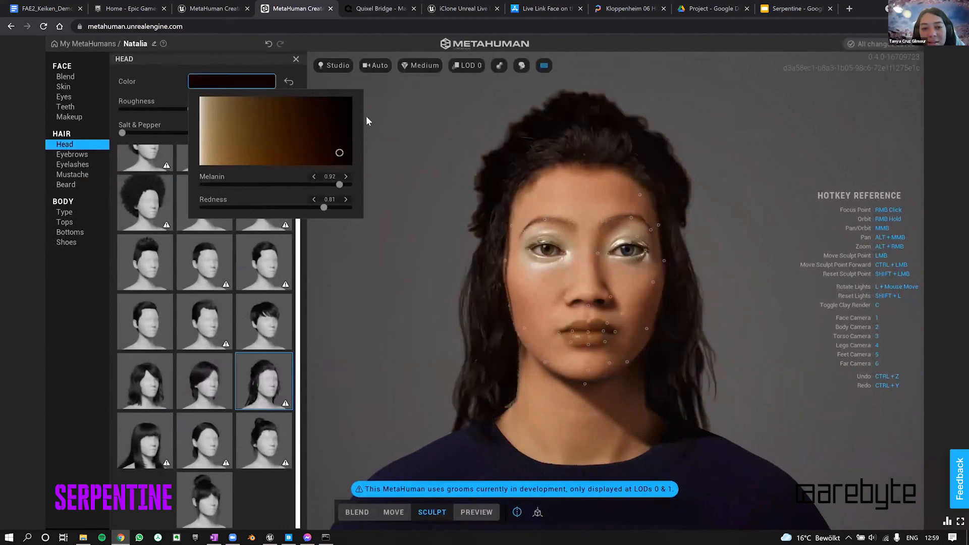
click(298, 117)
click(225, 144)
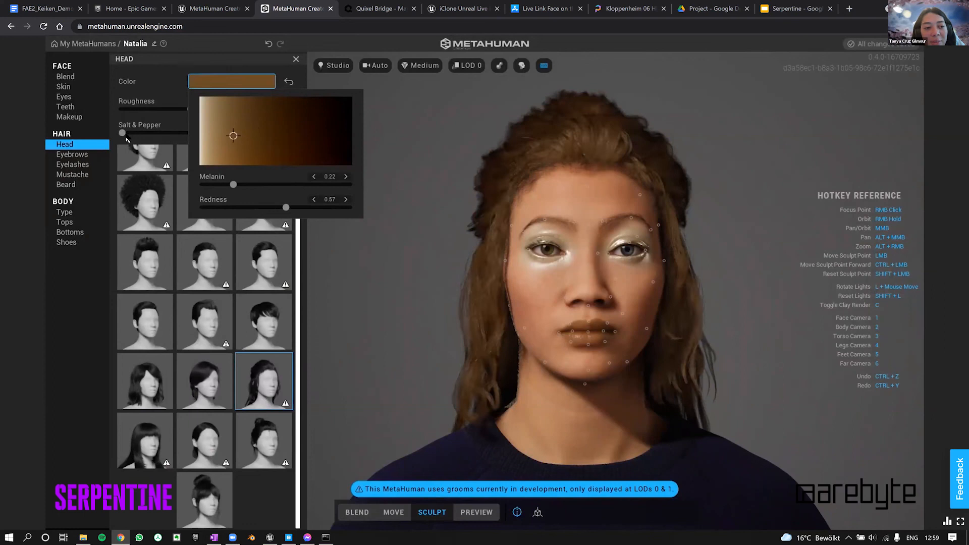
Darken the head hair to a near-black brown and experiment with its Salt & Pepper amount, settling on 0.33
click(210, 129)
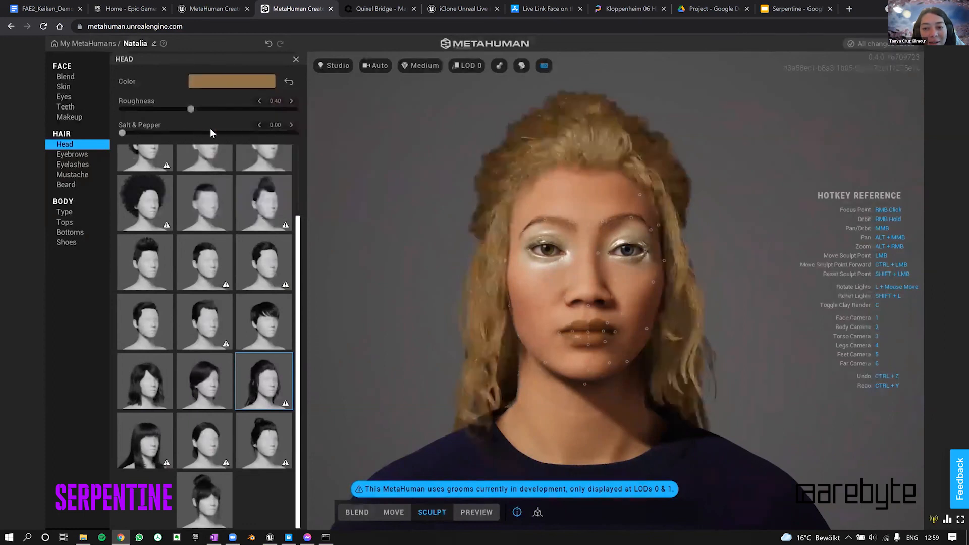
drag(227, 129, 232, 129)
drag(303, 131, 317, 132)
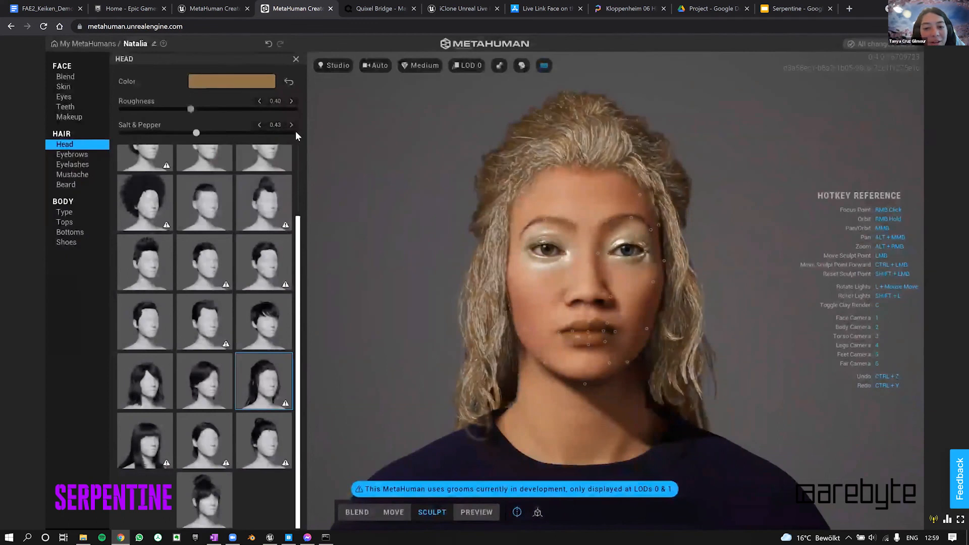
click(296, 133)
drag(270, 132, 208, 139)
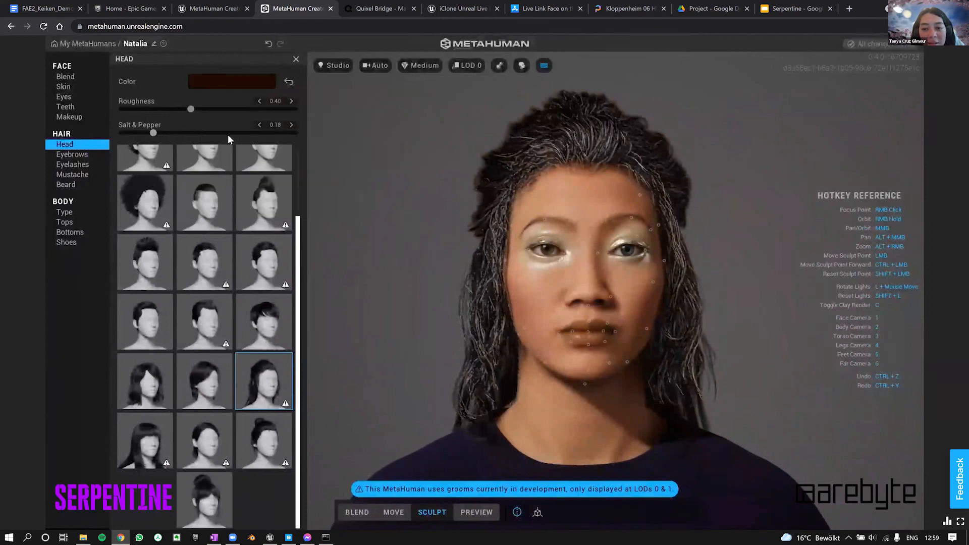
click(239, 134)
click(190, 133)
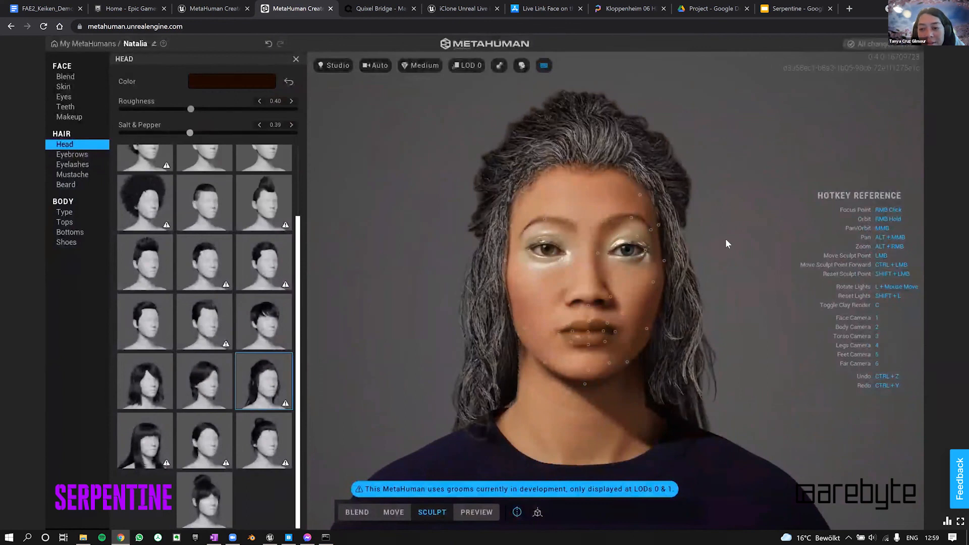
right_drag(592, 226, 742, 227)
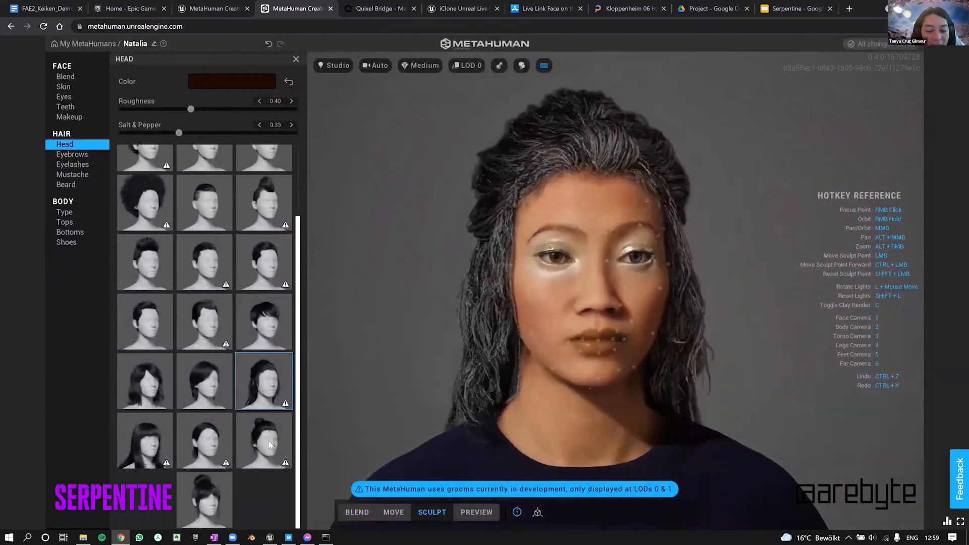
Apply the updo hairstyle with a top knot and a low bun, and check it from both sides
click(269, 450)
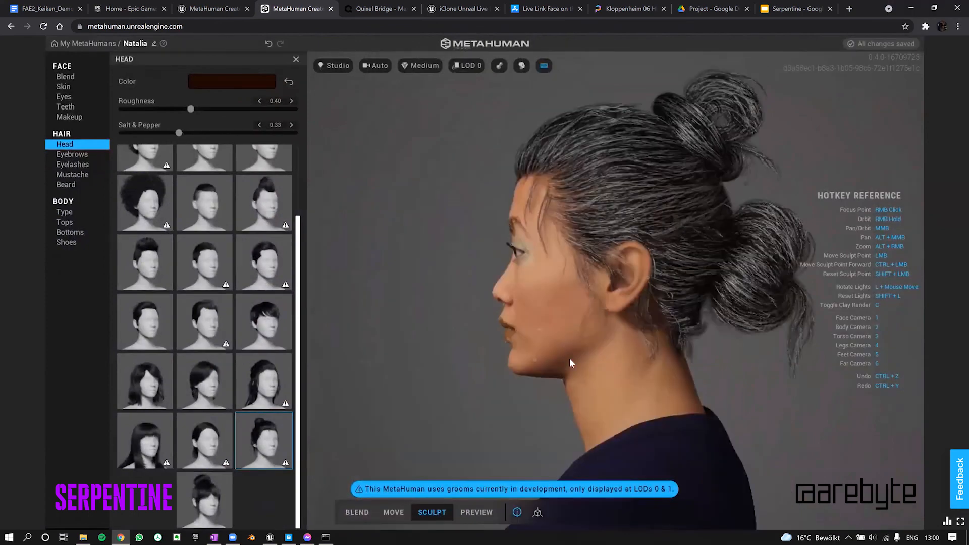
right_drag(612, 354, 490, 375)
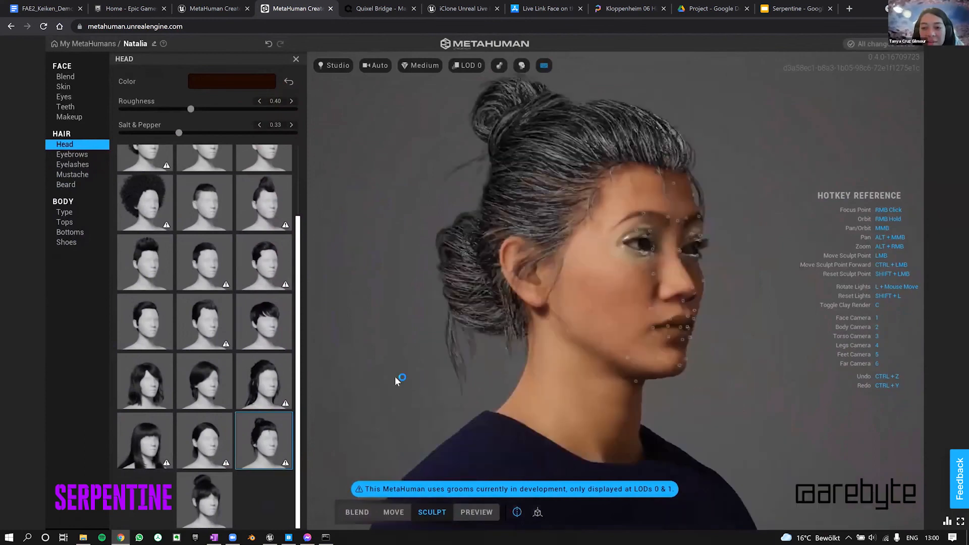
right_drag(395, 377, 437, 349)
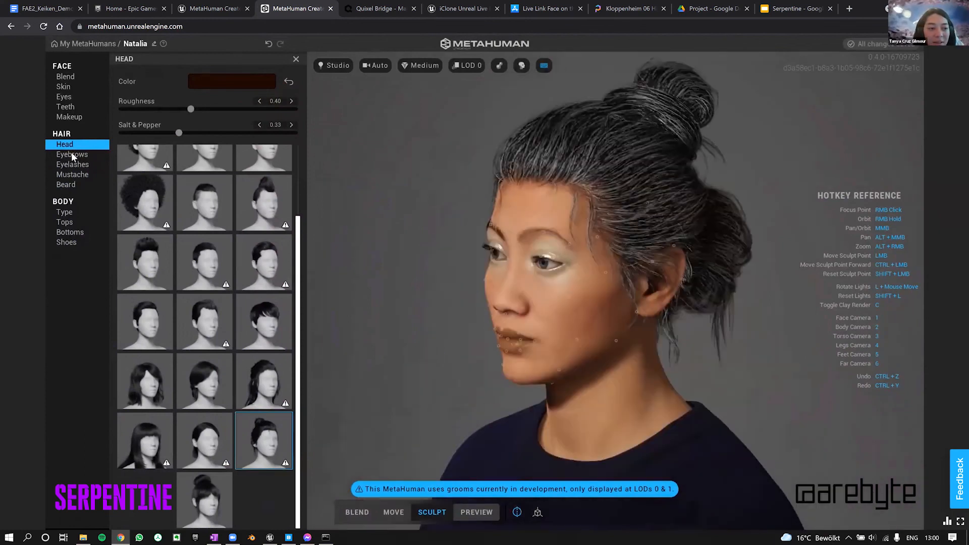
Set the eyebrows' Roughness to 0.39 and Salt & Pepper to 1.00, and apply the Medium Thin Eyebrows preset
click(72, 154)
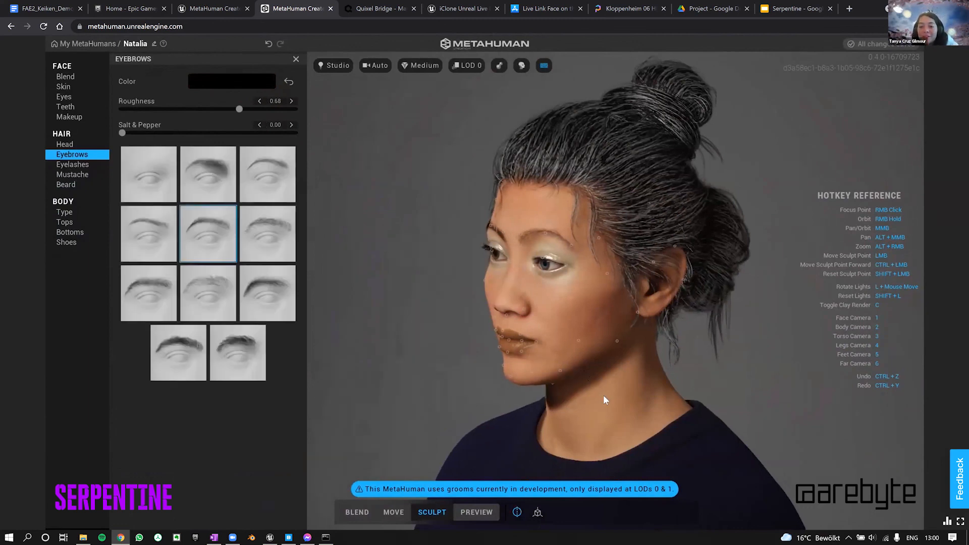
right_drag(744, 397, 670, 423)
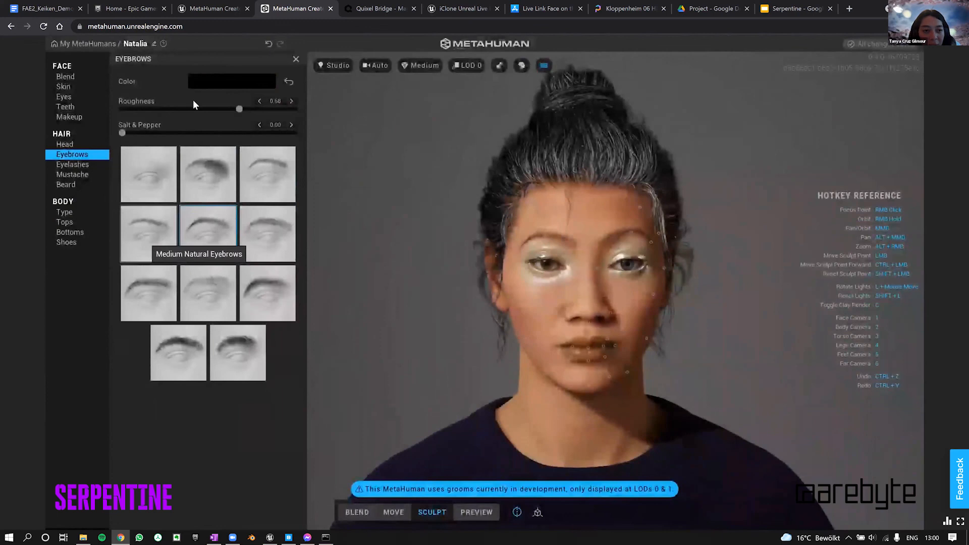
click(212, 132)
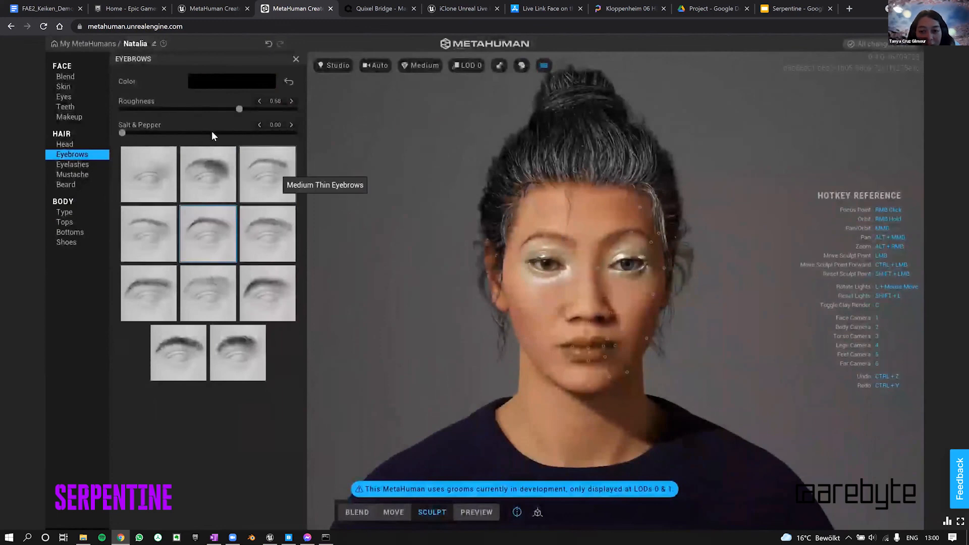
drag(280, 134, 295, 136)
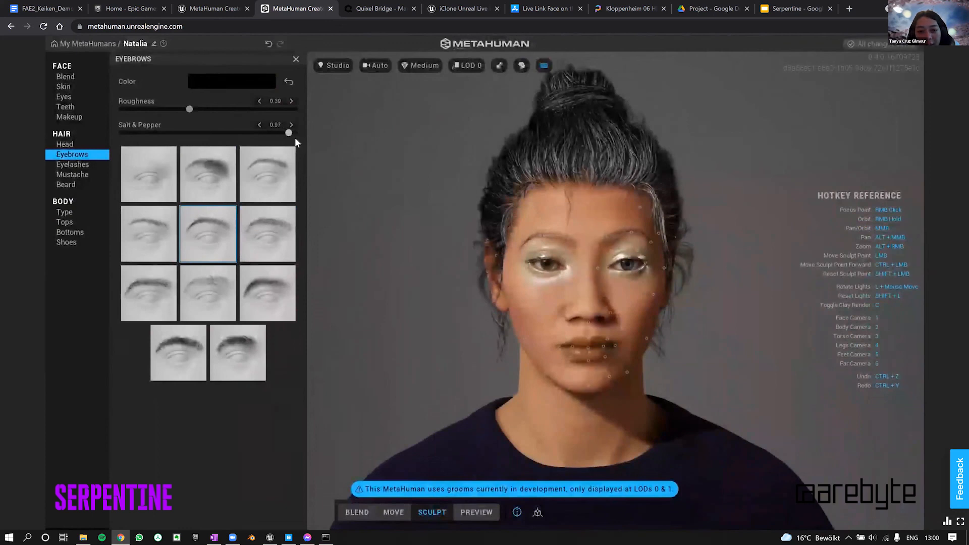
click(161, 180)
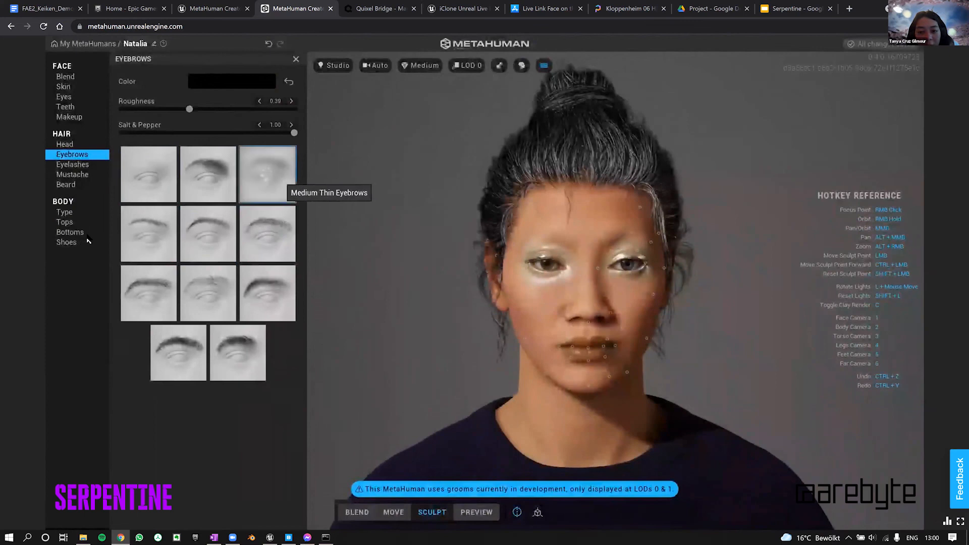
Look over the eyelash presets and apply the light mustache preset, the third in the first row
click(72, 165)
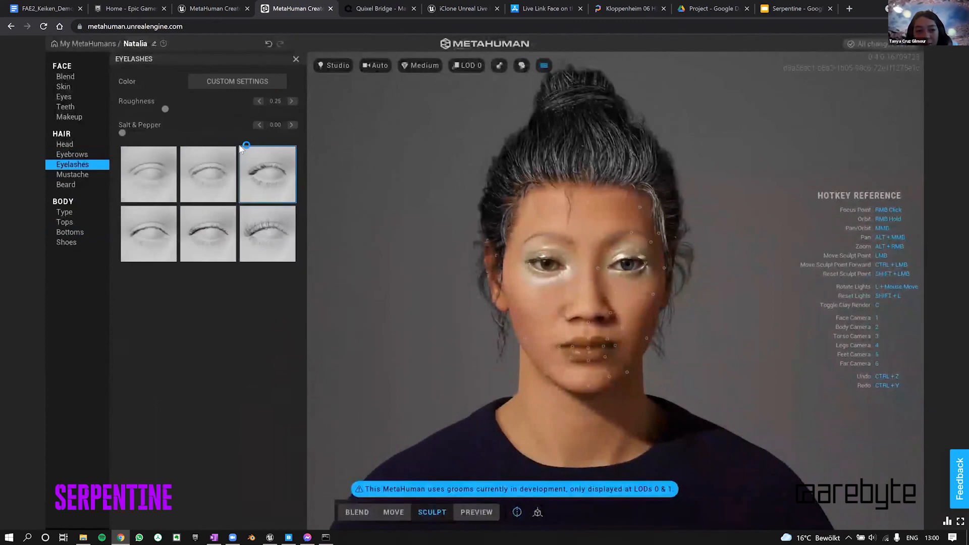
click(78, 175)
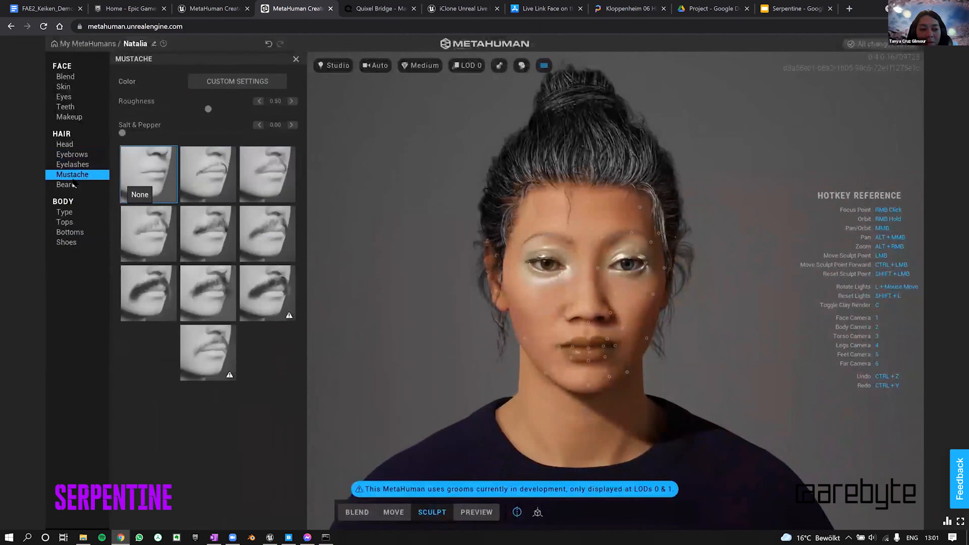
click(267, 185)
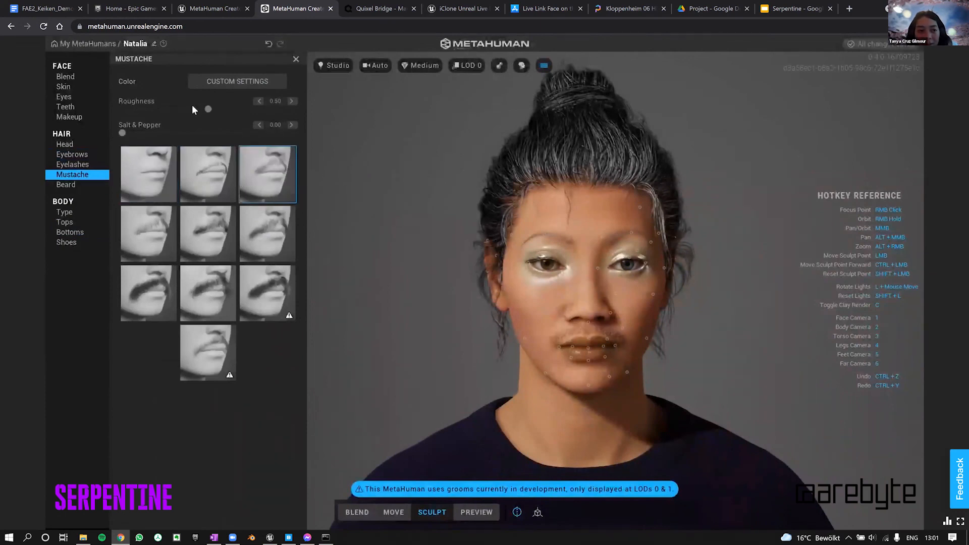
Try the short goatee beard, replace it with the long goatee preset and check the result by orbiting the head
click(66, 185)
click(283, 240)
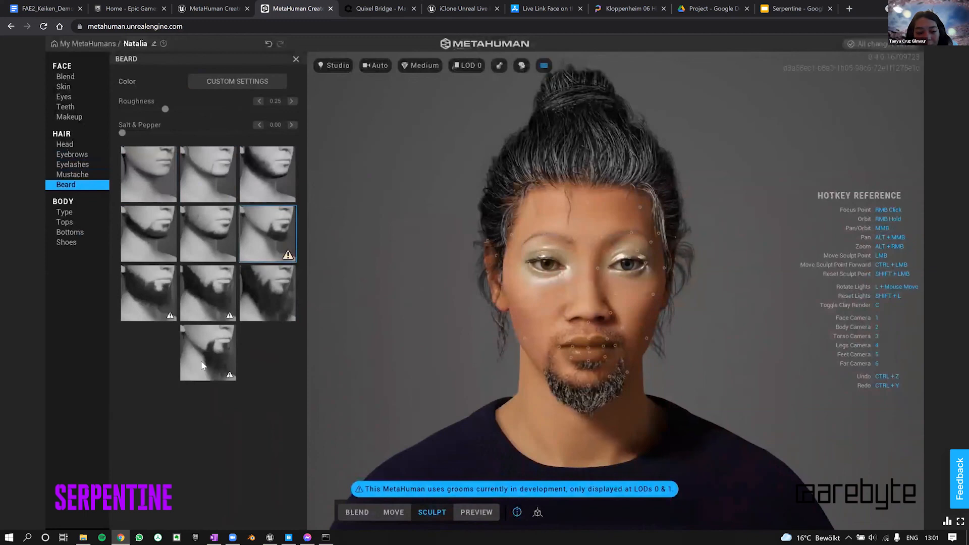
click(226, 356)
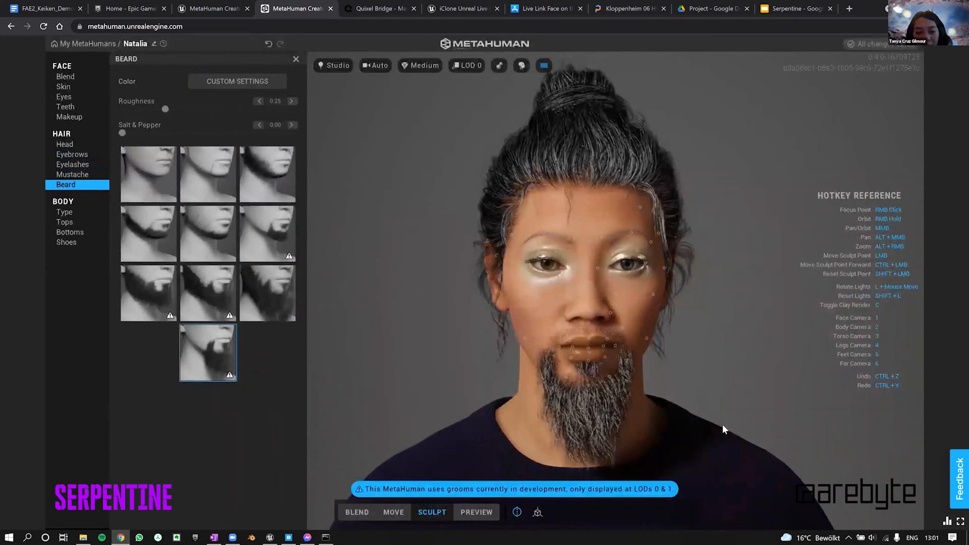
right_drag(402, 414, 758, 393)
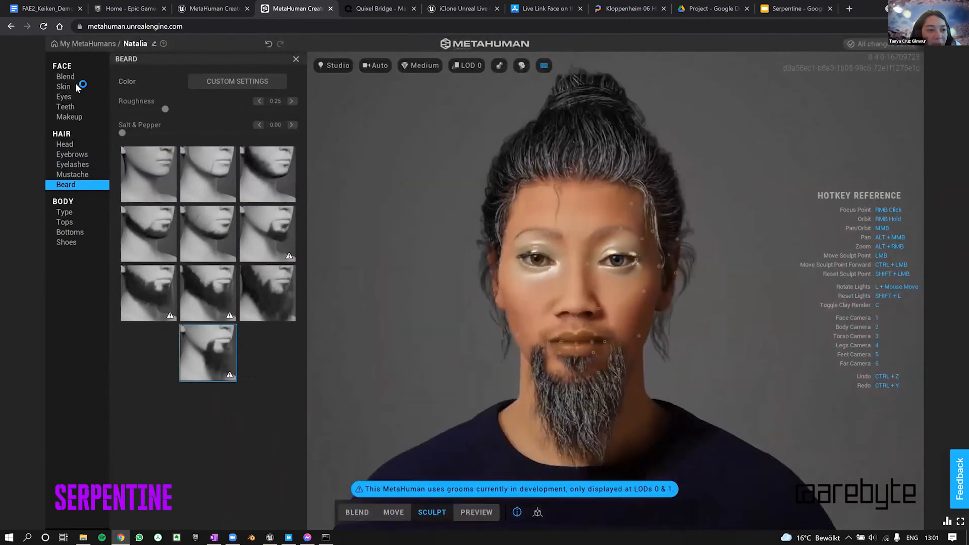
Open the skin settings and try several Texture values on the face close up, ending at 0.4149
click(76, 86)
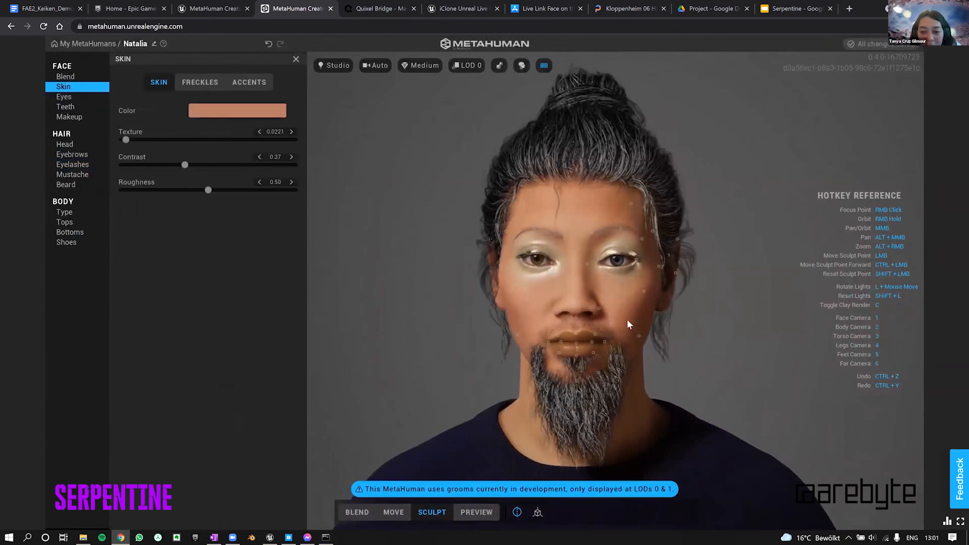
scroll(628, 324, up, 3)
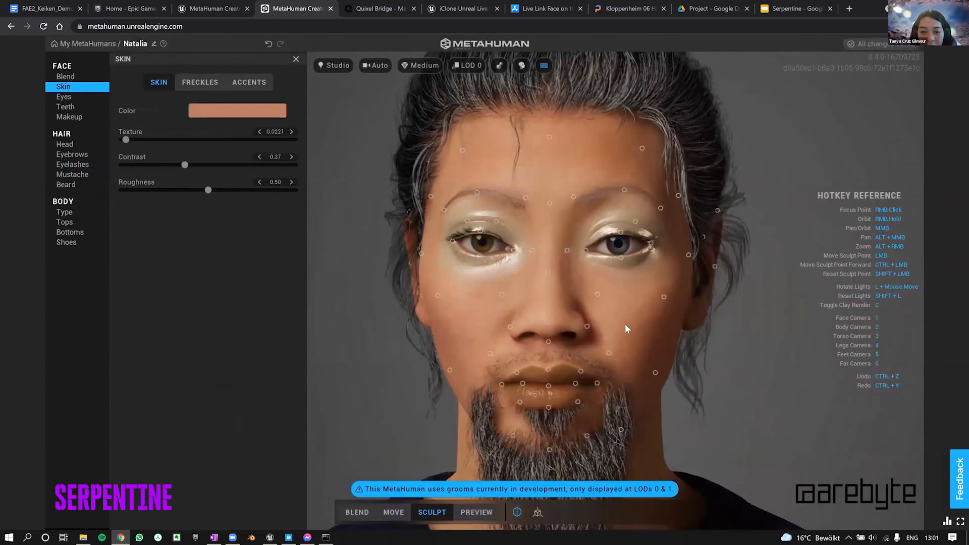
scroll(622, 326, up, 1)
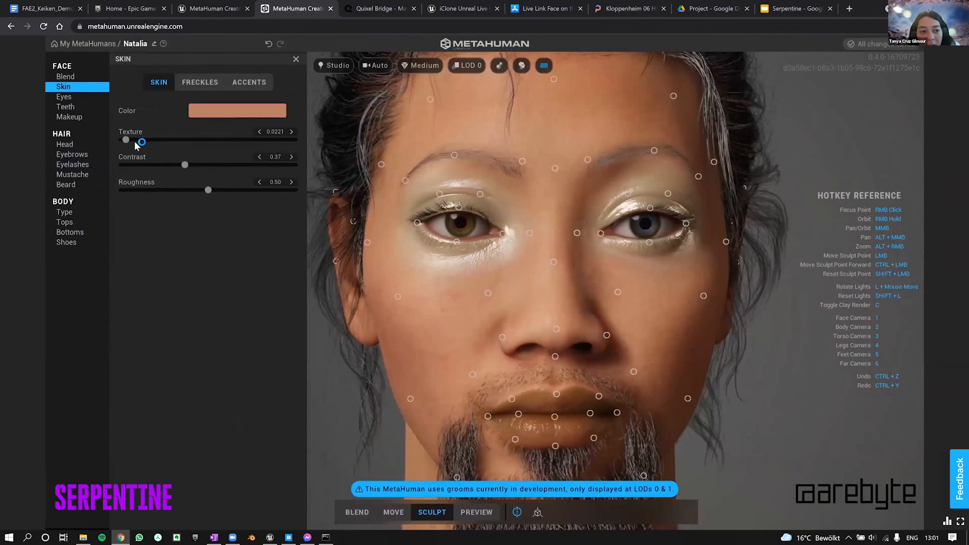
click(151, 142)
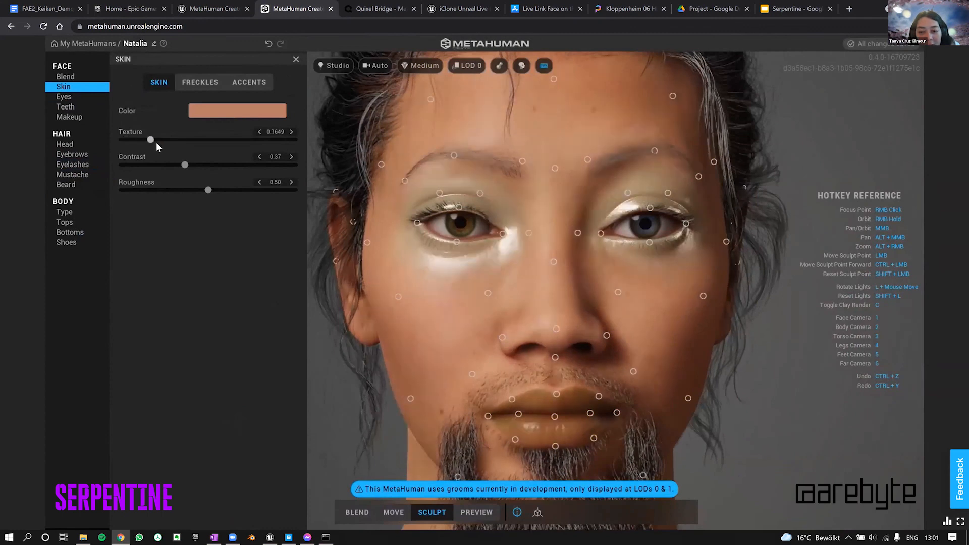
click(170, 142)
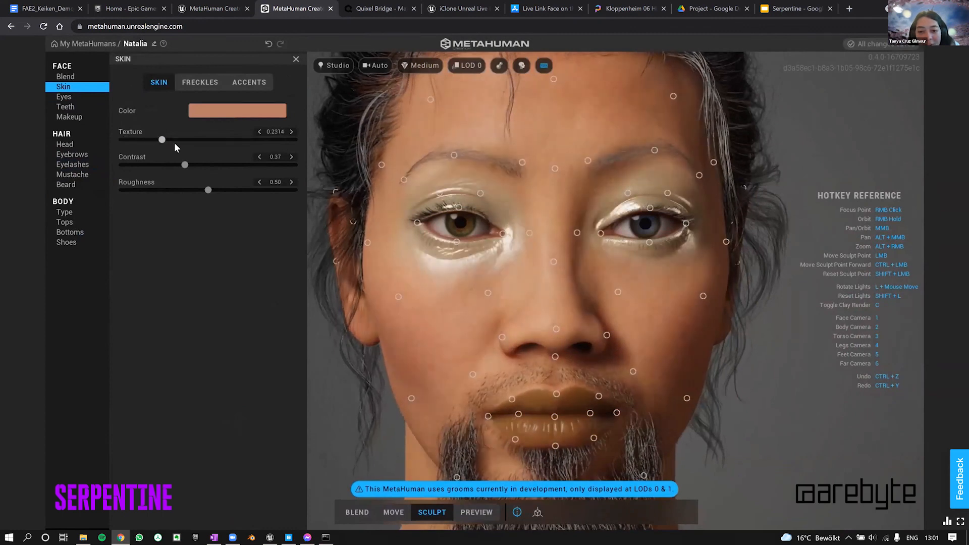
click(192, 146)
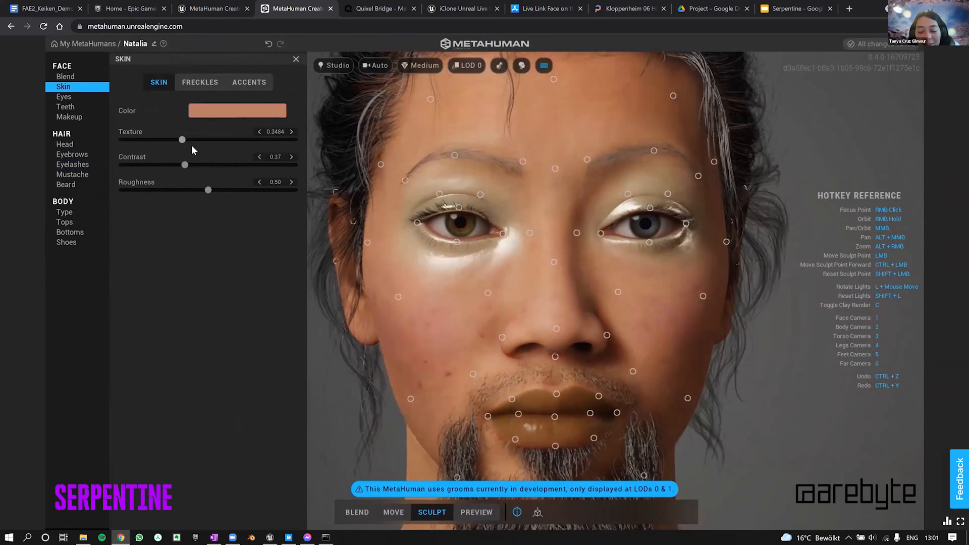
click(201, 146)
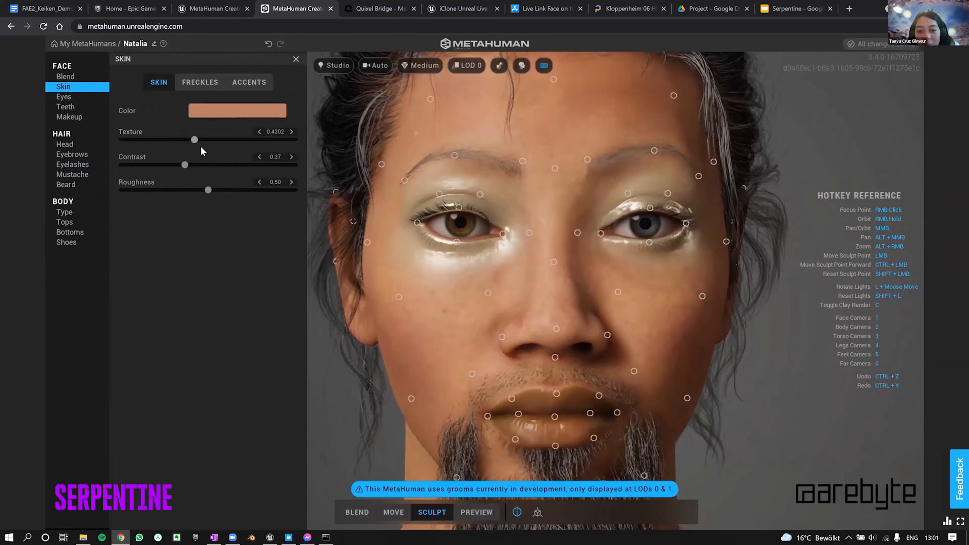
click(200, 146)
click(195, 146)
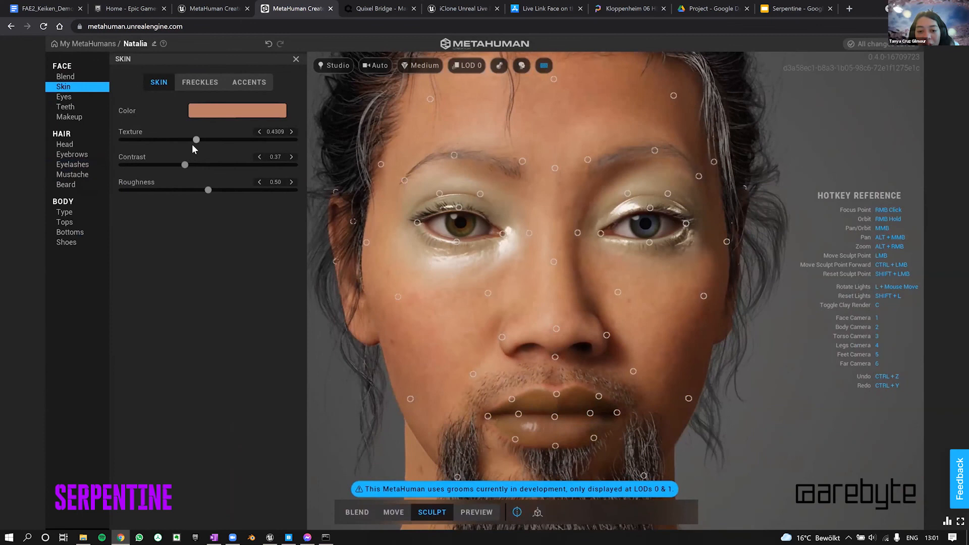
click(192, 144)
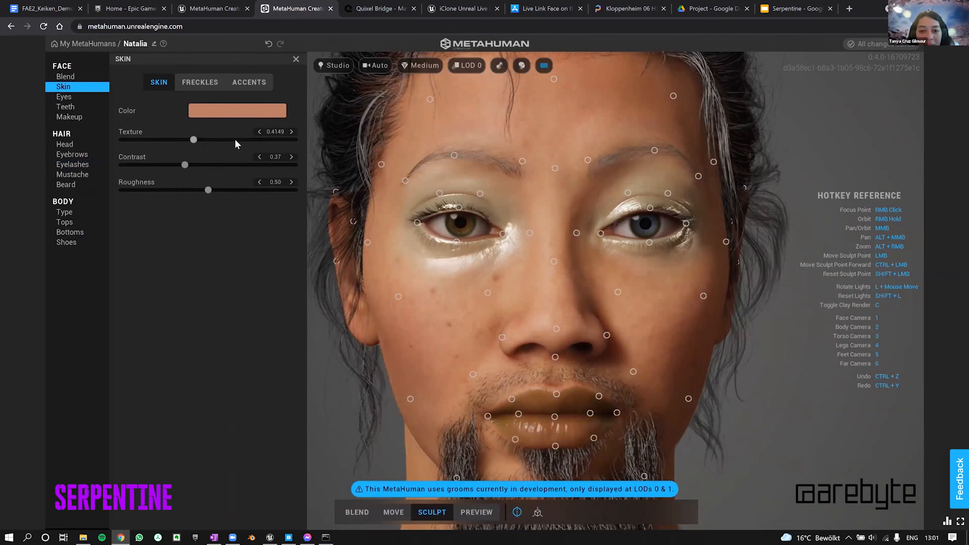
Raise the skin Texture in stages to 0.9016 for a heavily wrinkled, aged face
click(236, 139)
click(258, 141)
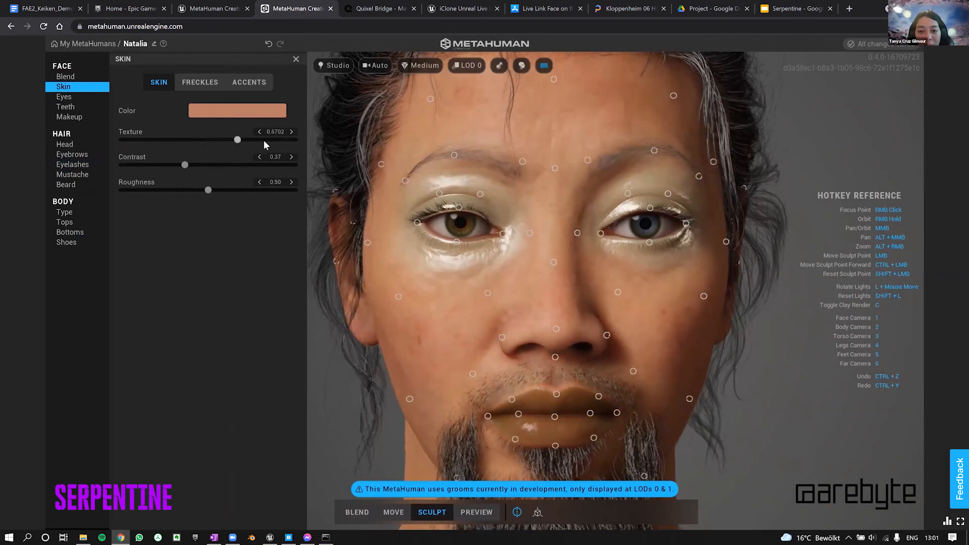
click(264, 141)
click(269, 140)
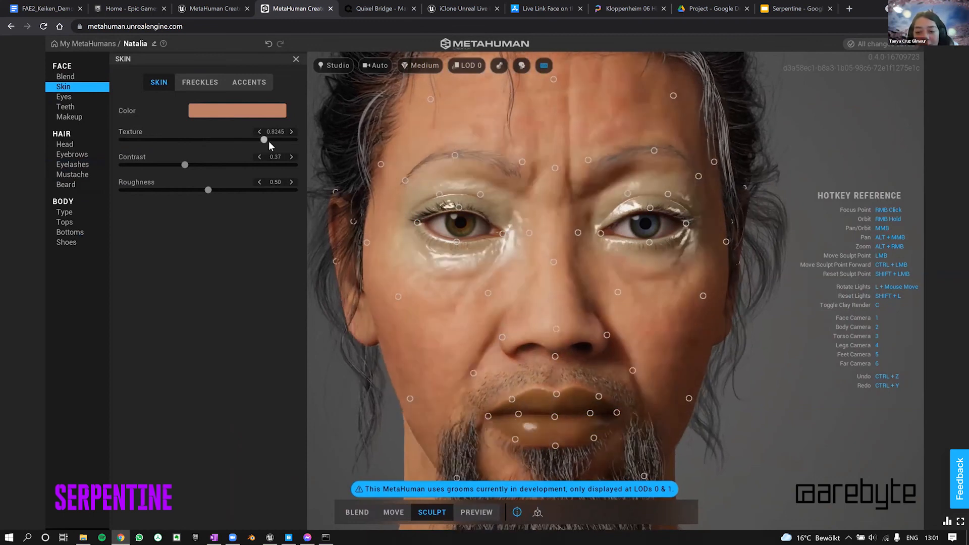
click(269, 141)
right_drag(625, 333, 605, 316)
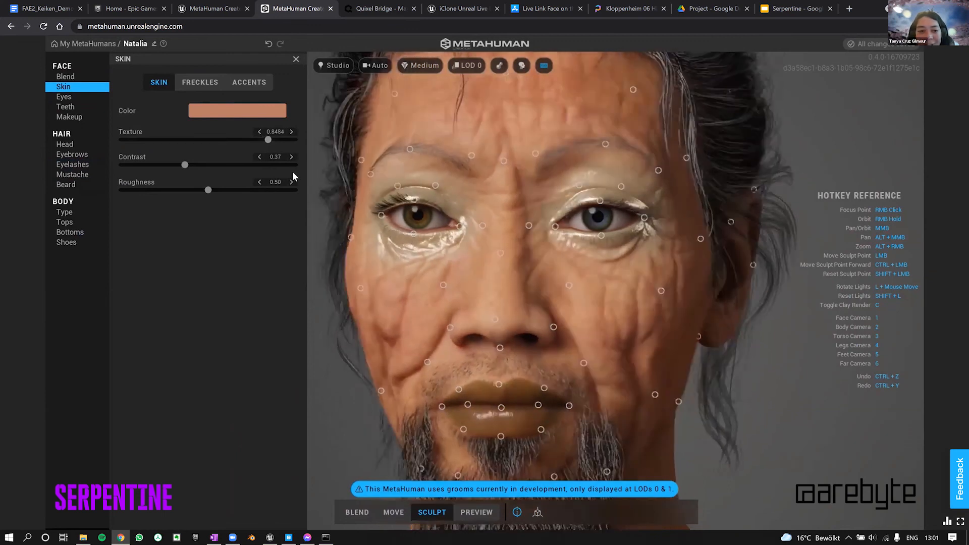
click(276, 141)
click(277, 140)
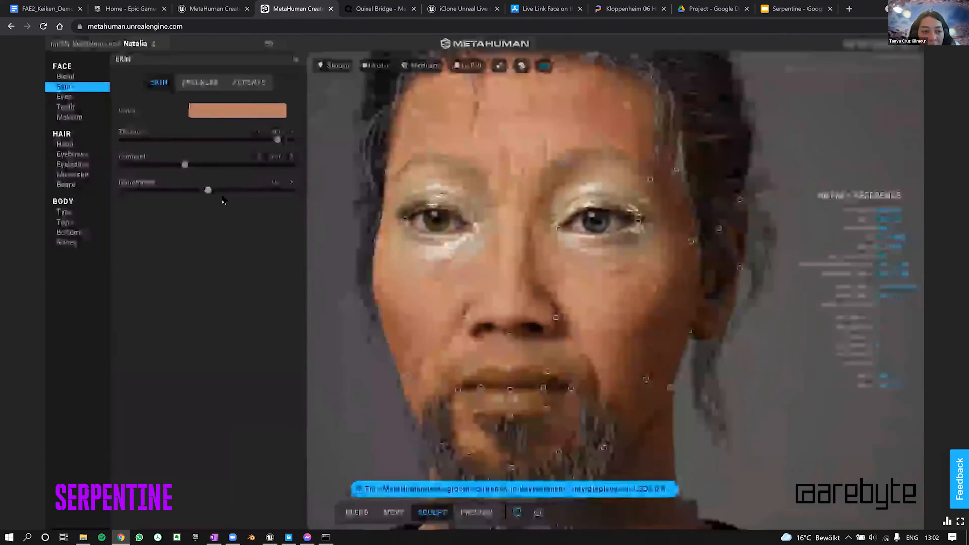
Lower the skin Roughness to 0.00 and check the face from a slightly different angle
drag(207, 191, 172, 191)
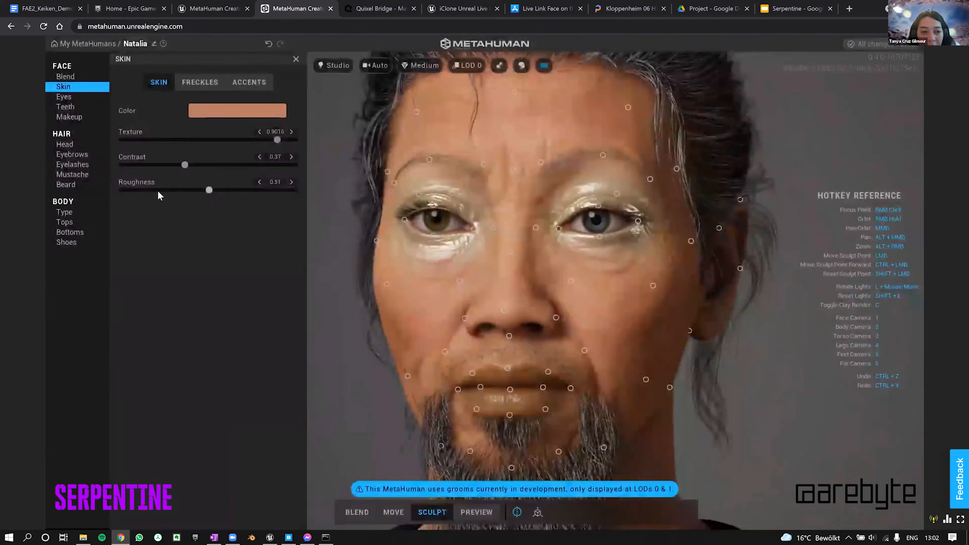
click(123, 190)
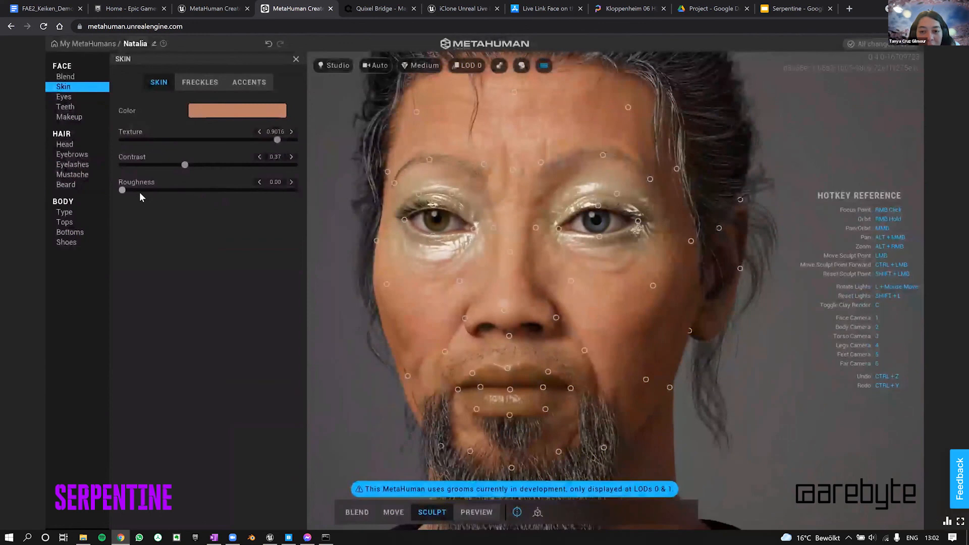
right_drag(684, 258, 668, 247)
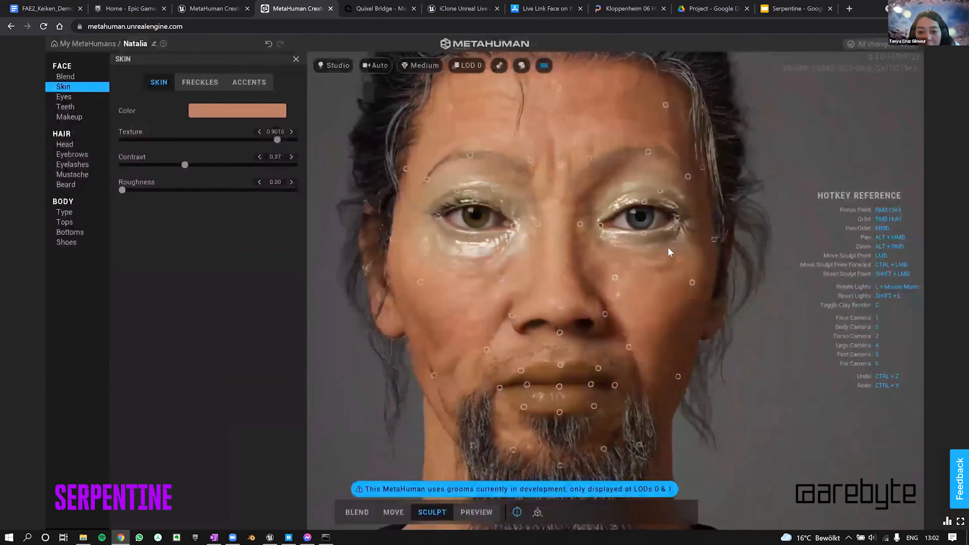
Raise the skin Roughness to 0.13 after checking the face from an angle
right_drag(557, 232, 133, 185)
right_drag(677, 298, 619, 320)
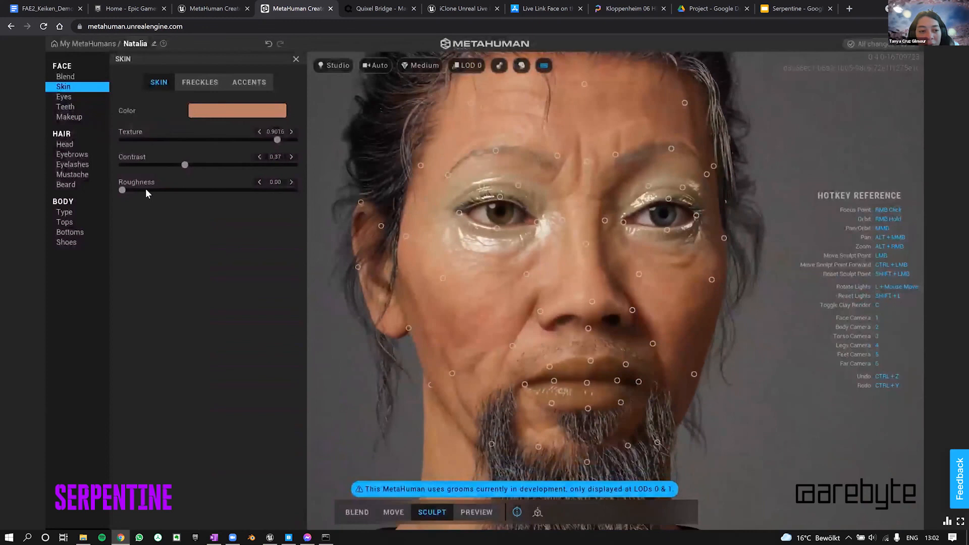
click(140, 189)
click(146, 190)
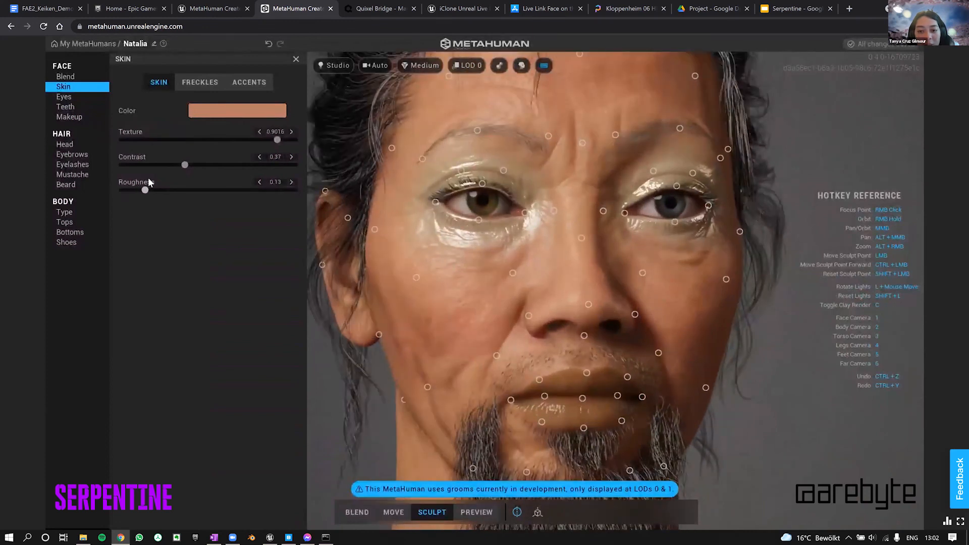
Apply the light freckle pattern, the first preset after the freckle-free one, and check it across both cheeks
click(202, 85)
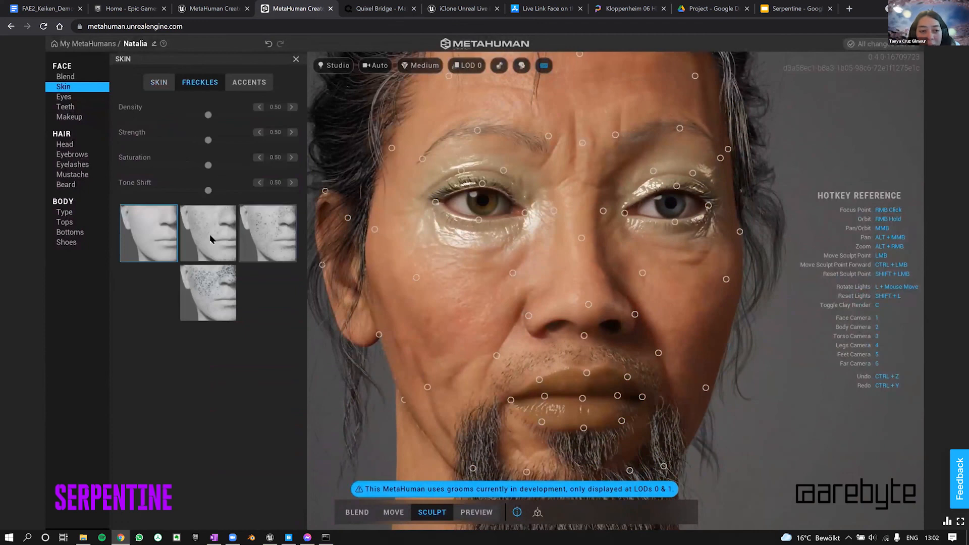
click(231, 235)
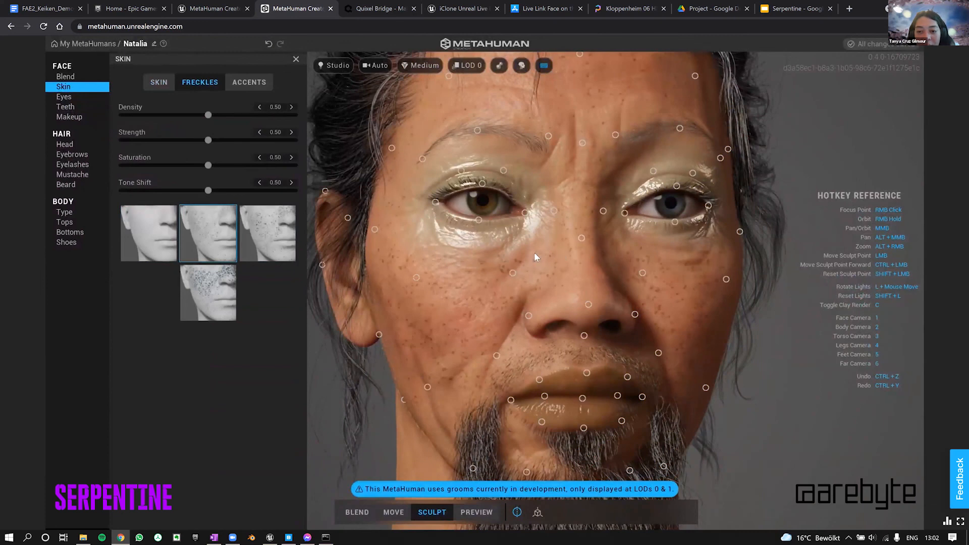
right_drag(557, 262, 598, 253)
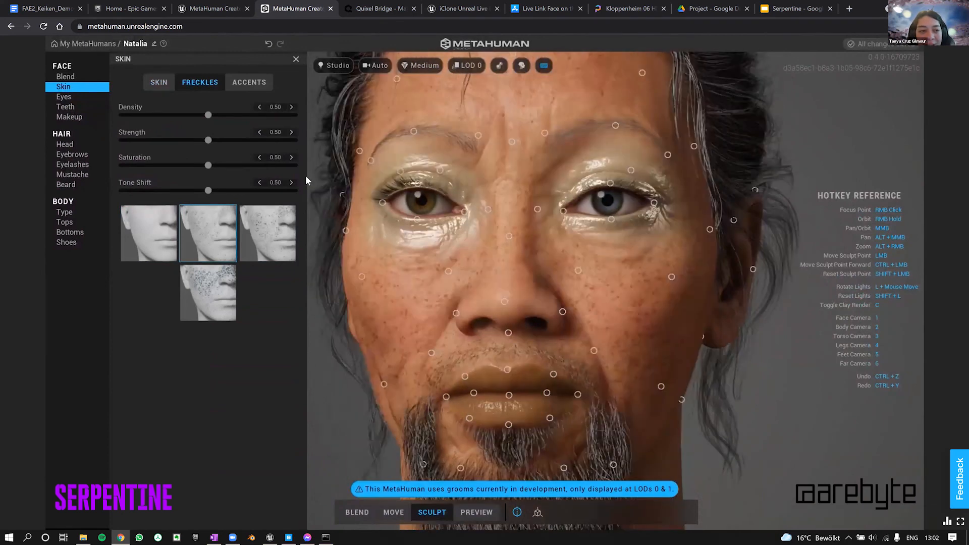
Soften the freckles by setting Density to 0.23, Strength to 0.33, Saturation to 0.44 and Tone Shift to 0.16
drag(177, 114, 160, 114)
click(210, 140)
click(179, 140)
drag(208, 165, 170, 191)
click(202, 190)
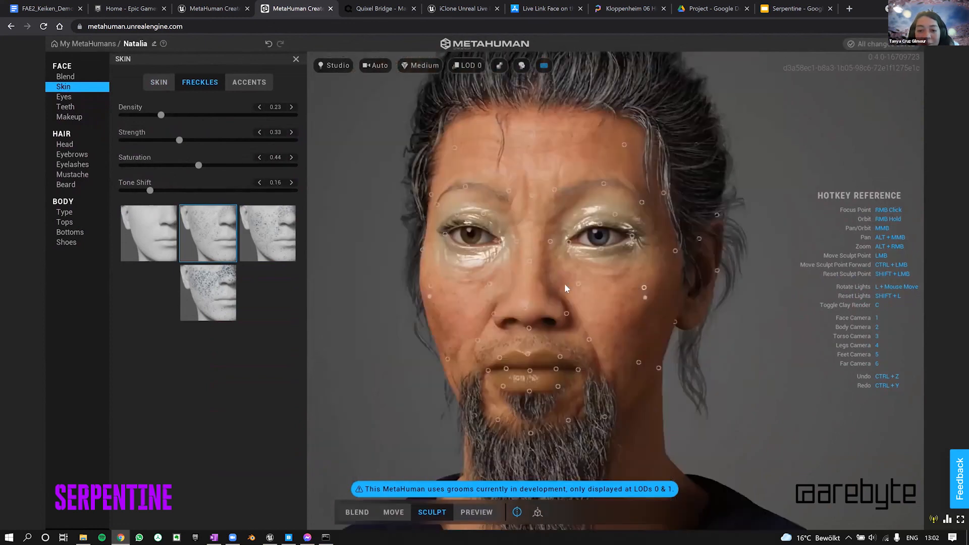
scroll(565, 289, up, 2)
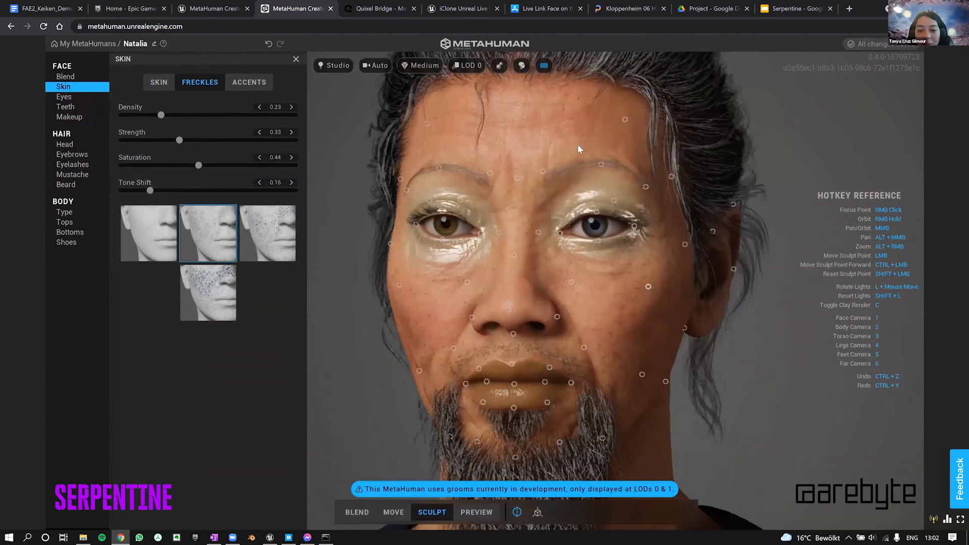
Redden the under-eye skin accent area by setting its Redness to 1.00 and Saturation to 0.31
click(264, 87)
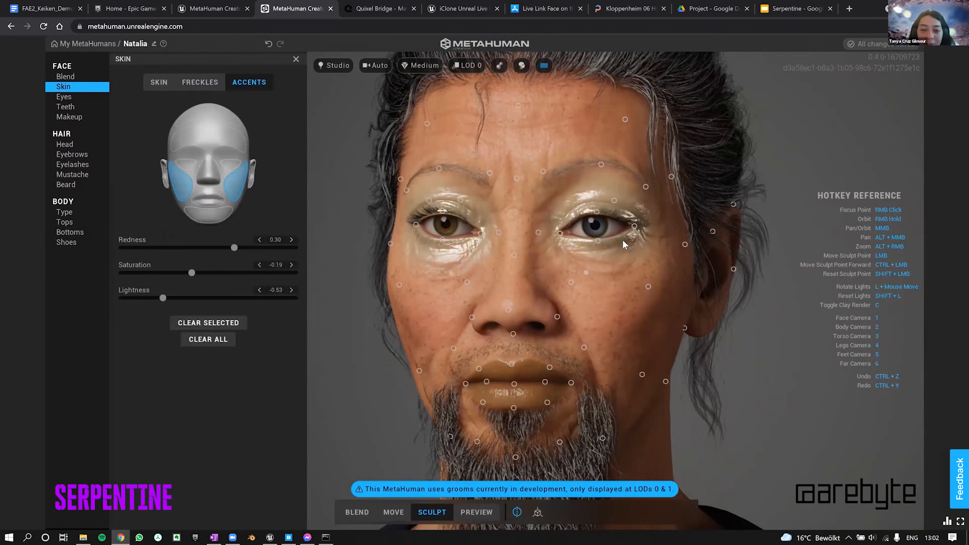
right_drag(623, 239, 676, 198)
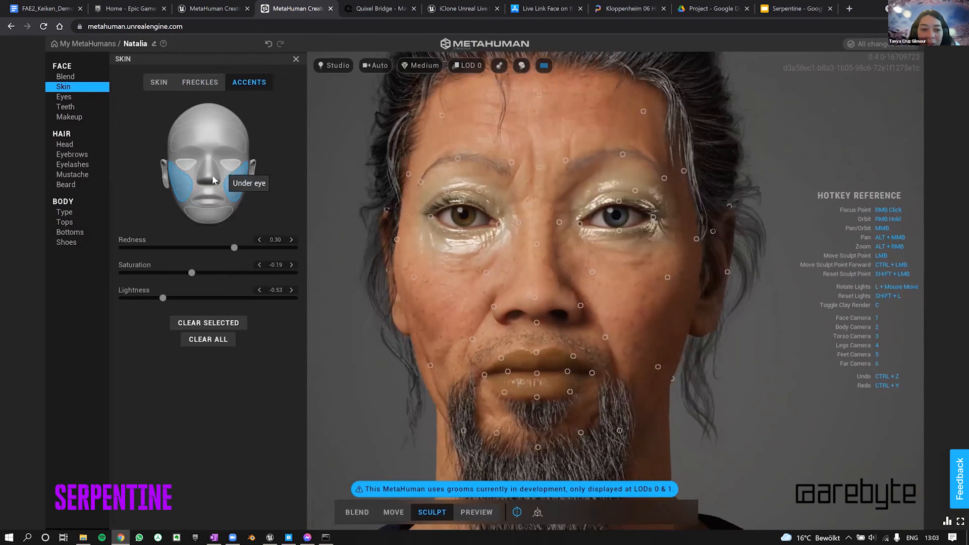
click(233, 163)
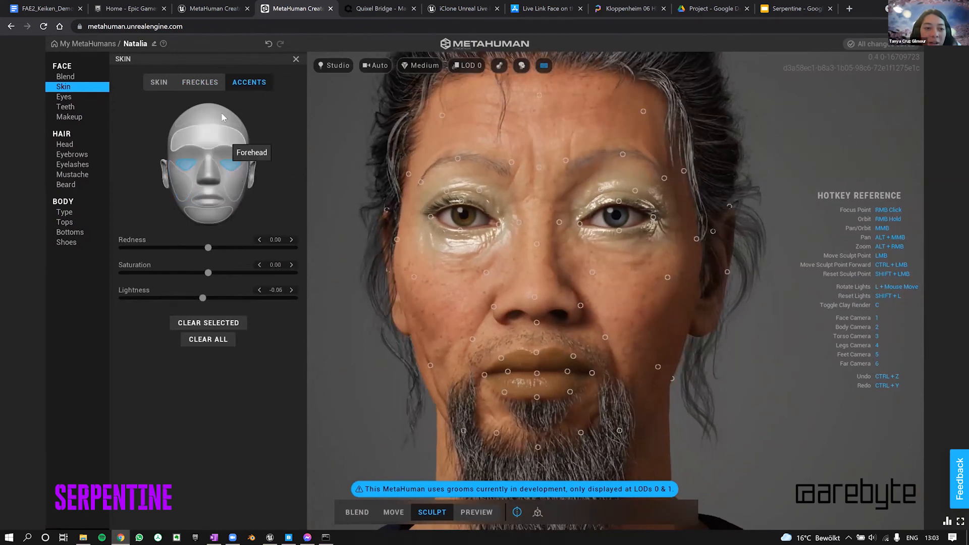
click(211, 216)
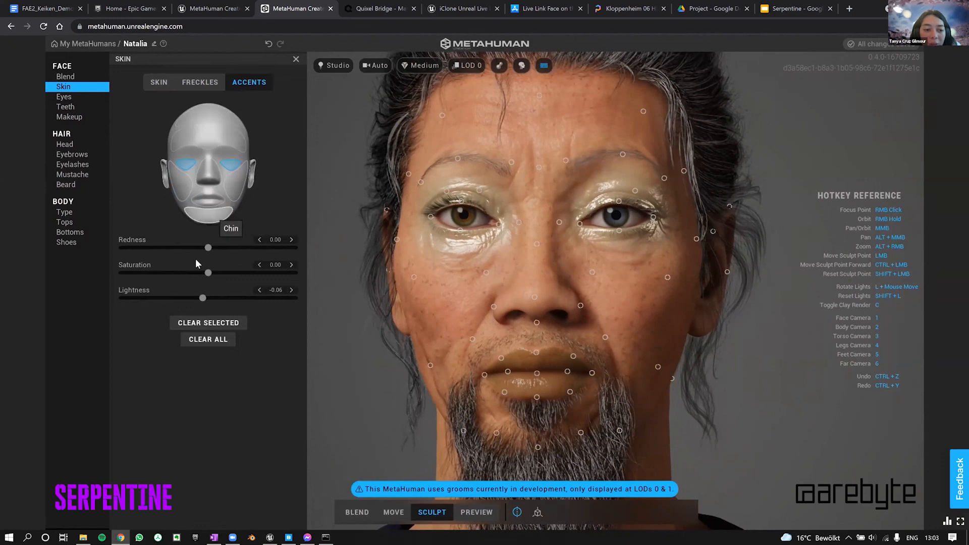
click(232, 164)
drag(208, 248, 283, 249)
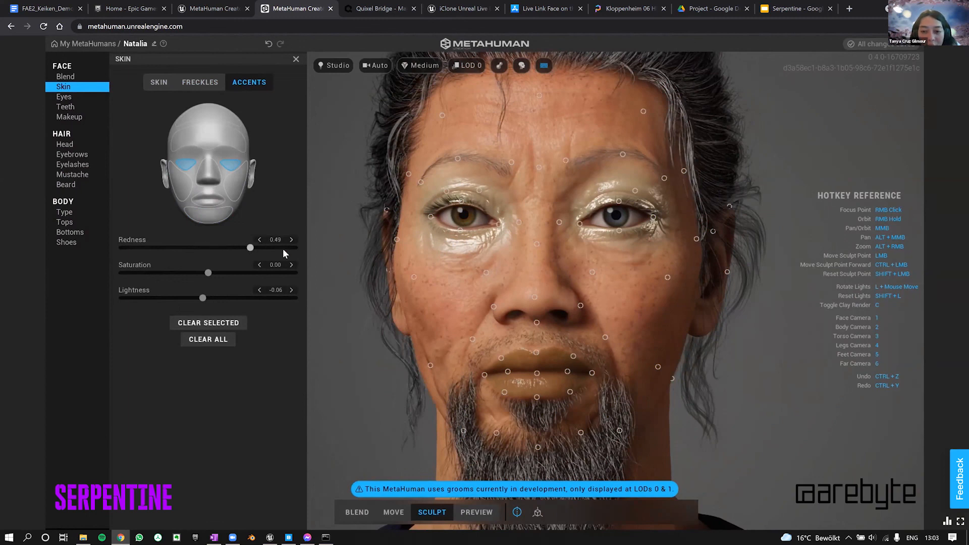
click(235, 273)
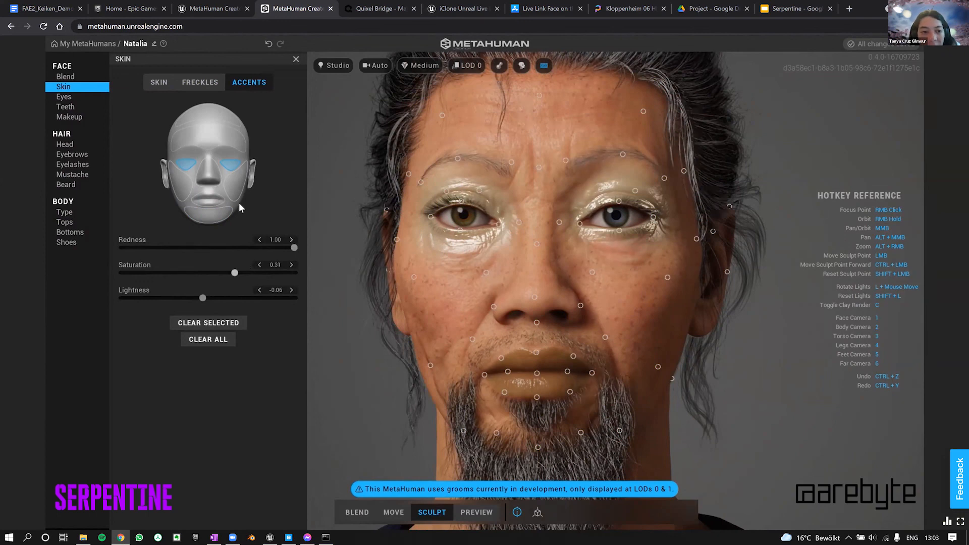
Adjust the cheek skin accents, ending at Redness 0.36, Saturation -0.03 and Lightness -0.26
click(269, 247)
drag(211, 272, 186, 275)
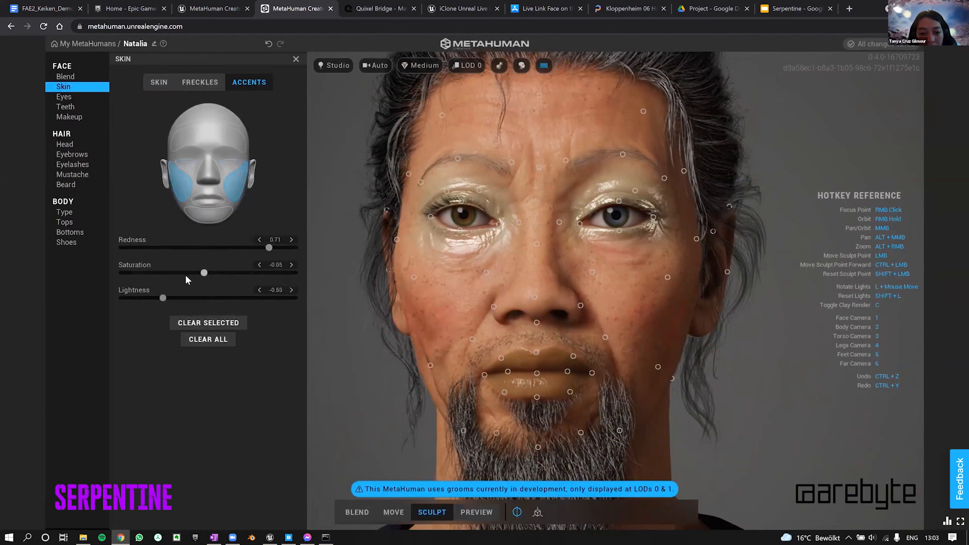
drag(268, 247, 238, 247)
drag(189, 270, 204, 272)
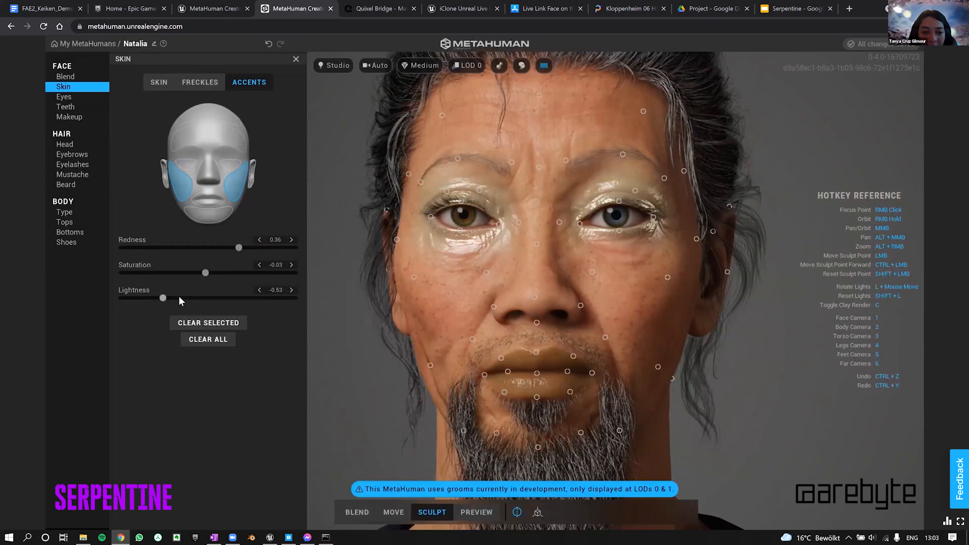
drag(148, 298, 160, 298)
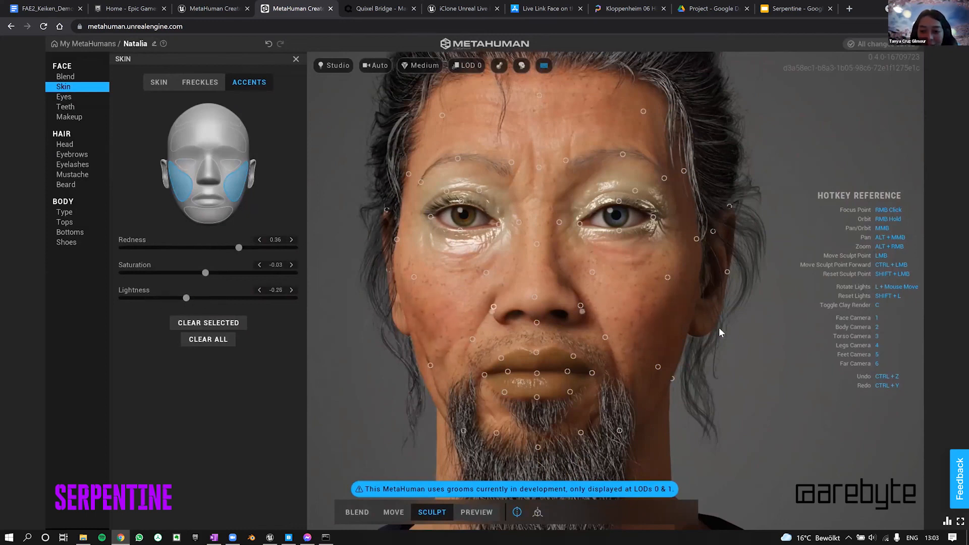
Check the whole head from farther away and another angle, and open the body type options
scroll(512, 334, down, 2)
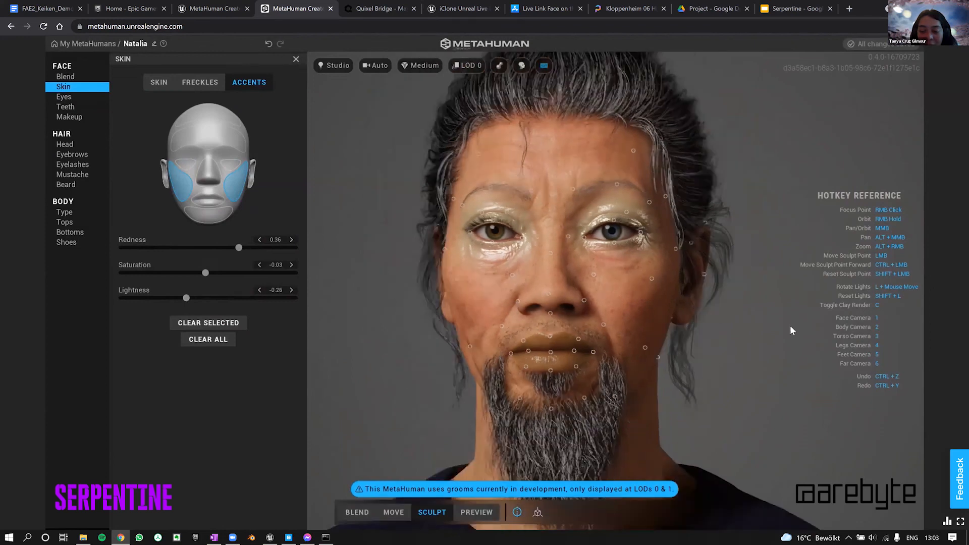
right_drag(570, 332, 508, 380)
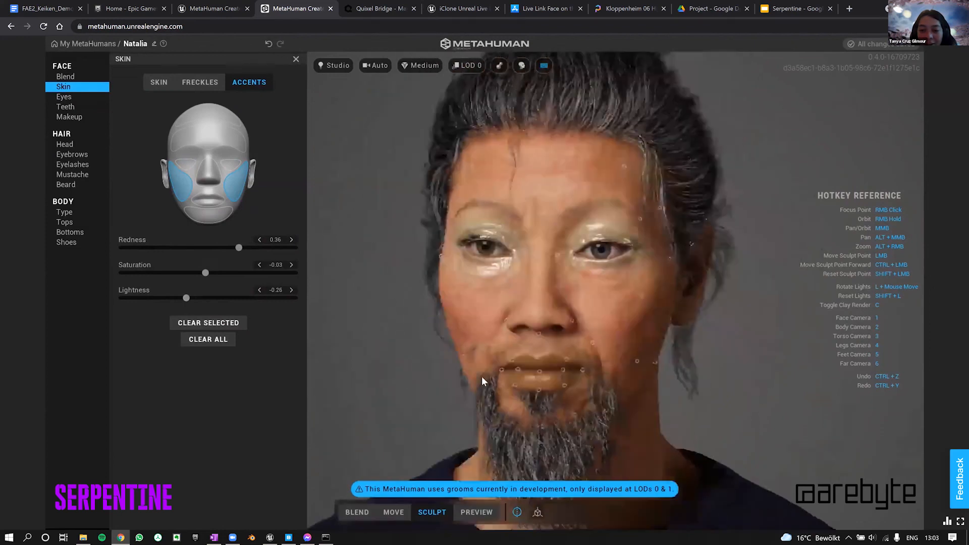
right_drag(363, 380, 146, 158)
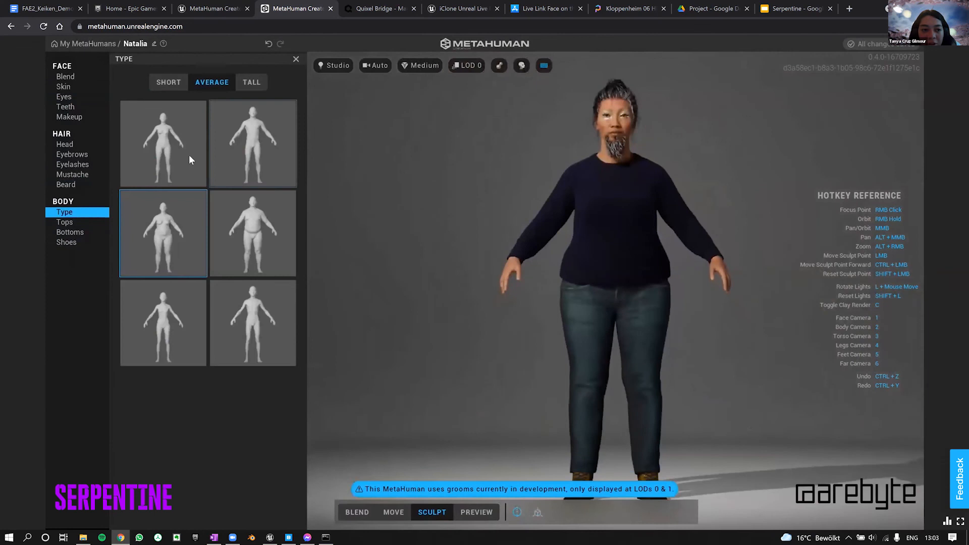
Give the character the average-height body type with the broad-shouldered slim build, and dress it in the button-up shirt
click(174, 169)
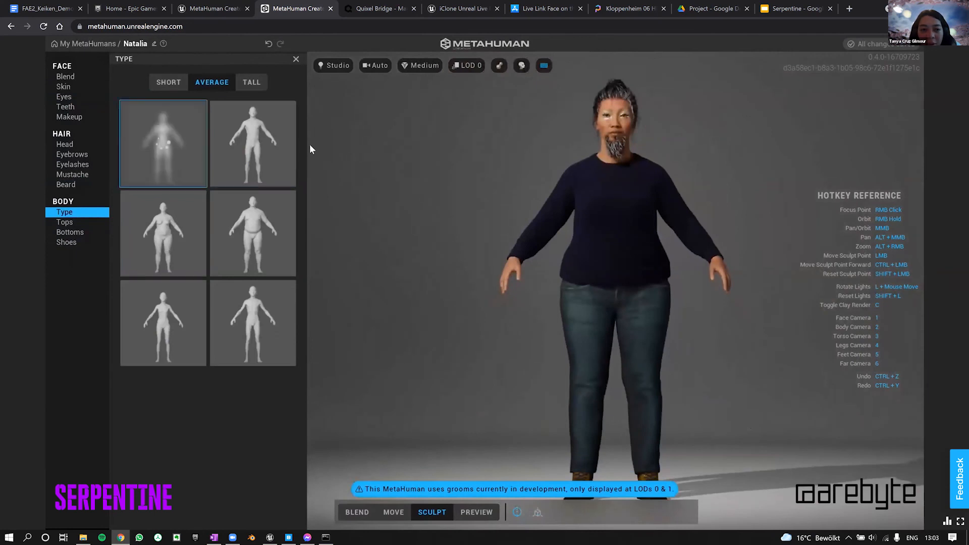
click(251, 156)
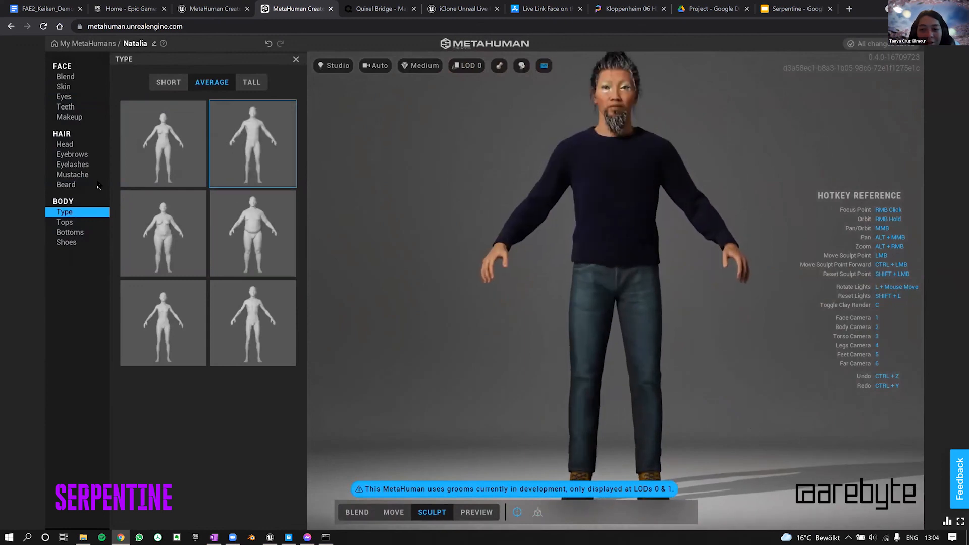
click(72, 223)
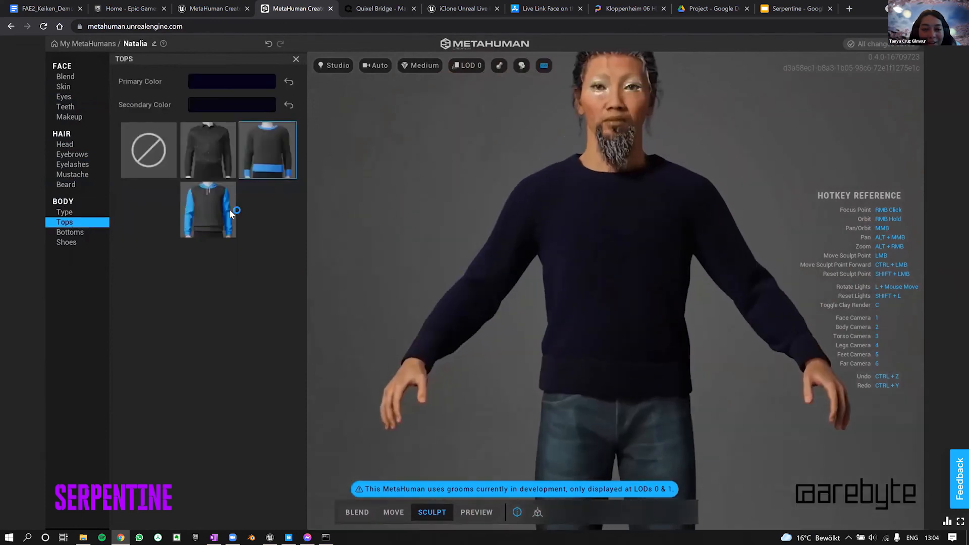
click(216, 210)
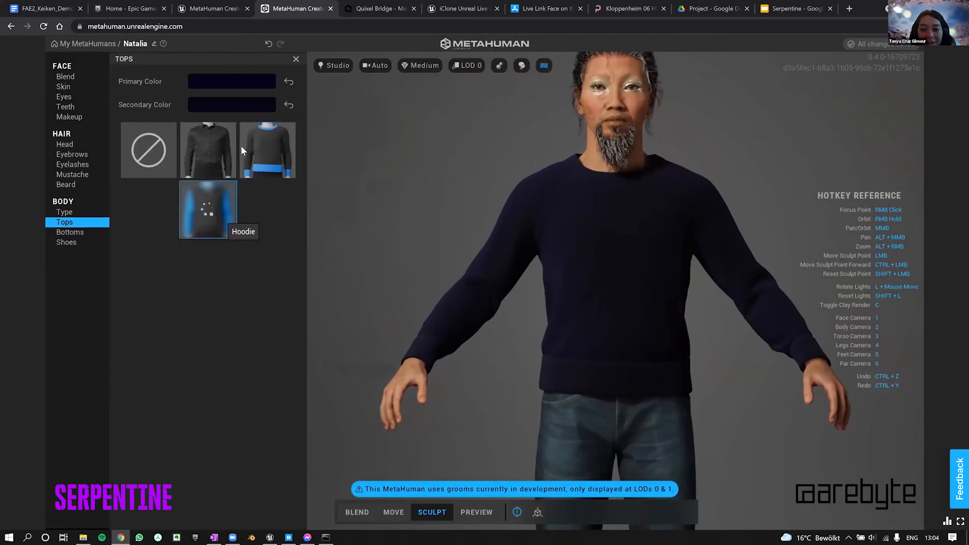
click(209, 162)
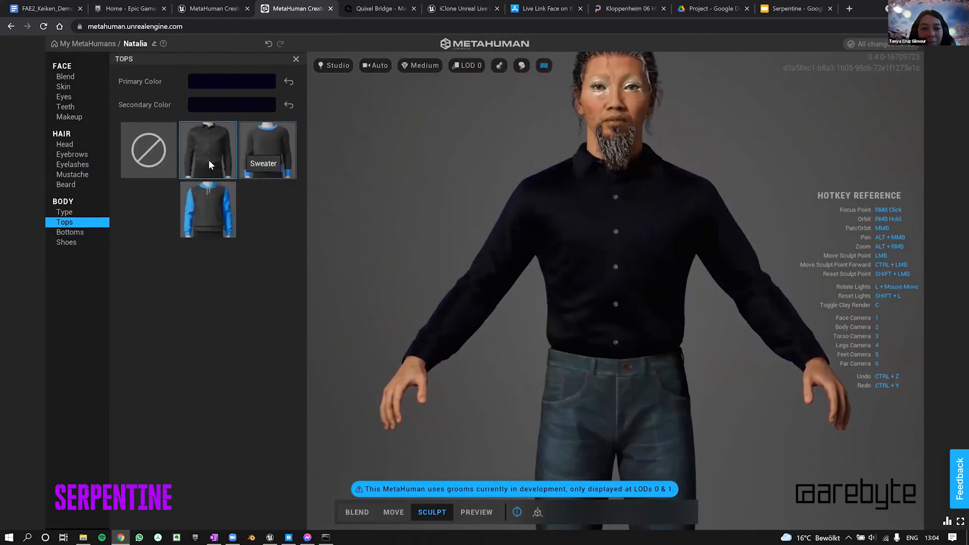
Dress the character in the tailored trousers with a pressed crease and check how they fit with the shirt
click(78, 234)
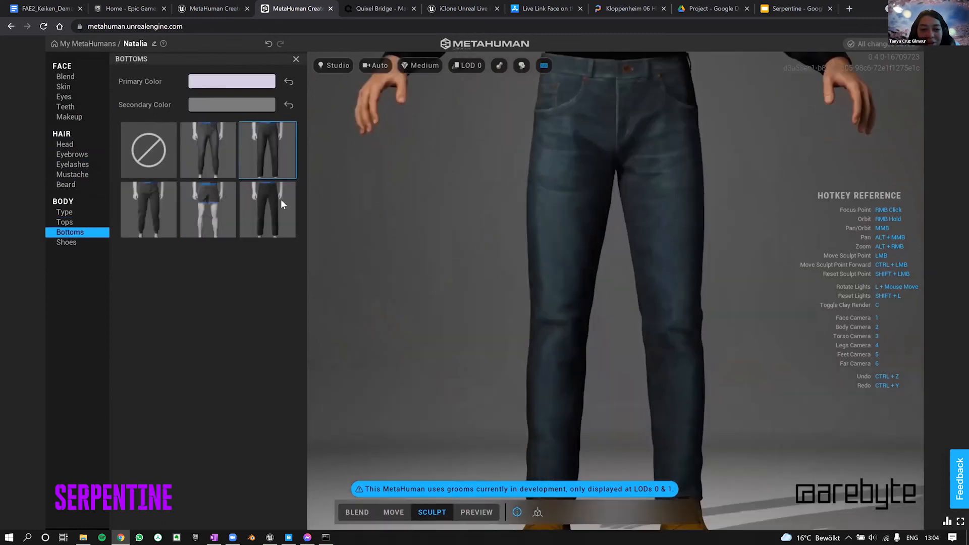
click(149, 194)
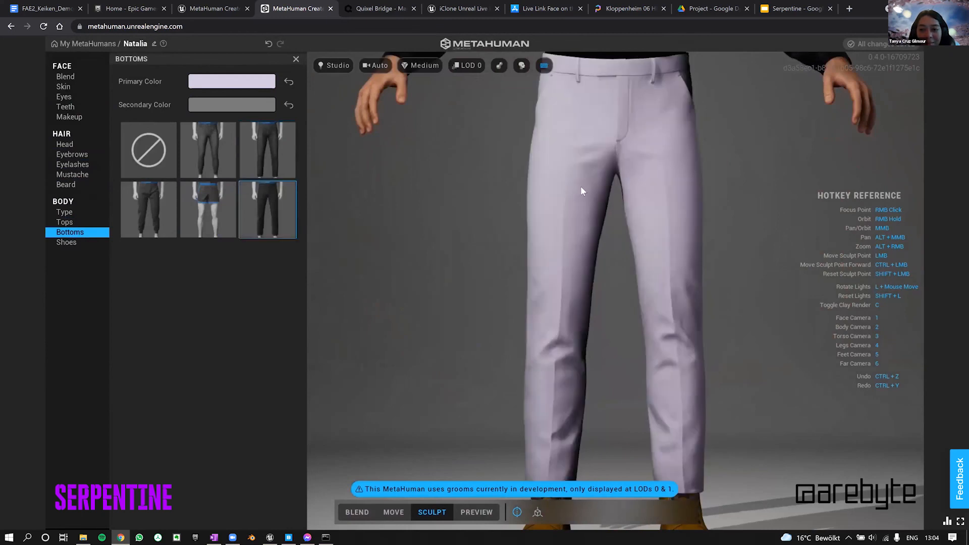
scroll(470, 217, up, 3)
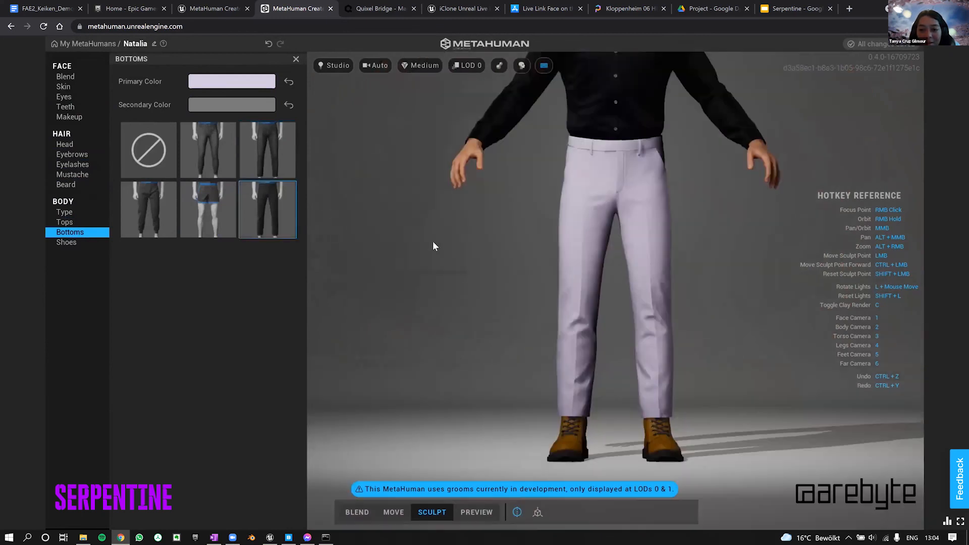
middle_drag(433, 243, 556, 283)
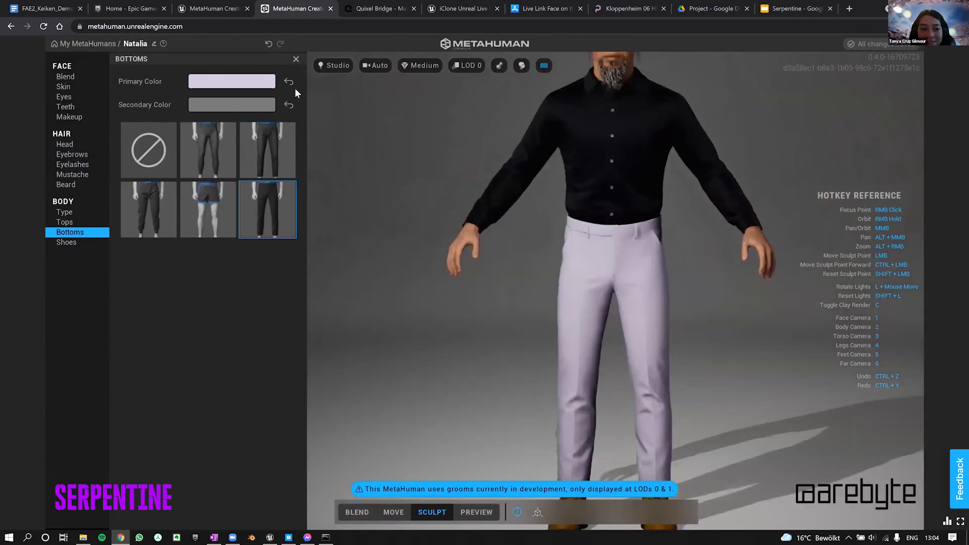
Set the trousers' primary color to black (hex 000000)
click(232, 81)
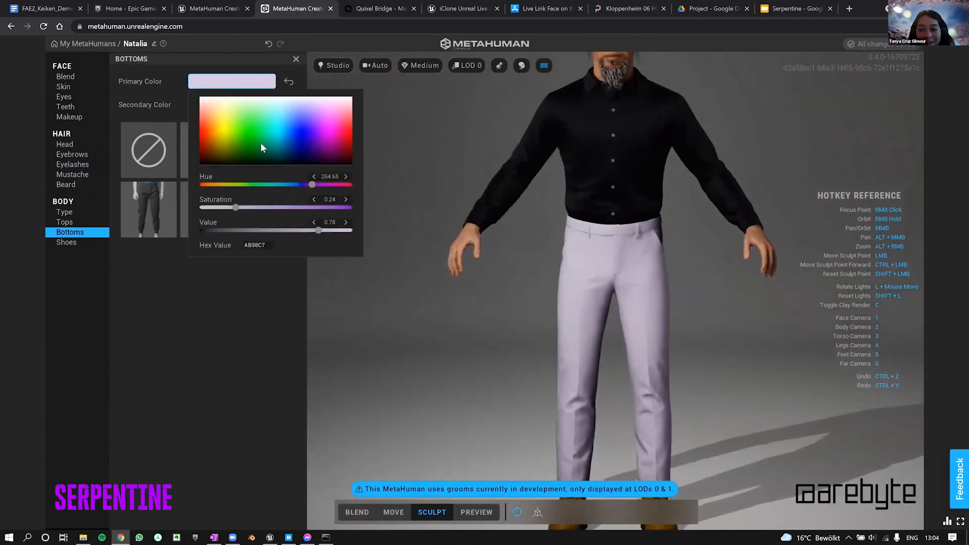
click(260, 147)
drag(272, 160, 273, 171)
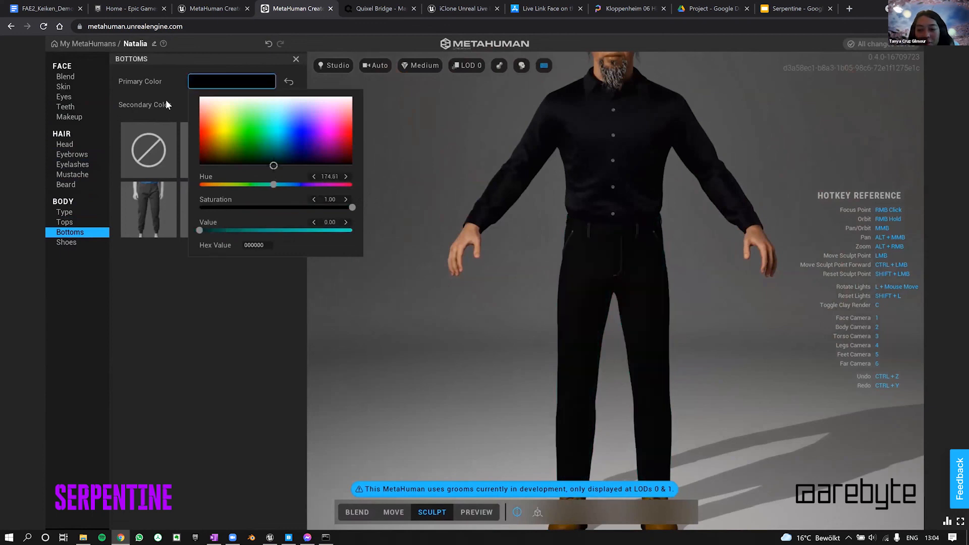
click(186, 115)
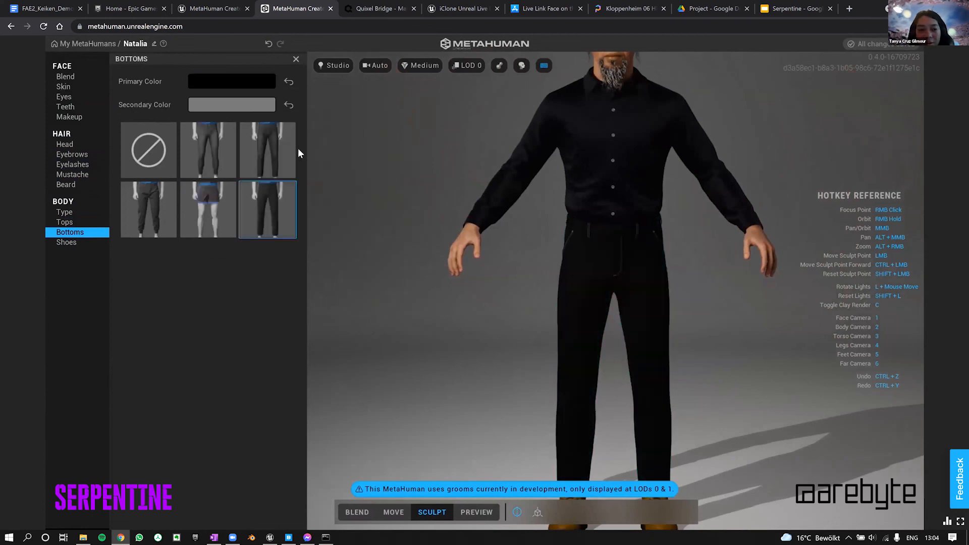
Try near-white shades for the trousers' secondary color, settling on dark blue (hex 00223D)
click(273, 105)
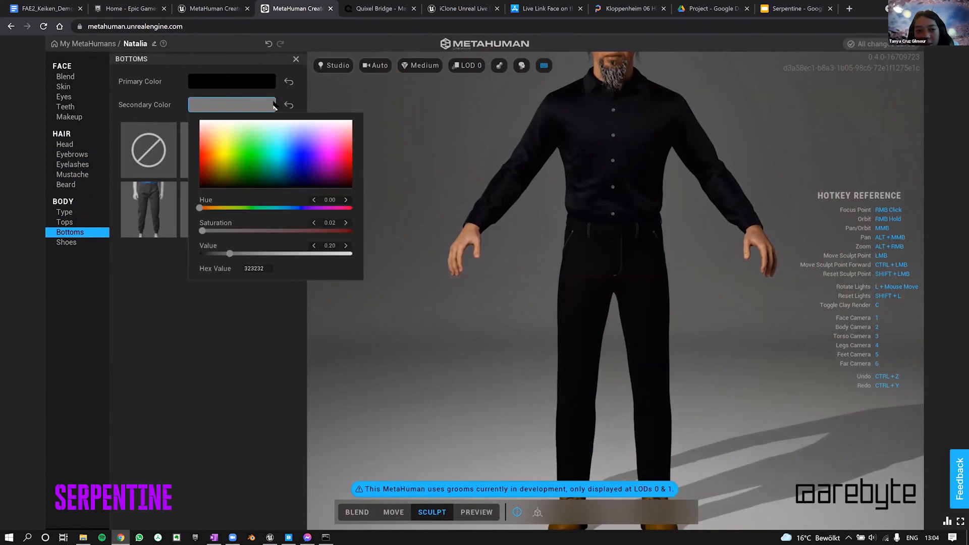
click(270, 126)
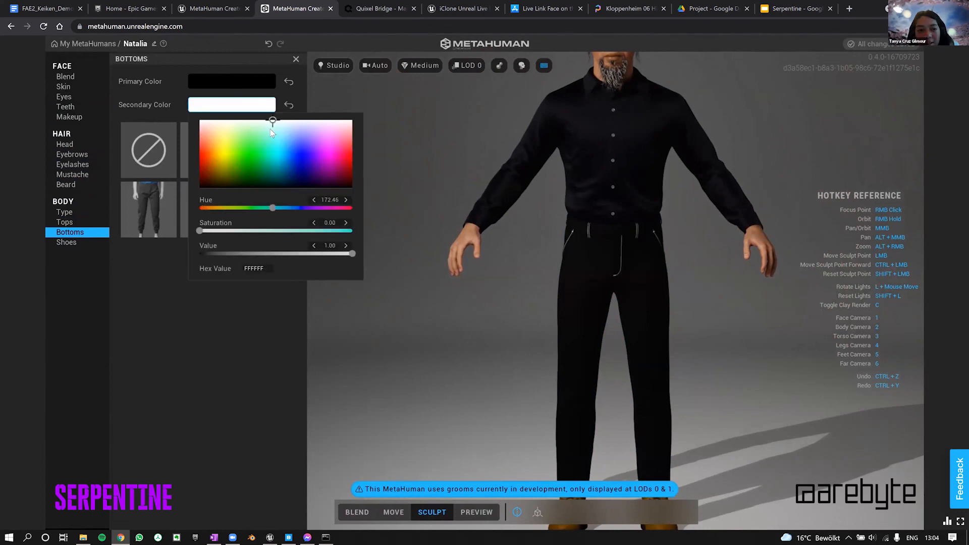
click(266, 126)
click(262, 123)
click(254, 122)
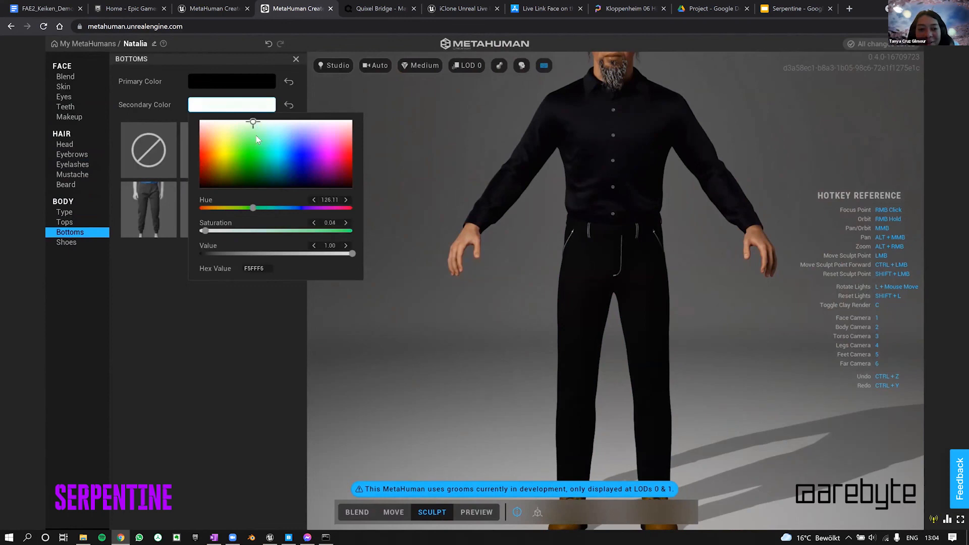
click(276, 174)
click(289, 182)
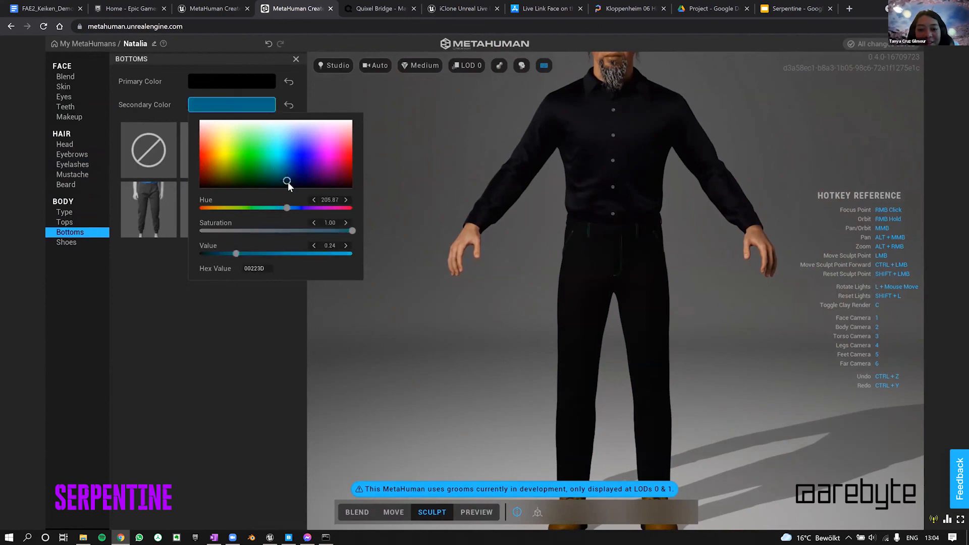
Bring up the shoe options and inspect the character's laced boots from the front and the side
click(70, 242)
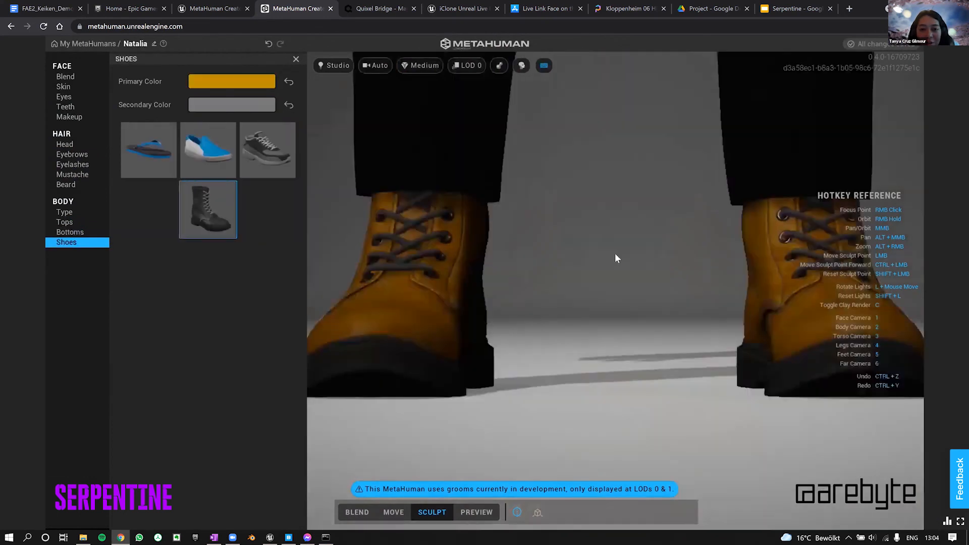
scroll(444, 232, down, 2)
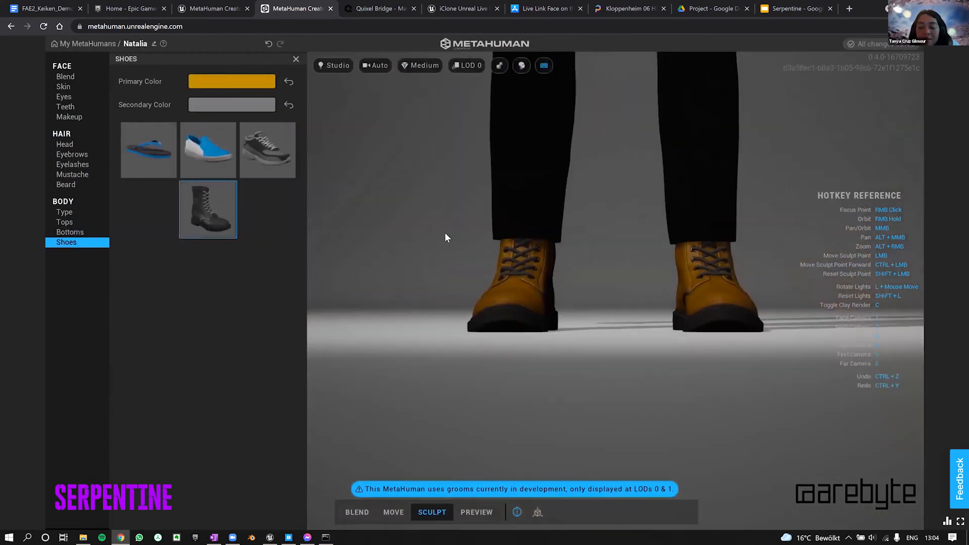
right_drag(523, 202, 500, 215)
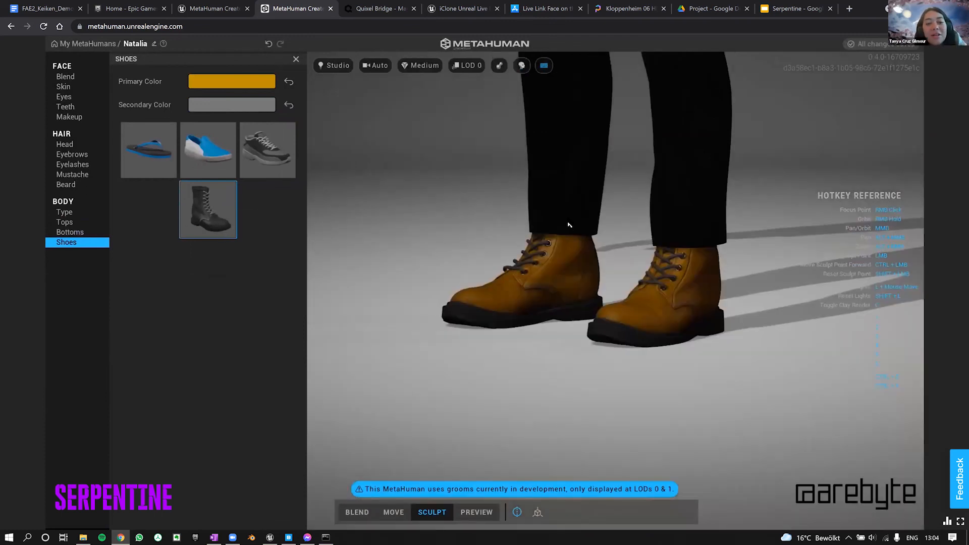
scroll(569, 222, down, 3)
scroll(619, 126, down, 3)
middle_drag(602, 147, 772, 218)
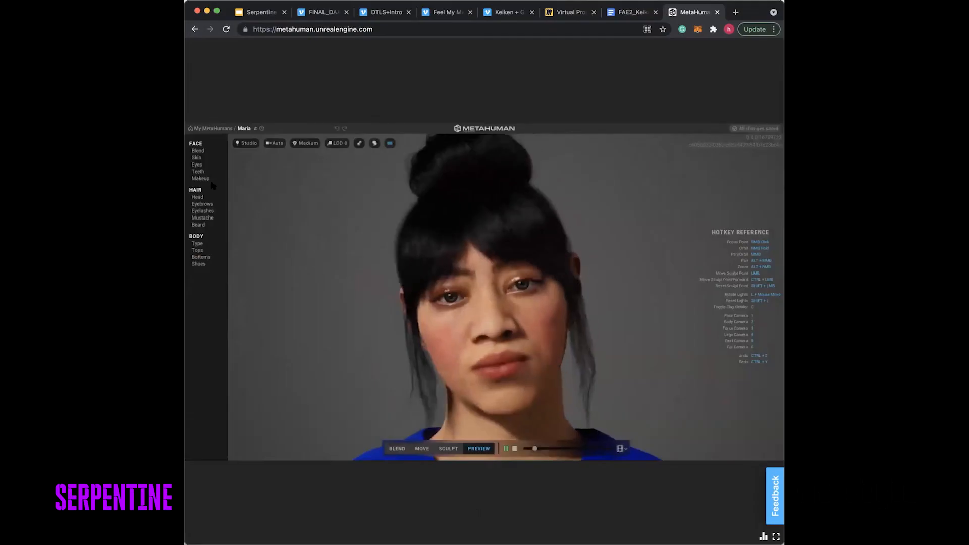
Look over the body type and top options of the Maria MetaHuman while its preview animation plays
click(195, 245)
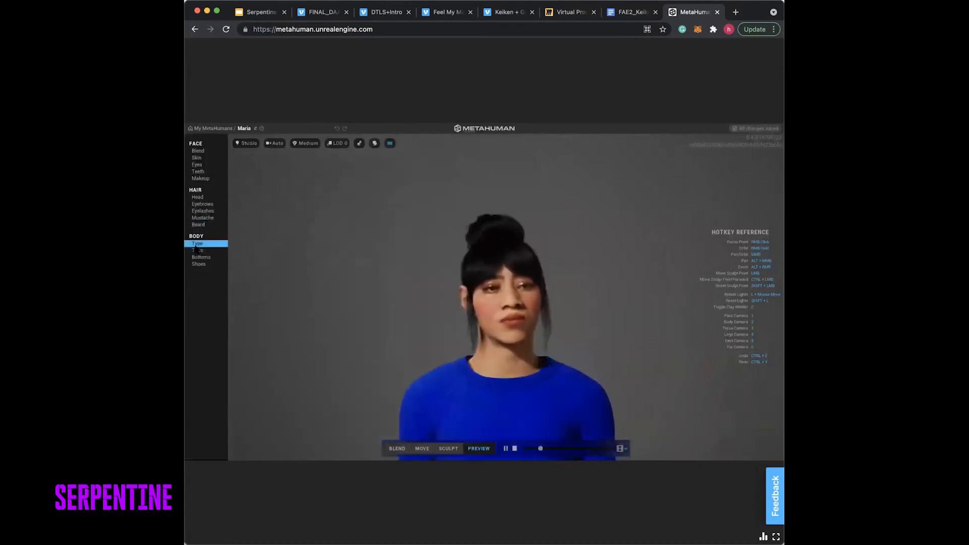
click(196, 249)
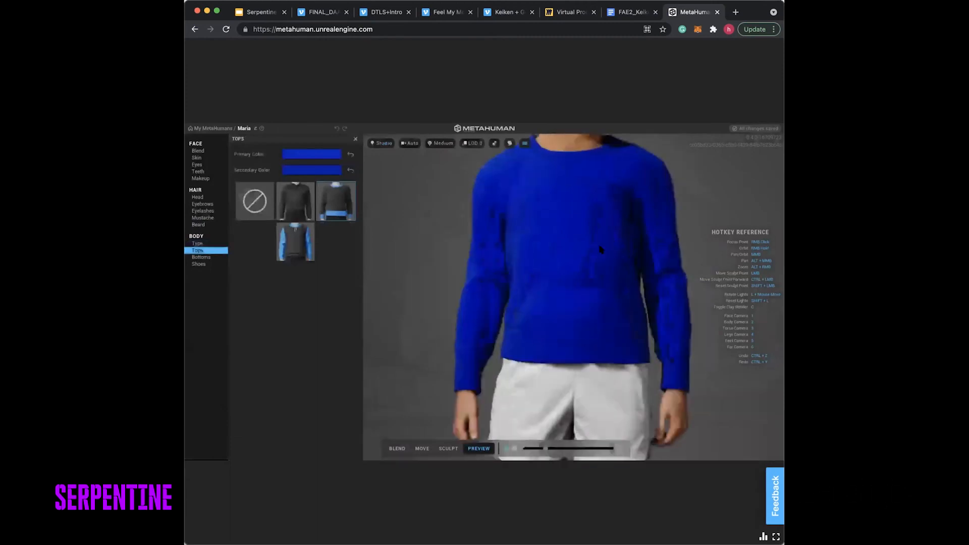
click(198, 244)
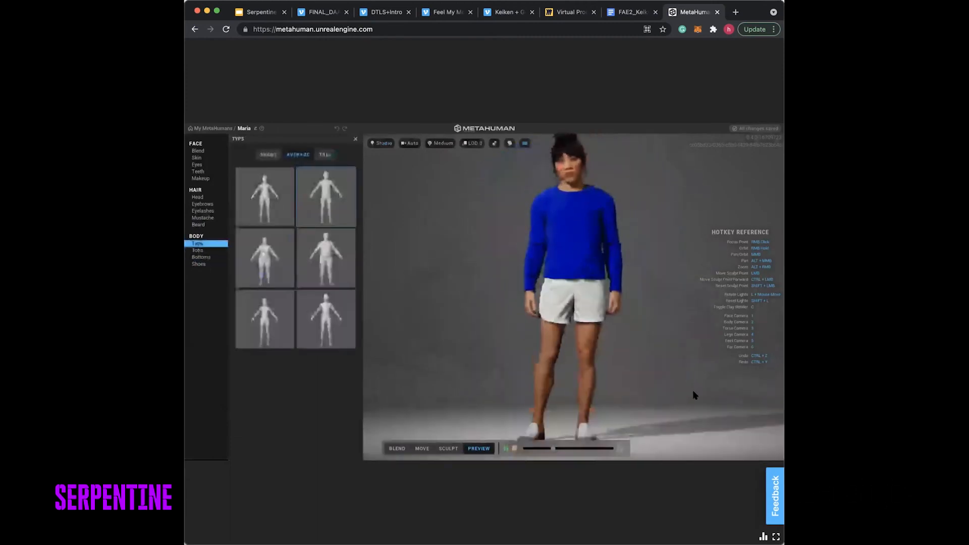
scroll(695, 396, up, 5)
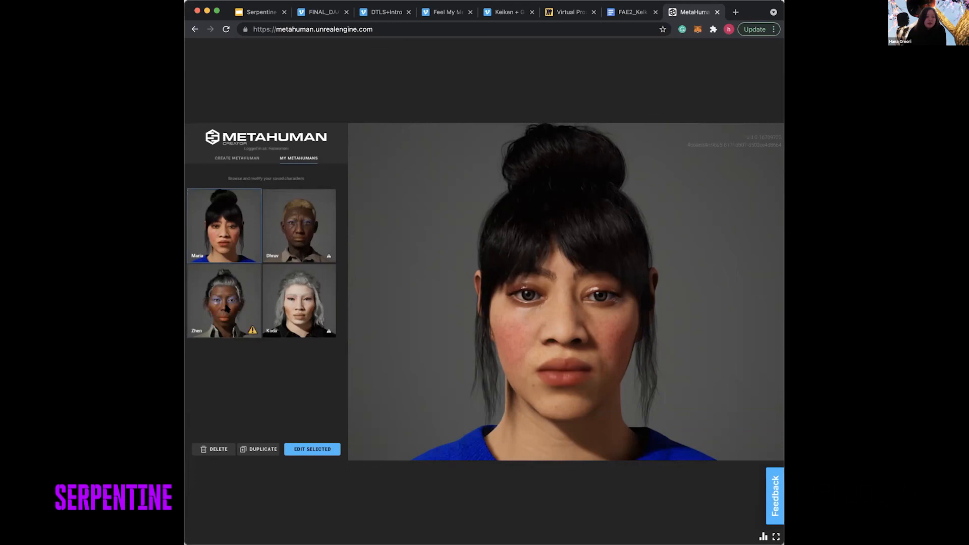
Look through the saved MetaHumans and the starting presets for a new character, previewing the Maria preset
click(226, 306)
click(305, 317)
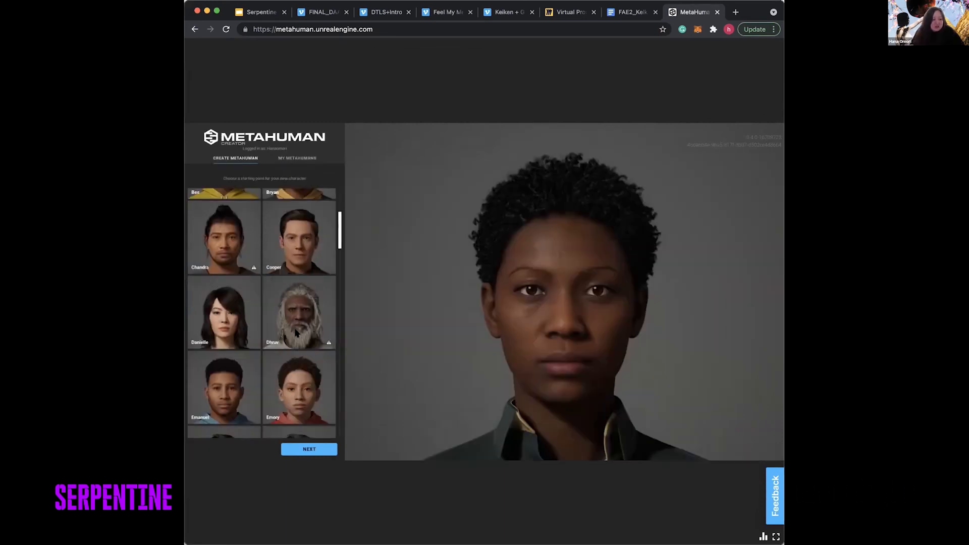
scroll(259, 334, down, 5)
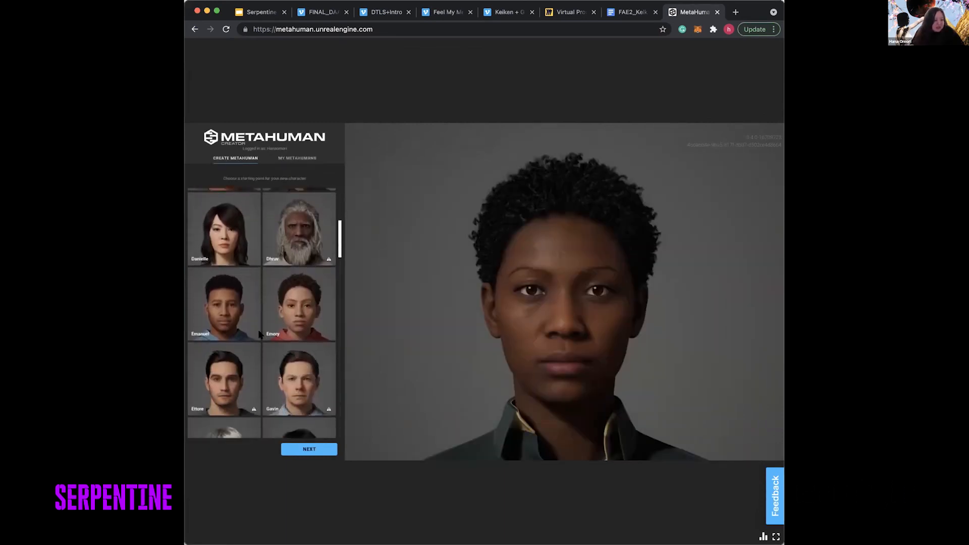
scroll(259, 334, down, 5)
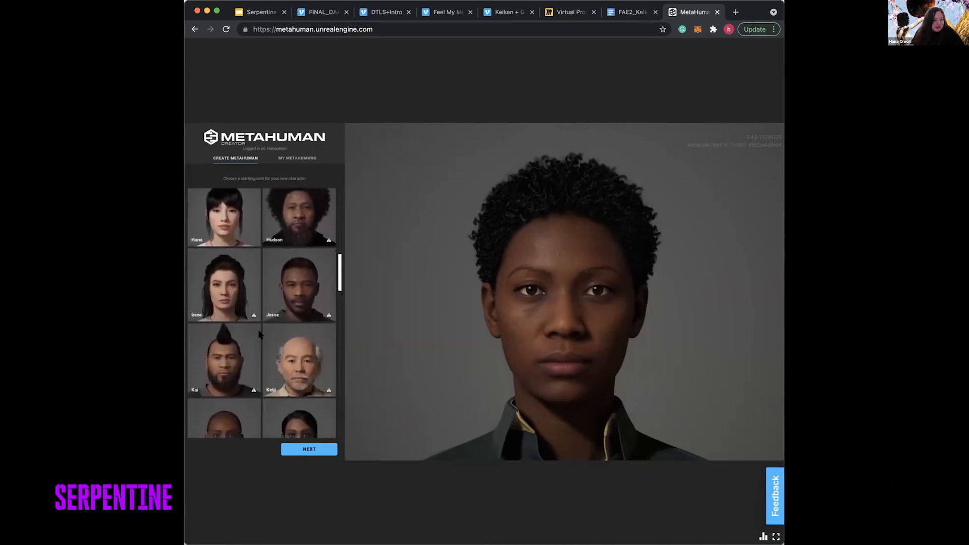
scroll(259, 334, down, 5)
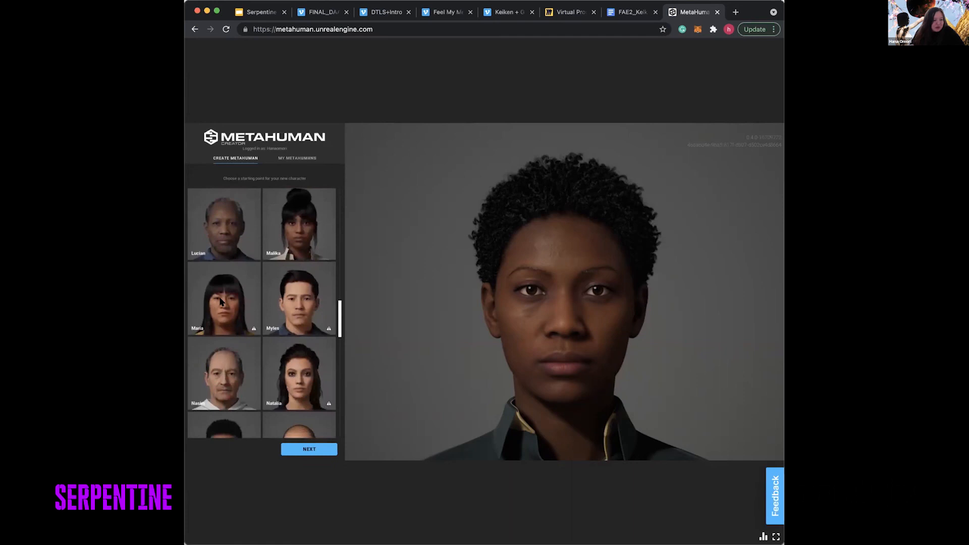
scroll(249, 331, down, 4)
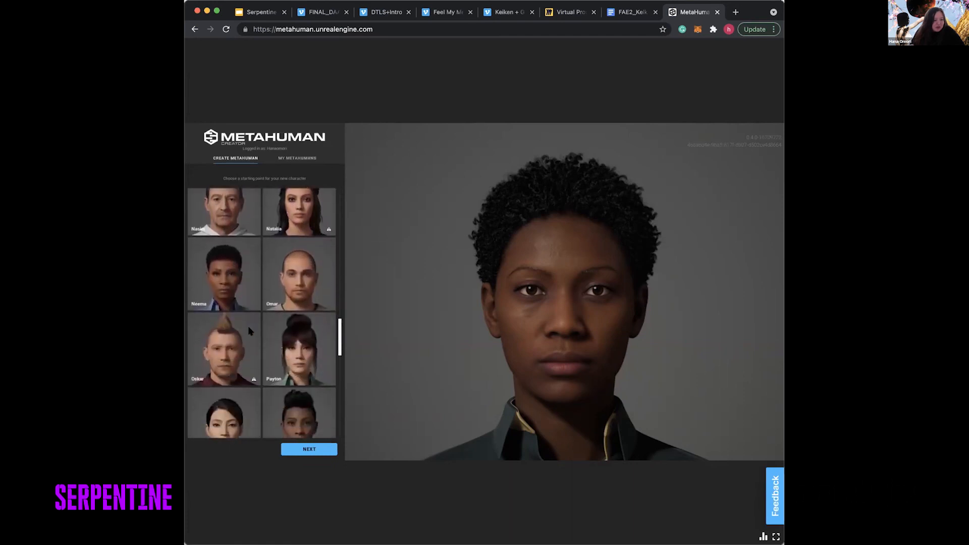
scroll(250, 331, down, 2)
scroll(249, 330, up, 2)
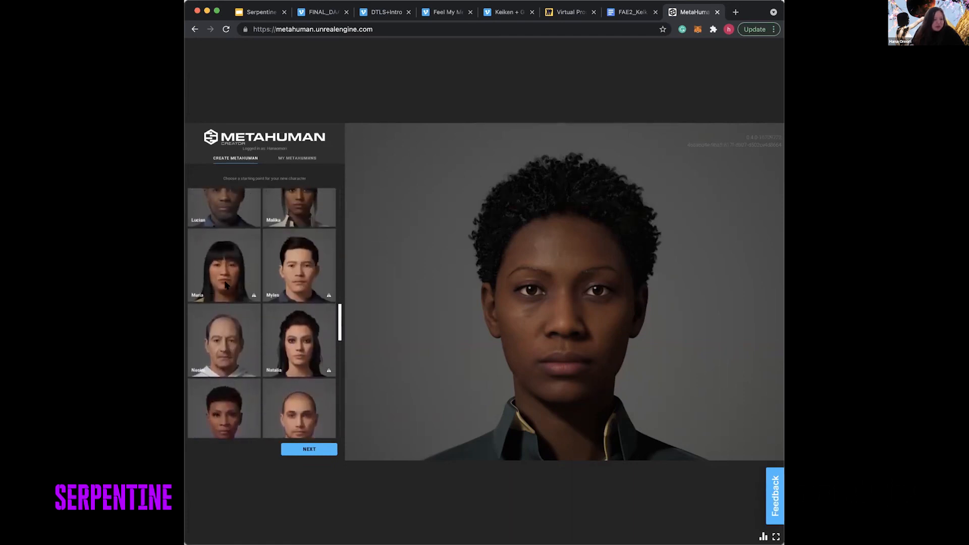
scroll(266, 363, down, 10)
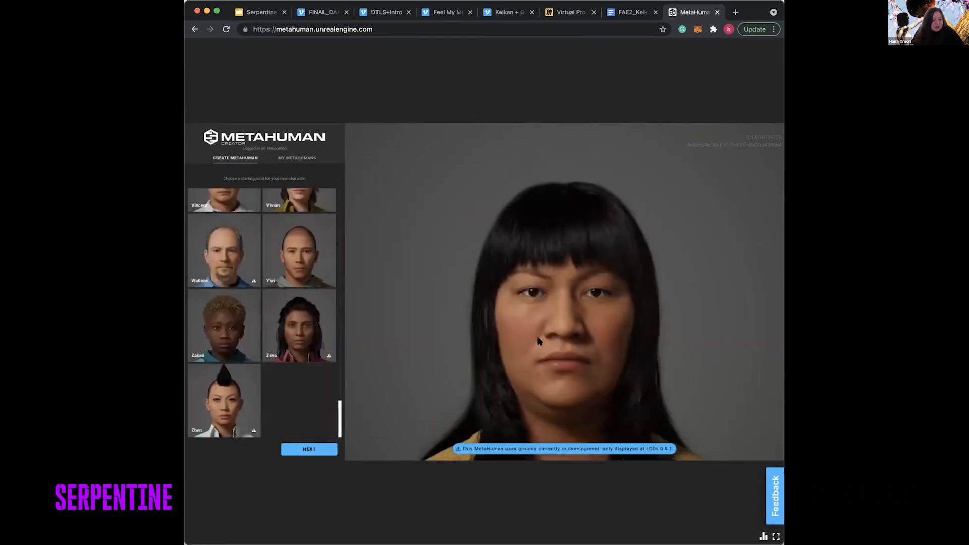
Preview the Zhen preset and browse the neighbouring starting presets
click(244, 388)
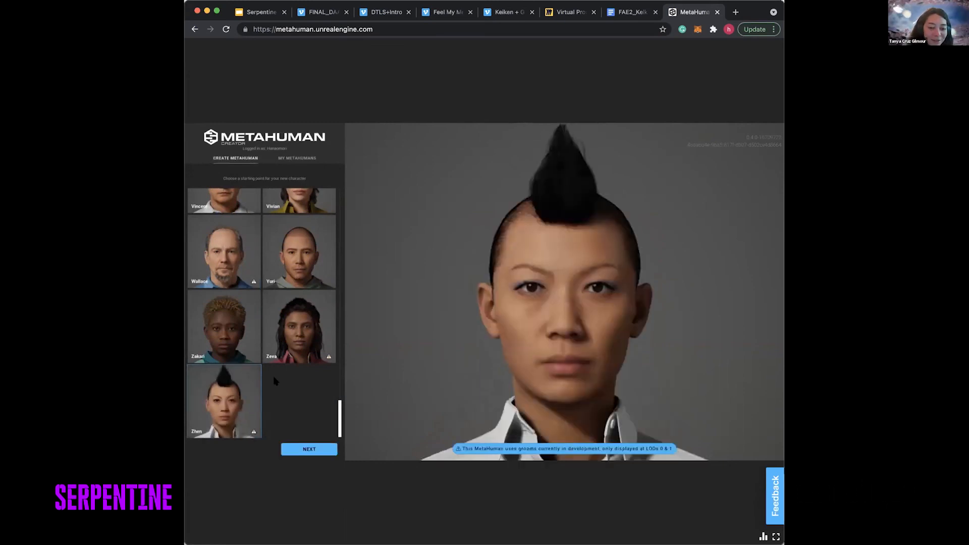
scroll(272, 379, up, 3)
scroll(275, 379, up, 5)
scroll(274, 380, down, 2)
scroll(274, 380, down, 6)
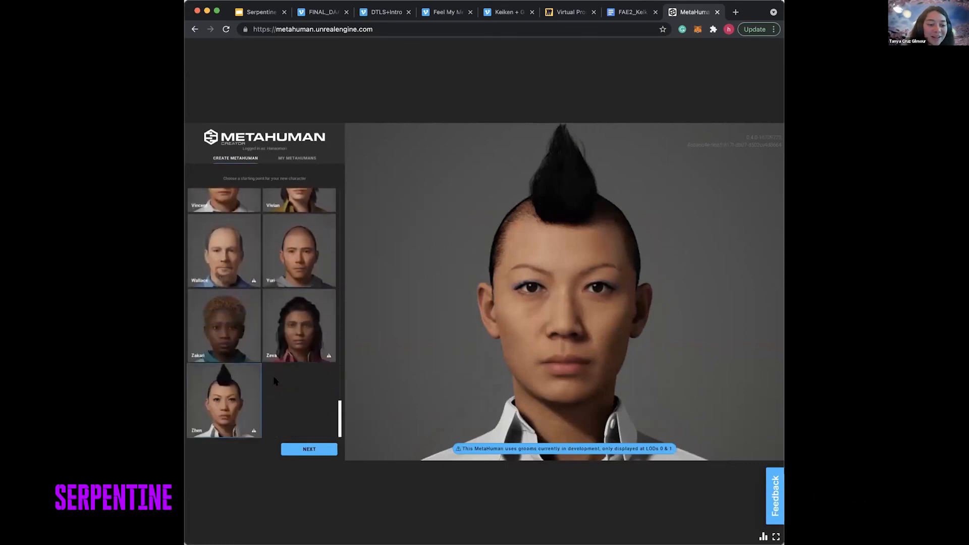
scroll(275, 382, up, 9)
Switch to the FAE2_Keiken_Demo document in Google Docs and review the instructions for creating, downloading and importing a MetaHuman
scroll(275, 381, up, 5)
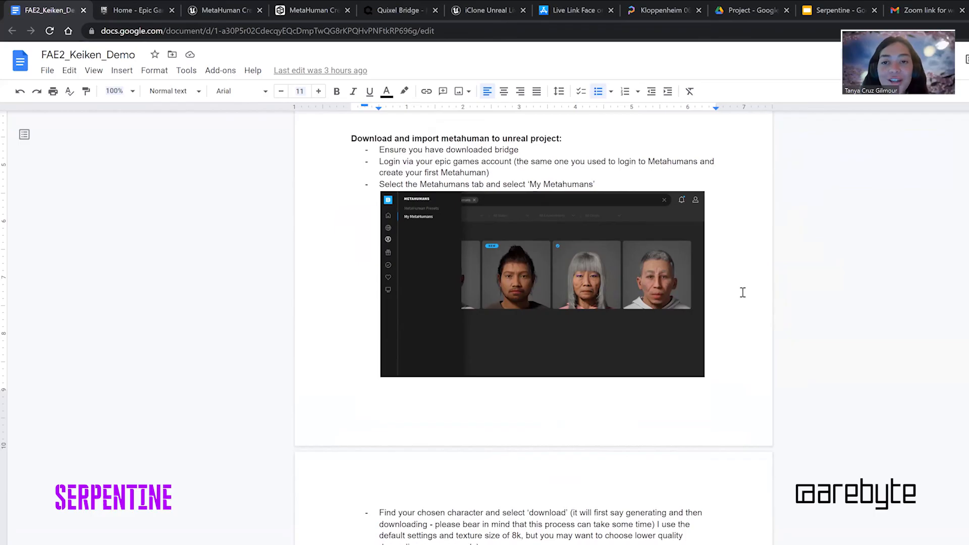
scroll(743, 292, up, 2)
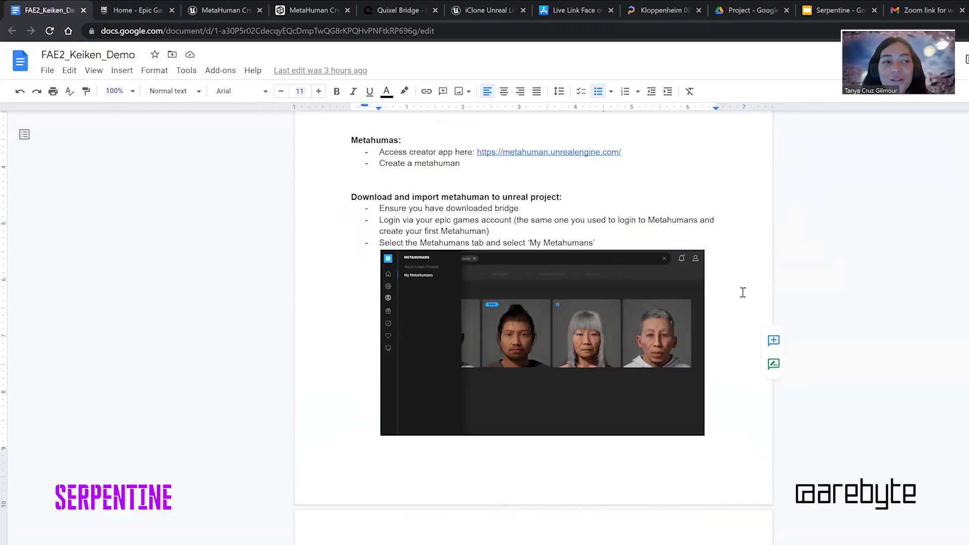
Review the document's MetaHuman download and import instructions along with the Quixel Bridge download page
scroll(742, 292, down, 2)
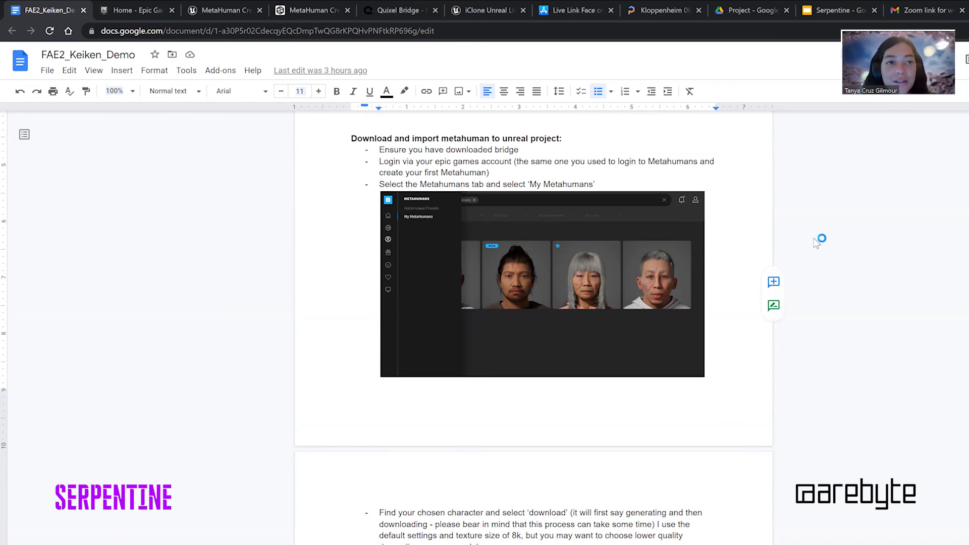
click(402, 11)
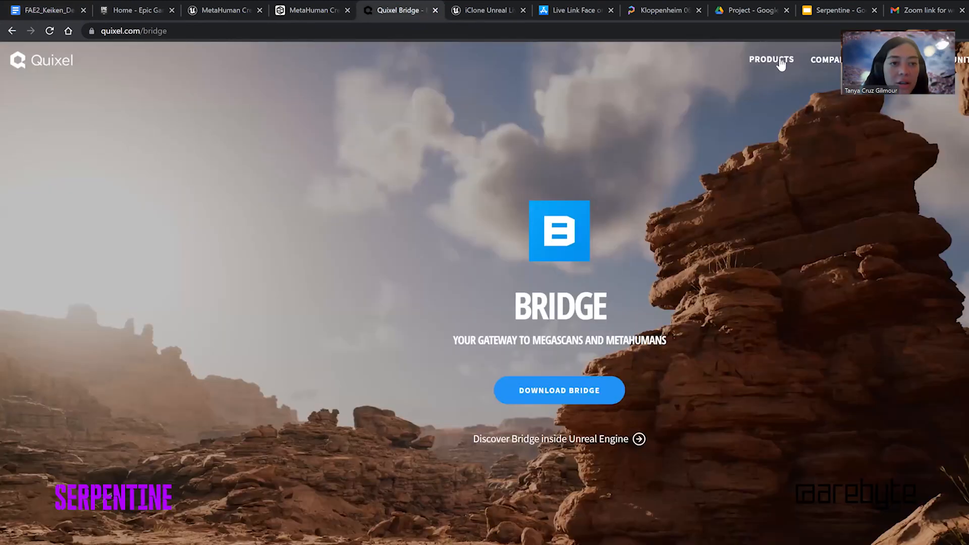
mouse_move(778, 63)
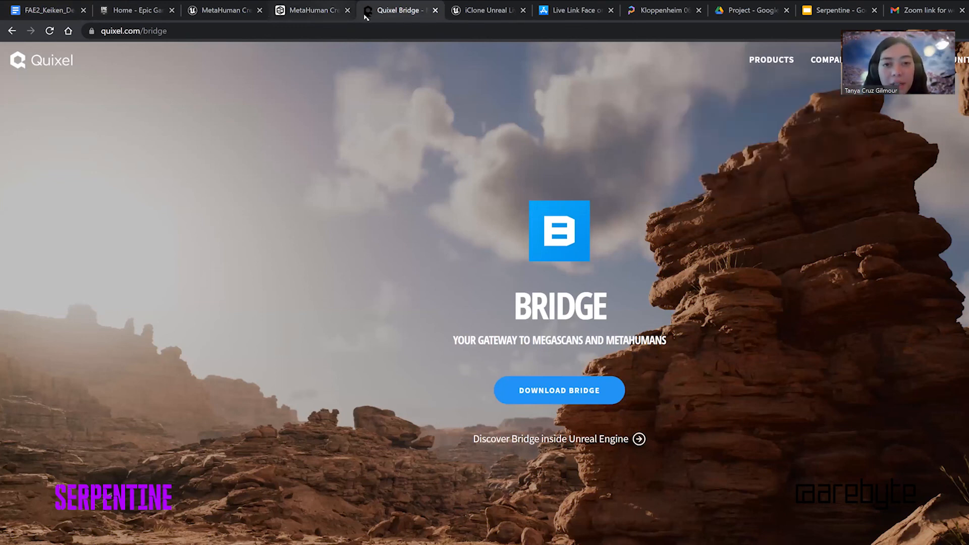
click(46, 10)
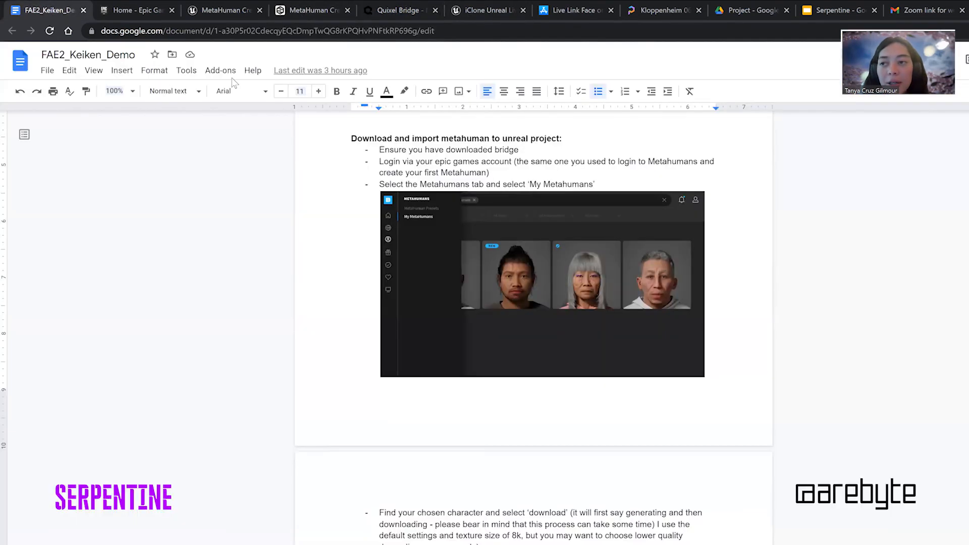
scroll(718, 310, down, 2)
scroll(719, 310, up, 2)
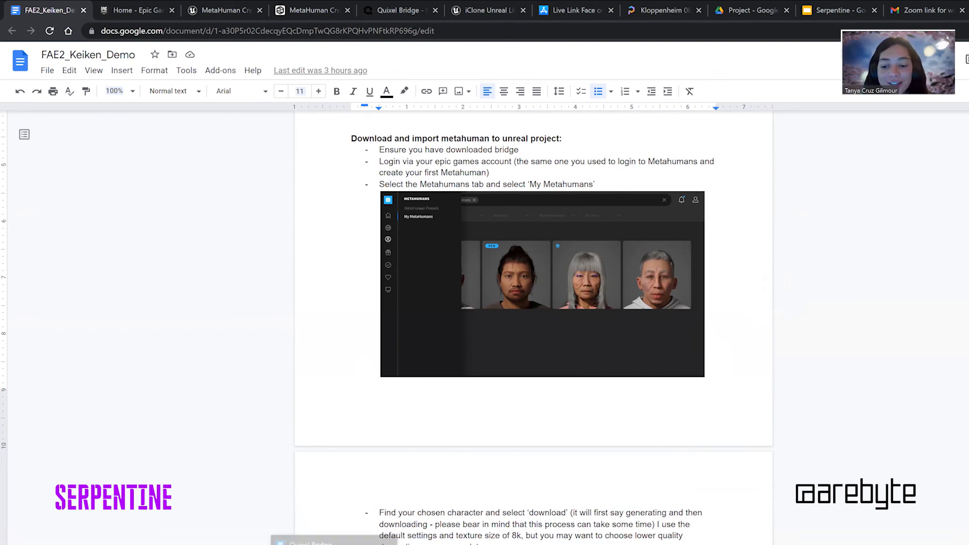
Switch to the Quixel Bridge app, close the Keiken details and look over the home page and account access
click(335, 541)
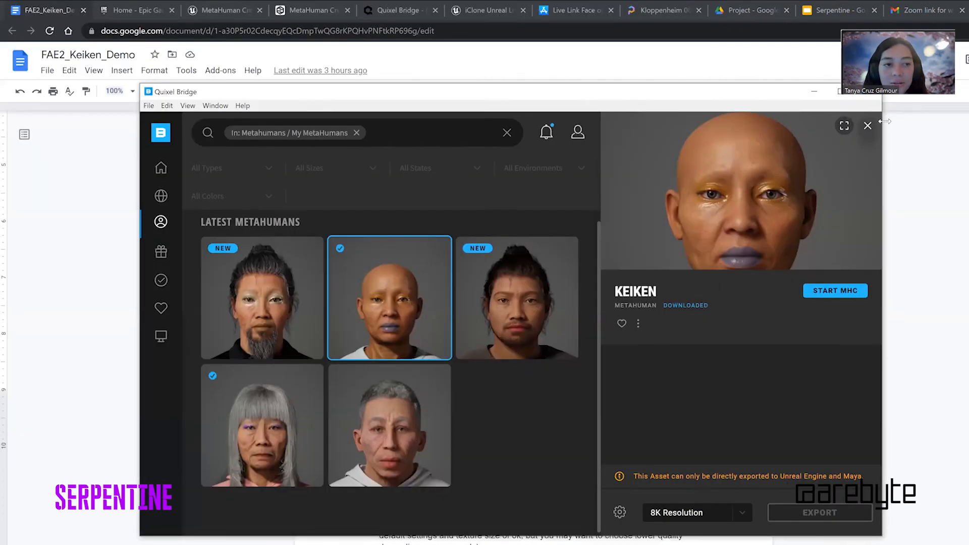
click(869, 126)
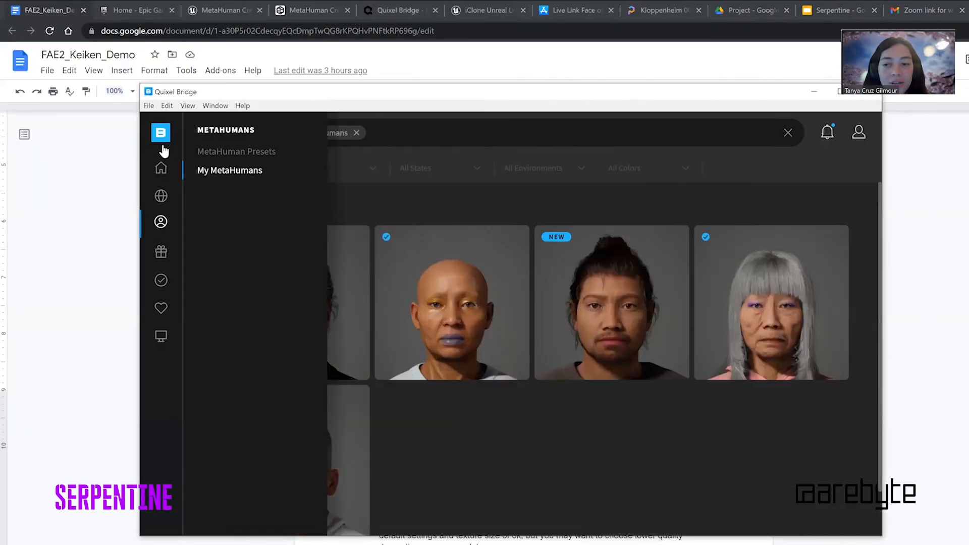
click(160, 167)
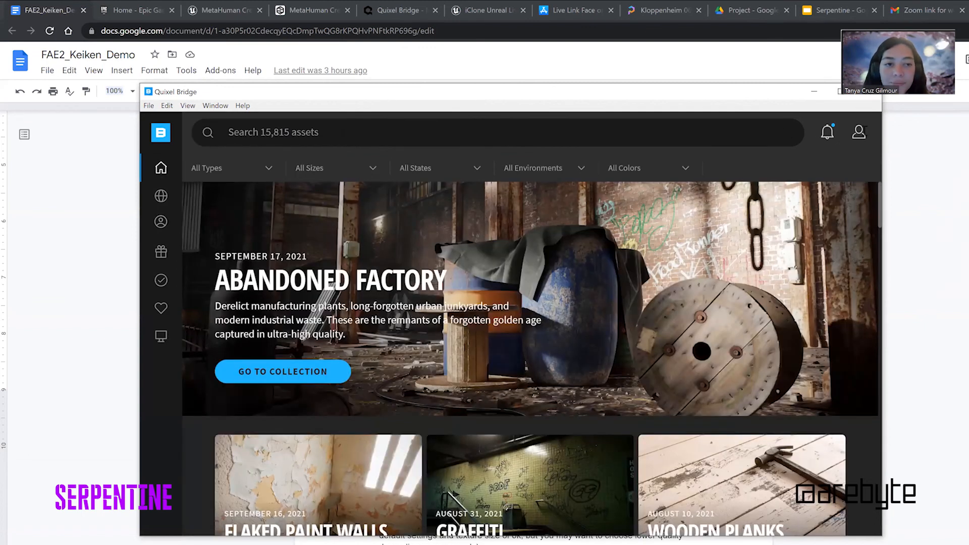
click(859, 135)
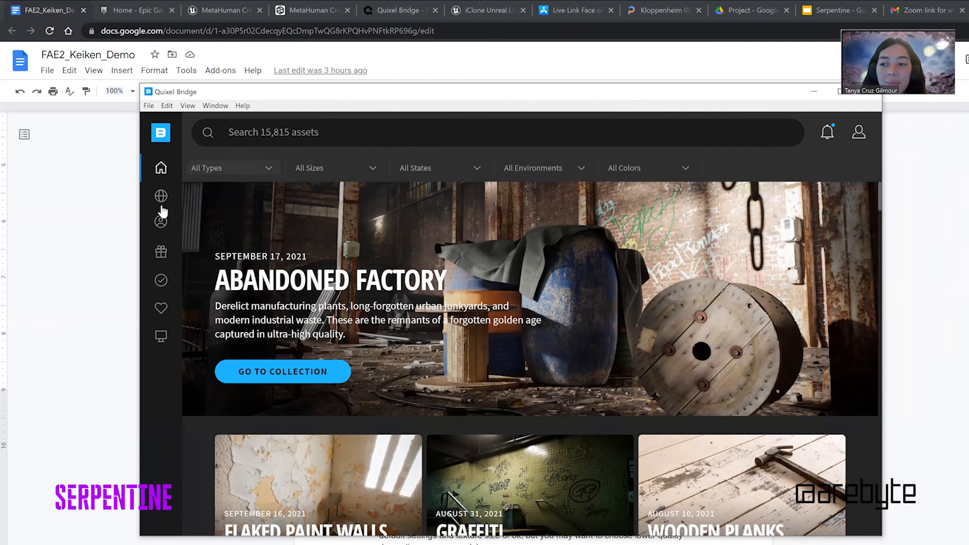
Browse the MetaHuman Presets collection in Quixel Bridge
mouse_move(163, 235)
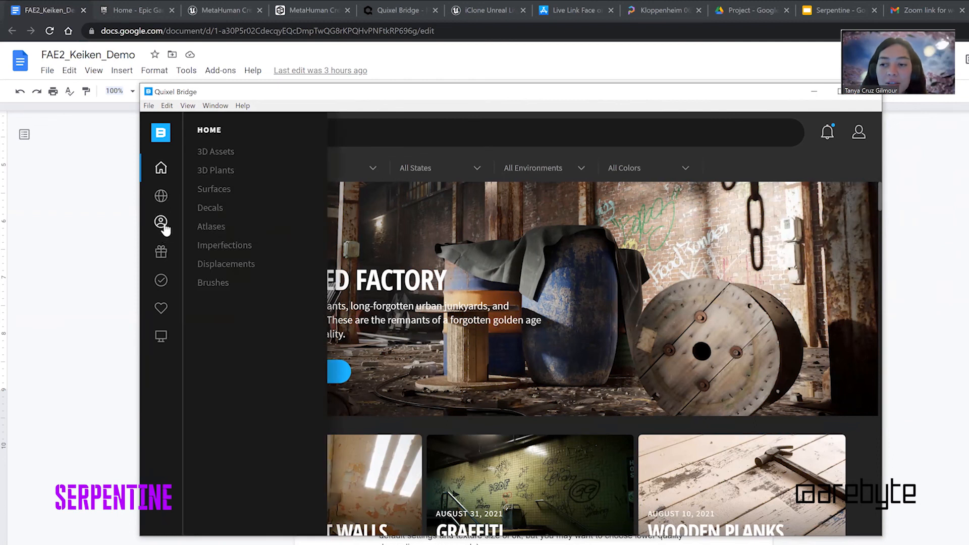
click(161, 226)
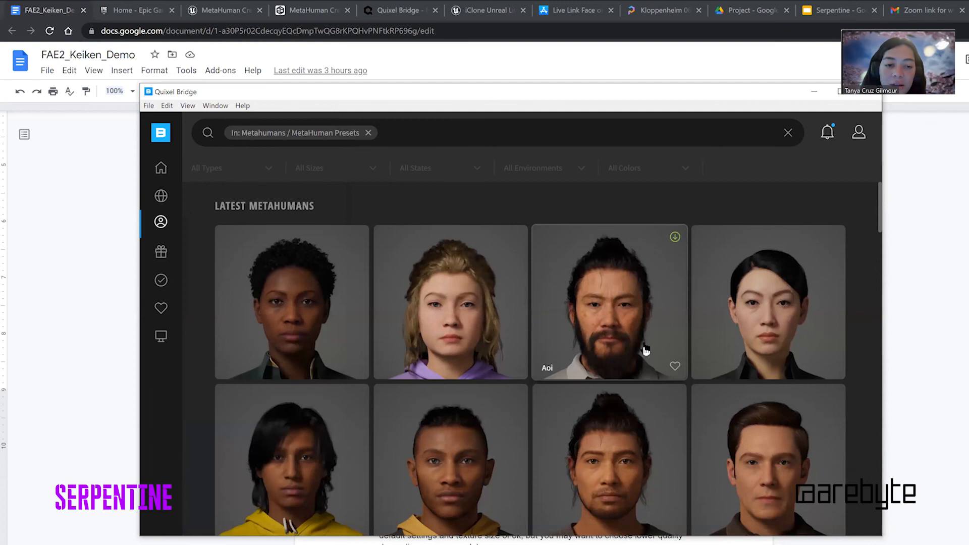
scroll(646, 350, down, 6)
scroll(646, 350, down, 10)
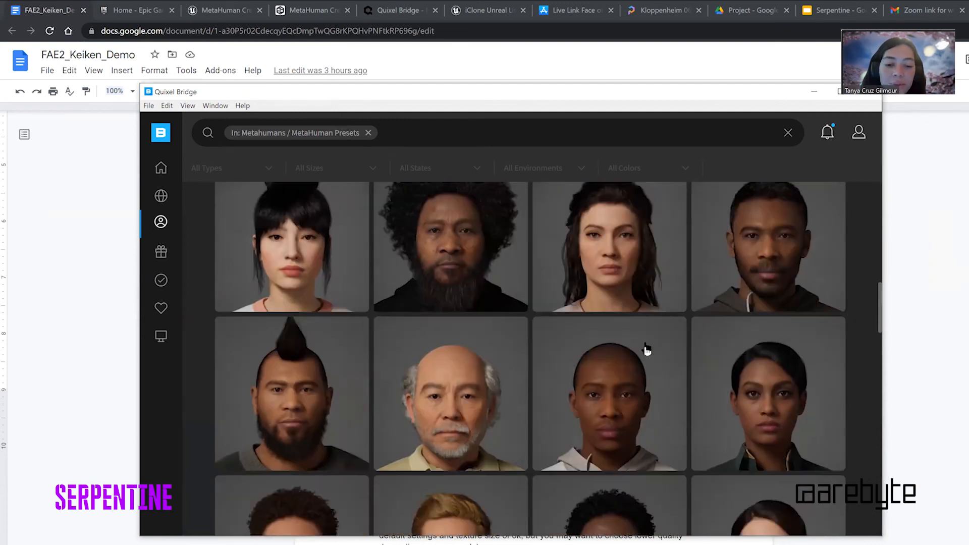
scroll(641, 346, up, 7)
scroll(639, 346, up, 5)
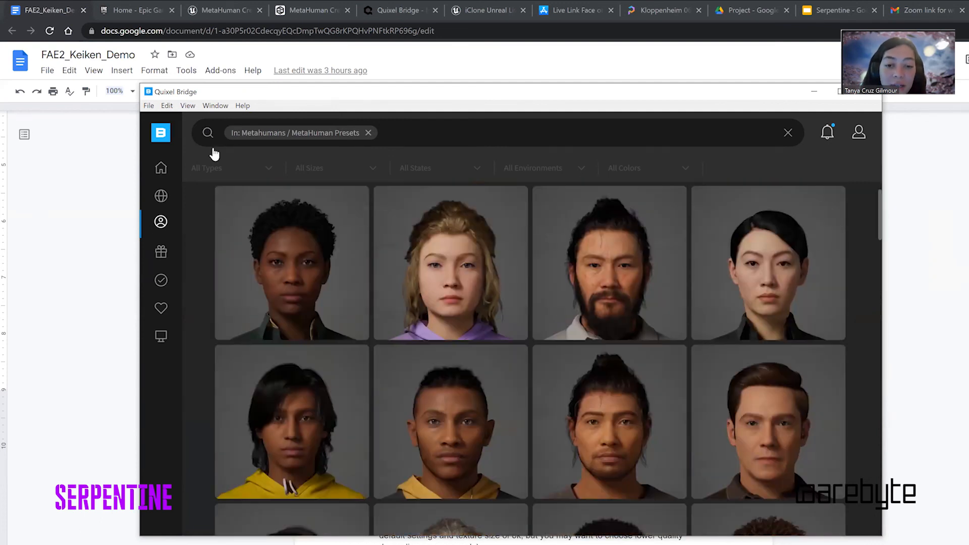
Show the My MetaHumans collection and look through the saved characters
mouse_move(223, 176)
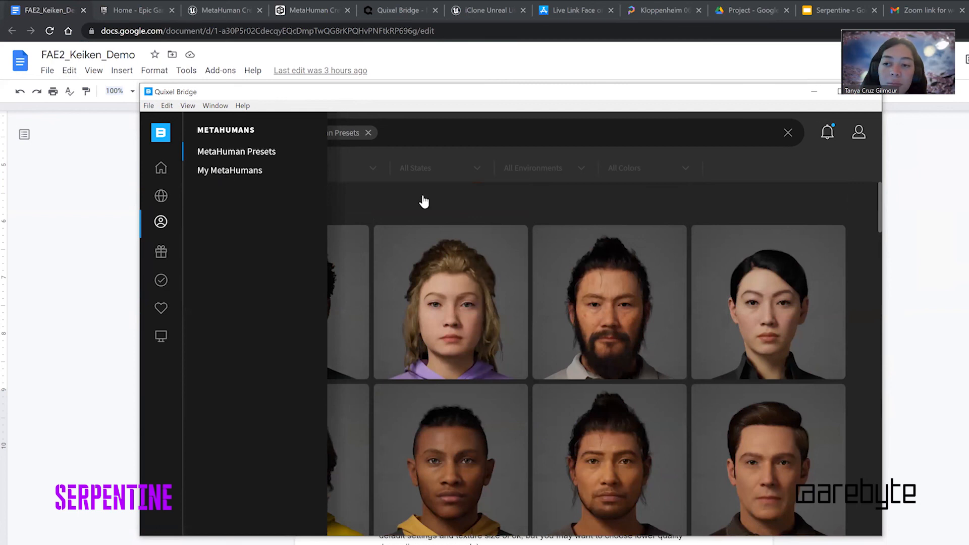
click(230, 171)
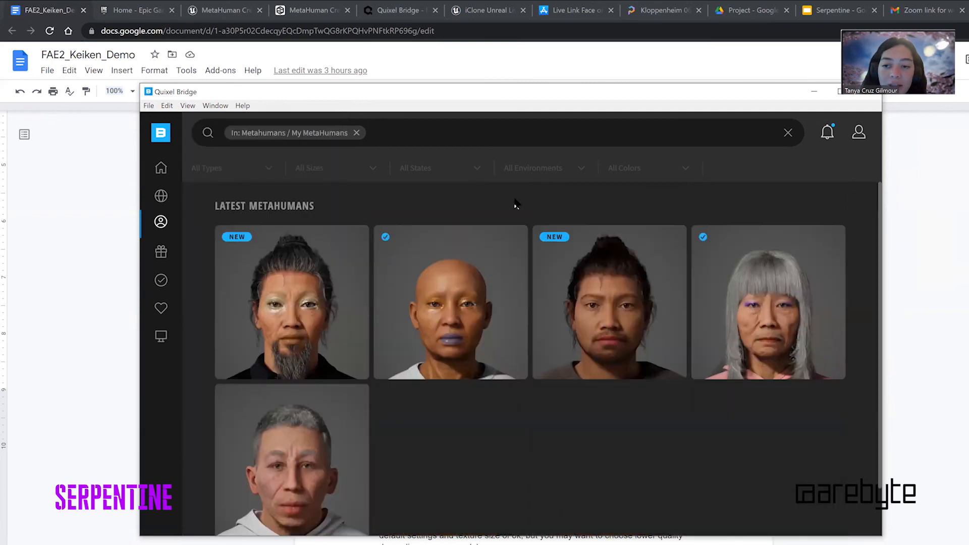
scroll(518, 182, down, 1)
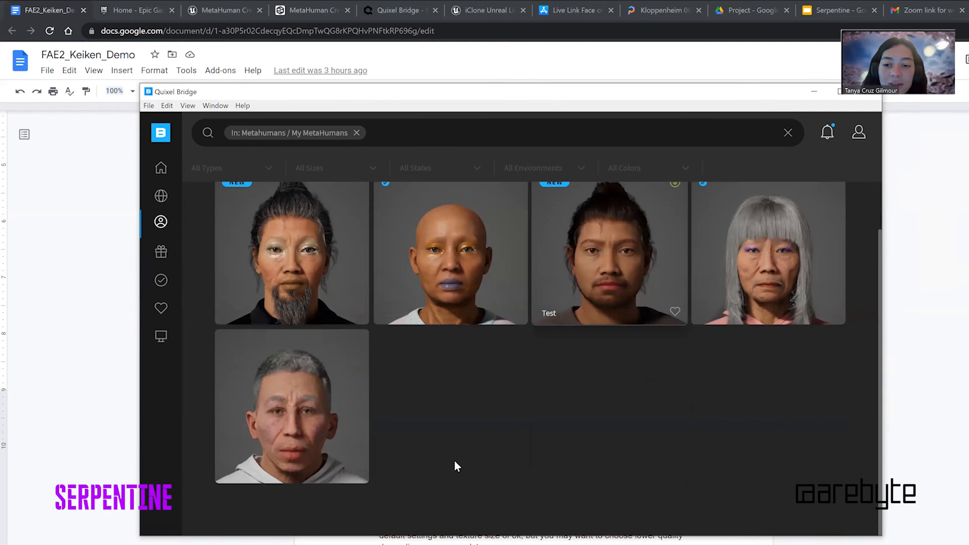
scroll(453, 460, up, 1)
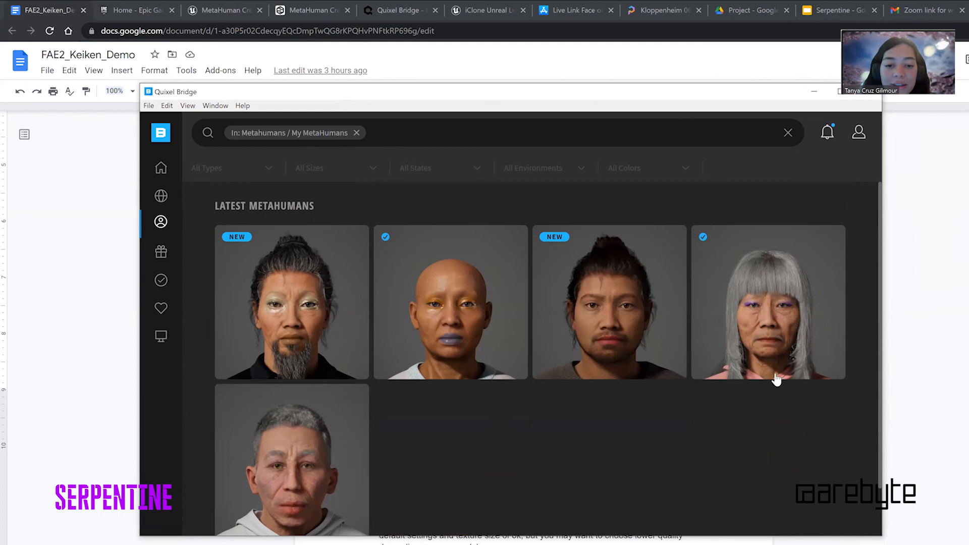
Review the texture resolution options for the Natalia MetaHuman and start its download at 8K Resolution
click(315, 293)
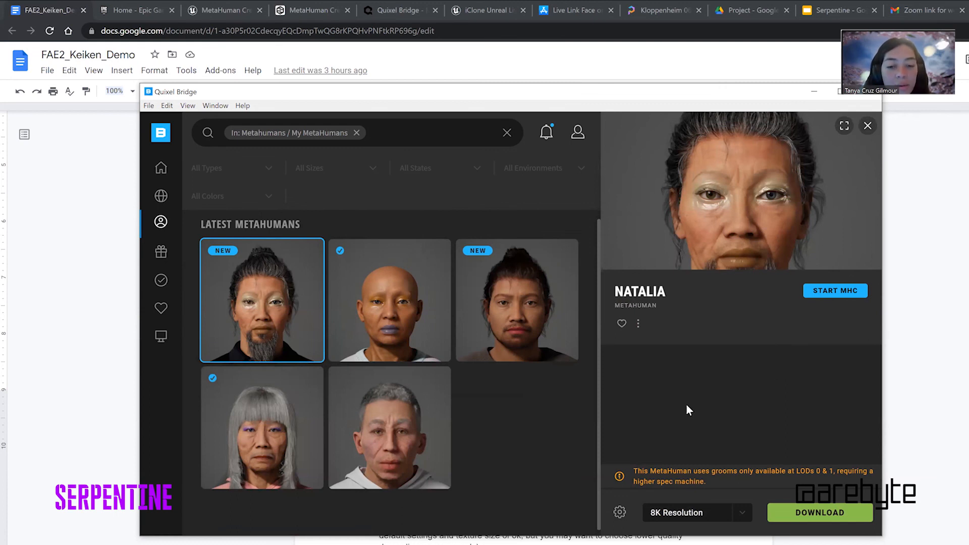
click(742, 513)
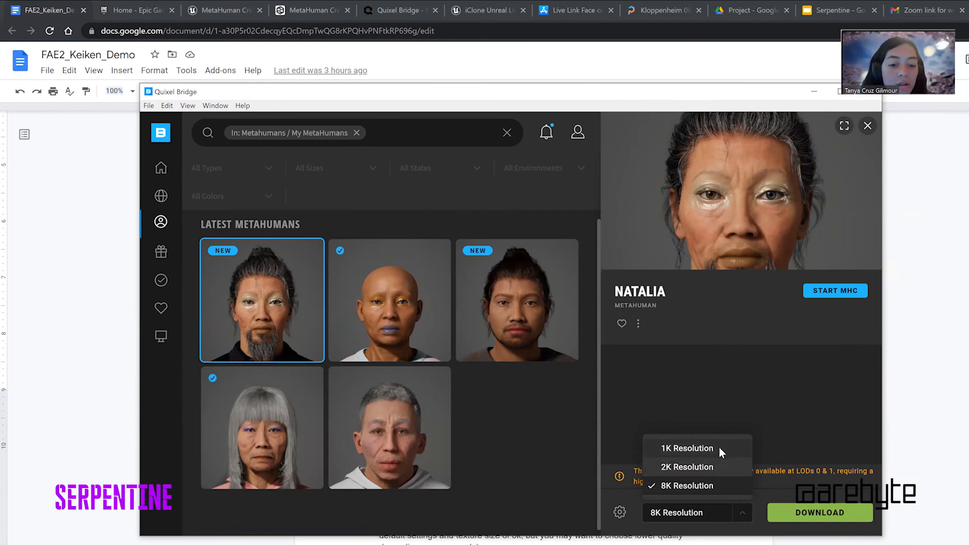
click(798, 424)
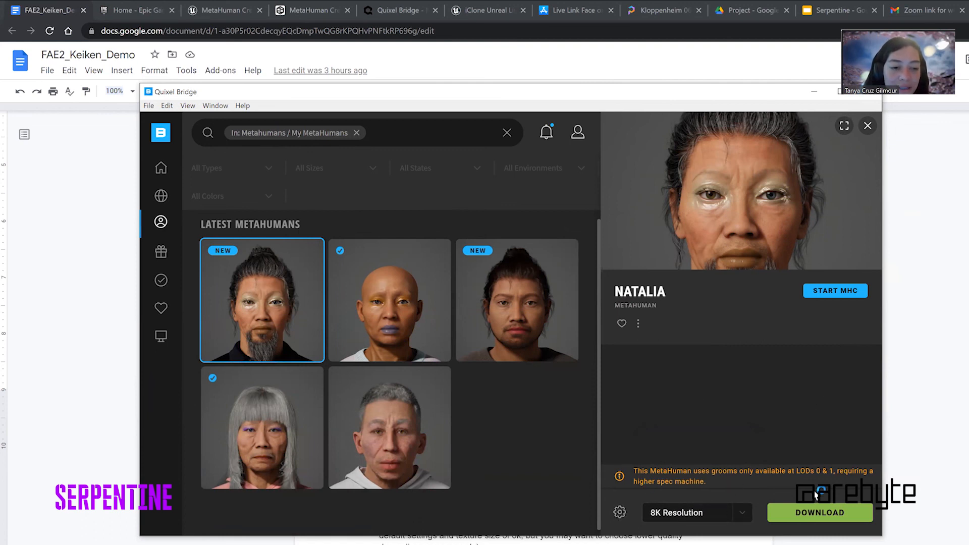
click(829, 516)
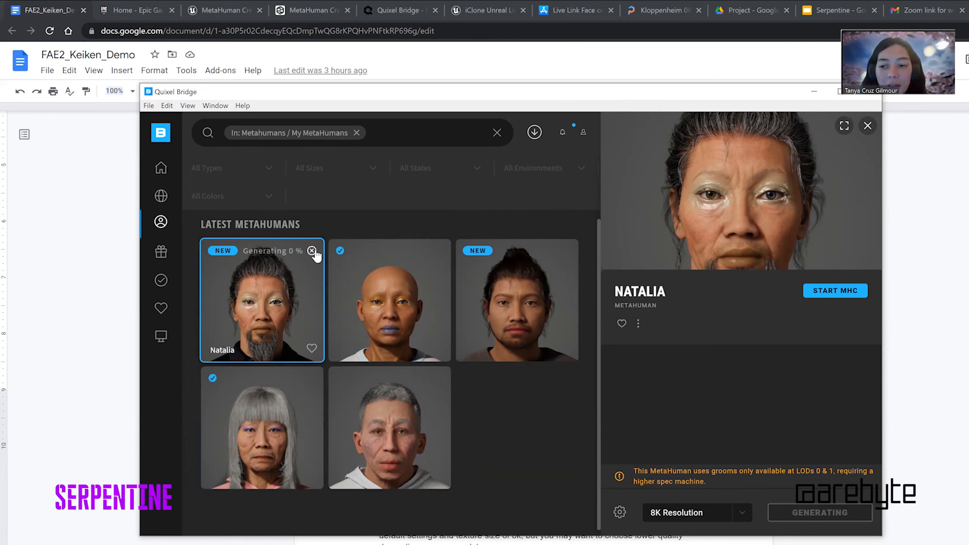
Cancel the generation of the Natalia MetaHuman and close its details
mouse_move(439, 268)
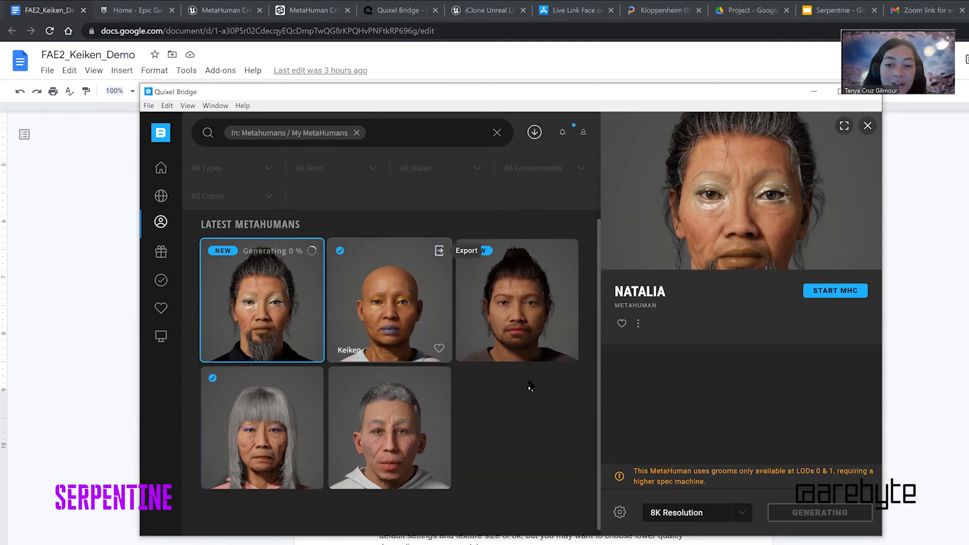
mouse_move(309, 255)
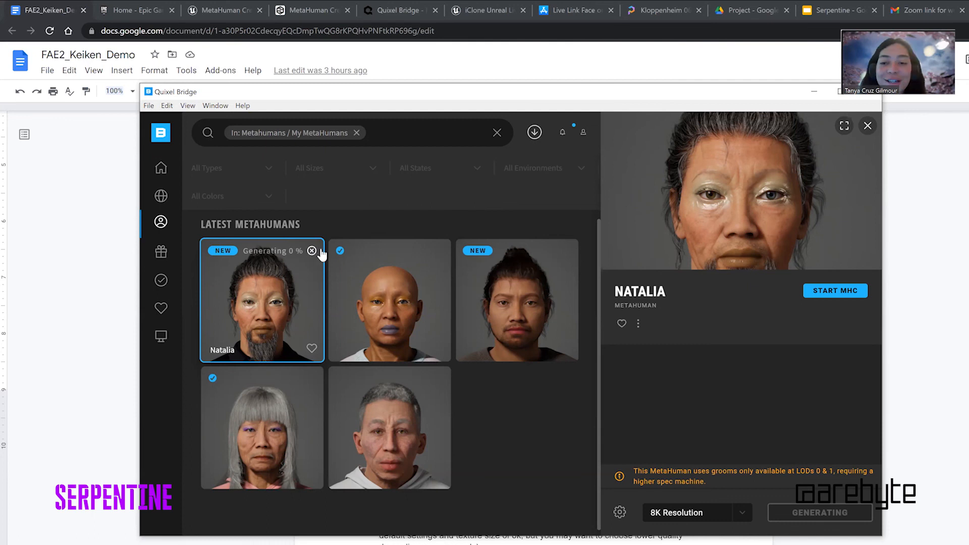
click(404, 223)
mouse_move(460, 284)
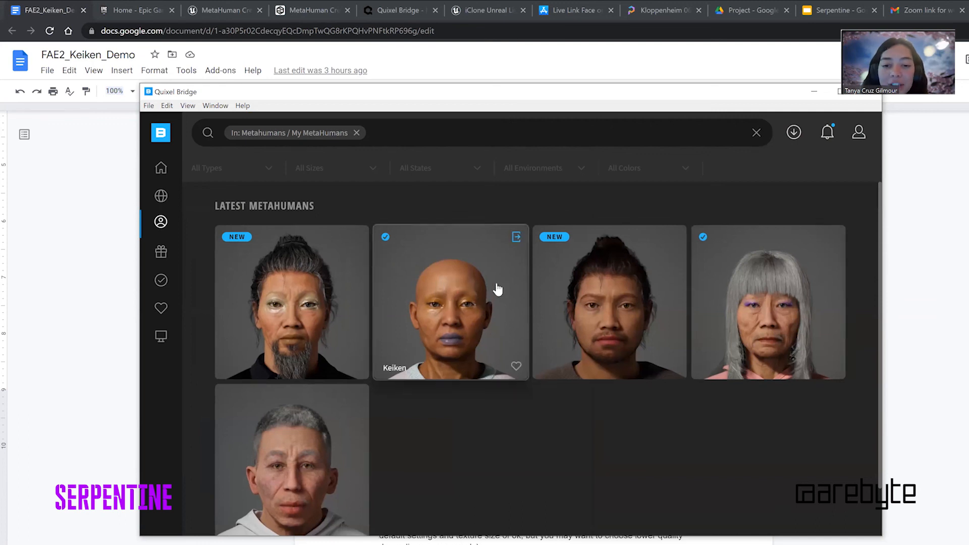
Switch to the Epic Games Launcher and launch Unreal Engine 4.26.1
click(469, 304)
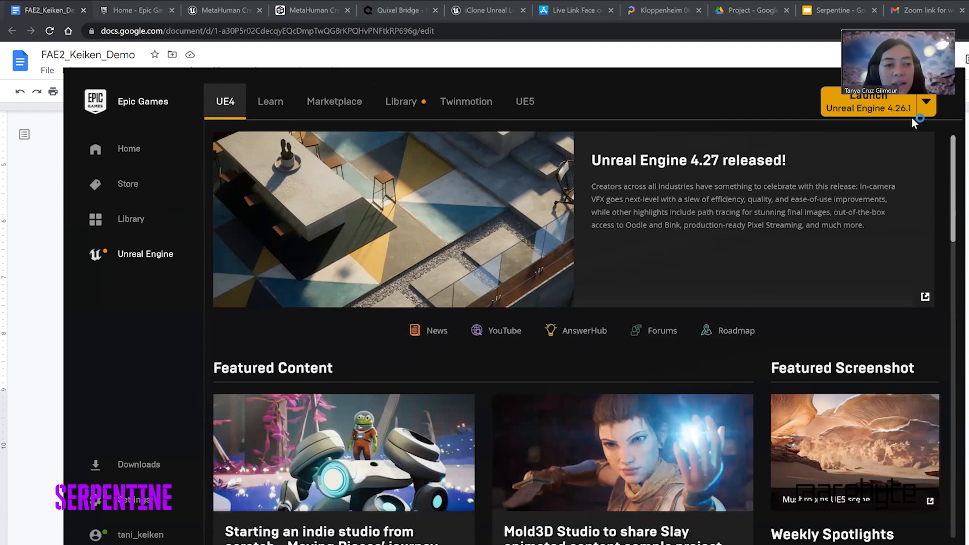
click(891, 110)
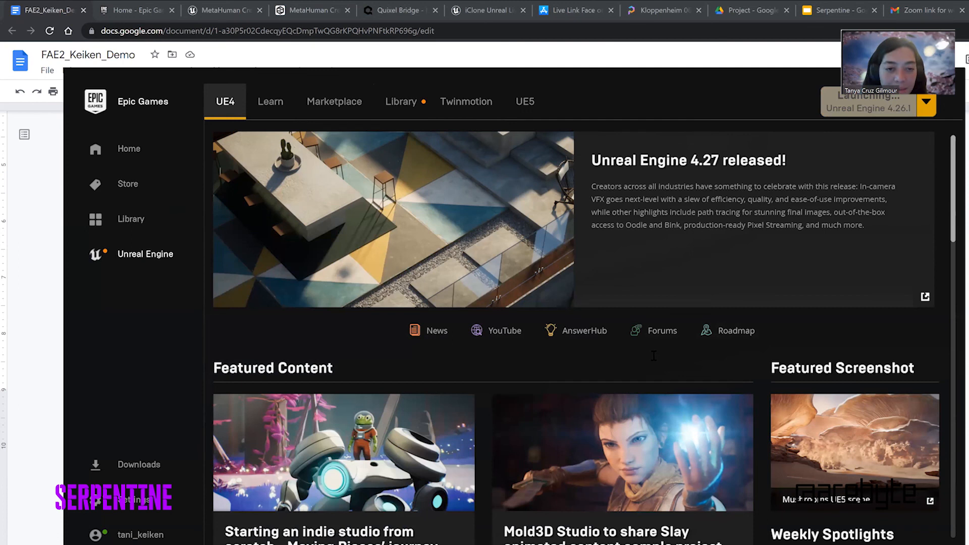
Switch to the FAE2_Keiken_Demo document and review the steps and screenshots for creating a new Unreal project
scroll(707, 277, down, 2)
scroll(711, 280, up, 2)
scroll(654, 386, down, 2)
scroll(559, 378, down, 2)
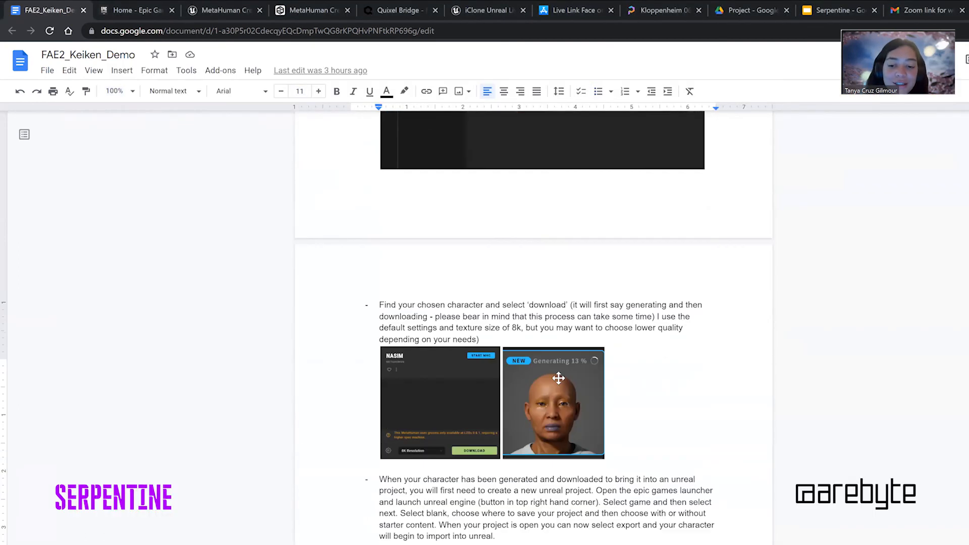
scroll(558, 379, down, 1)
scroll(548, 438, down, 1)
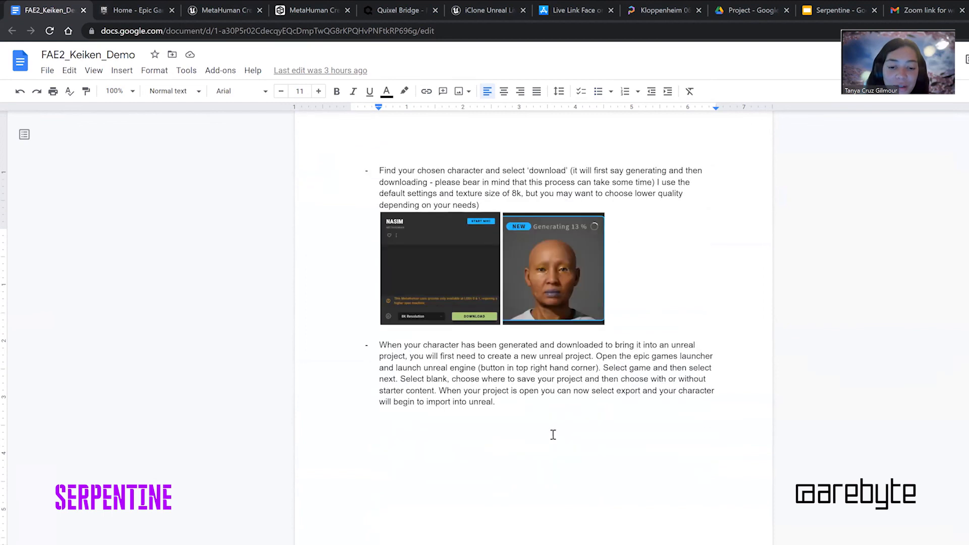
scroll(553, 419, down, 5)
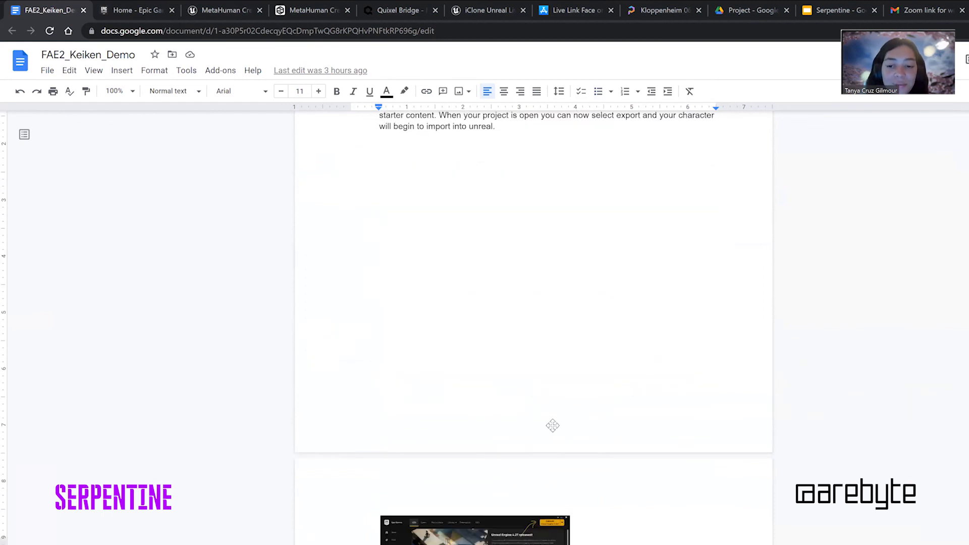
scroll(525, 490, down, 3)
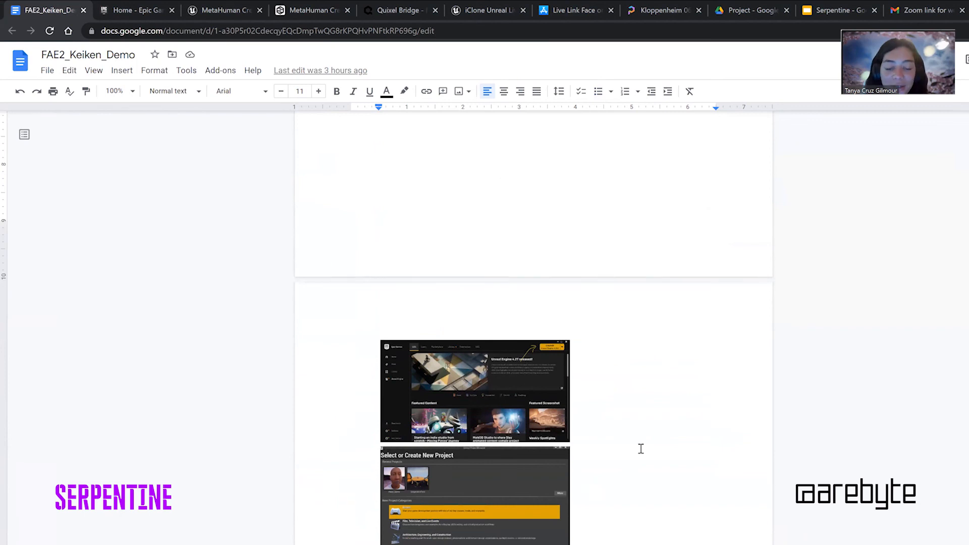
scroll(638, 439, down, 2)
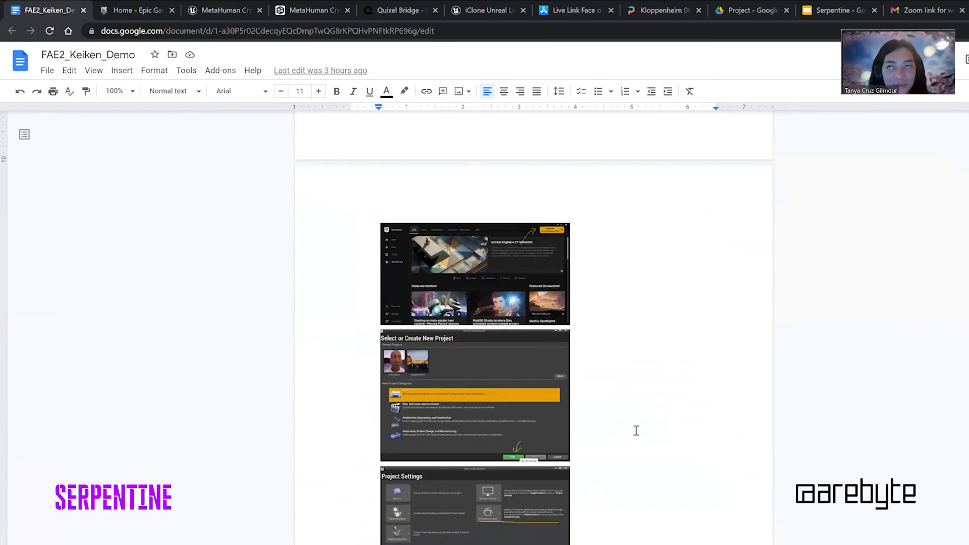
scroll(636, 430, down, 1)
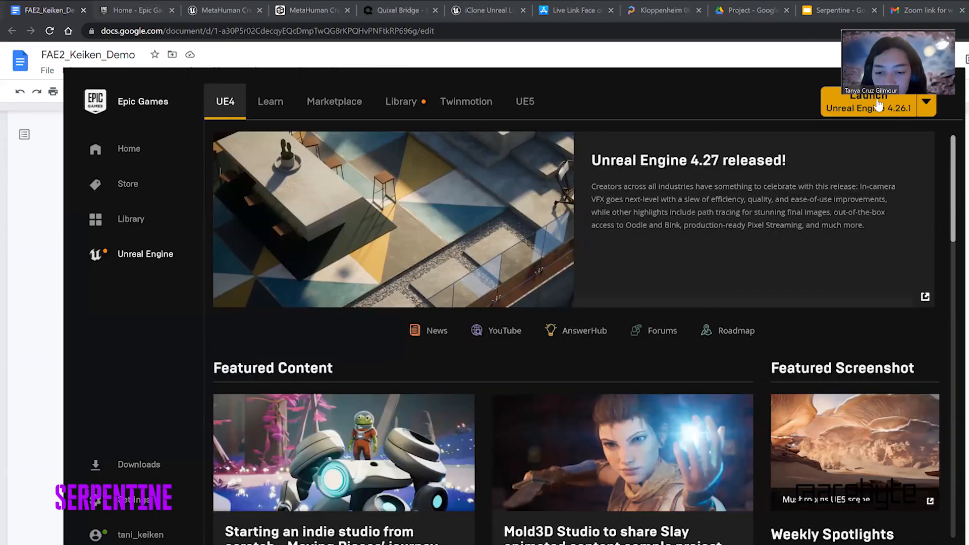
Return to the Epic Games Launcher and begin a new Unreal project in the Games category, continuing to template selection
click(865, 97)
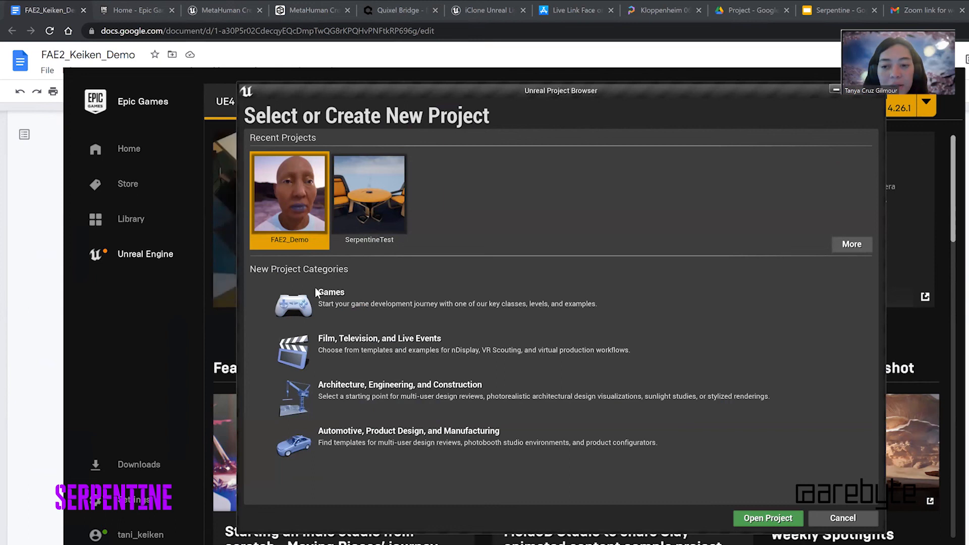
click(328, 302)
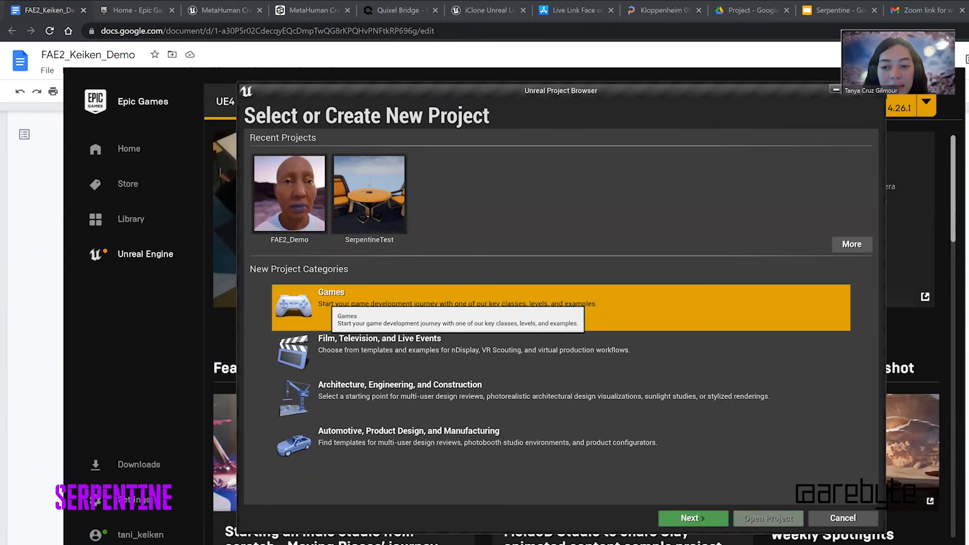
click(709, 523)
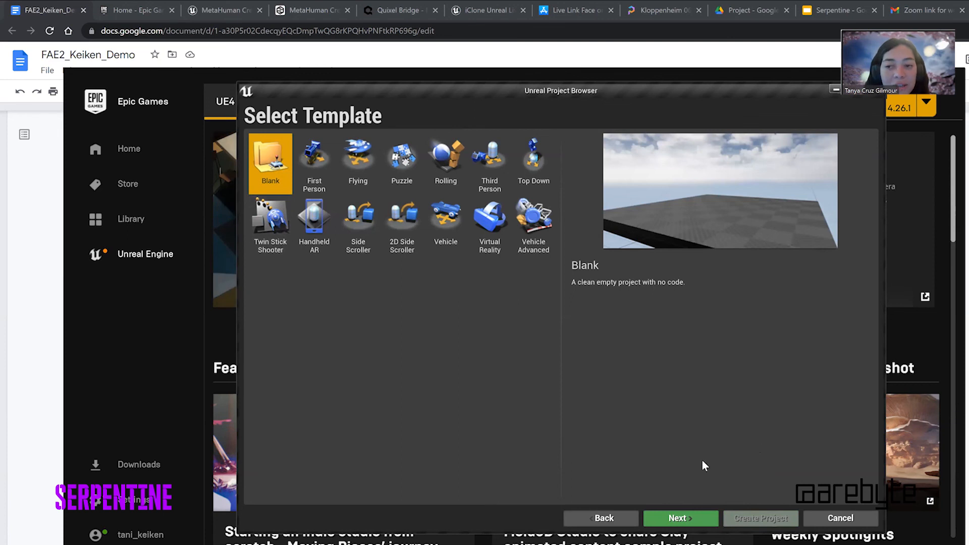
Accept the Blank template and review the starter content options, leaving With Starter Content selected
click(695, 520)
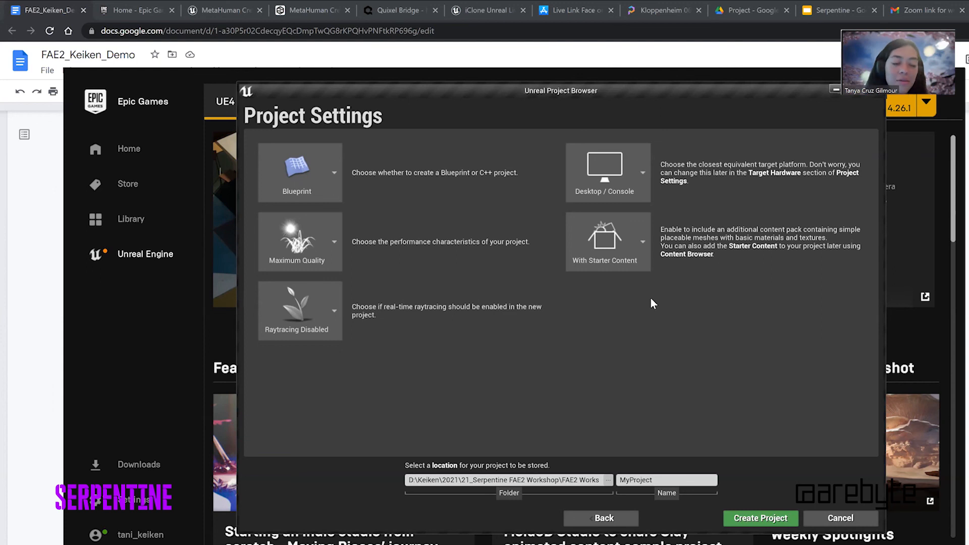
click(645, 248)
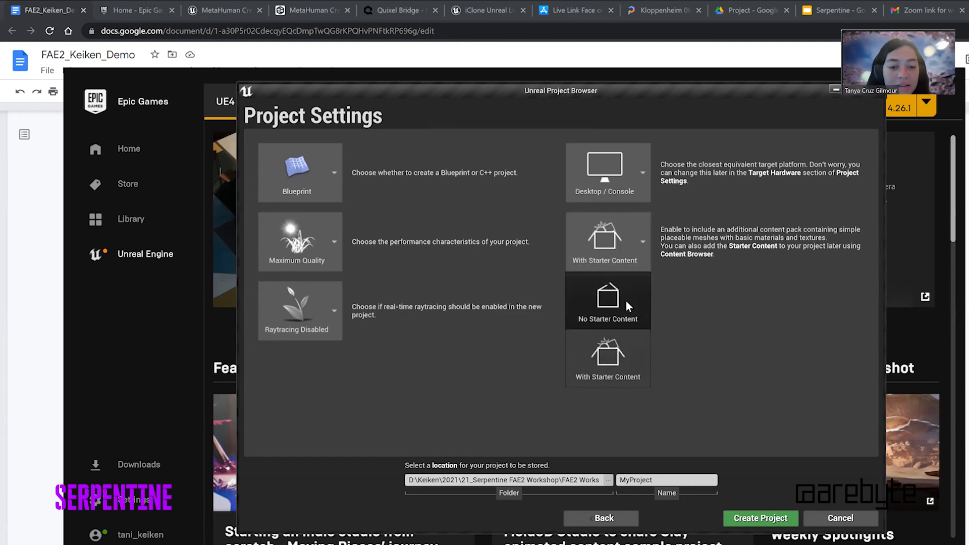
click(698, 316)
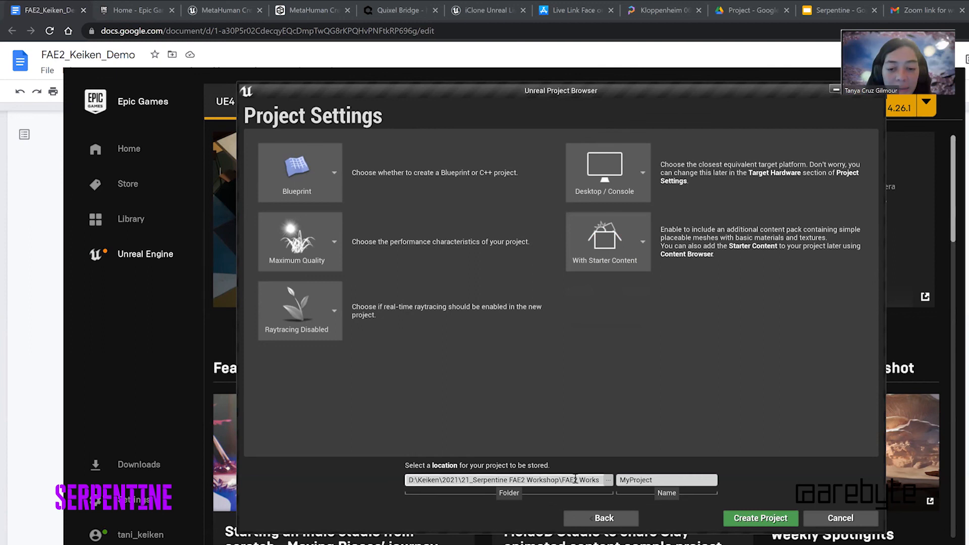
Keep the FAE2 Workshop folder as the location, name the project MyProject_1 and create it
click(608, 480)
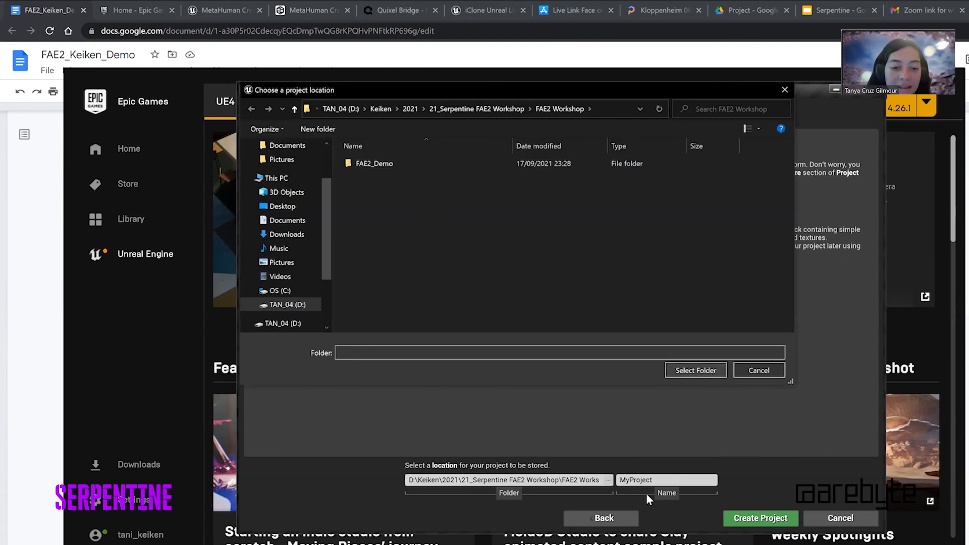
drag(676, 480, 617, 480)
double_click(703, 479)
click(662, 481)
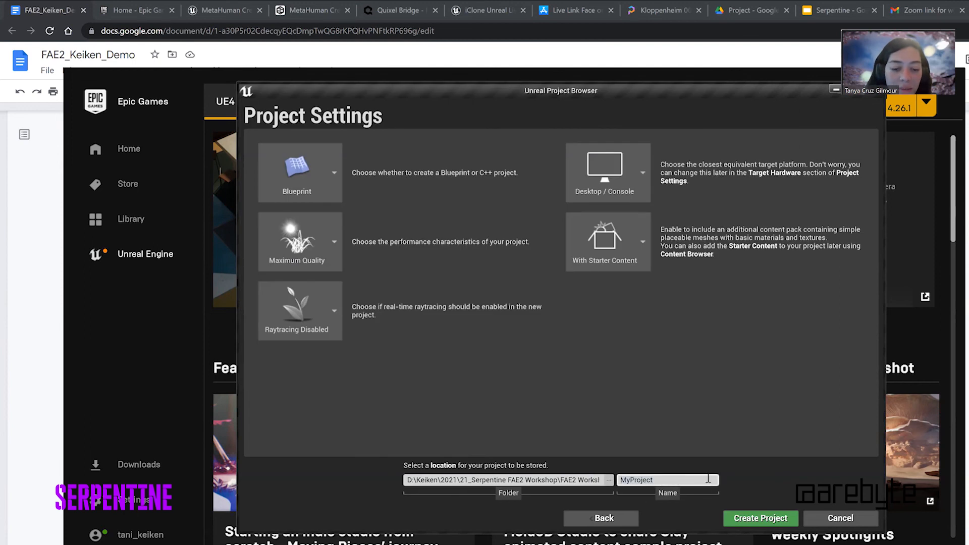
text(_1)
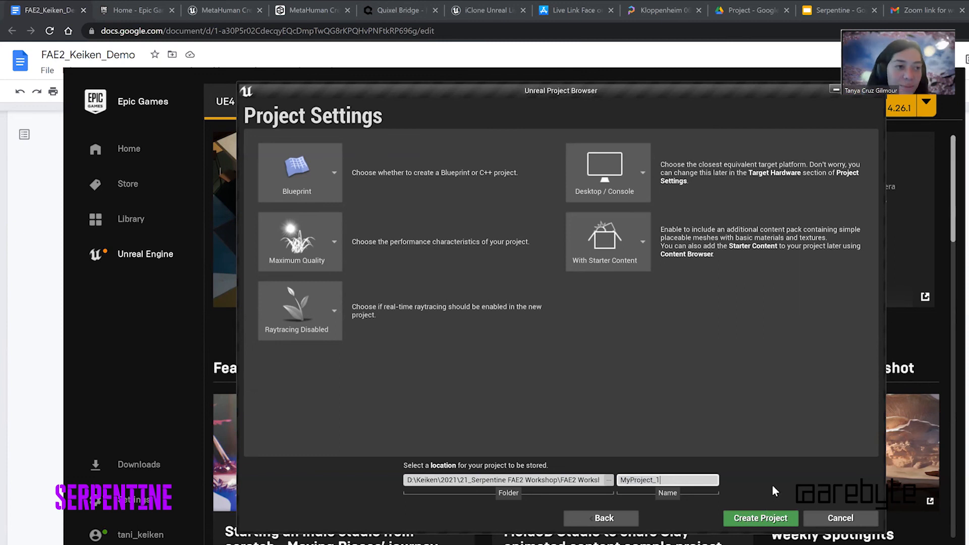
click(767, 522)
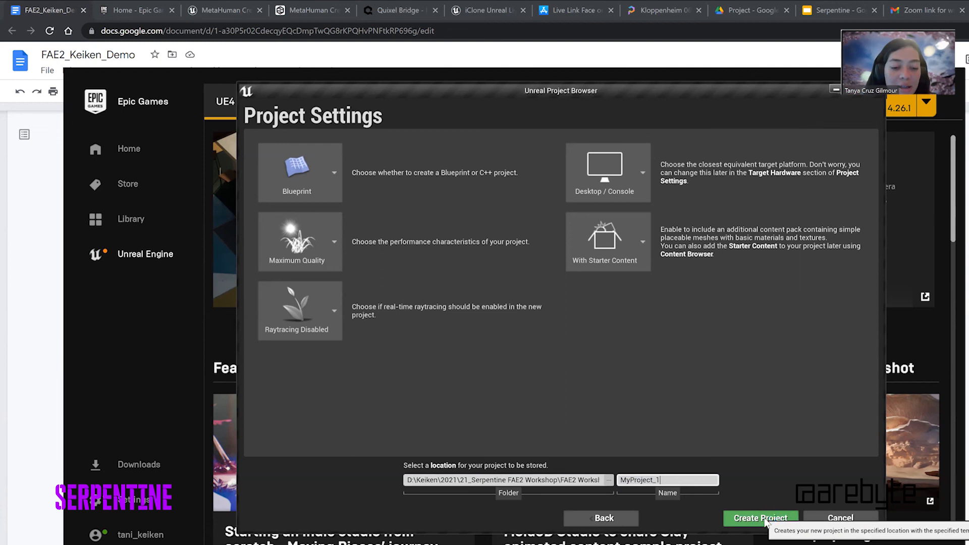
click(794, 512)
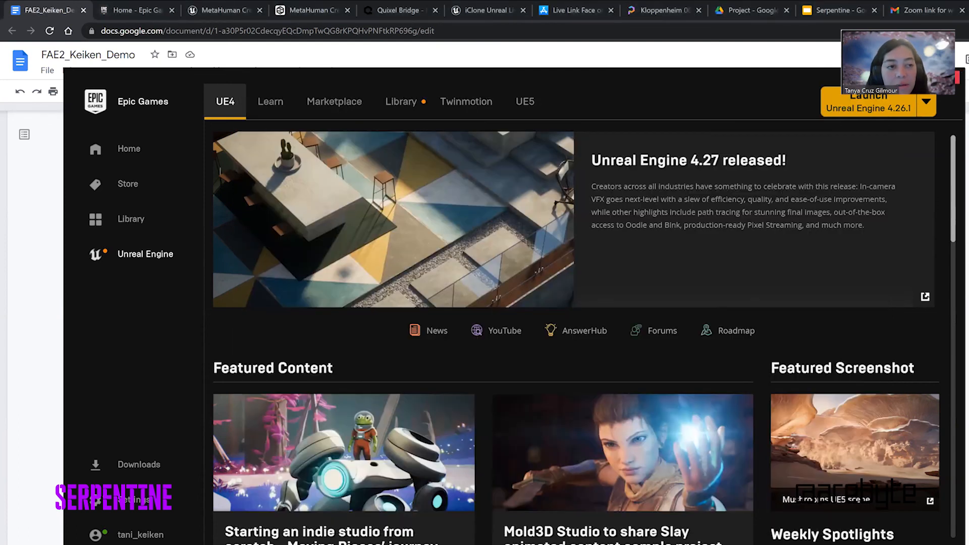
Close the Epic Games Launcher and Task Manager windows and bring up the MyProject_1 editor
click(956, 77)
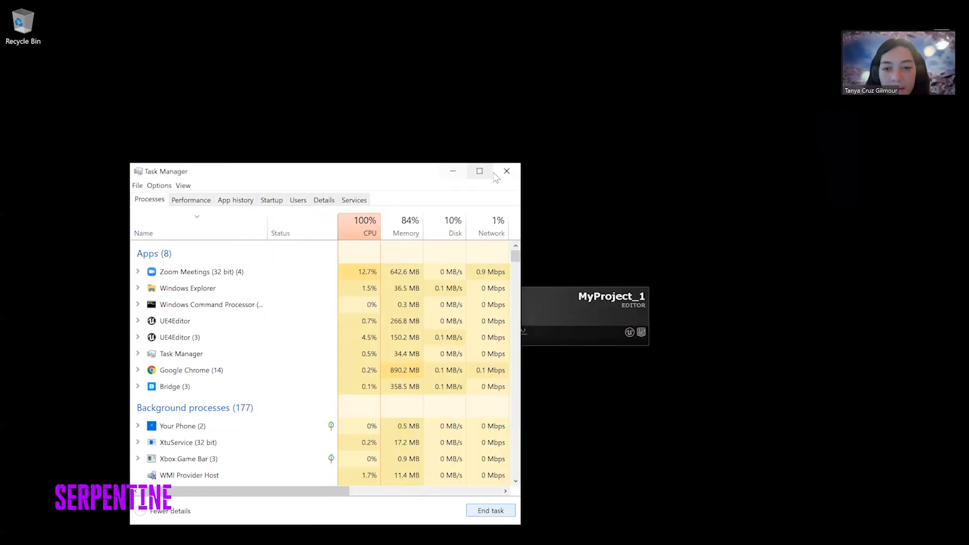
click(506, 171)
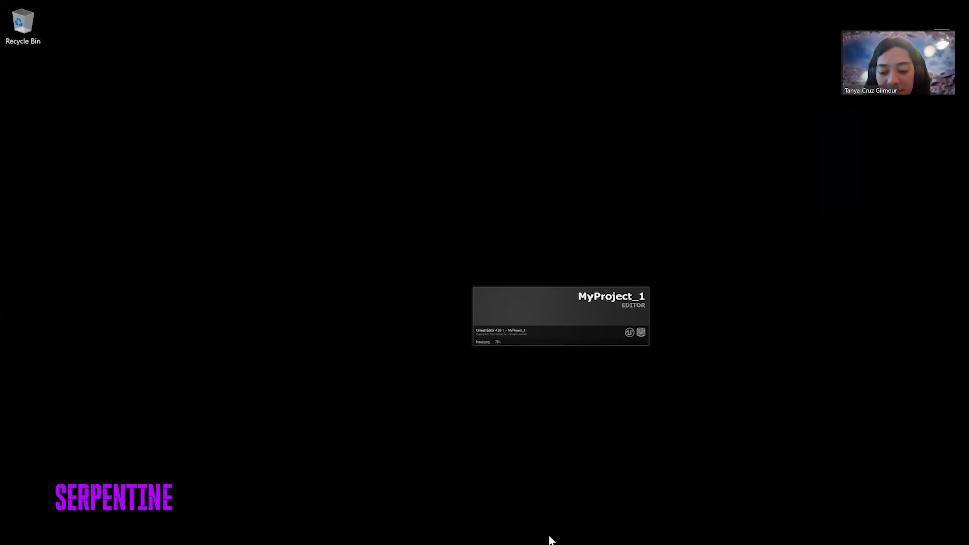
mouse_move(502, 539)
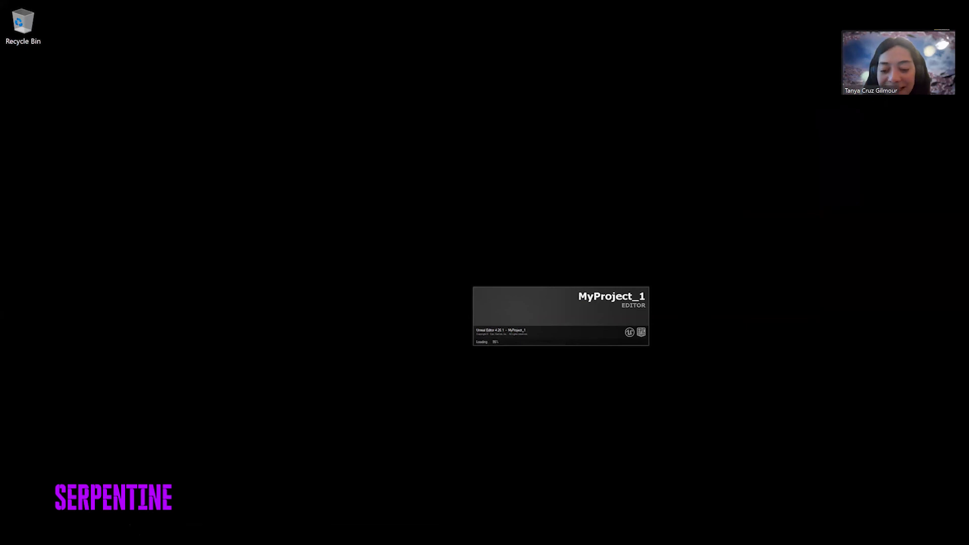
click(333, 539)
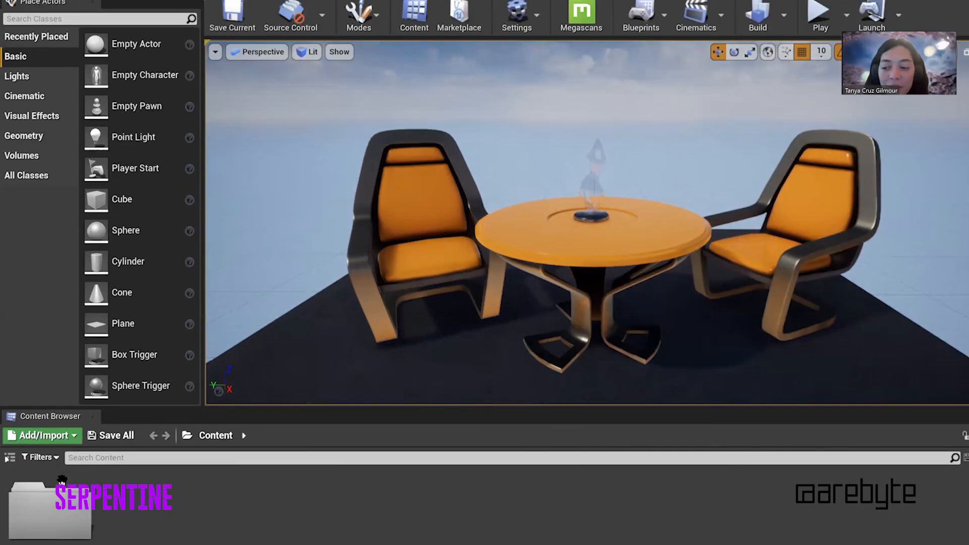
Show the folder tree in the Content Browser and expand the StarterContent folder
click(10, 458)
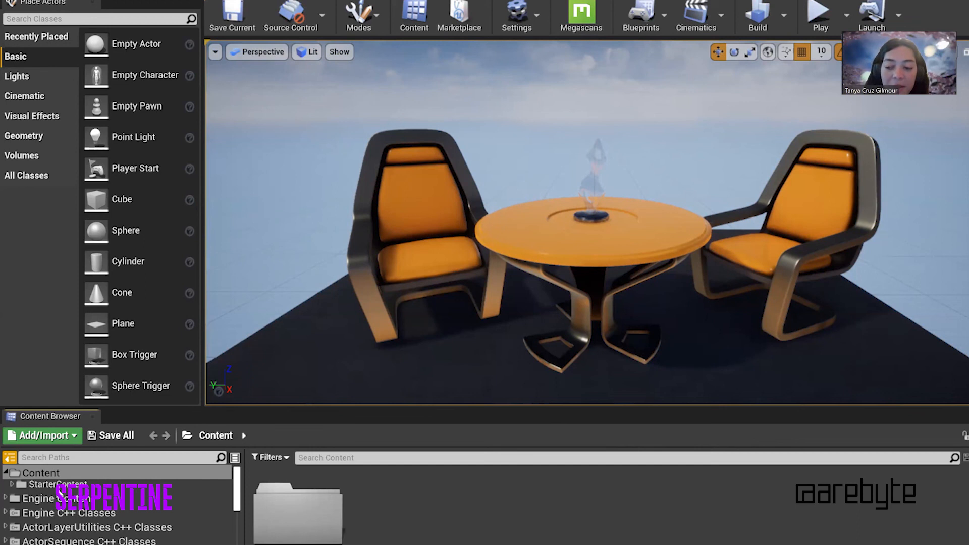
click(12, 484)
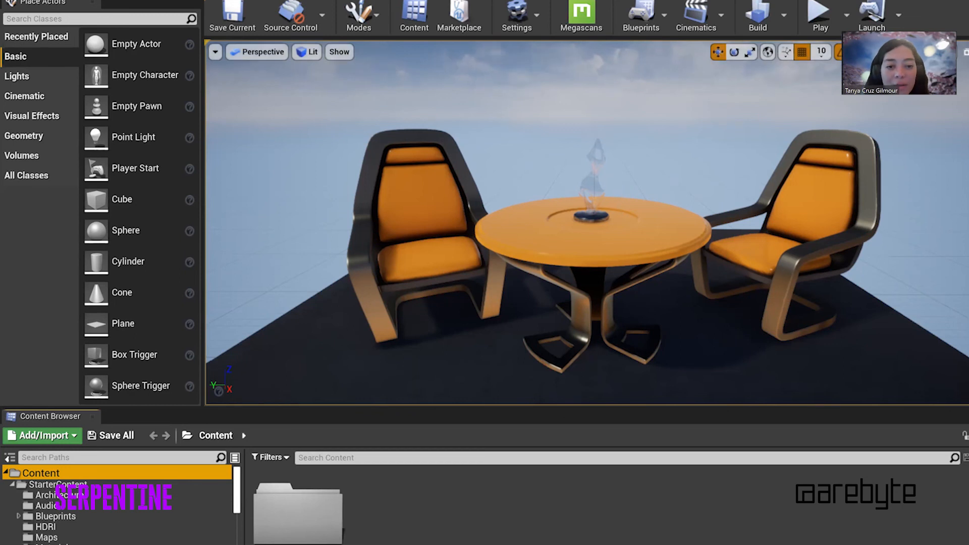
Look around the default level's table and chairs from different camera angles in the perspective viewport
drag(686, 277, 686, 354)
drag(686, 277, 656, 227)
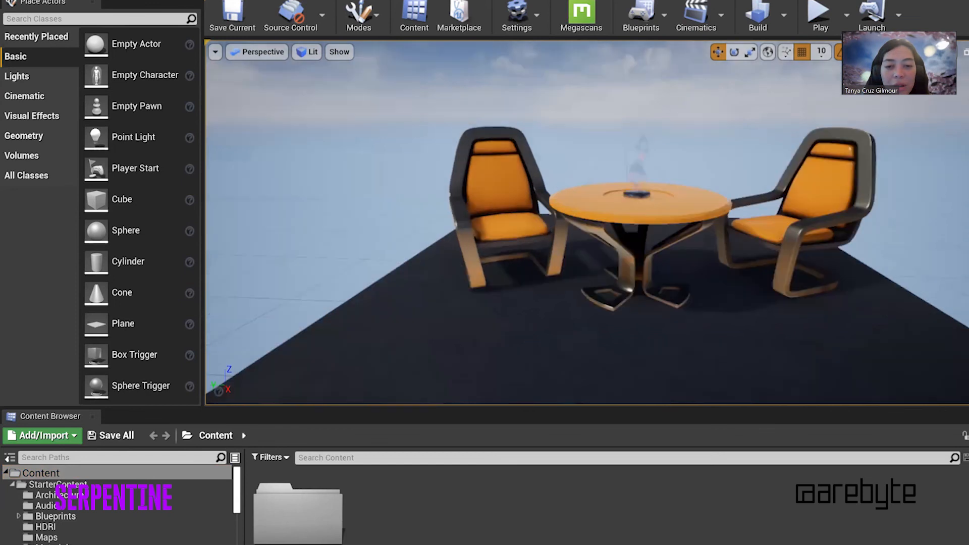
right_drag(686, 277, 484, 253)
right_drag(686, 277, 888, 257)
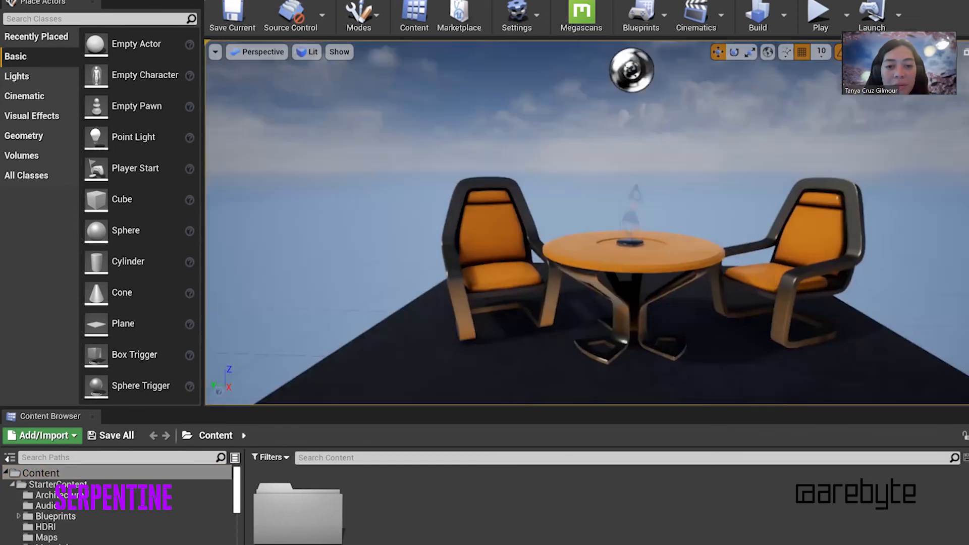
drag(738, 281, 717, 262)
click(738, 282)
drag(604, 186, 636, 199)
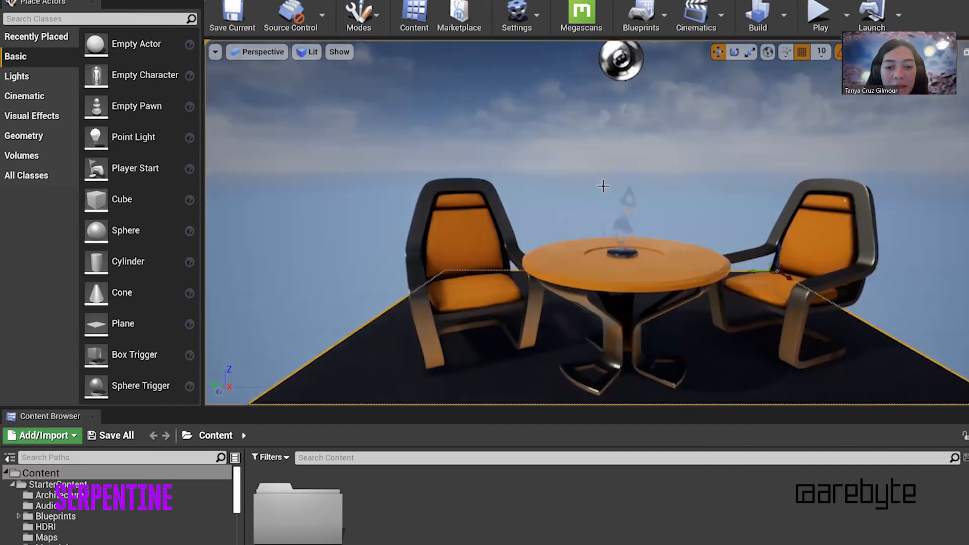
click(96, 303)
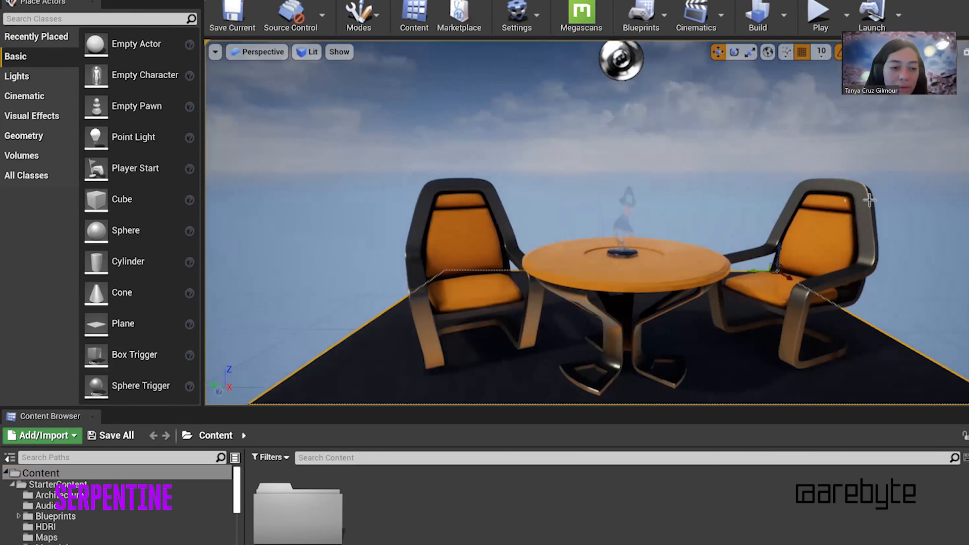
click(10, 484)
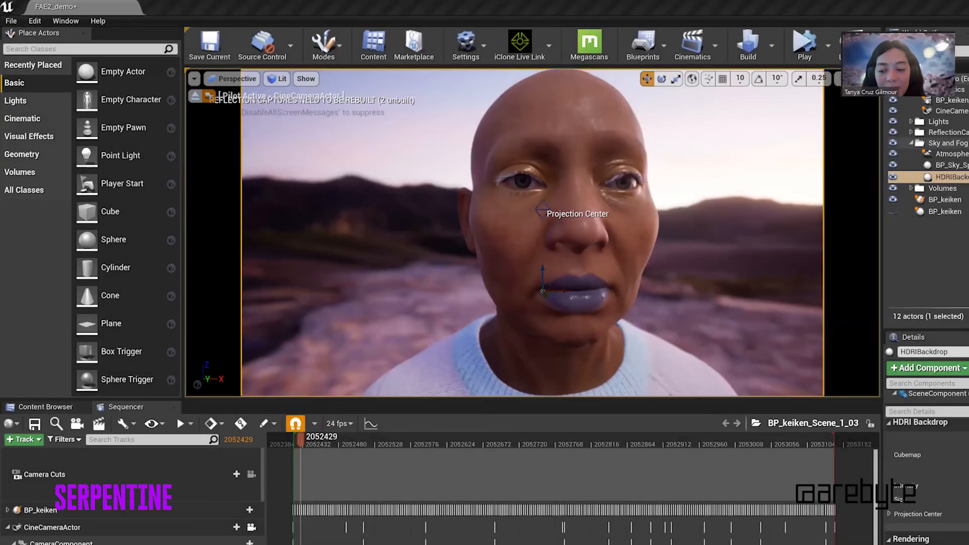
Switch to the FAE2_Keiken_Demo document and review the instructions and screenshots for enabling the ARKit and HDRI Backdrop plugins
click(144, 543)
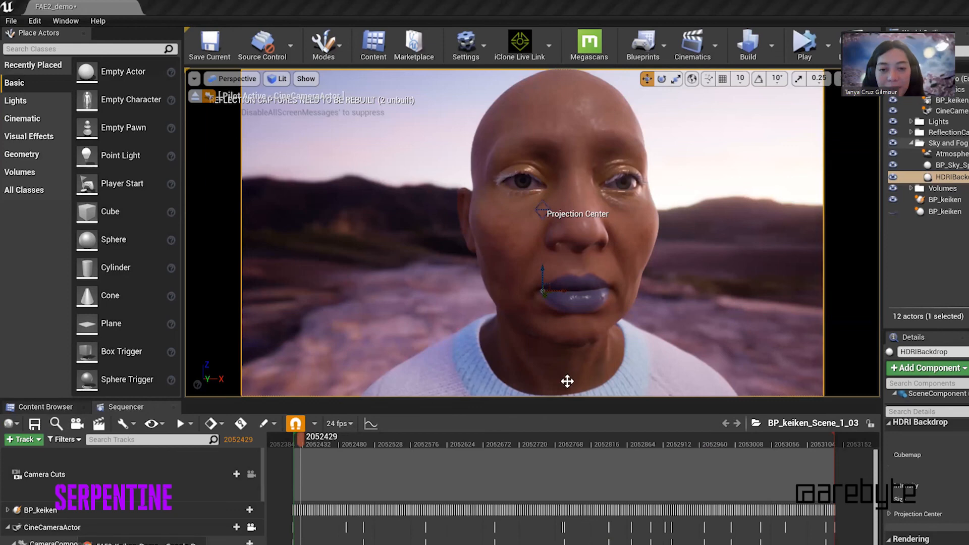
scroll(672, 347, down, 4)
scroll(672, 347, down, 6)
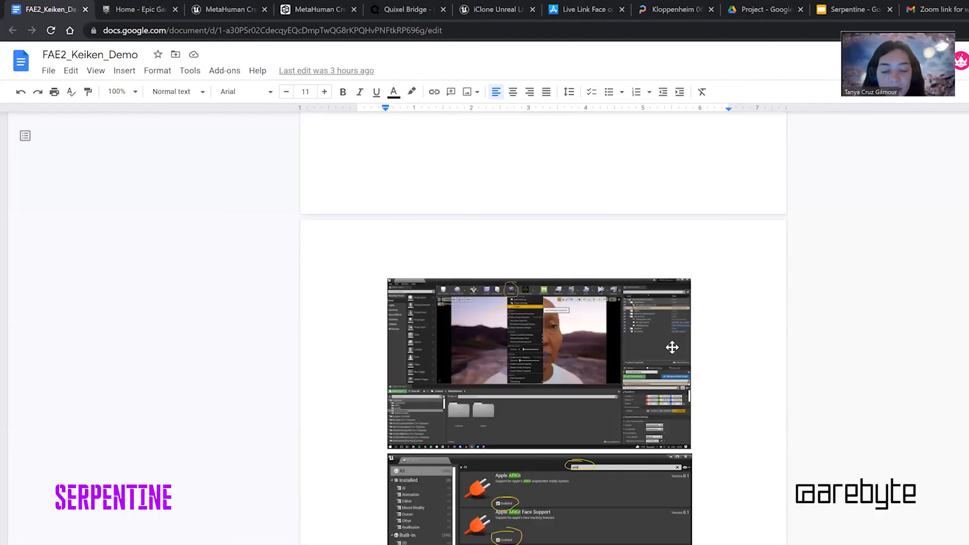
scroll(672, 347, down, 4)
scroll(674, 348, up, 7)
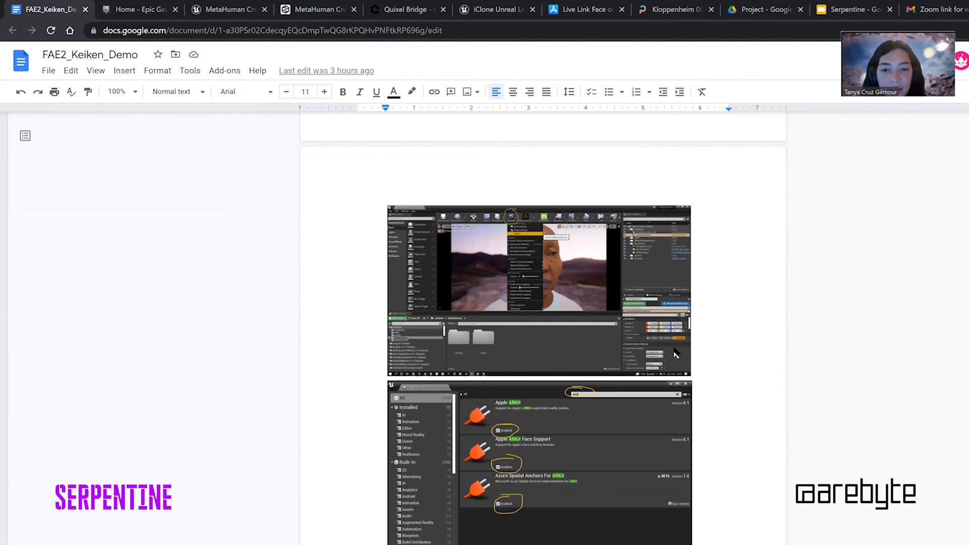
scroll(674, 343, down, 2)
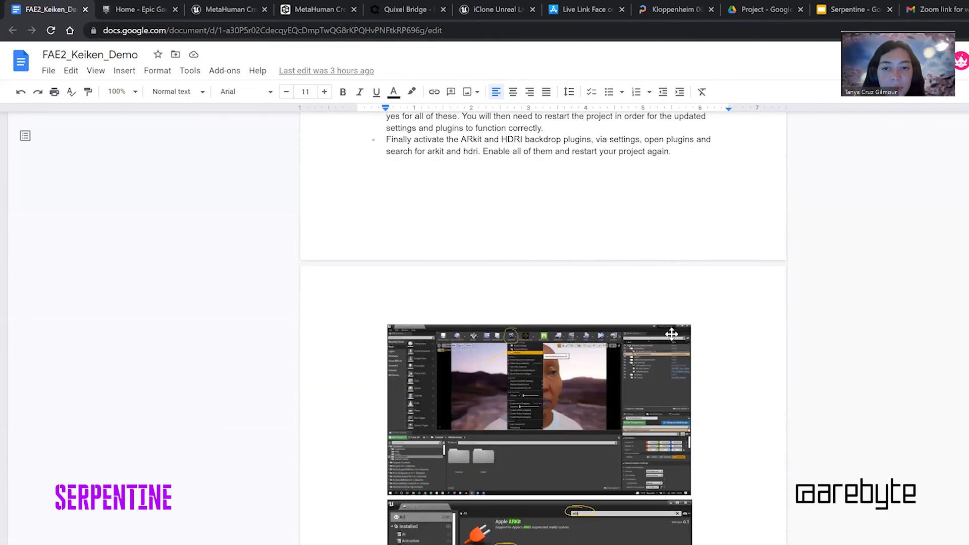
scroll(530, 481, down, 1)
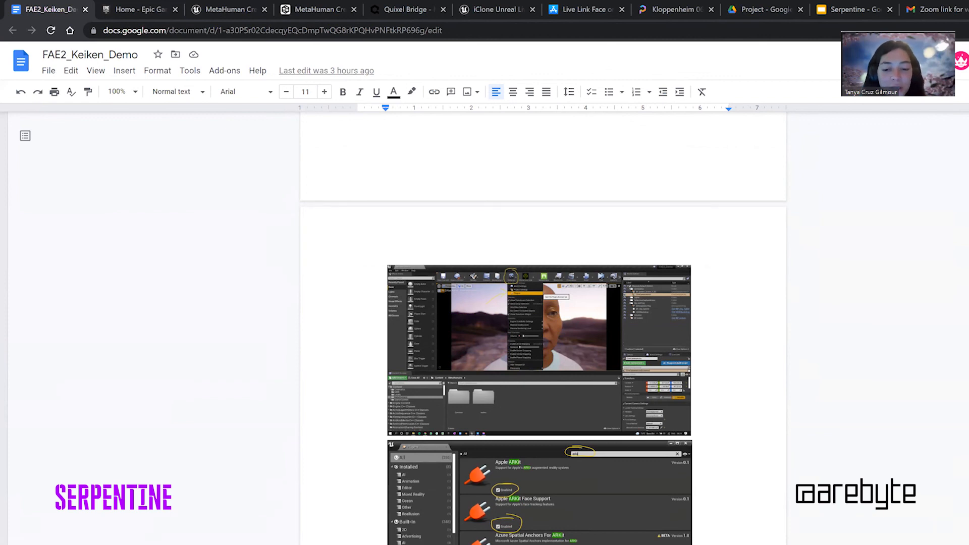
scroll(726, 367, down, 1)
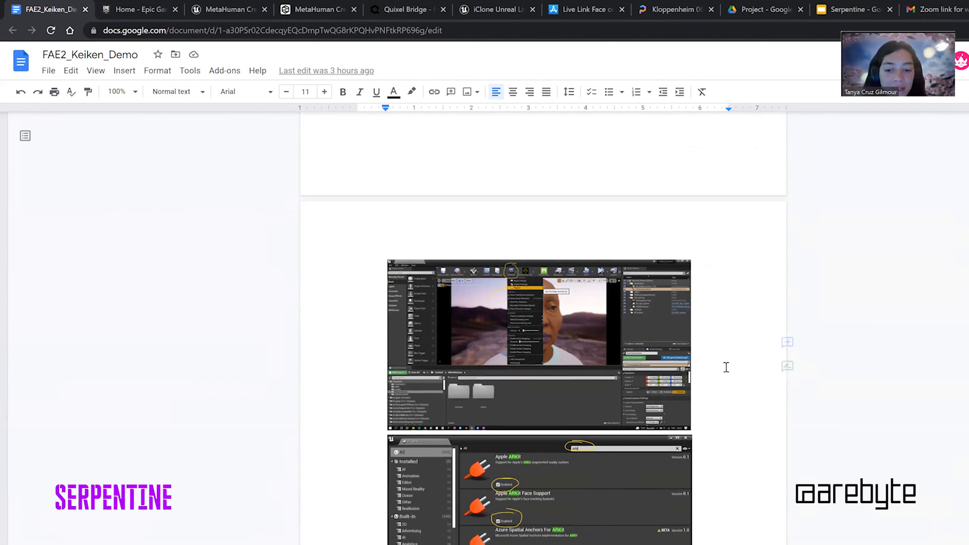
scroll(727, 367, down, 2)
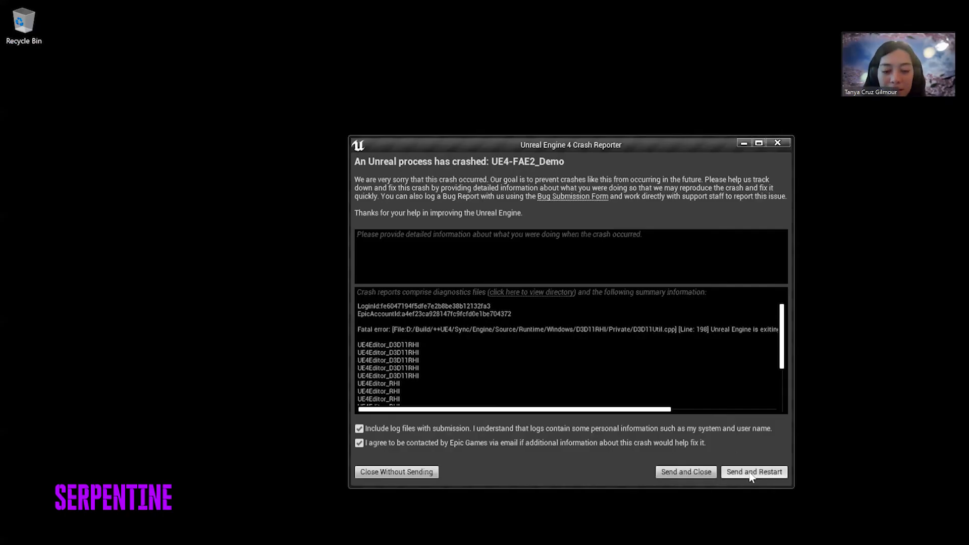
Send the Unreal Engine crash report with a restart and restore the auto-saved /Game/Levels/FAE2_demo package
click(755, 472)
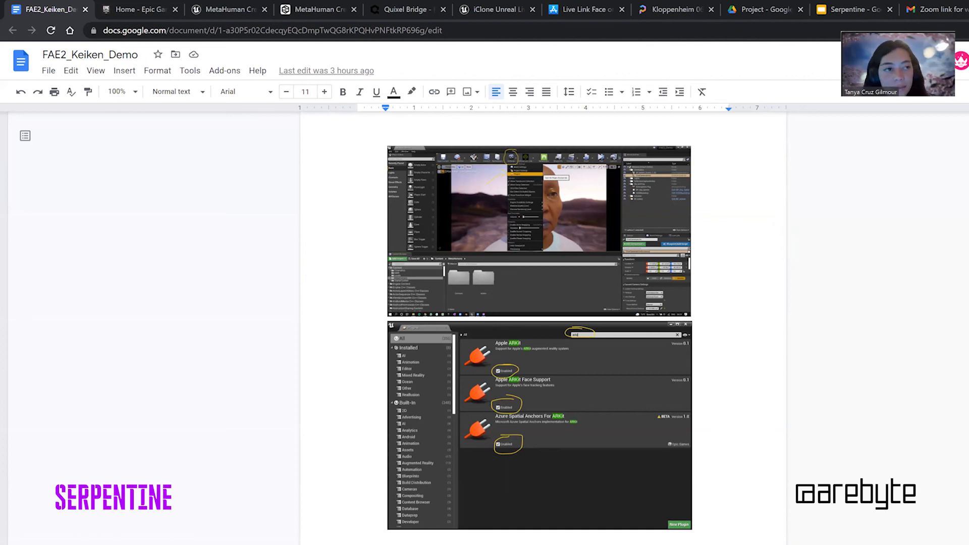
key(super+d)
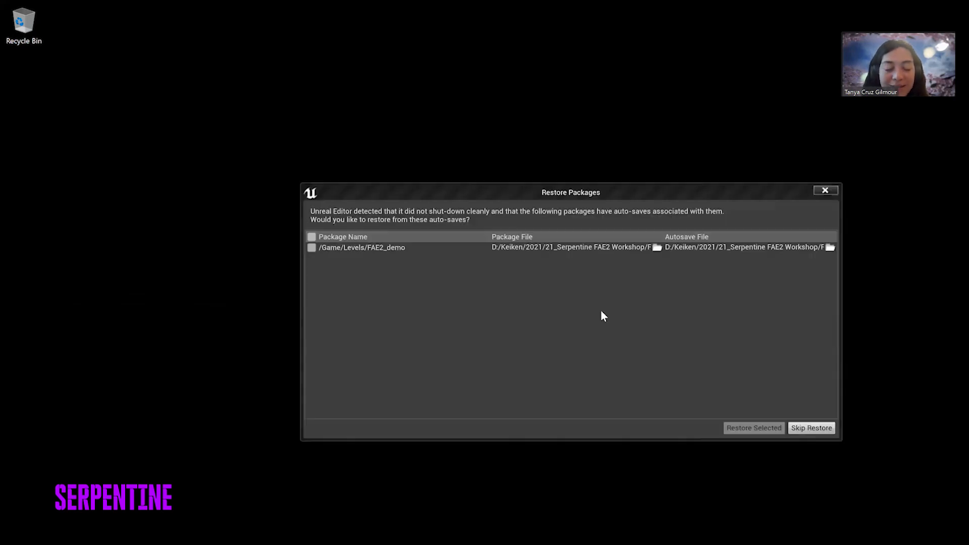
click(311, 247)
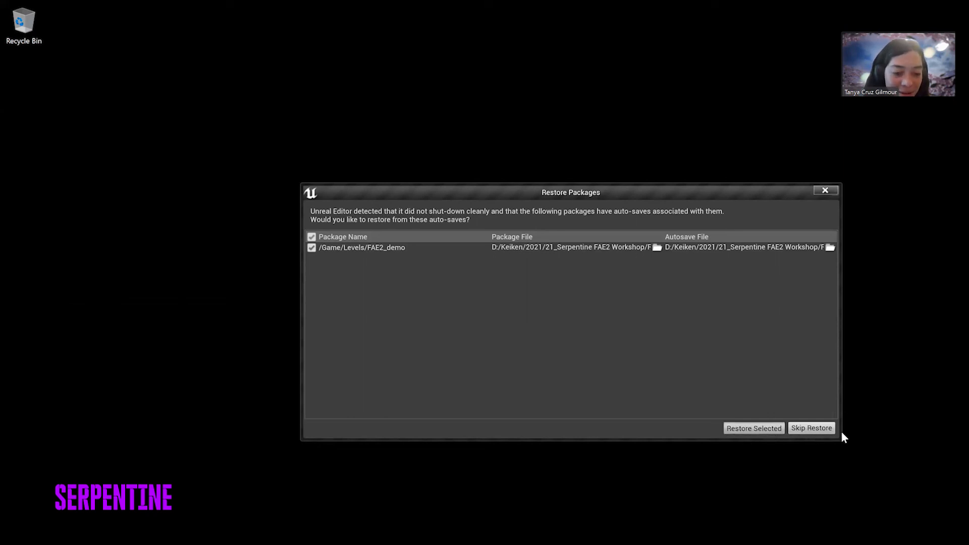
click(693, 354)
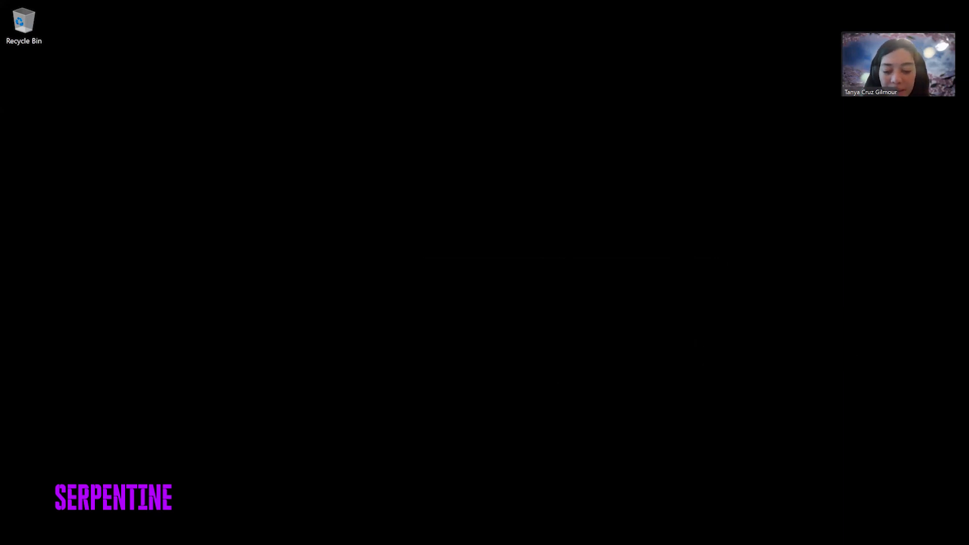
Return to the FAE2_Keiken_Demo document and review the HDRI Backdrop plugin, MetaHuman level set-up and Poly Haven HDRI instructions
click(142, 542)
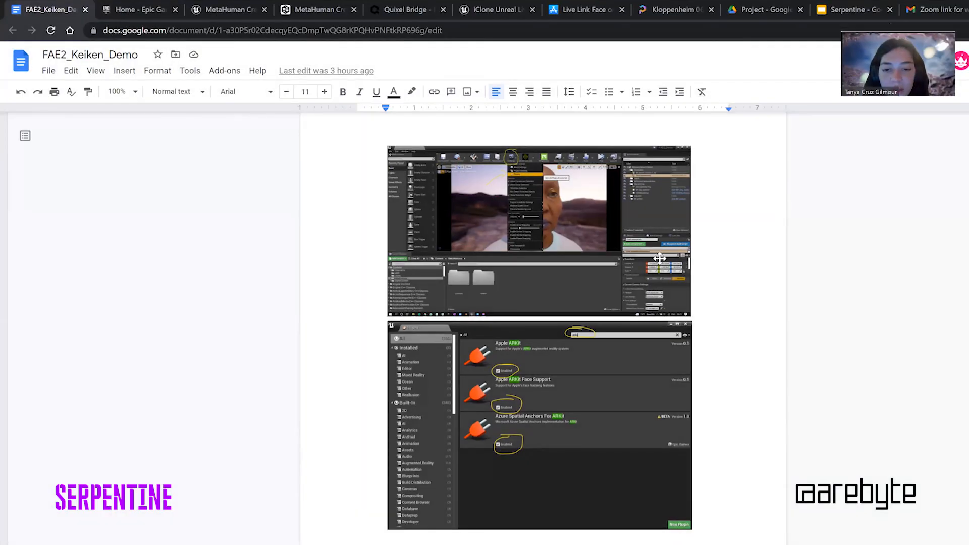
scroll(660, 259, up, 1)
scroll(660, 259, down, 5)
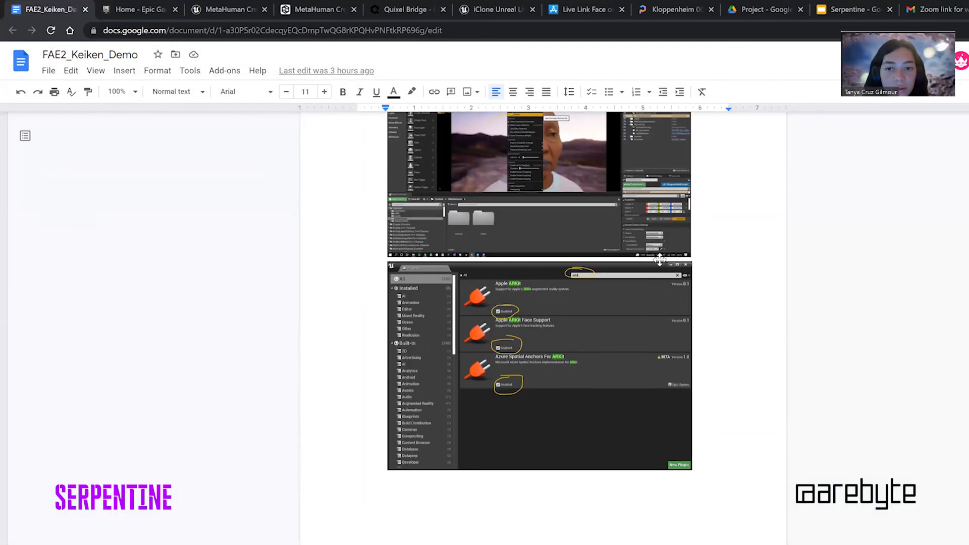
scroll(660, 261, down, 10)
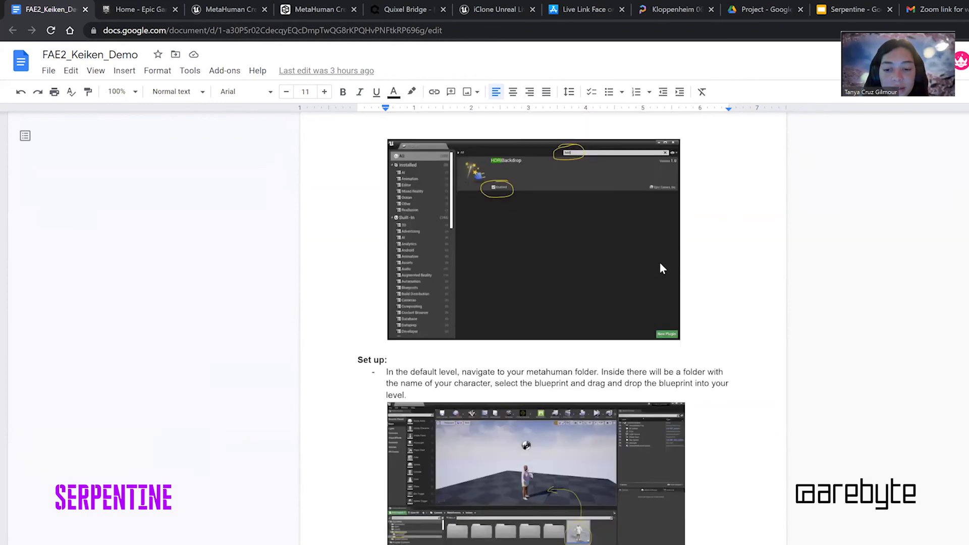
scroll(660, 263, down, 8)
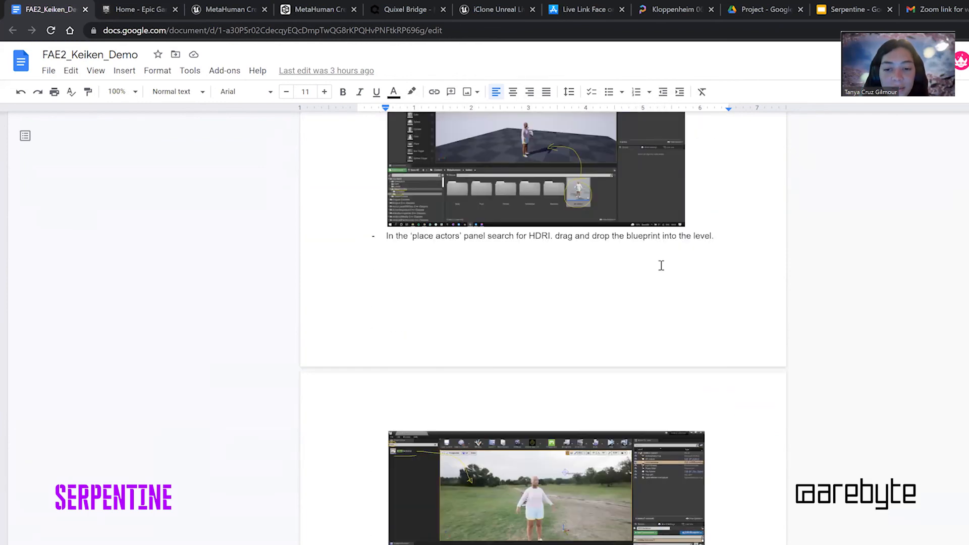
scroll(514, 512, down, 3)
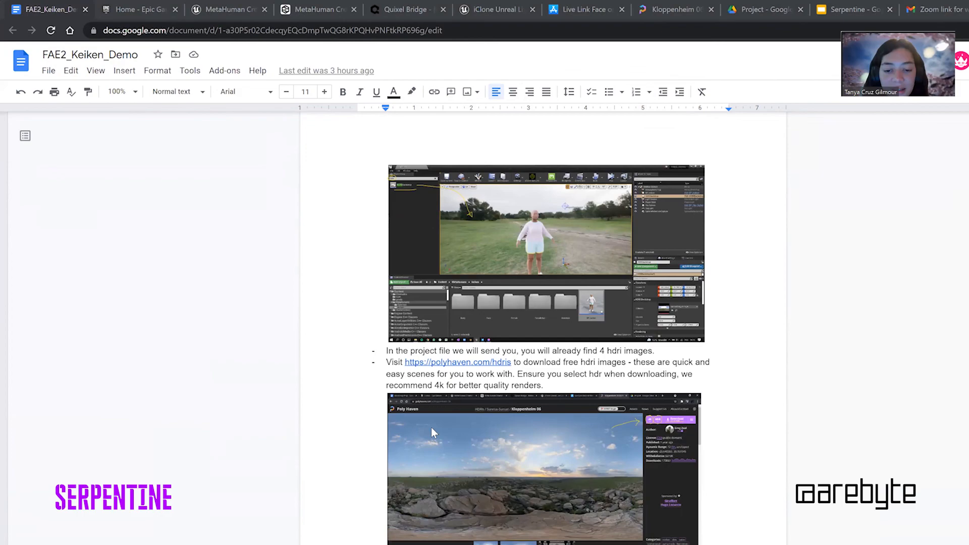
Open the polyhaven.com/hdris link from the FAE2_Keiken_Demo document and browse the Poly Haven HDRI library
key(alt+Tab)
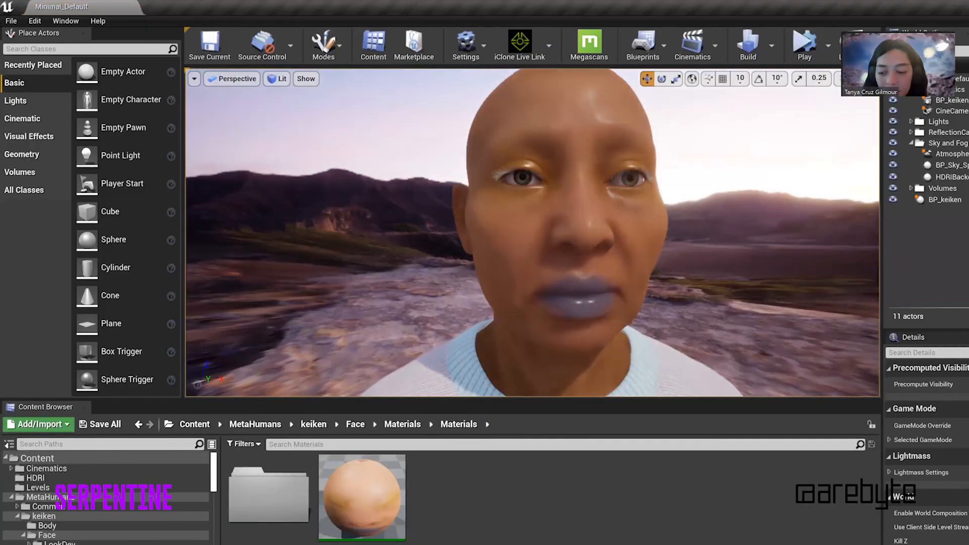
key(alt+Tab)
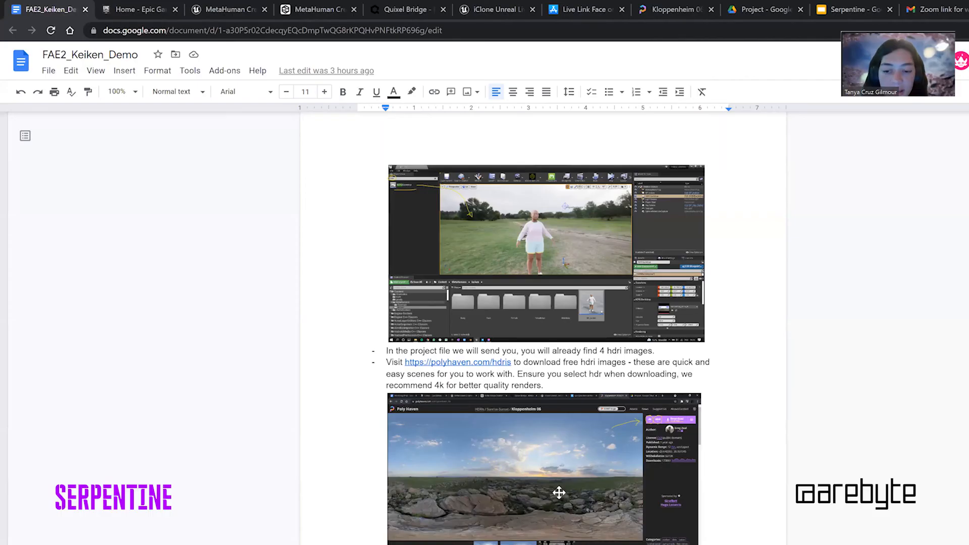
click(484, 362)
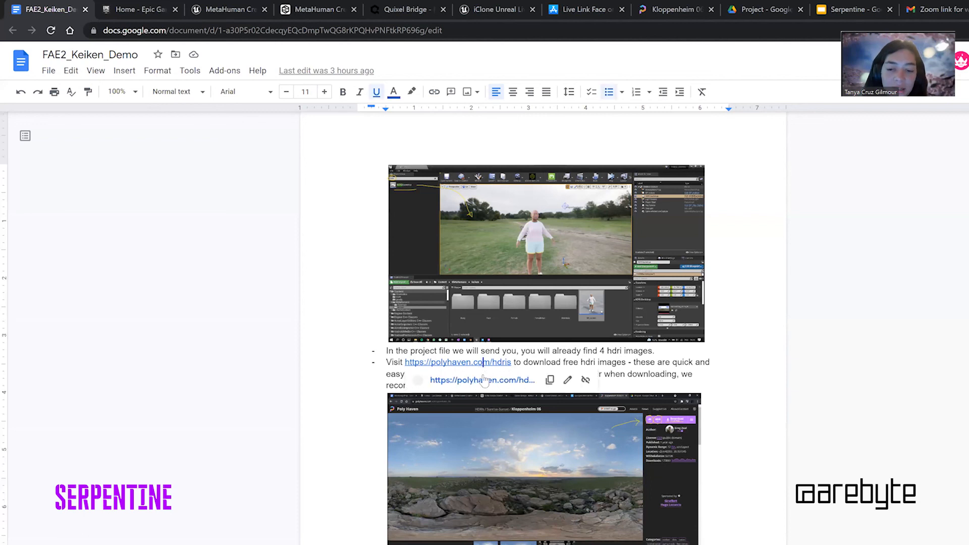
click(482, 381)
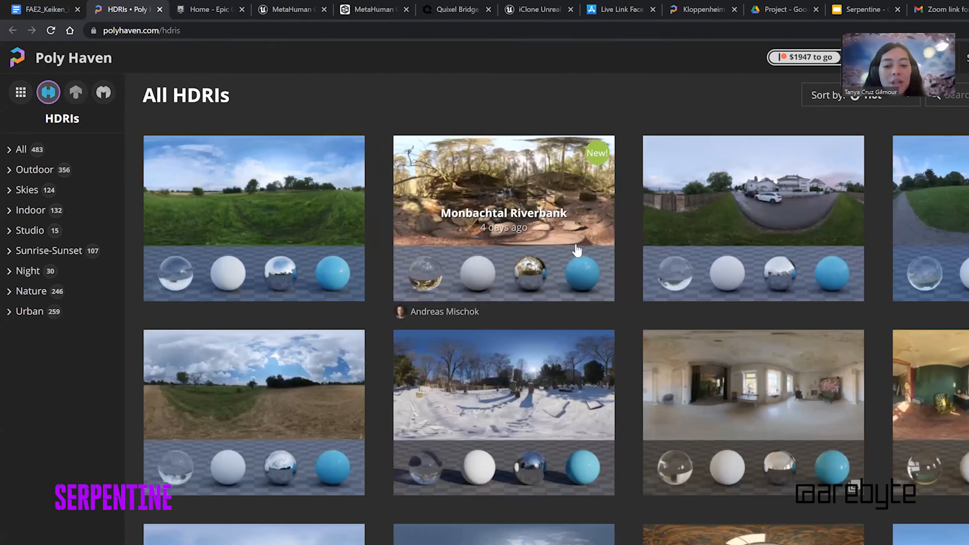
scroll(579, 273, down, 2)
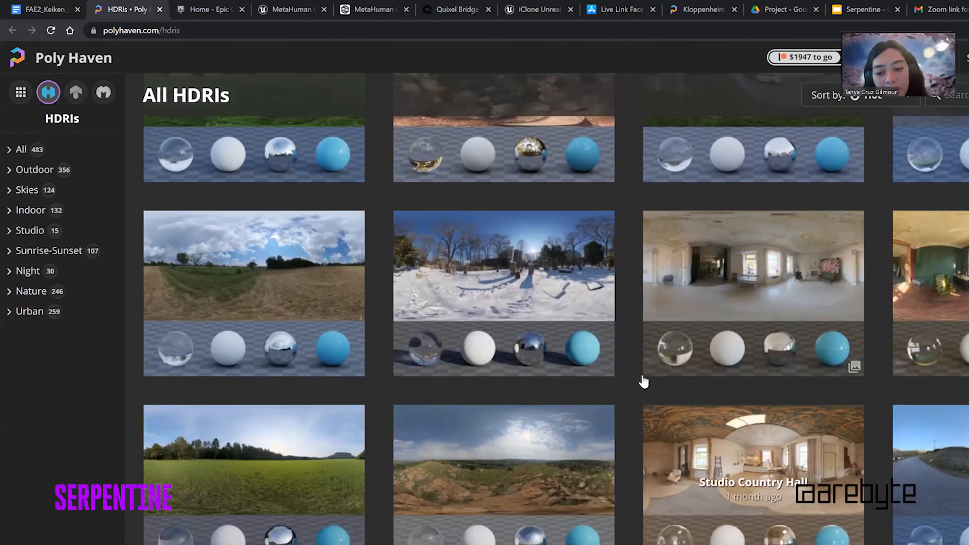
scroll(627, 348, down, 1)
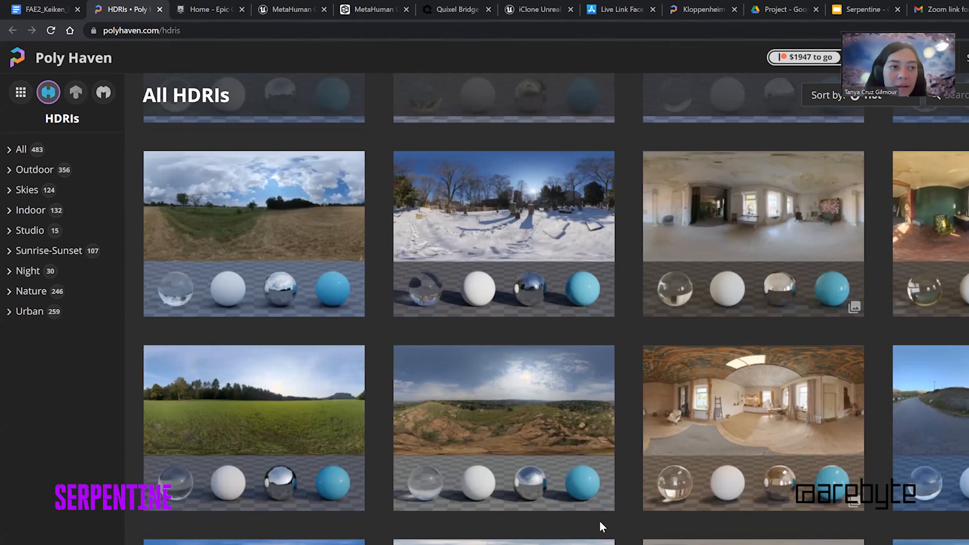
Switch to Unreal Engine and search its plugins for arkit and hdri to check their enabled state, declining to disable any dependencies
click(598, 541)
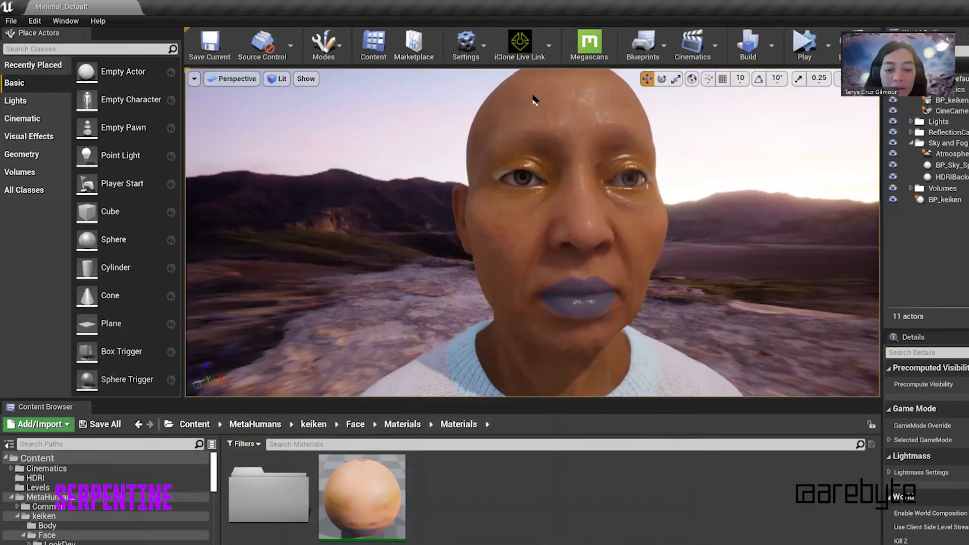
click(482, 43)
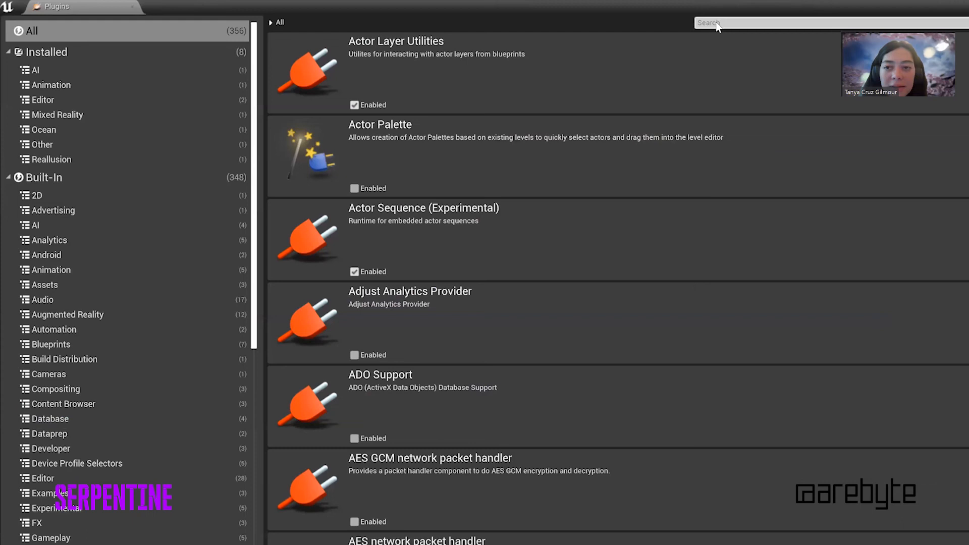
click(723, 22)
text(ar)
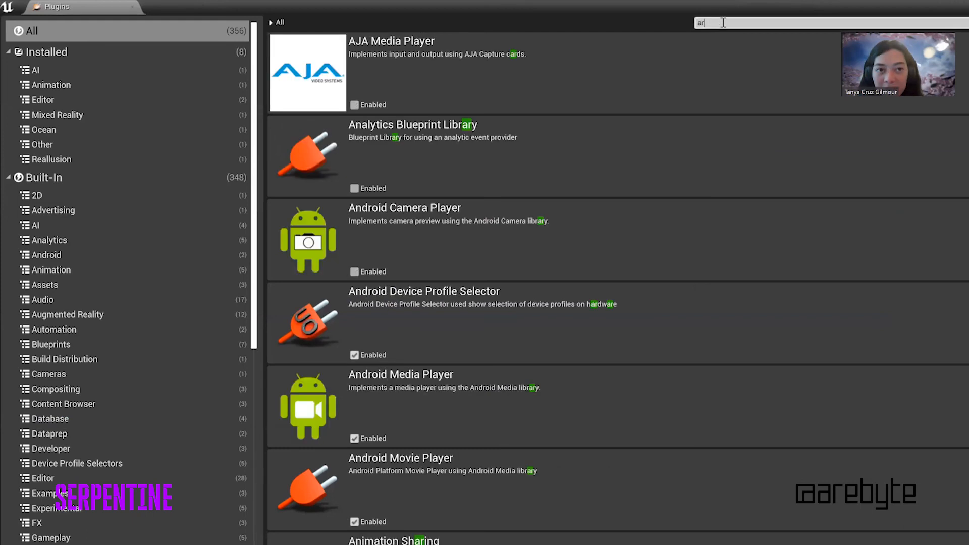
text(kit)
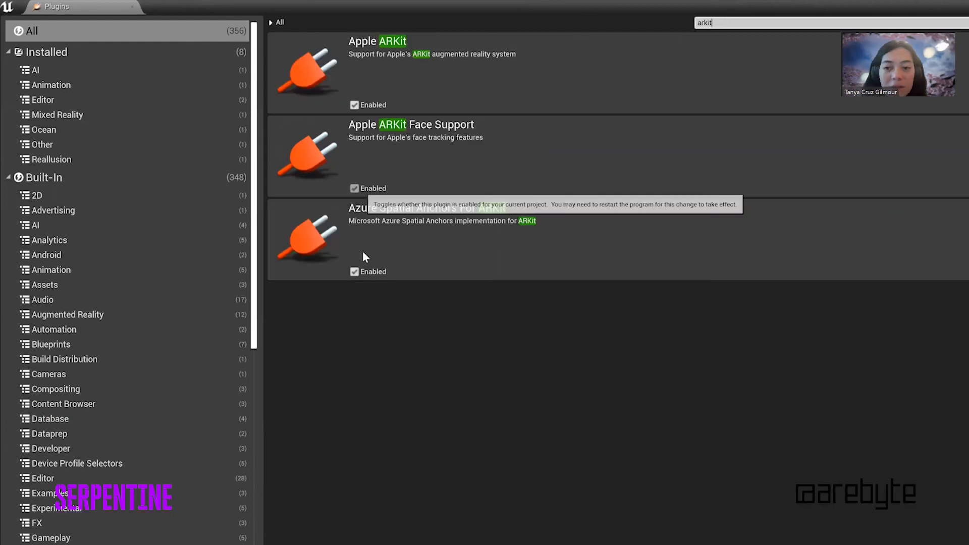
click(355, 105)
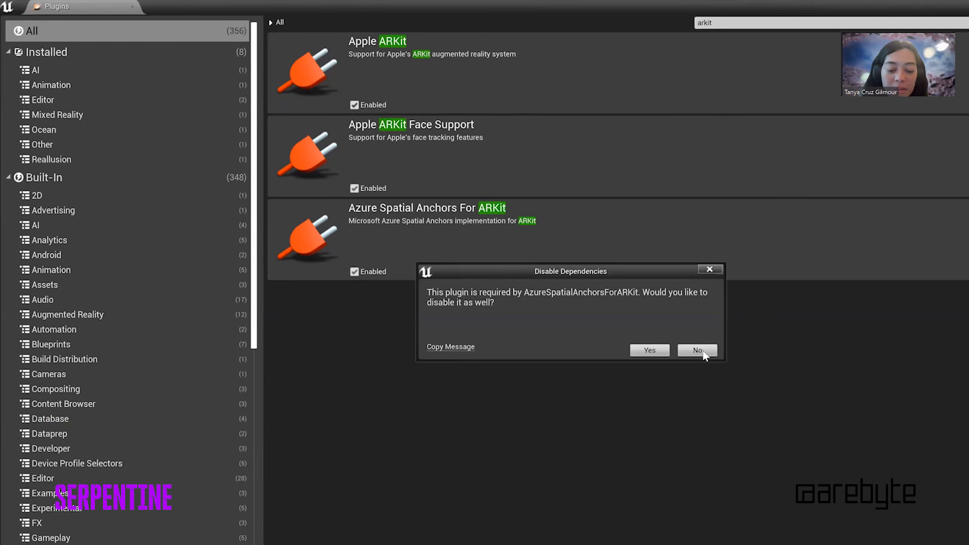
click(697, 350)
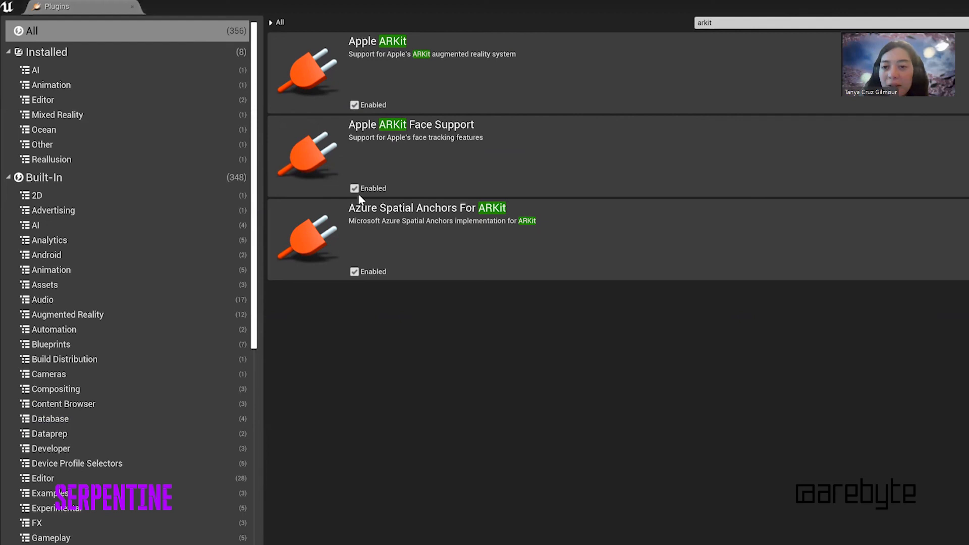
click(735, 24)
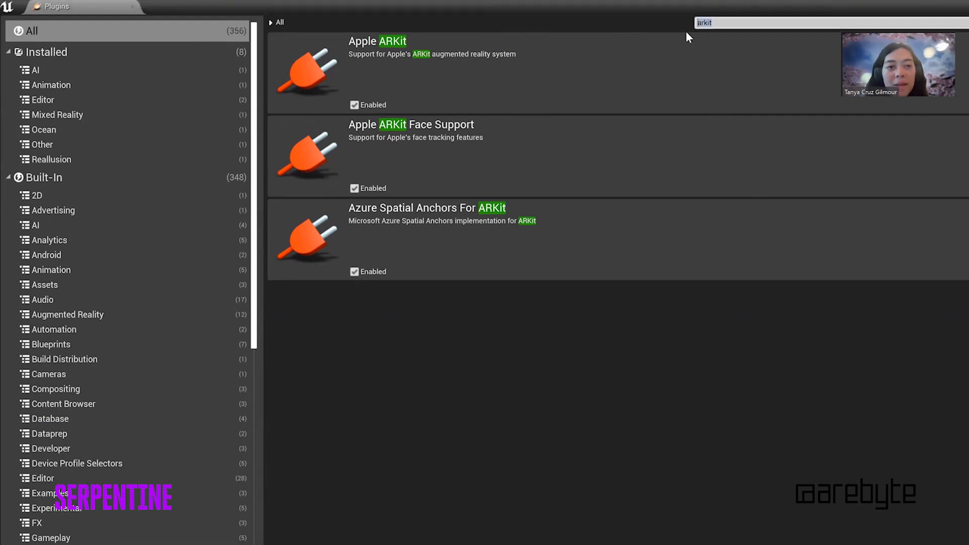
text(hdri)
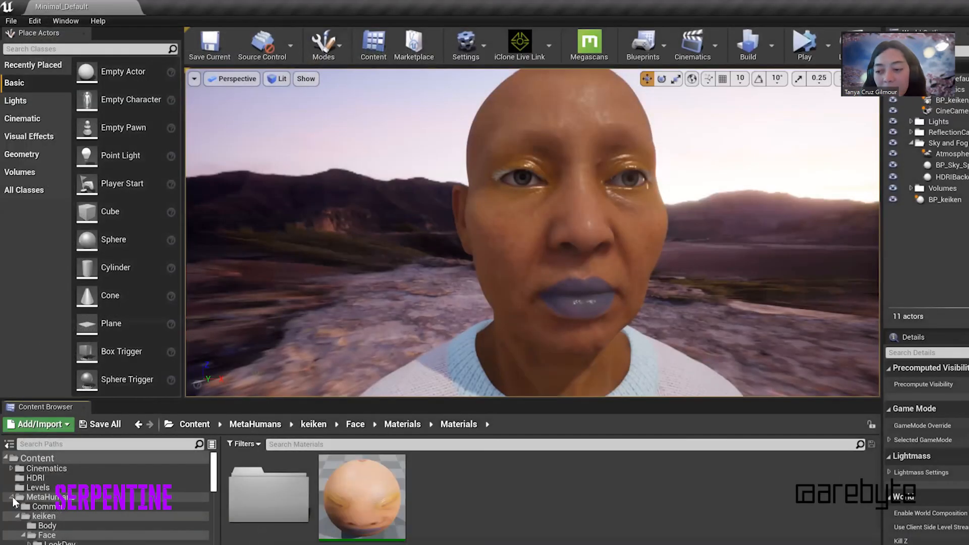
Go to the project's Levels content folder and create a new level from the Default template
double_click(13, 496)
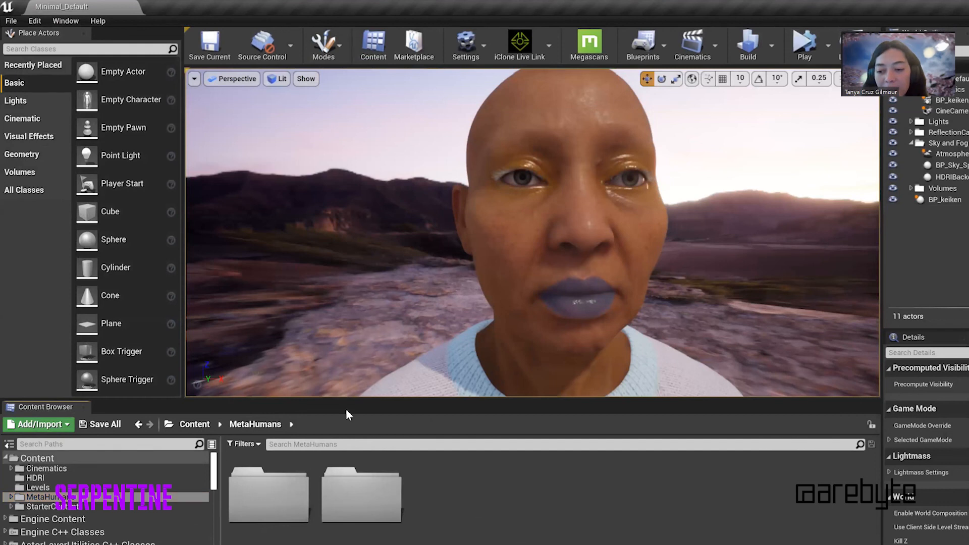
click(43, 488)
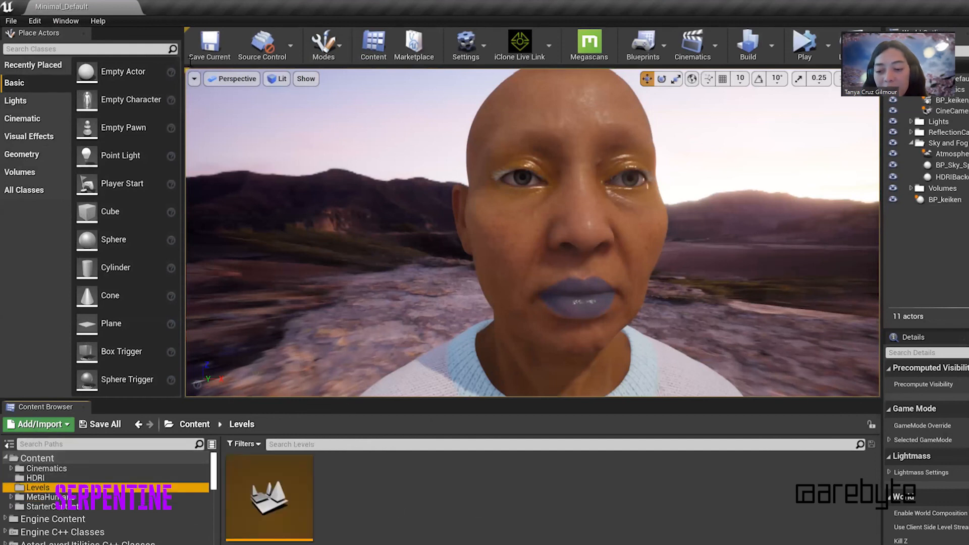
click(11, 21)
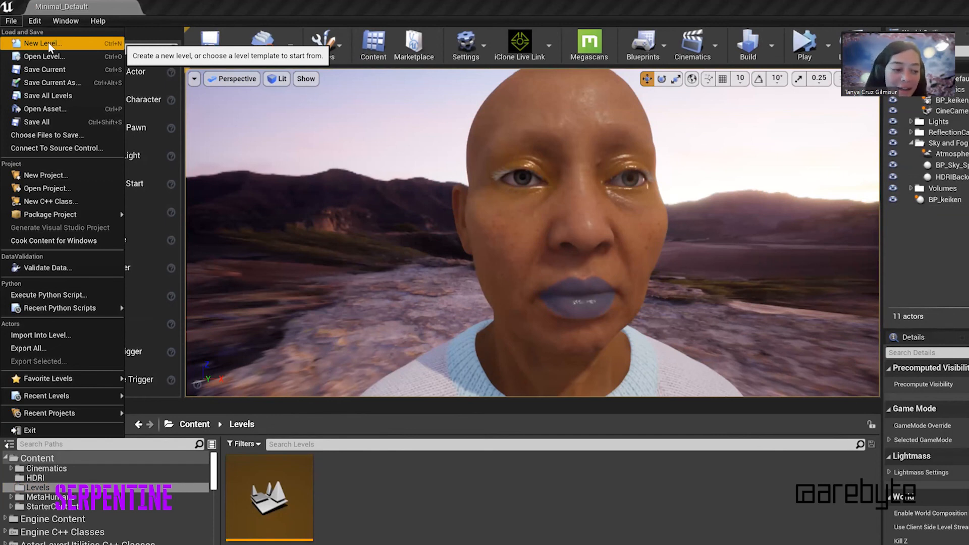
click(50, 45)
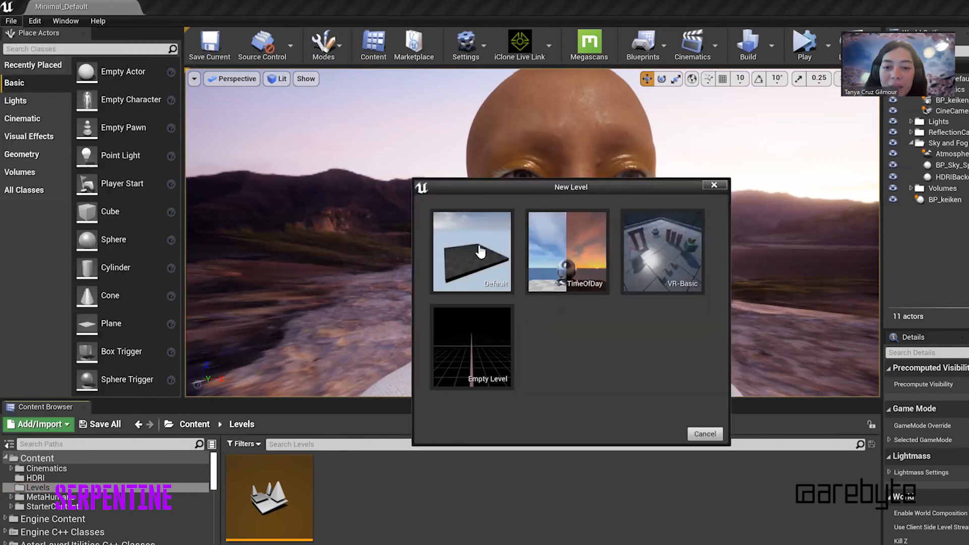
click(496, 260)
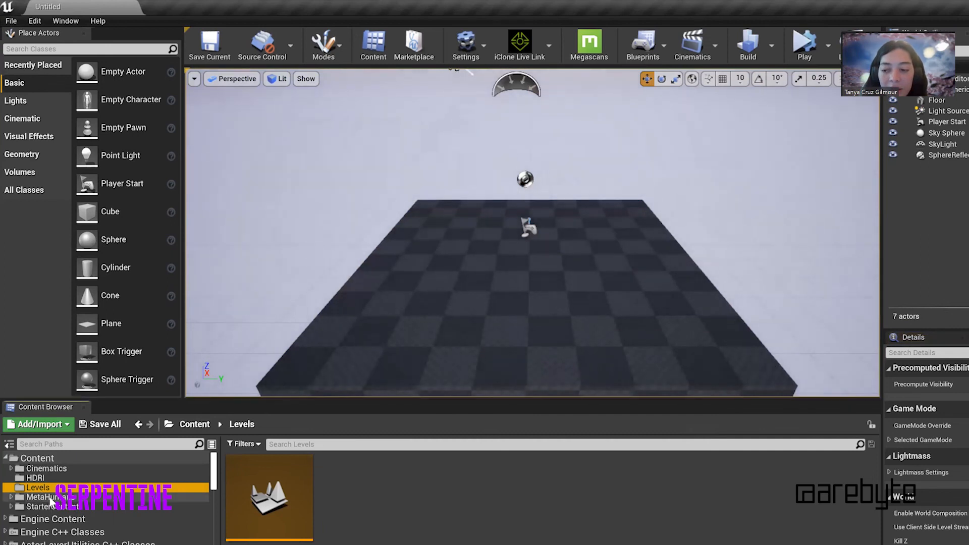
Place the BP_keiken character from the MetaHumans/keiken content folder on the level's floor and frame it from the front
click(50, 499)
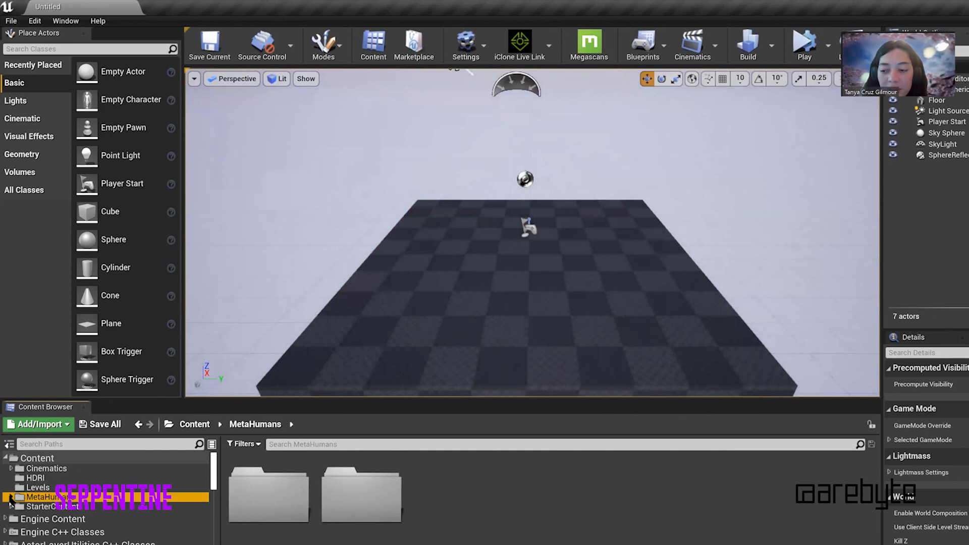
click(11, 499)
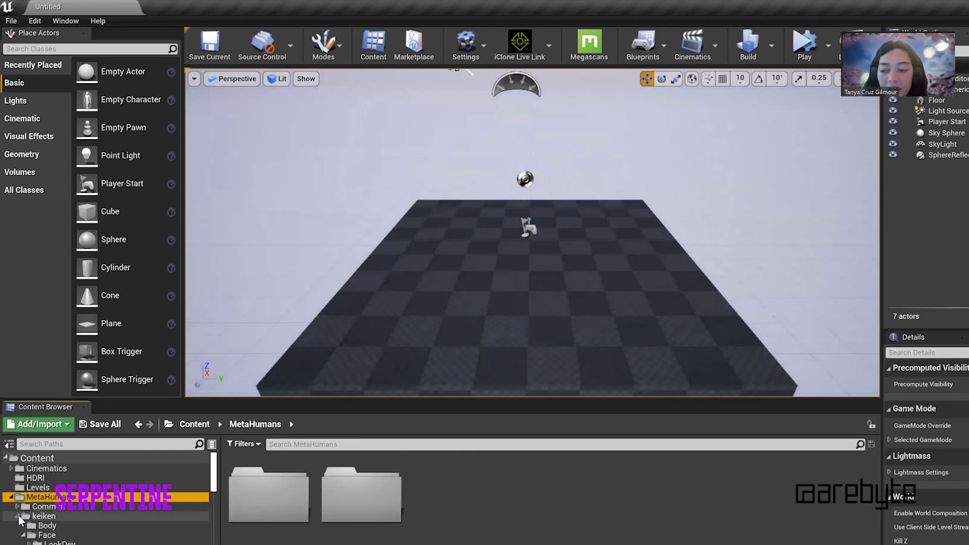
click(18, 517)
click(43, 506)
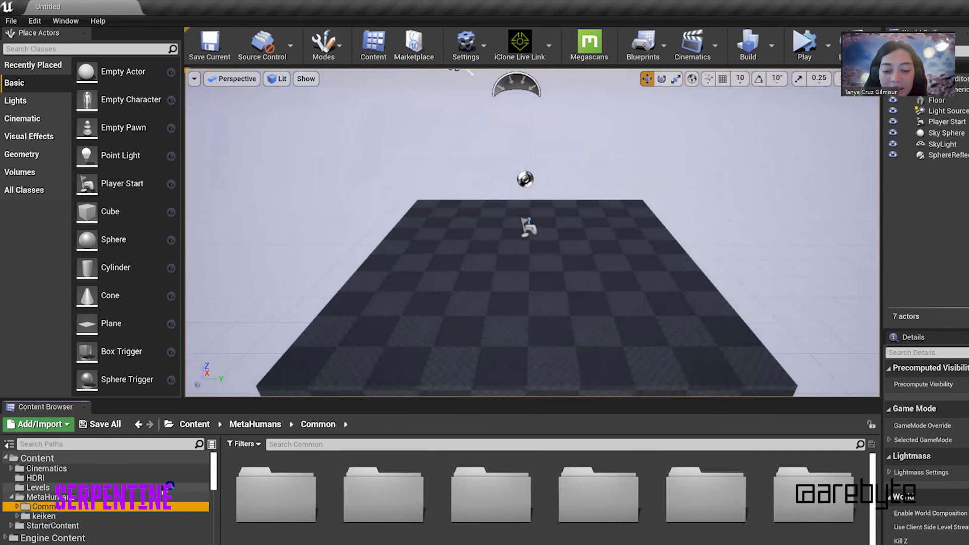
click(44, 516)
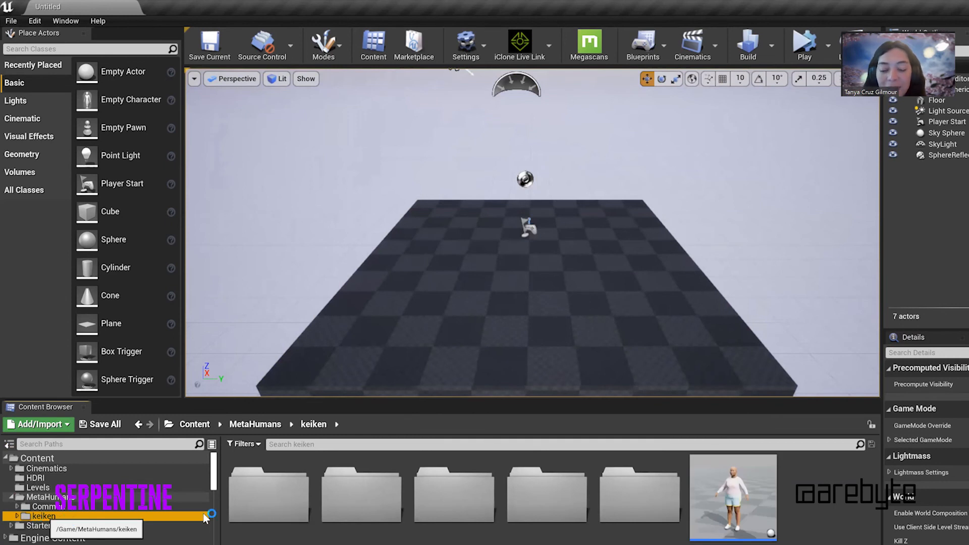
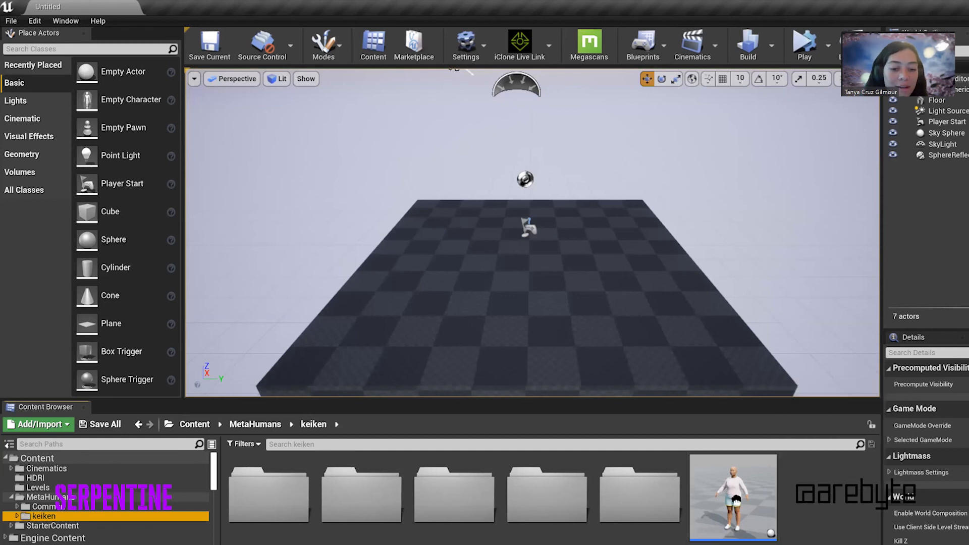
drag(569, 297, 562, 295)
right_drag(561, 295, 530, 287)
drag(694, 317, 694, 288)
middle_drag(656, 288, 754, 313)
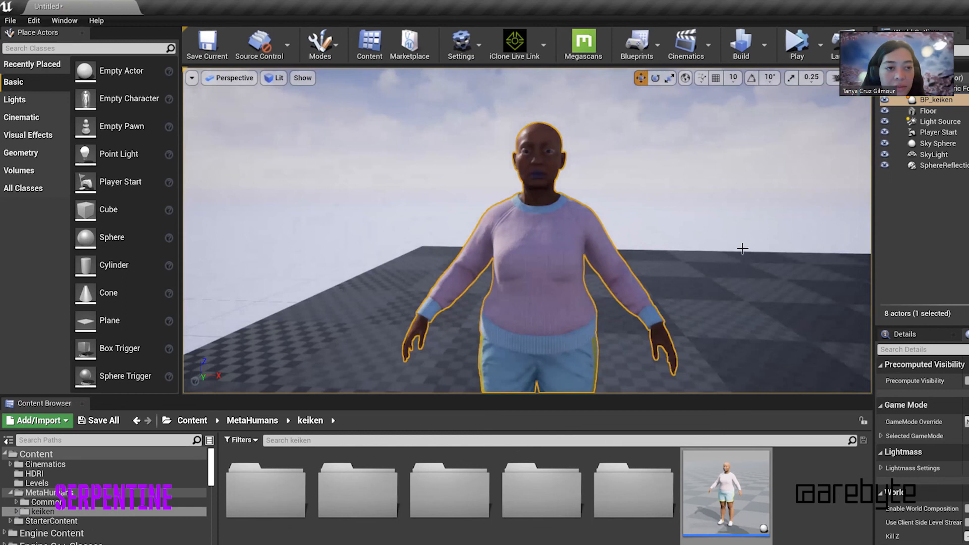
Delete the Floor and Player Start actors from the new level
click(722, 290)
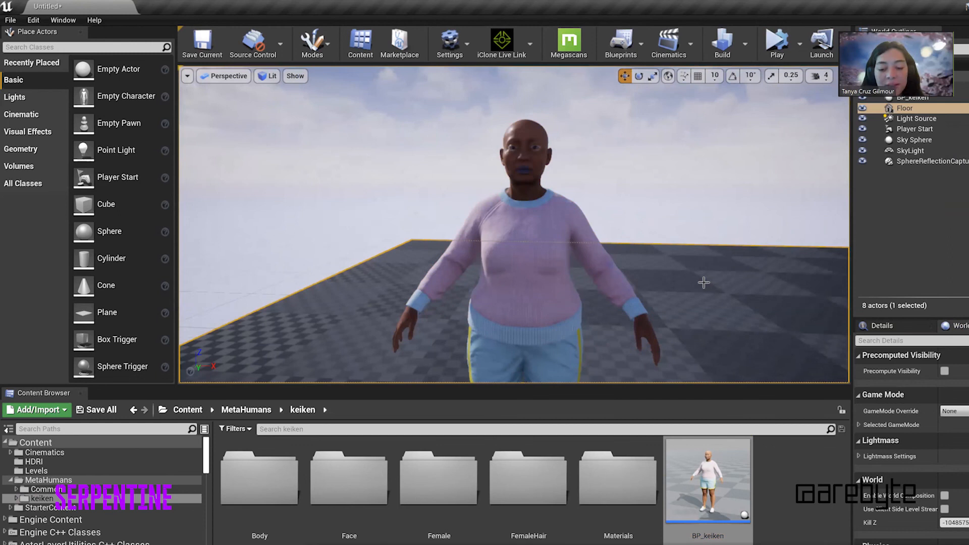
key(Delete)
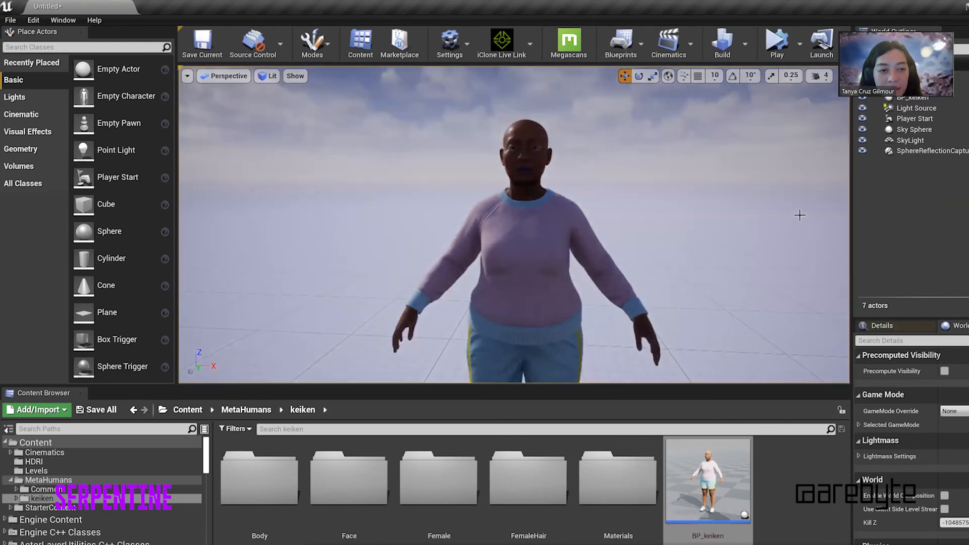
click(911, 120)
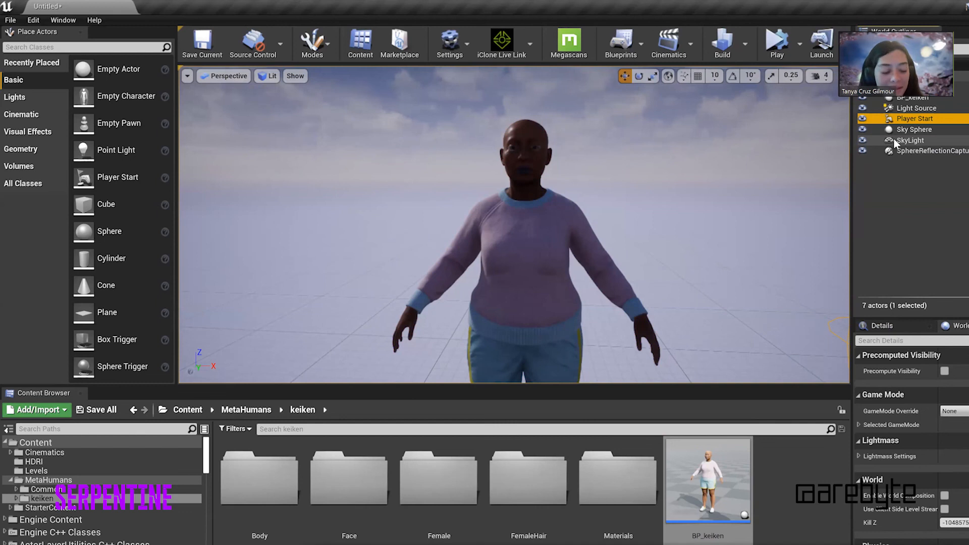
key(Delete)
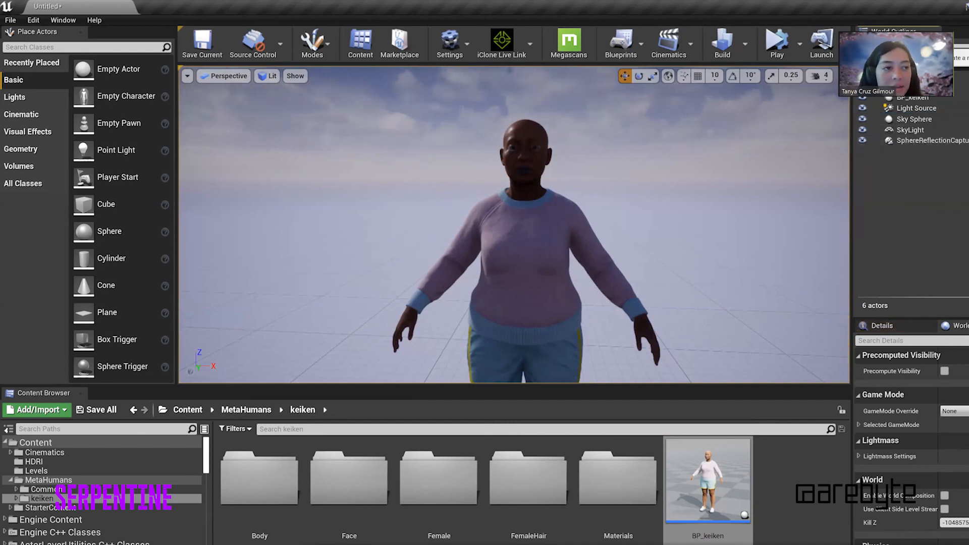
Group the Atmospheric Fog, Sky Sphere, Light Source, SkyLight and sphere reflection capture actors into one folder in the World Outliner
scroll(930, 124, up, 1)
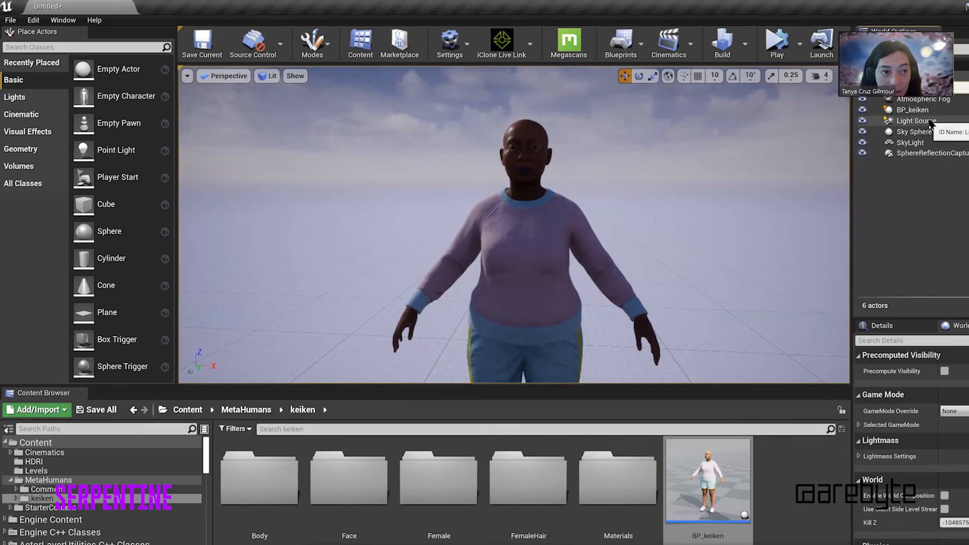
scroll(931, 124, down, 1)
mouse_move(923, 96)
mouse_down()
mouse_move(943, 96)
mouse_move(920, 98)
mouse_up()
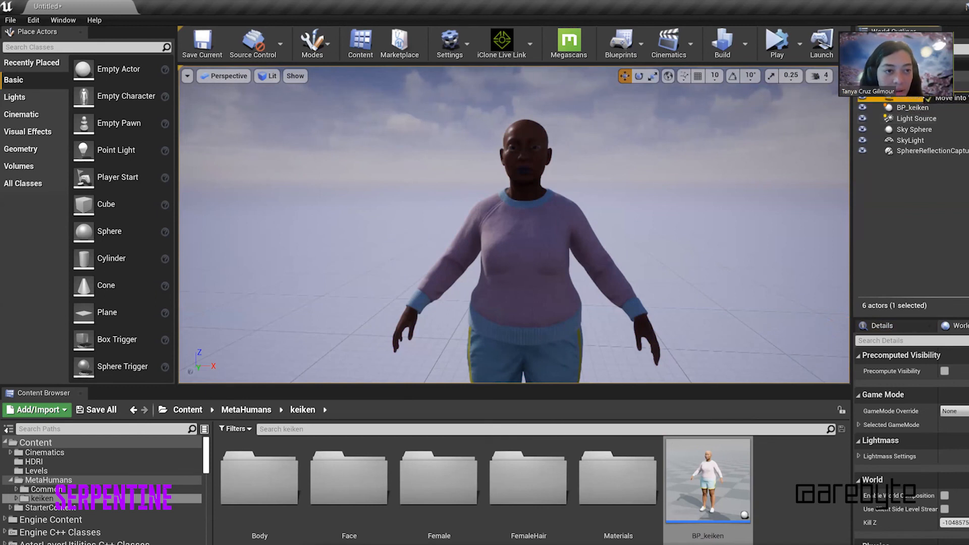
drag(915, 129, 929, 97)
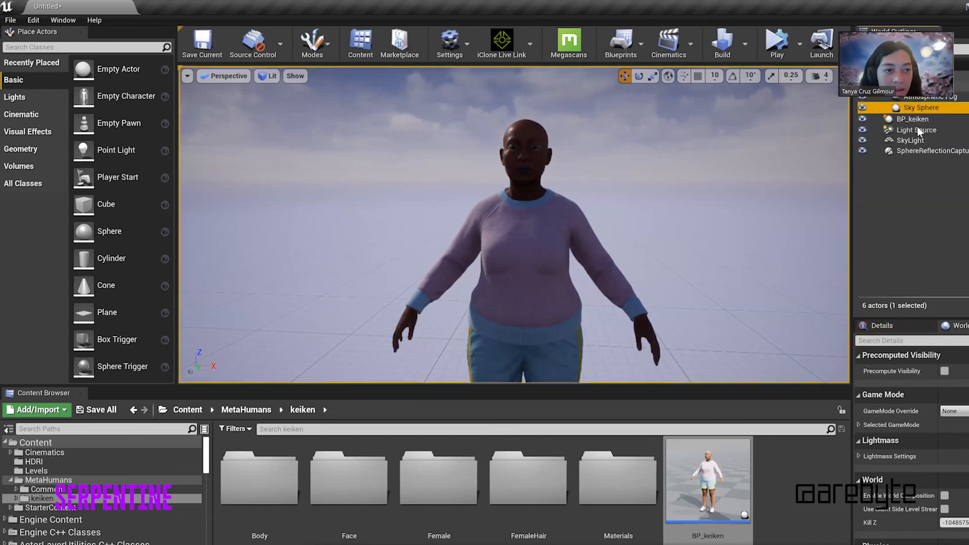
drag(927, 130, 931, 97)
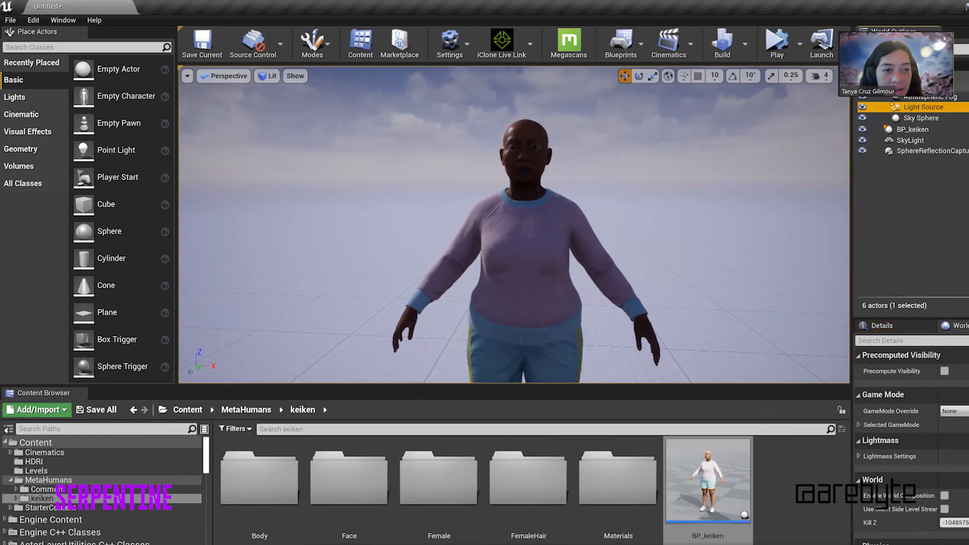
click(911, 141)
ctrl+click(924, 152)
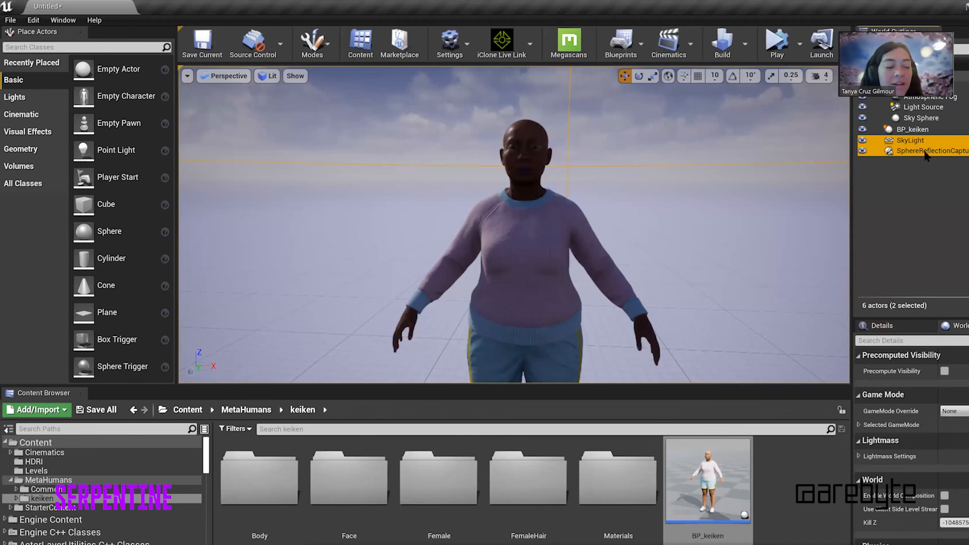
drag(911, 141, 921, 90)
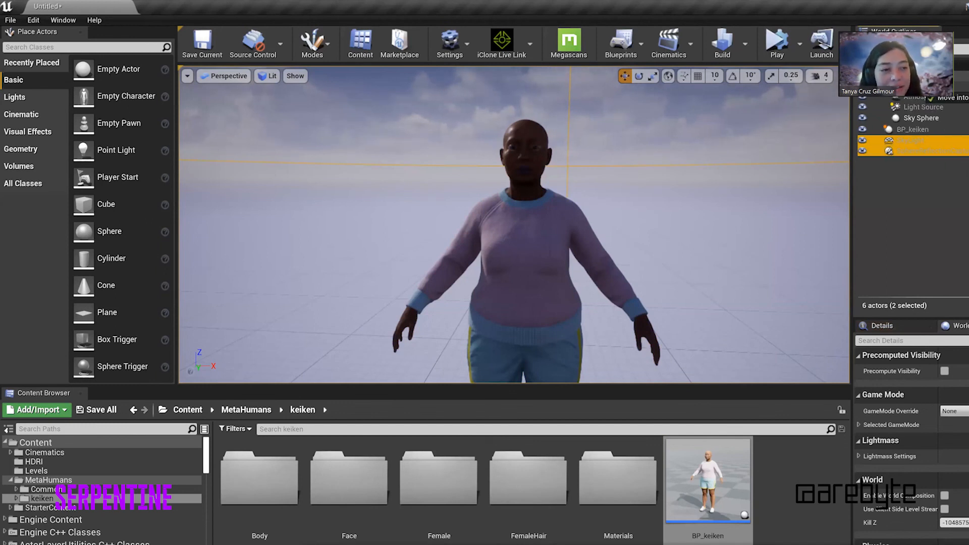
Move the SkyLight and sphere reflection capture into the Environment folder, and put BP_keiken in its own folder in the World Outliner
drag(921, 99, 920, 99)
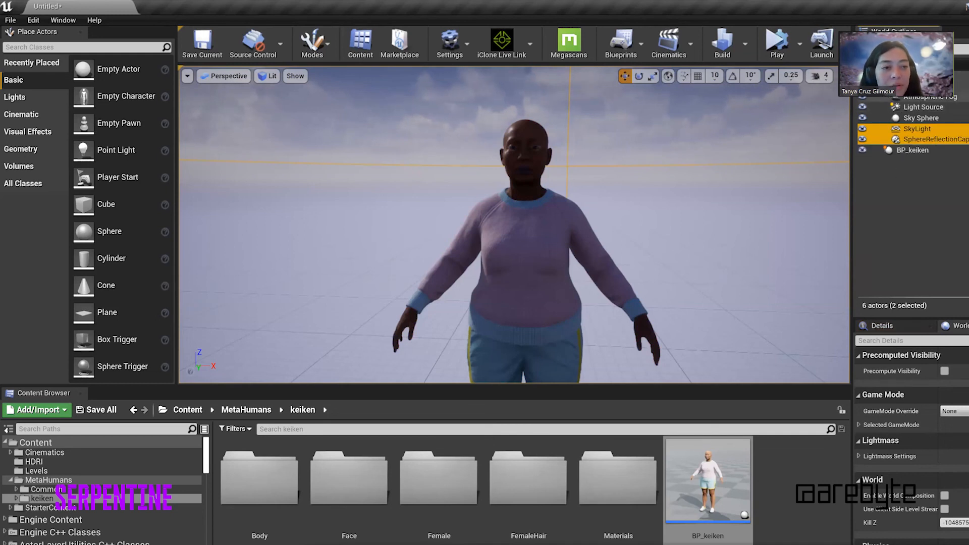
click(882, 86)
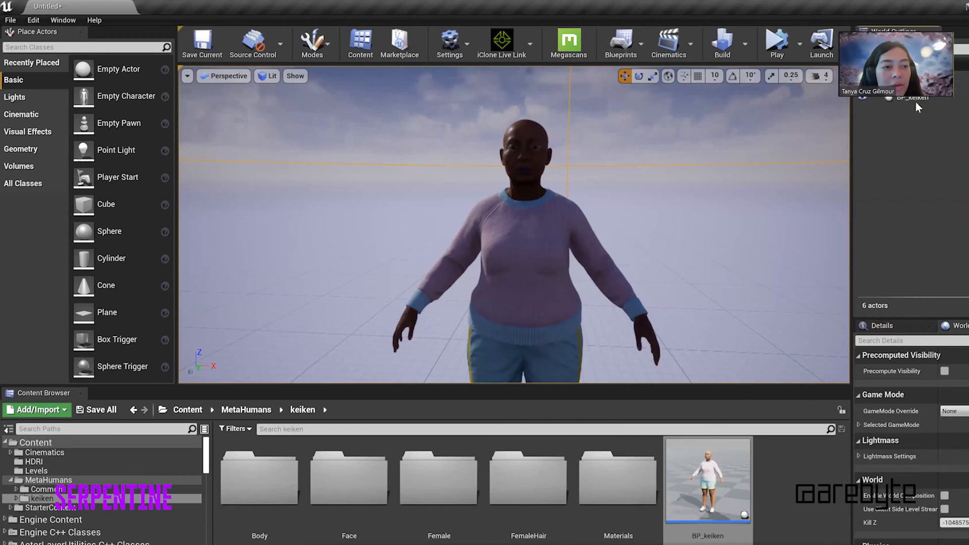
click(916, 99)
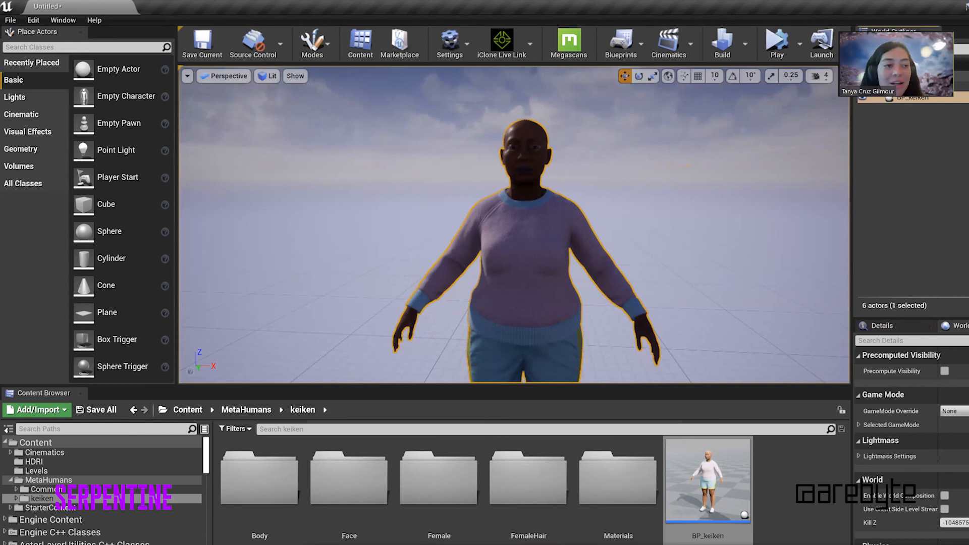
click(937, 107)
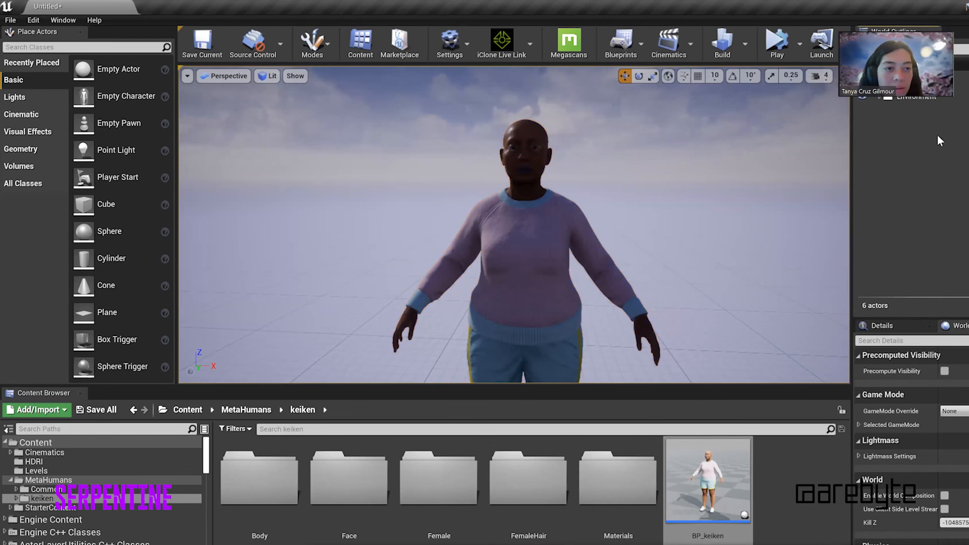
scroll(938, 135, down, 1)
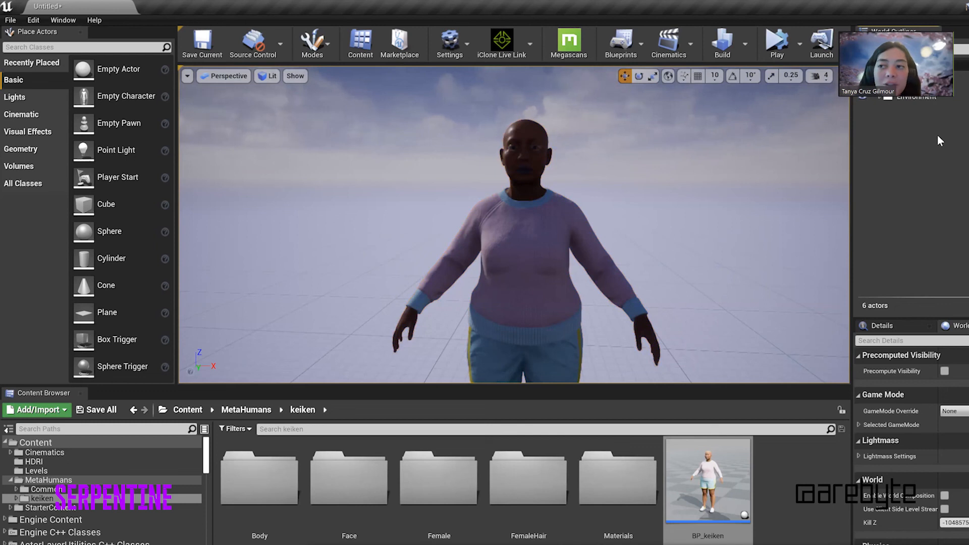
Find the HDRIBackdrop actor by searching placeable actors for "hdri" and add it to the level near the character
click(40, 46)
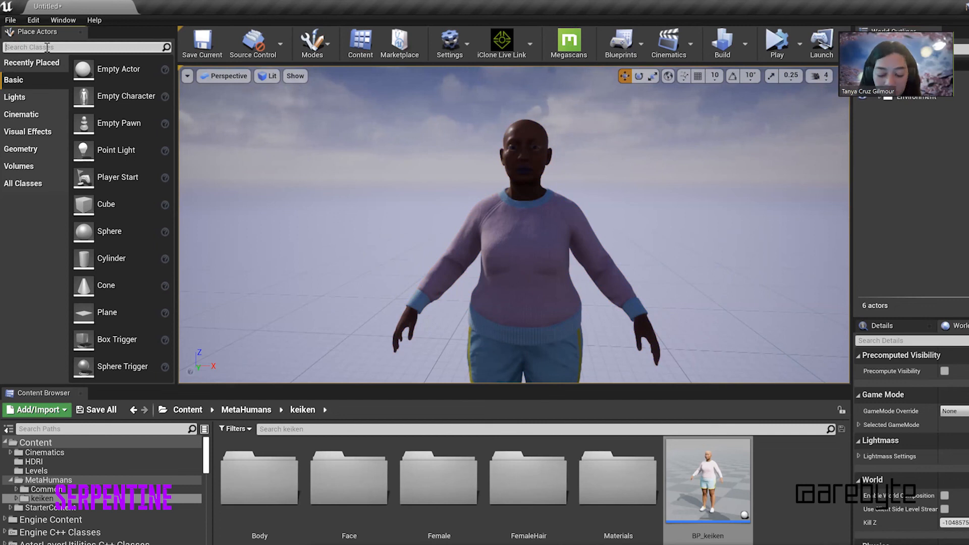
text(hdri)
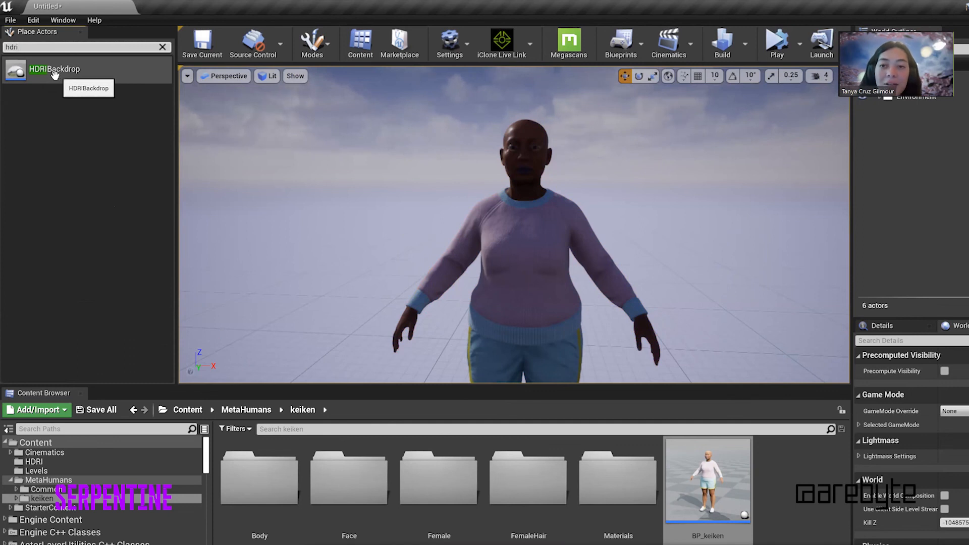
drag(38, 71, 383, 279)
mouse_move(382, 279)
right_down()
mouse_move(291, 280)
mouse_move(334, 283)
mouse_move(377, 270)
right_up()
drag(377, 270, 361, 325)
middle_drag(507, 221, 508, 278)
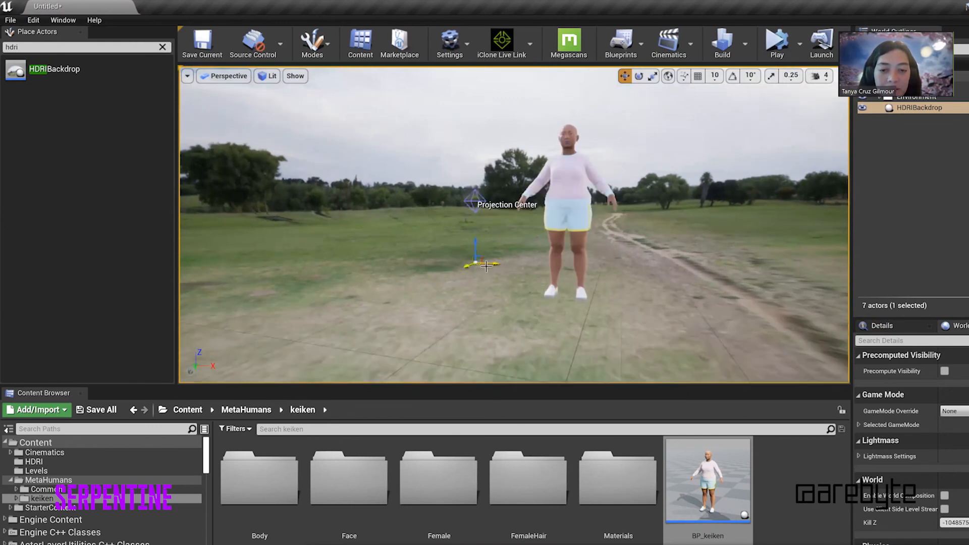
Reposition the HDRIBackdrop closer to the character and adjust its height so its ground sits just under the character's shoes
drag(475, 250, 544, 381)
drag(594, 307, 590, 255)
middle_drag(580, 230, 580, 313)
drag(542, 222, 542, 172)
middle_drag(542, 171, 541, 142)
middle_drag(573, 221, 572, 178)
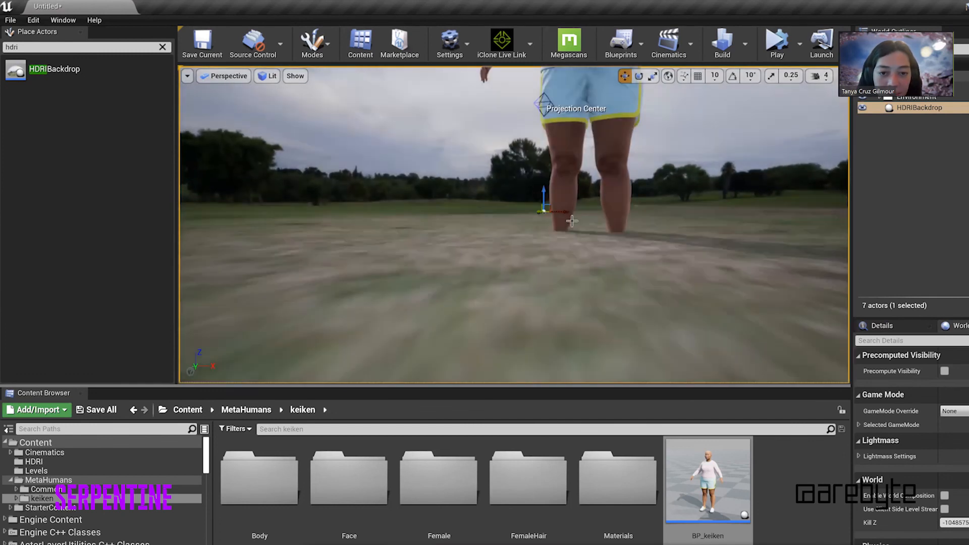
drag(544, 187, 543, 198)
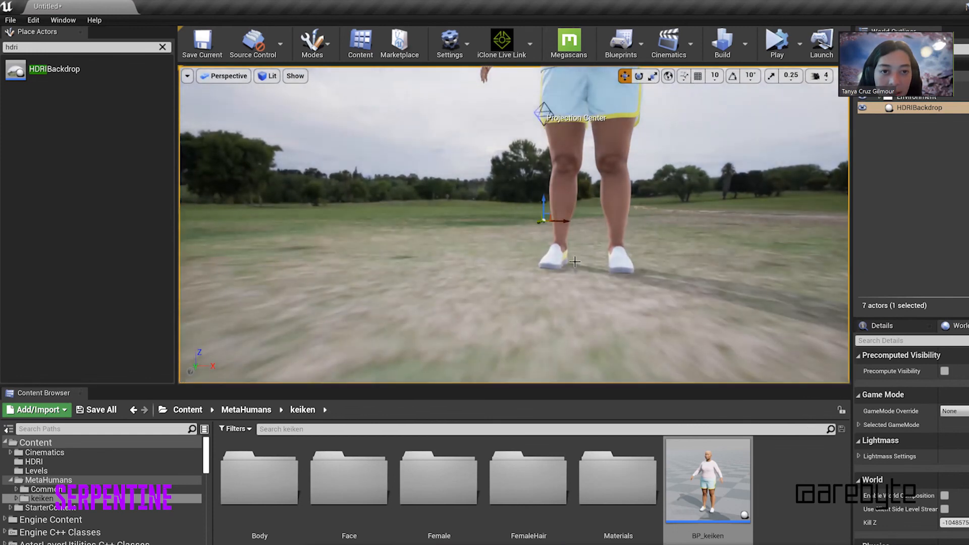
middle_drag(642, 238, 655, 154)
middle_drag(571, 238, 571, 195)
right_drag(494, 251, 635, 284)
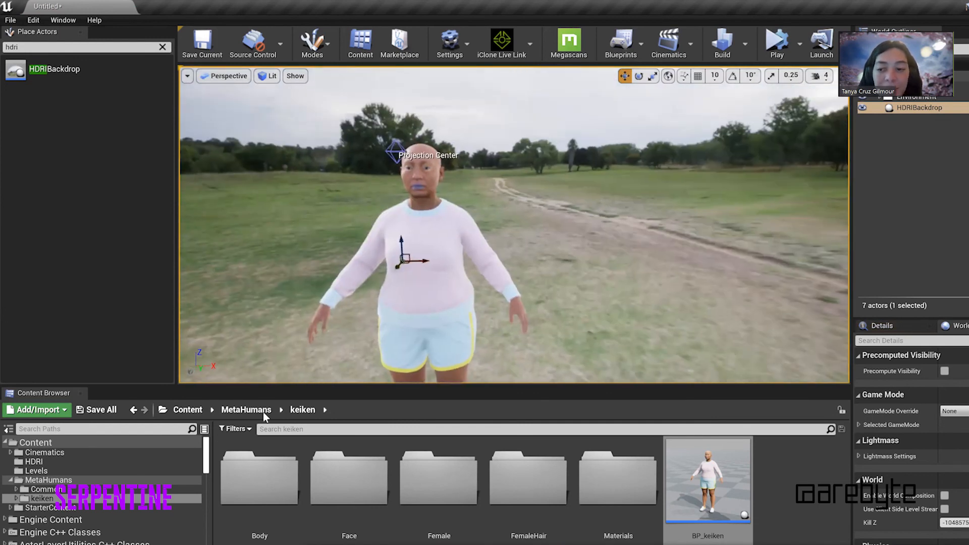
Show the project's HDRI content folder, and switch to Chrome with the Poly Haven HDRI library
click(10, 480)
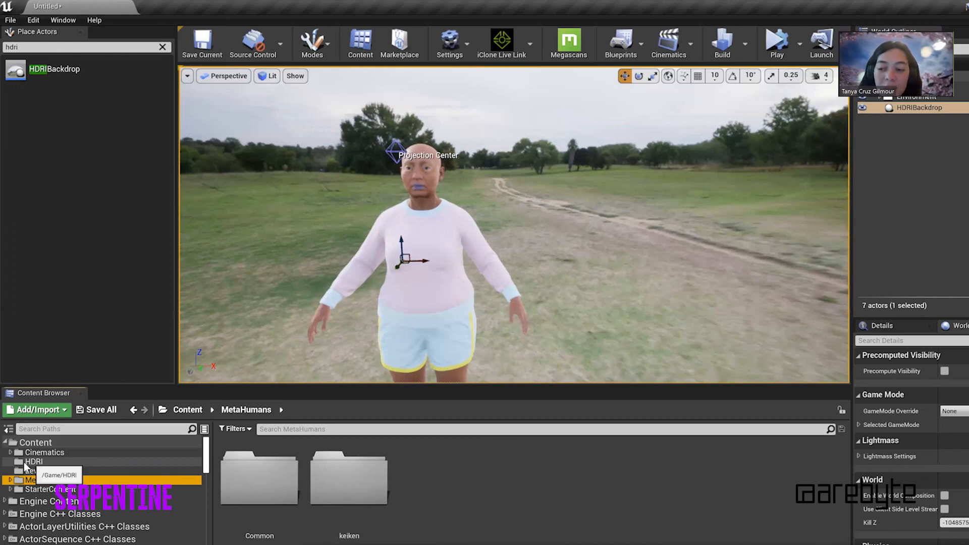
click(31, 462)
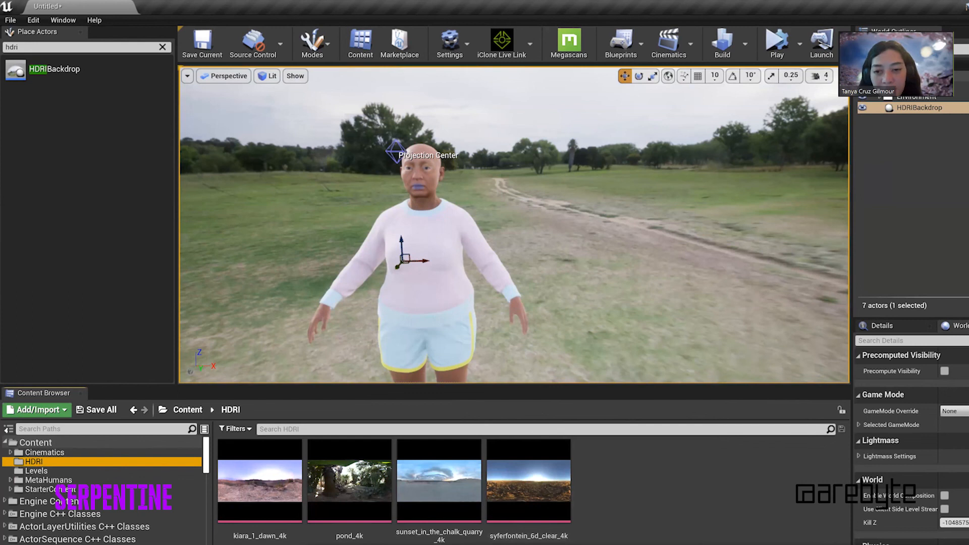
mouse_move(135, 544)
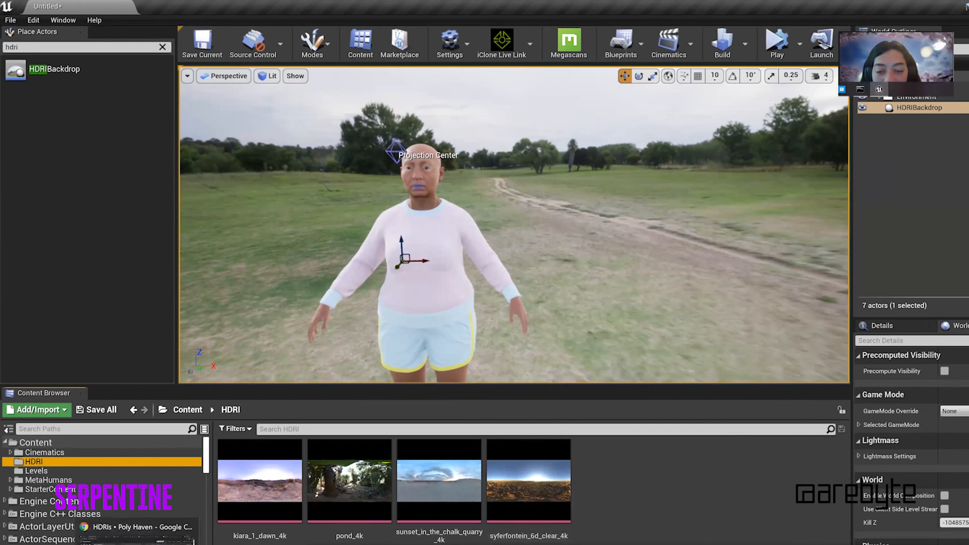
click(136, 536)
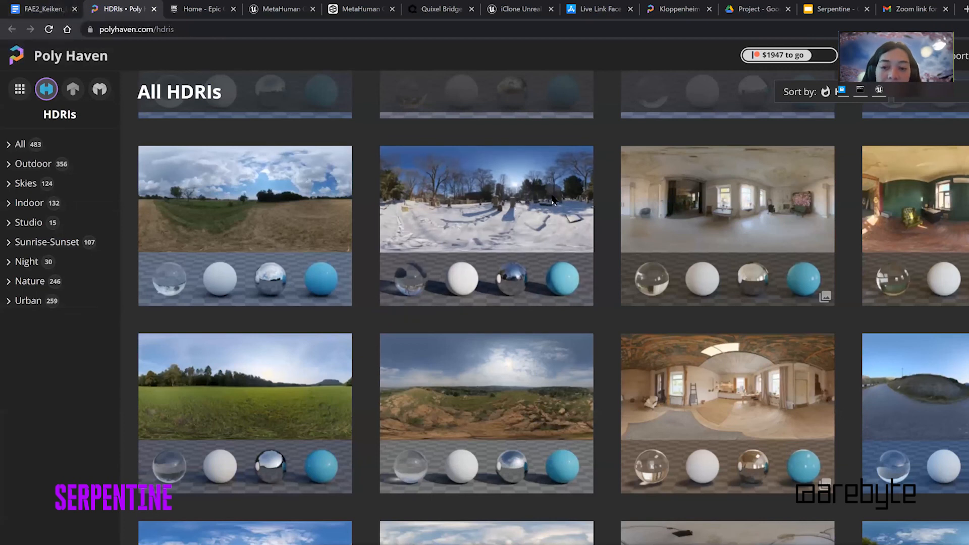
Download the Snowy Cemetery HDRI from Poly Haven at 4K in HDR format and return to Unreal Editor
click(541, 207)
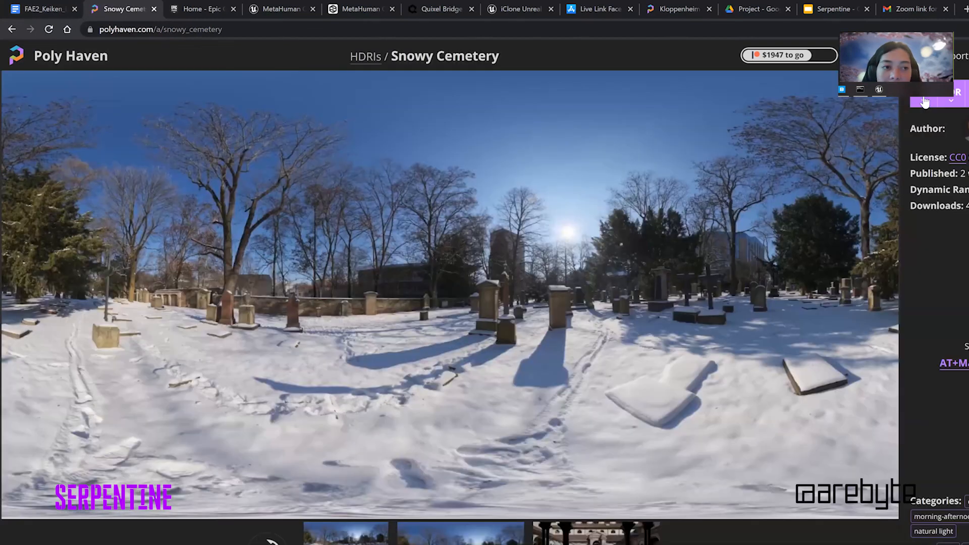
click(924, 100)
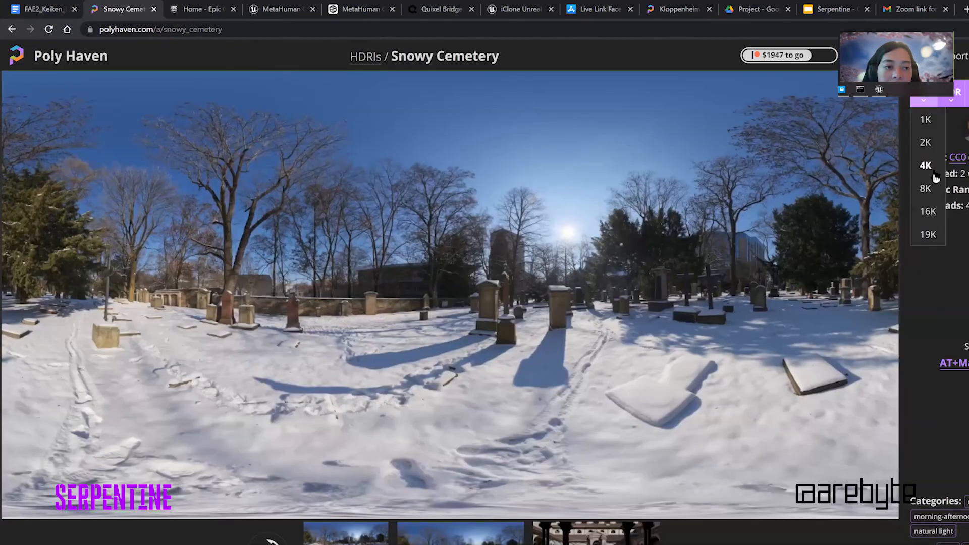
click(952, 103)
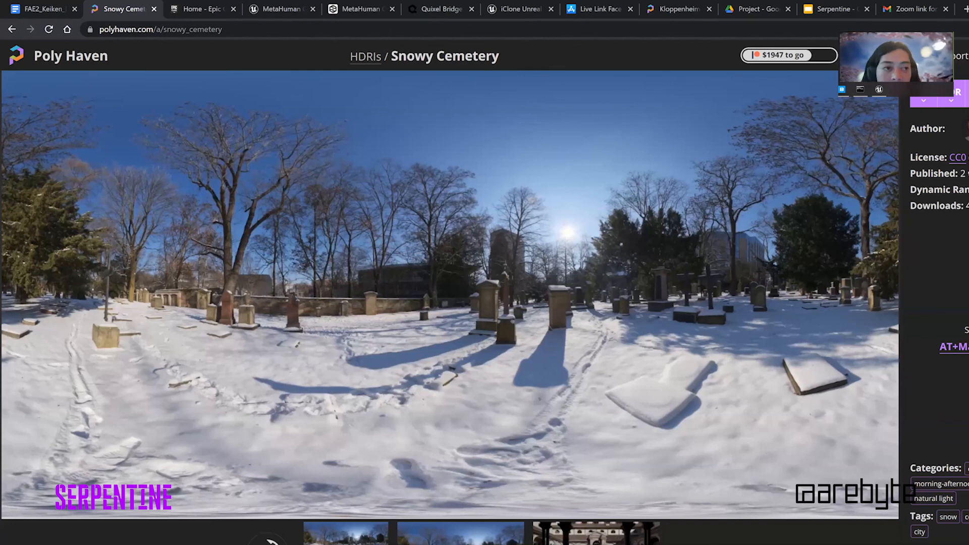
key(alt+Tab)
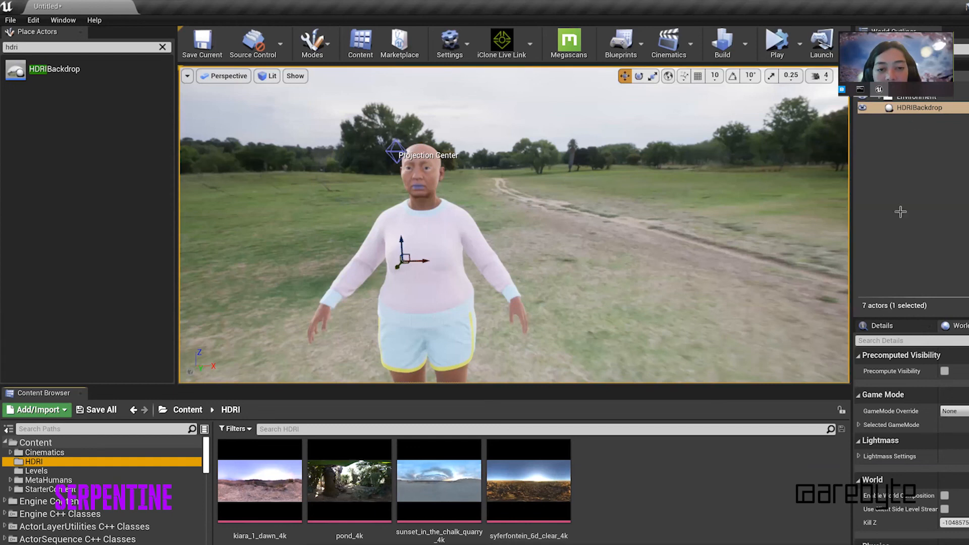
Show the HDRIBackdrop's details and assign the syferfontein_6d_clear_4k texture as its cubemap
click(944, 396)
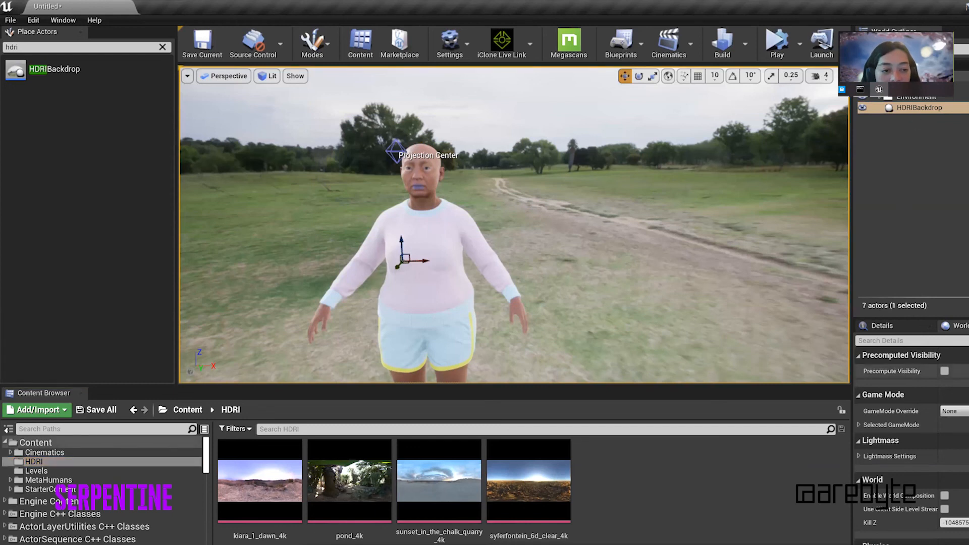
scroll(863, 445, up, 2)
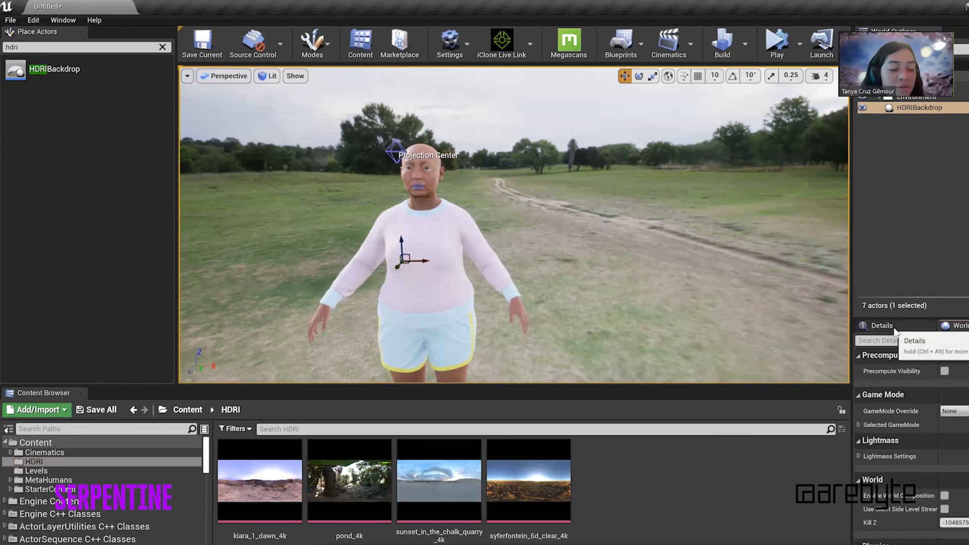
click(892, 326)
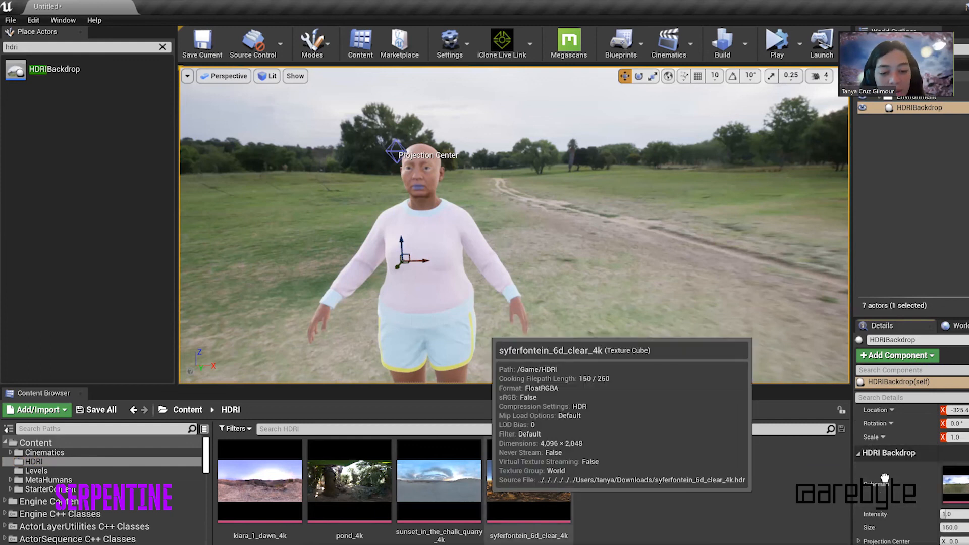
click(546, 488)
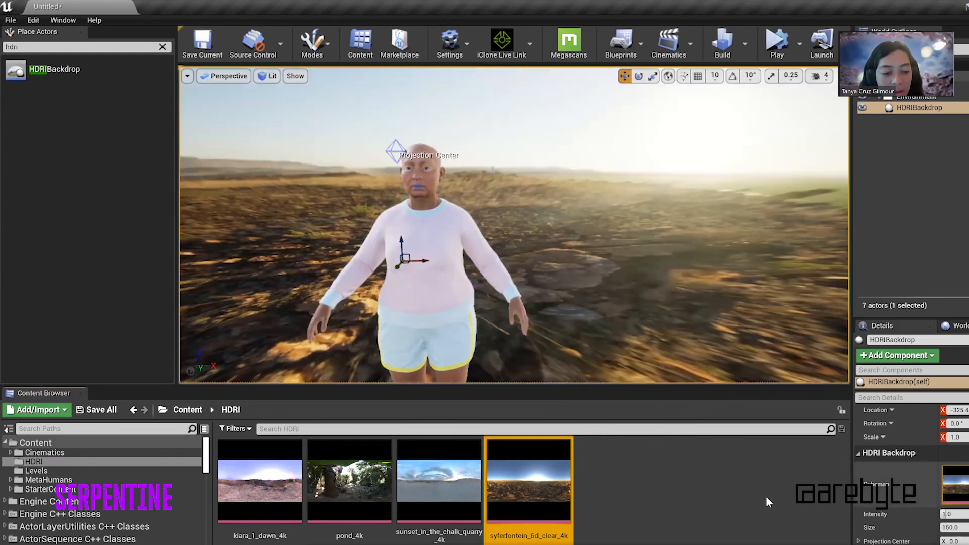
Swap the backdrop's cubemap to sunset_in_the_chalk_quarry_4k and check its lighting on the character up close
drag(424, 483, 954, 484)
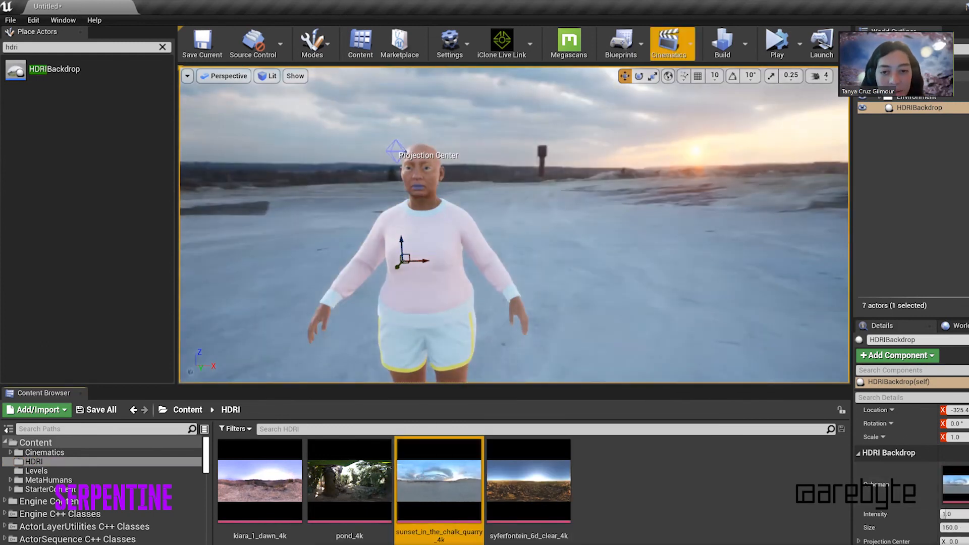
right_drag(613, 231, 739, 228)
middle_drag(583, 215, 419, 238)
scroll(419, 355, up, 3)
middle_drag(420, 355, 490, 323)
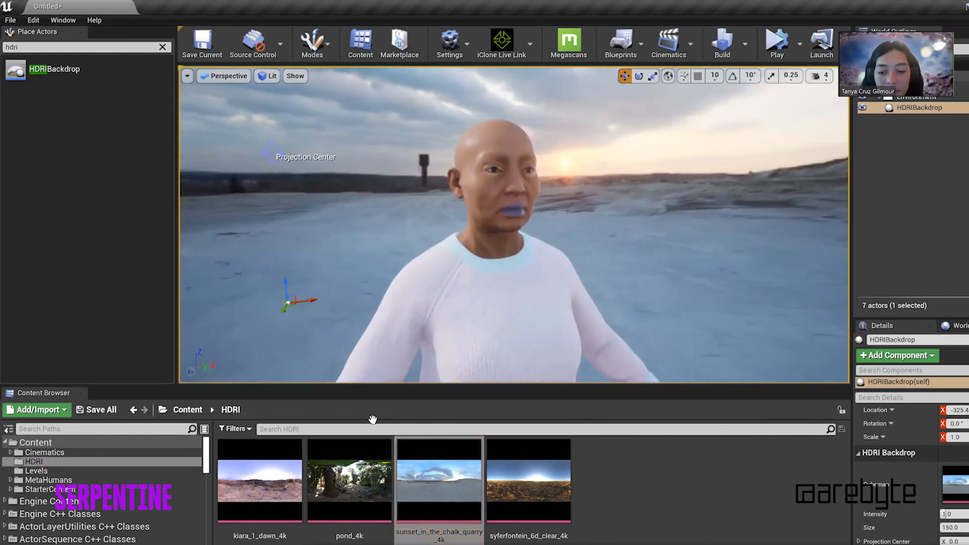
Change the HDRIBackdrop's cubemap to the kiara_1_dawn_4k texture
drag(382, 465, 957, 484)
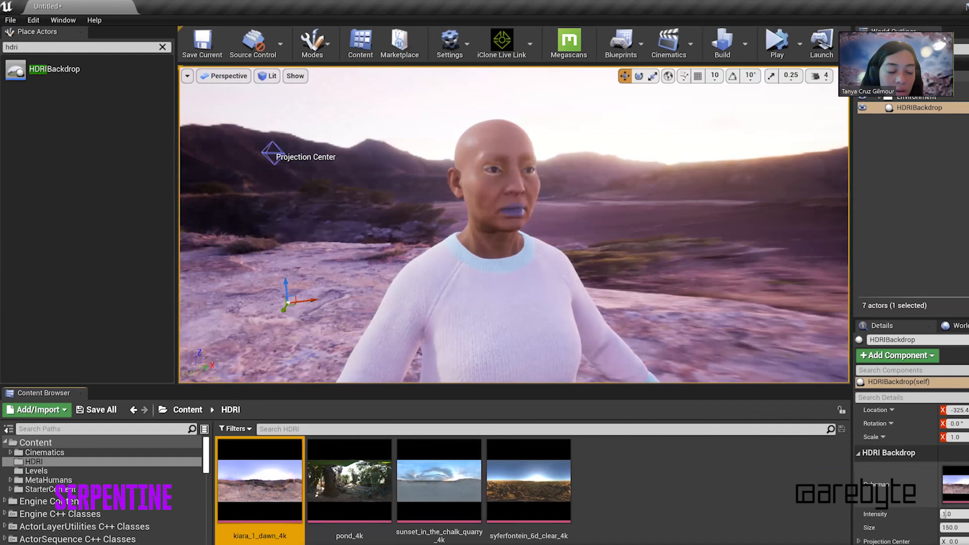
click(965, 477)
click(702, 493)
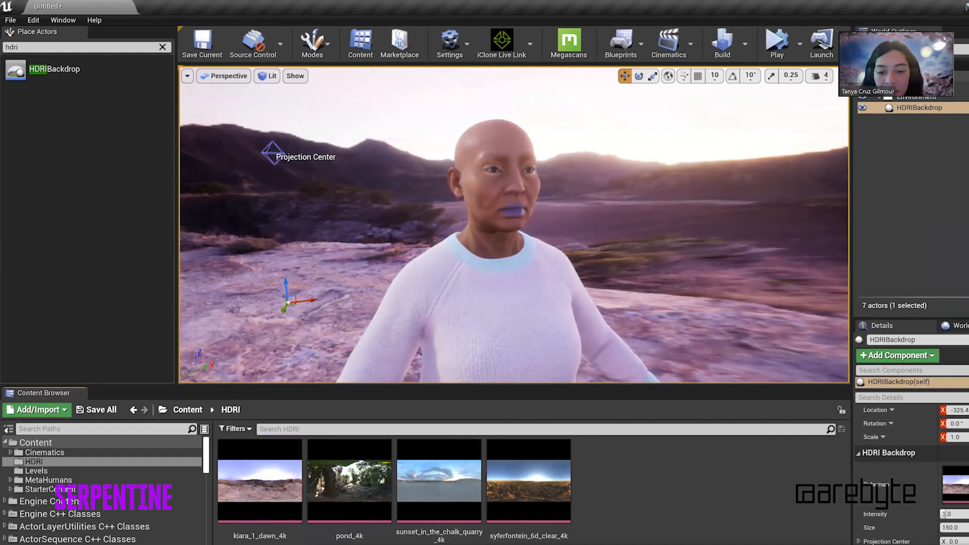
Import snowy_cemetery_4k.hdr from the Downloads folder into the HDRI content folder and assign it as the HDRIBackdrop's cubemap
mouse_move(93, 544)
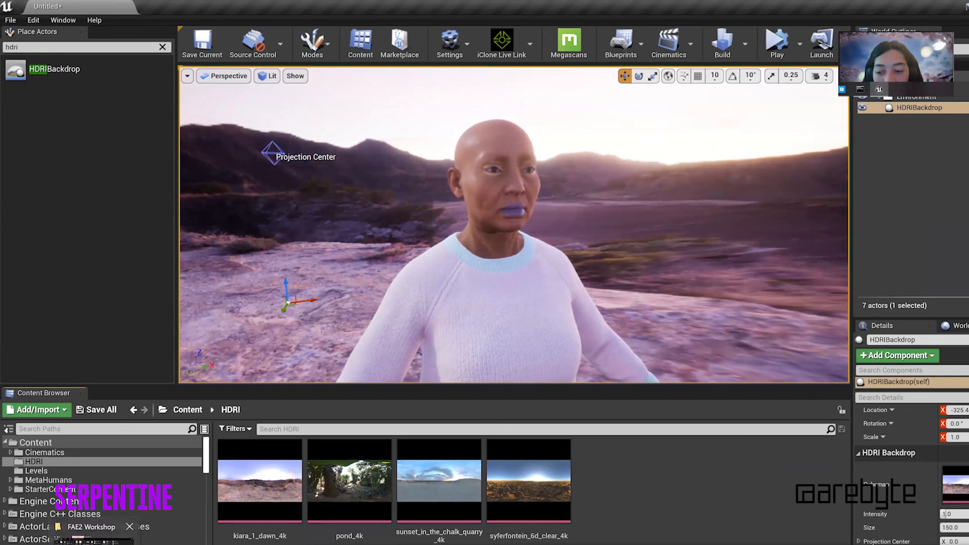
click(92, 526)
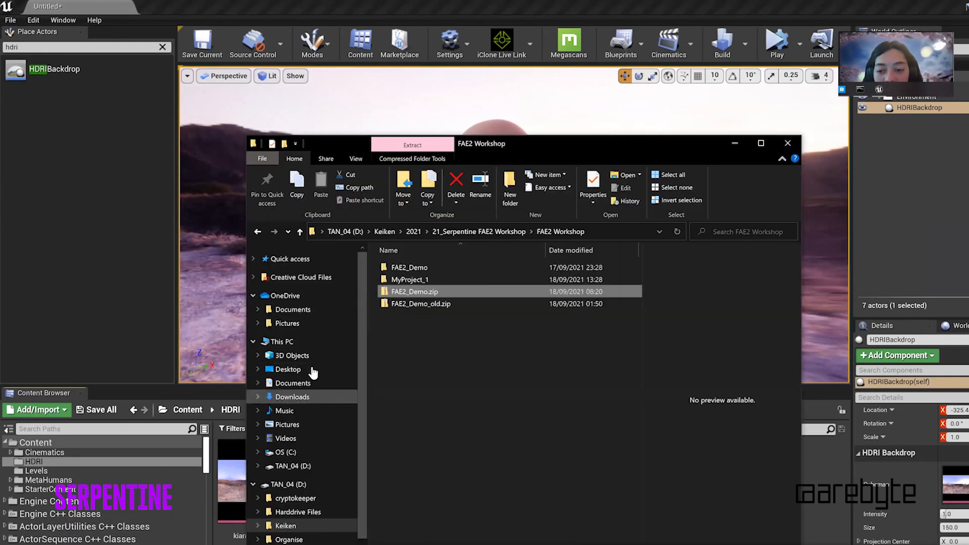
click(292, 397)
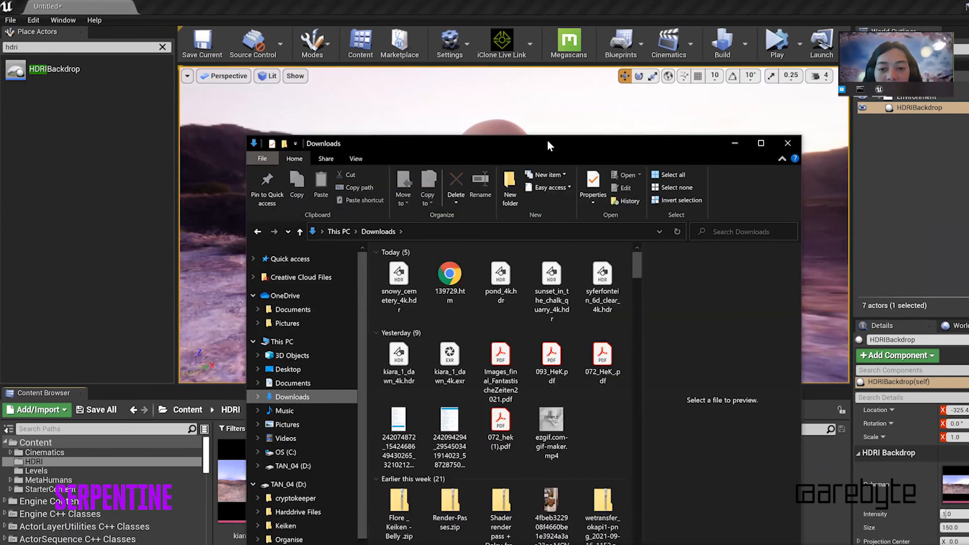
drag(548, 141, 383, 47)
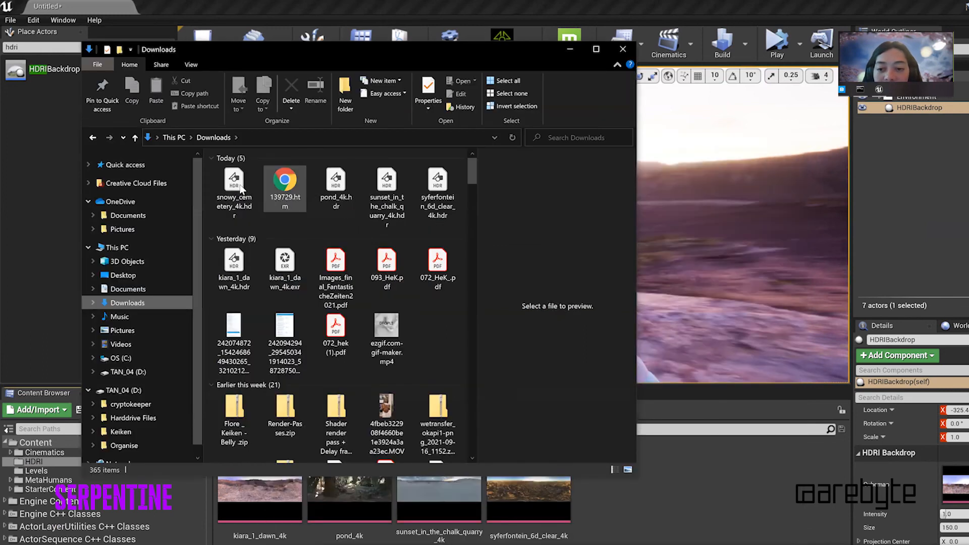
drag(244, 201, 675, 471)
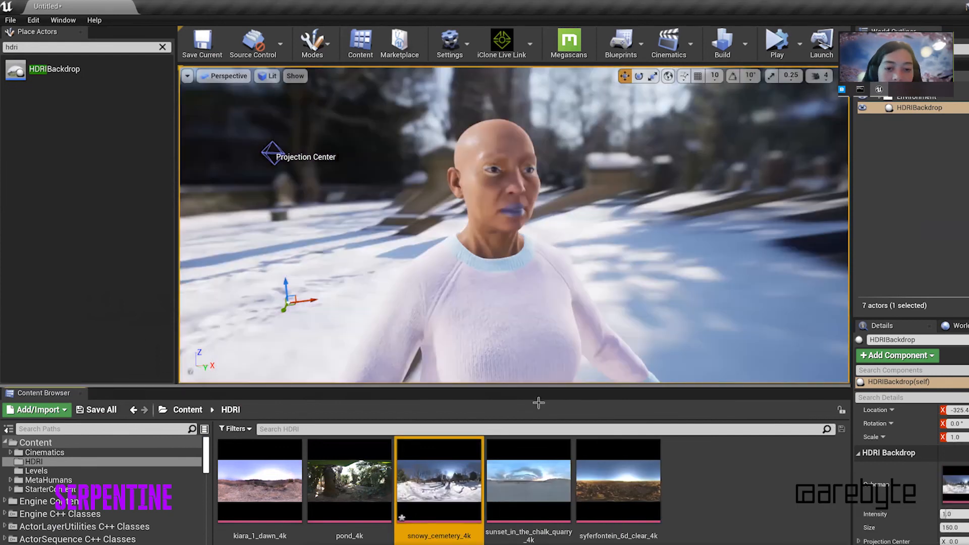
right_drag(538, 353, 604, 334)
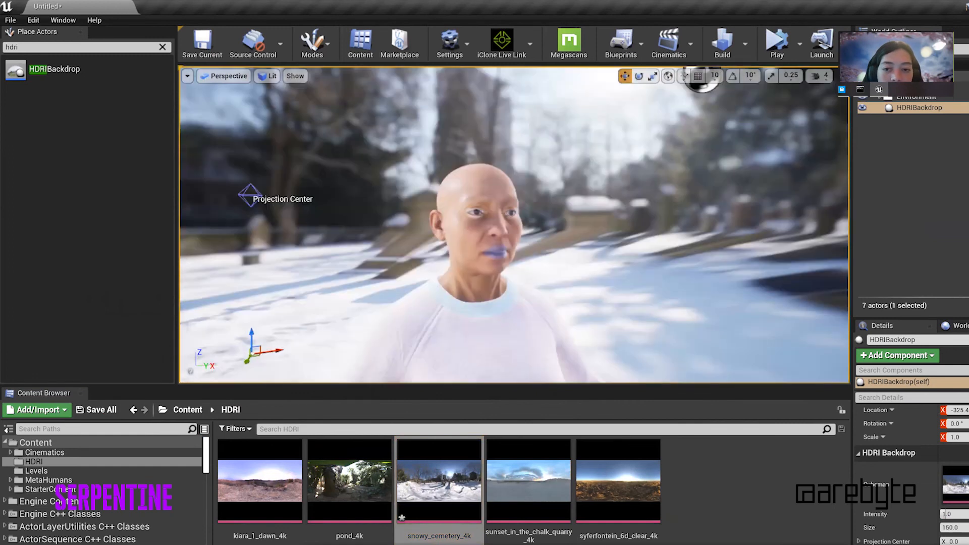
right_drag(636, 271, 679, 282)
scroll(679, 282, up, 2)
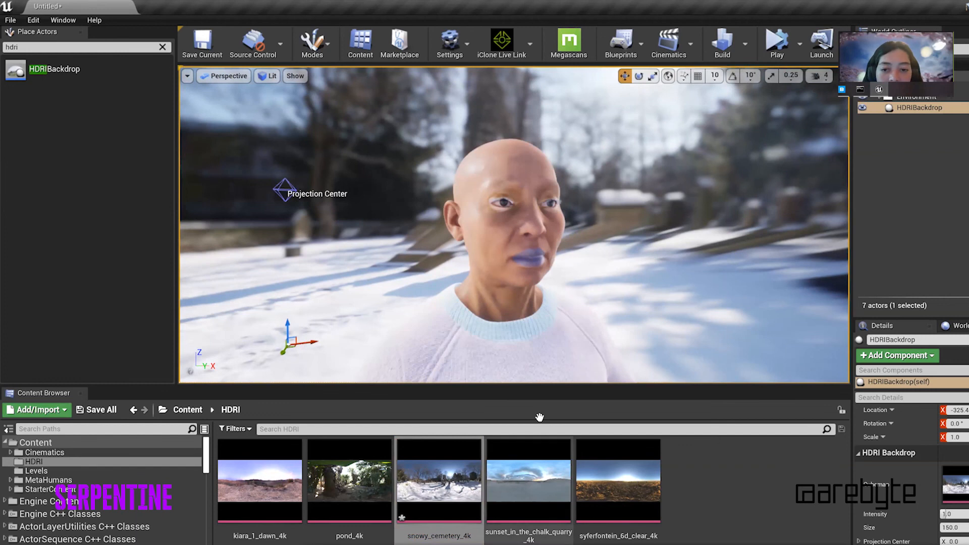
click(443, 484)
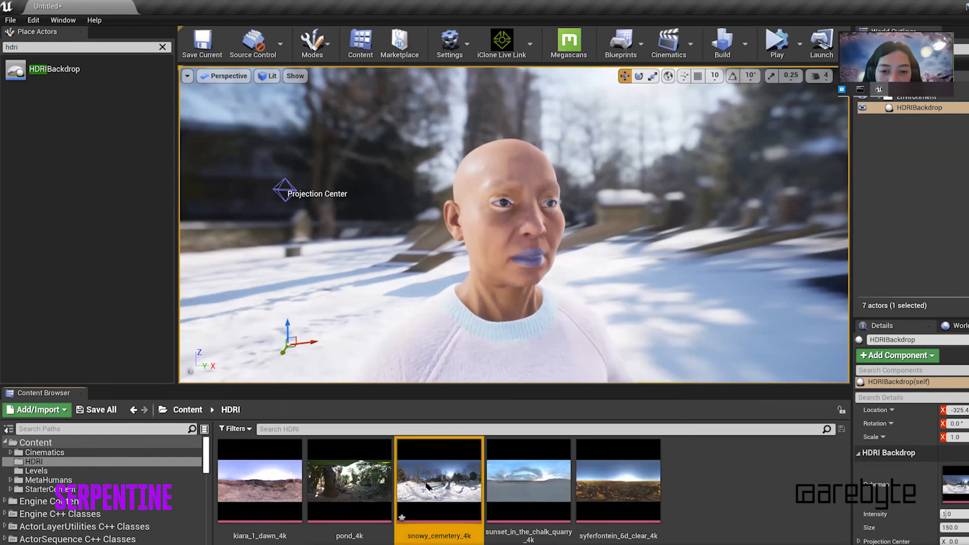
Set the snowy_cemetery_4k texture's Mip Gen Settings to NoMipmaps, then save the texture and close its editor
double_click(445, 486)
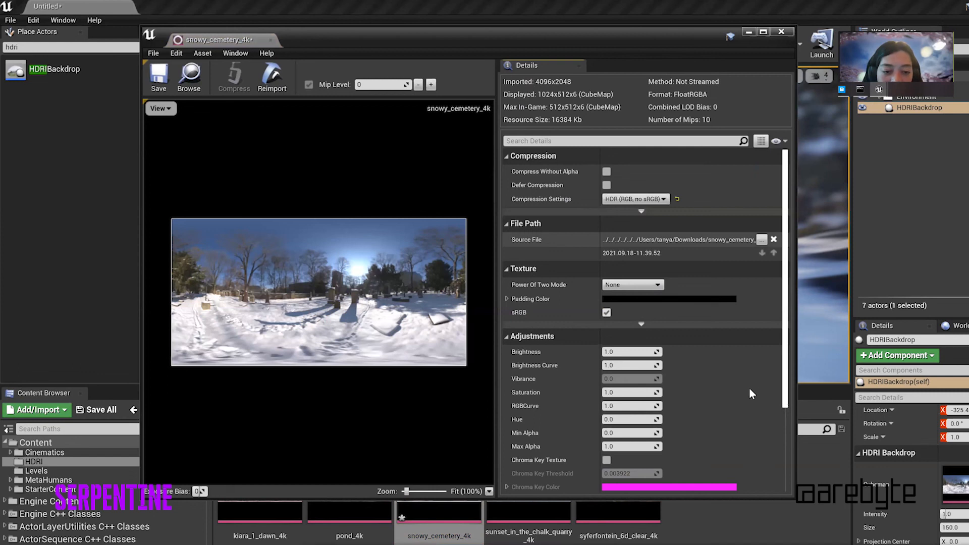
scroll(531, 376, down, 5)
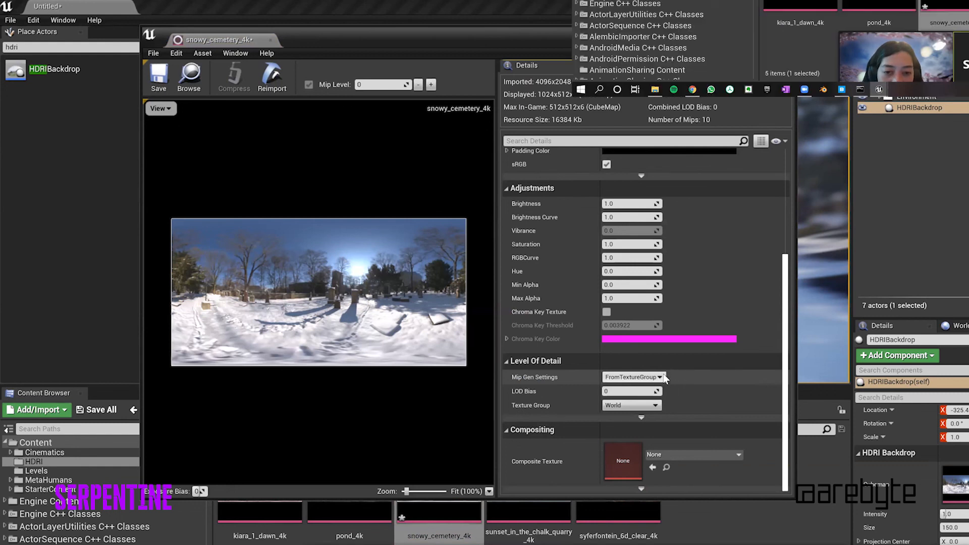
click(661, 378)
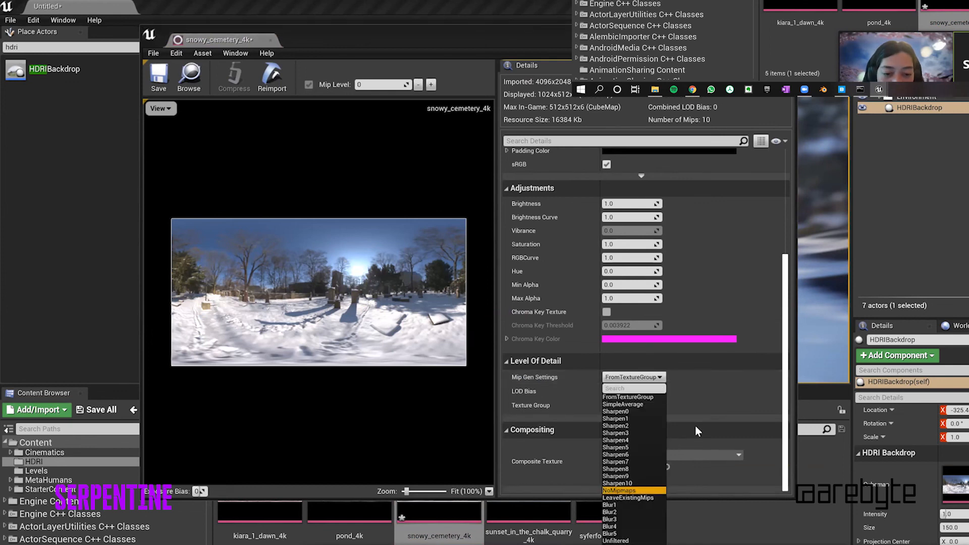
key(Return)
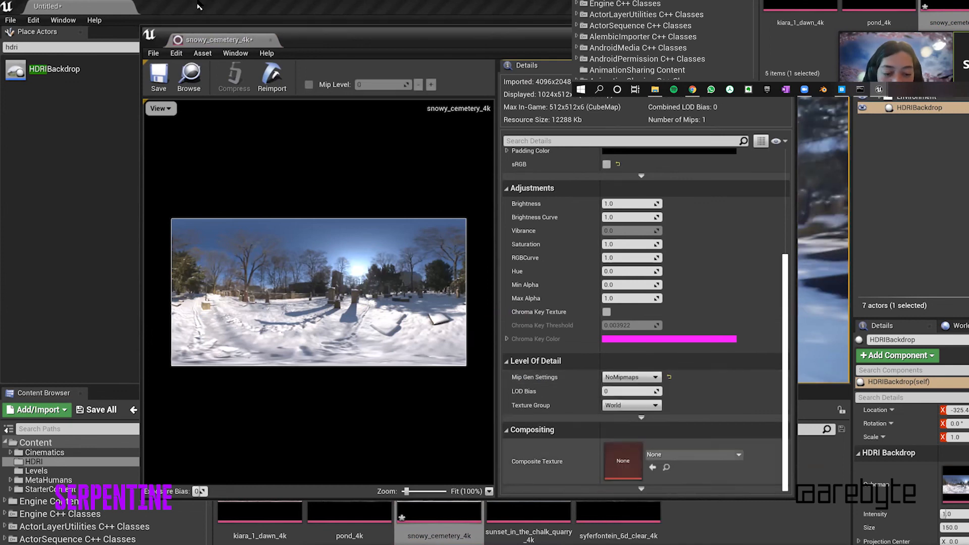
click(159, 79)
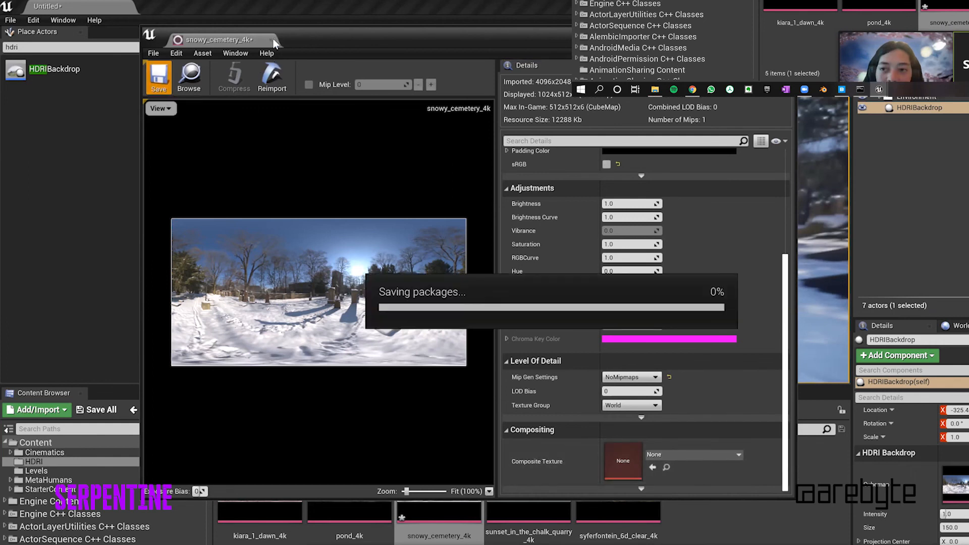
click(273, 40)
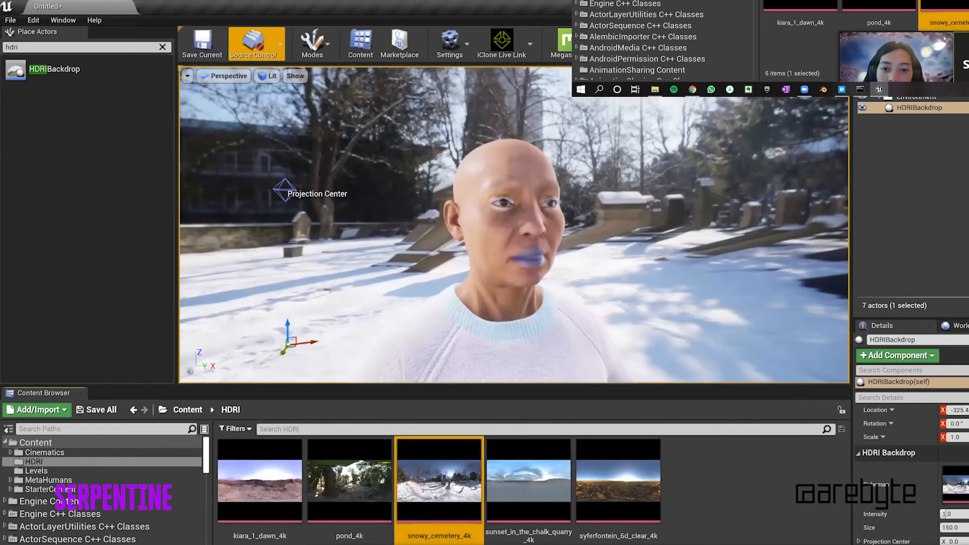
Inspect the snowy backdrop around the character and switch the HDRIBackdrop's cubemap back to kiara_1_dawn_4k
right_drag(514, 224, 424, 204)
right_drag(670, 244, 792, 222)
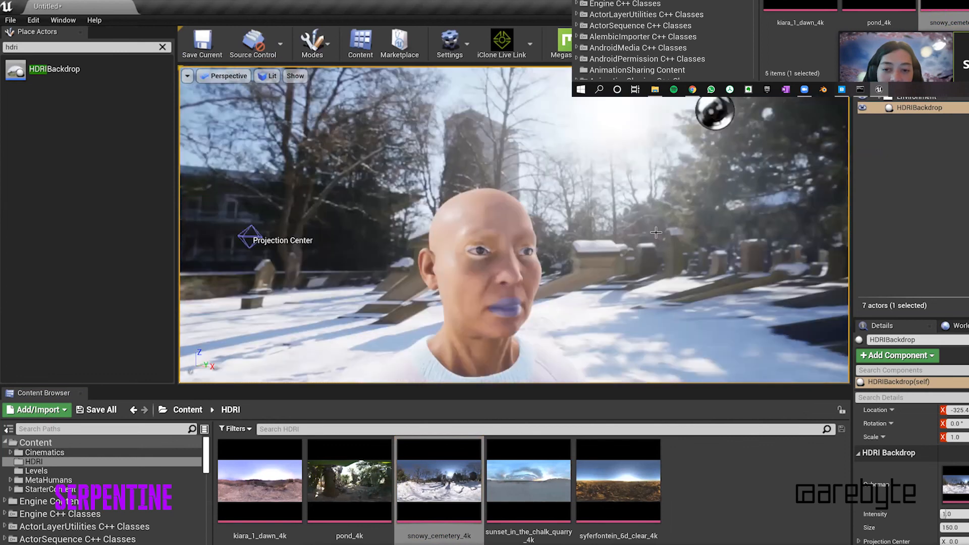
right_drag(581, 166, 599, 171)
right_drag(641, 255, 581, 303)
drag(273, 486, 959, 484)
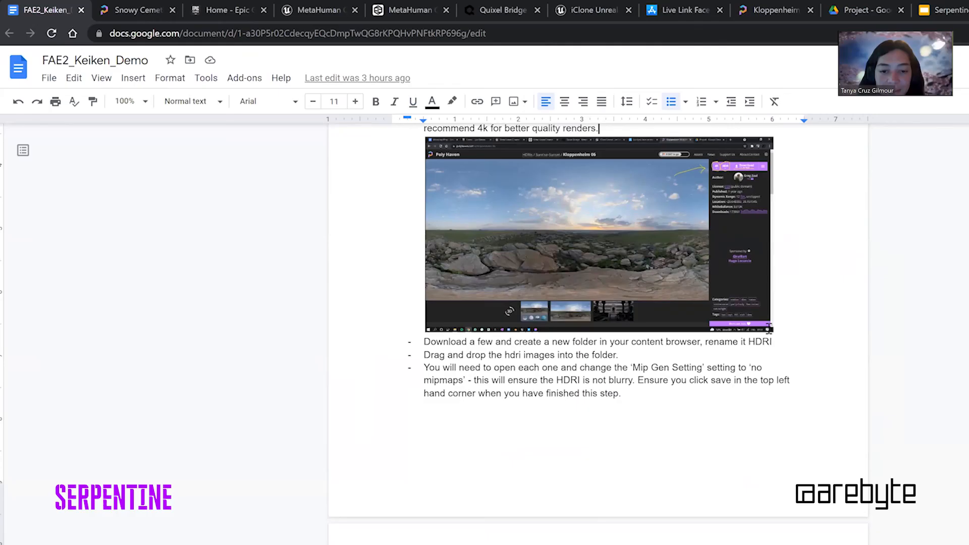
Read on in the FAE2_Keiken_Demo document from the HDRI instructions to the section on facial animation and recording
scroll(769, 328, down, 3)
scroll(769, 329, down, 5)
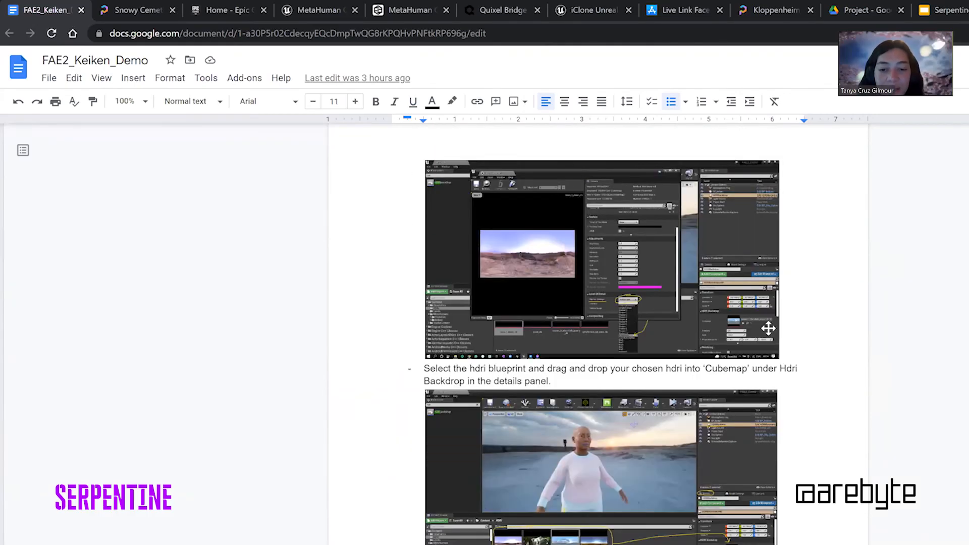
scroll(768, 327, down, 10)
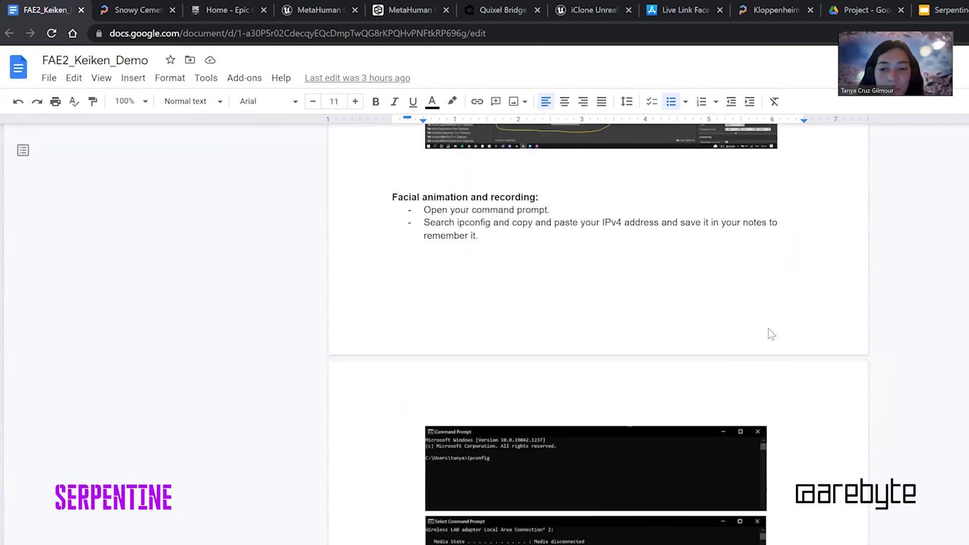
scroll(805, 314, up, 1)
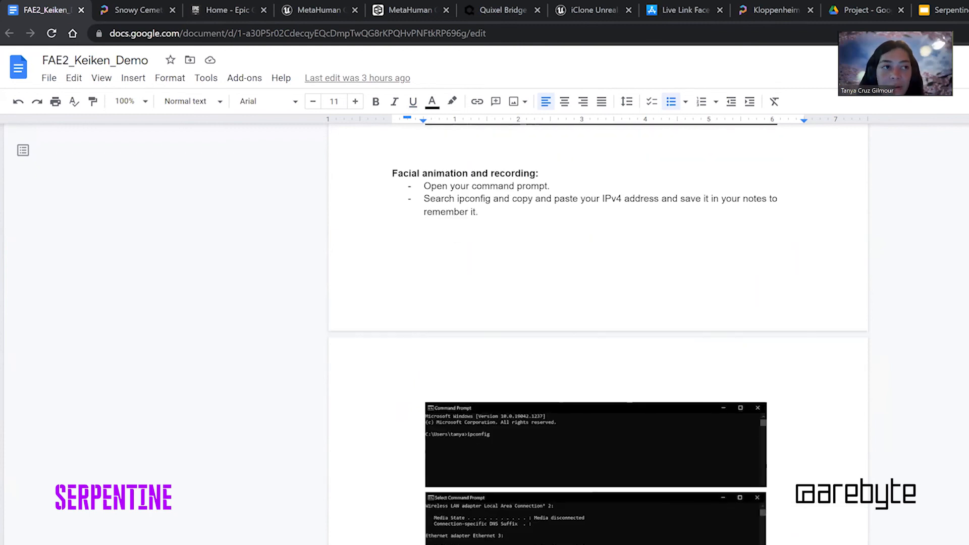
Switch to Command Prompt, run ipconfig, highlight the IPv4 Address line under the Wi-Fi adapter and close the window
key(alt+Tab)
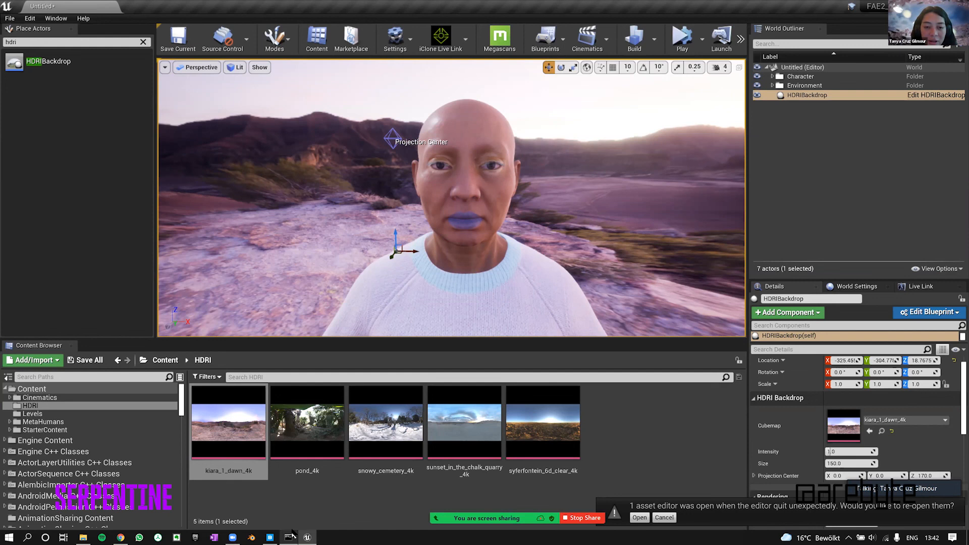
mouse_move(292, 532)
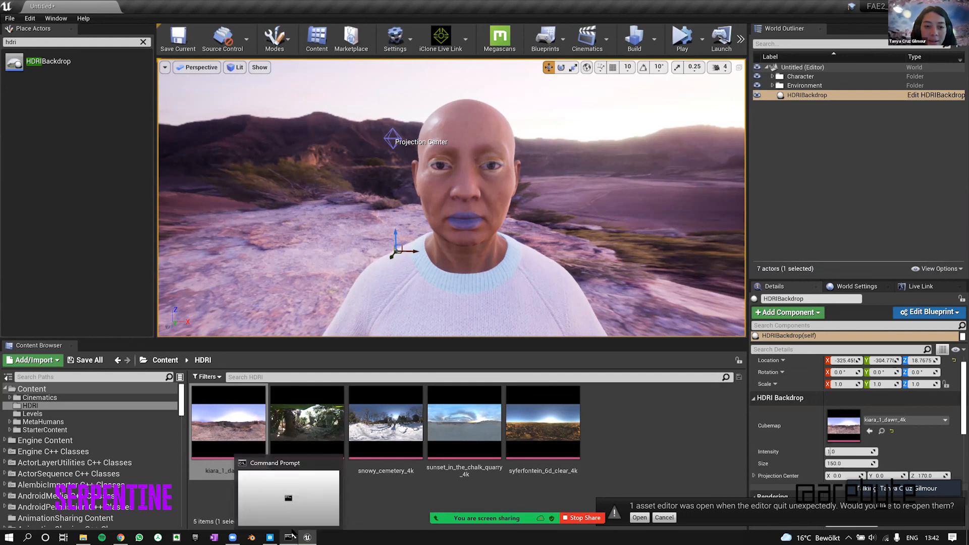
click(293, 535)
click(186, 155)
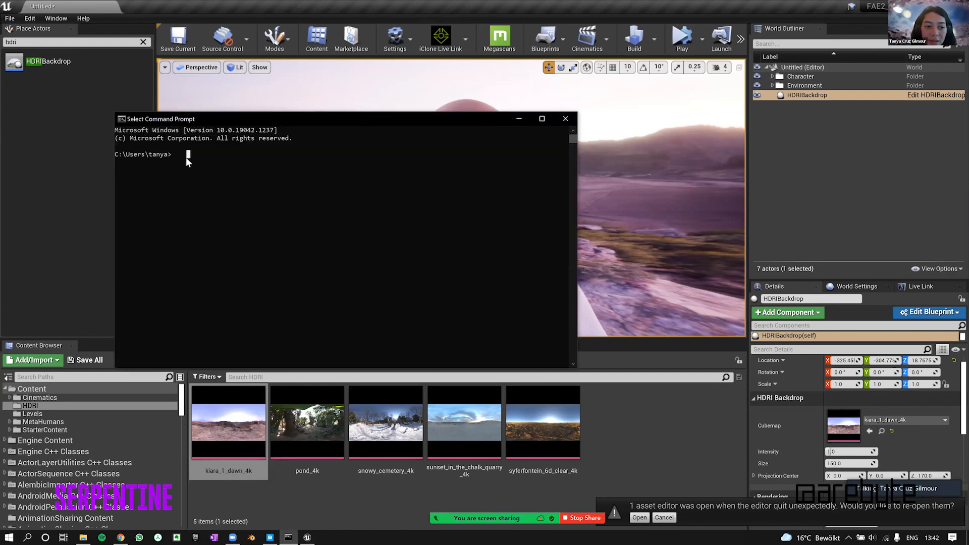
text(ipcon)
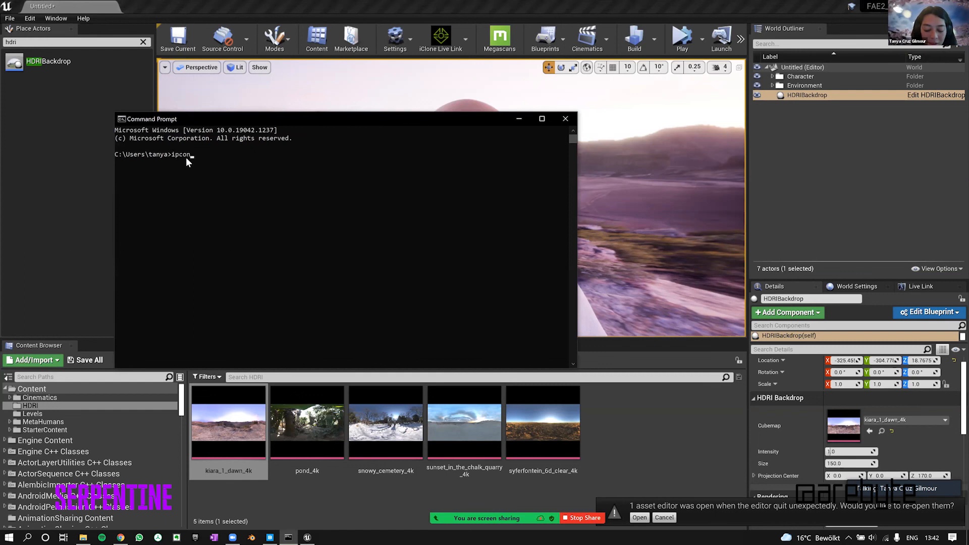
text(fig)
key(Return)
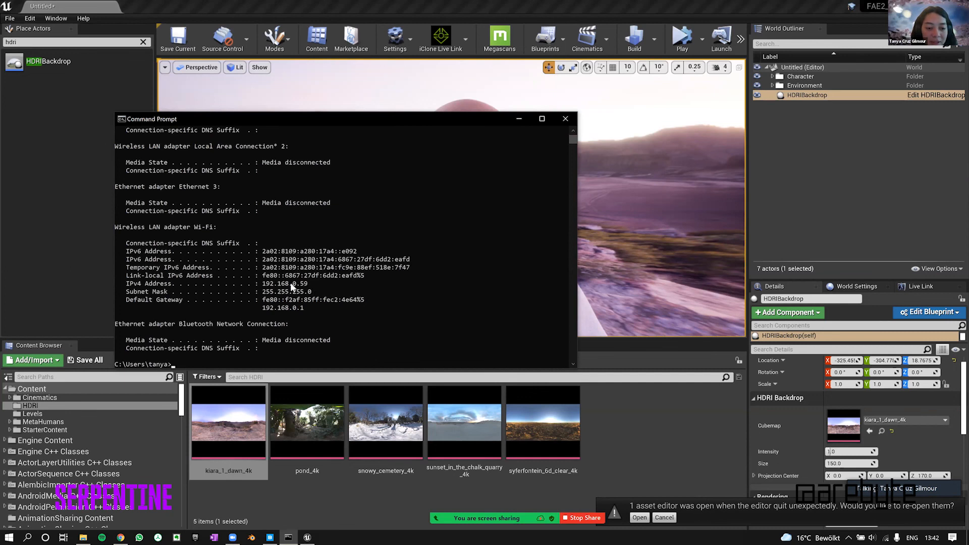
drag(308, 285, 126, 284)
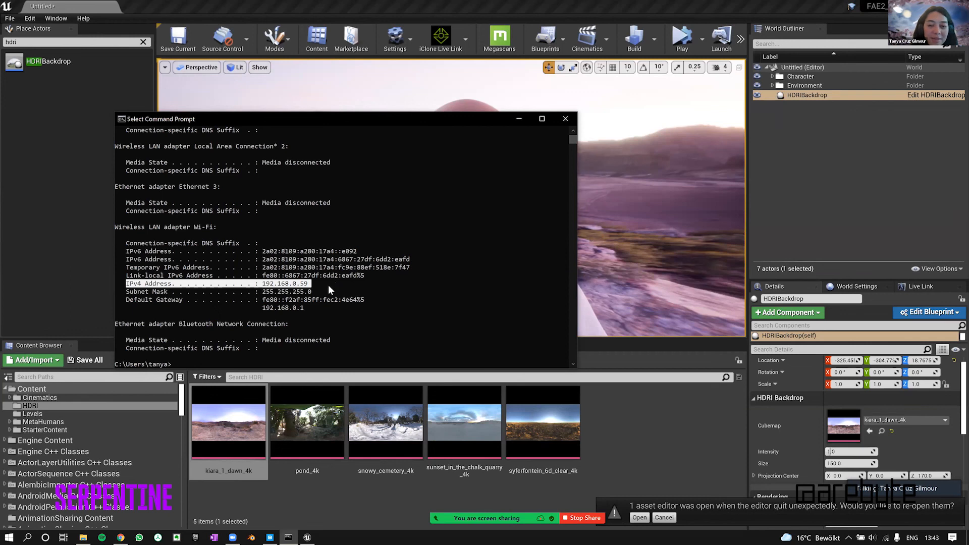
click(566, 121)
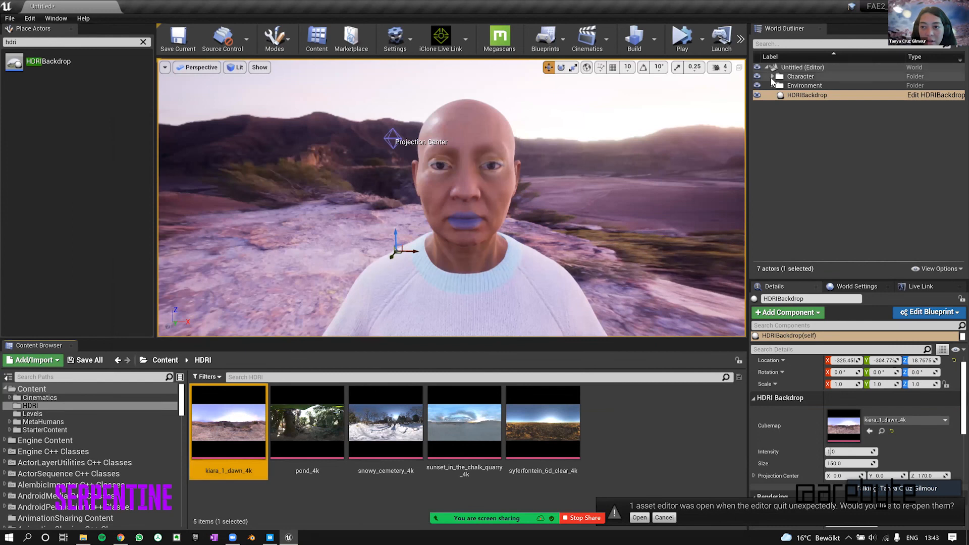
Select BP_keiken in the Character folder and show its LLink Face Subj choices, checking the same list in the FAE2_demo level
click(773, 77)
click(477, 192)
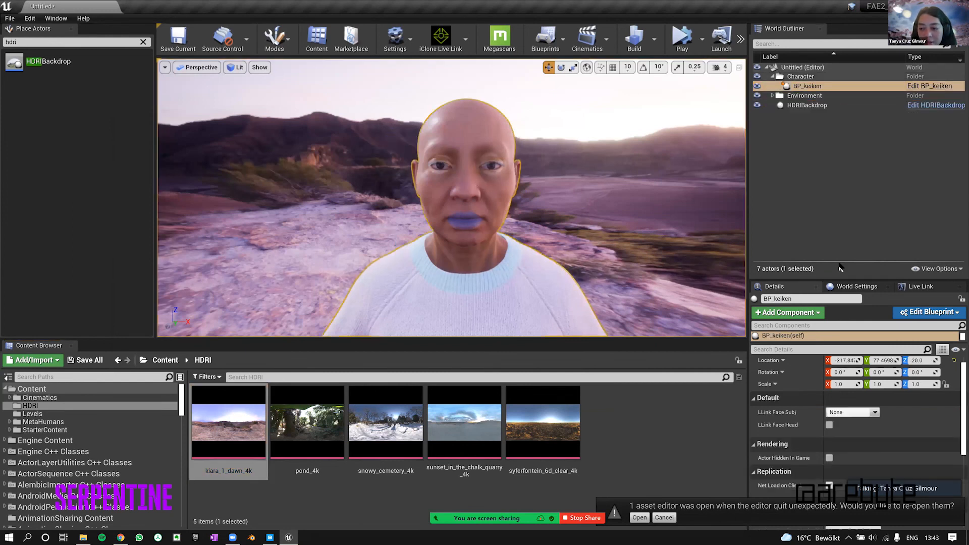
drag(834, 262, 834, 237)
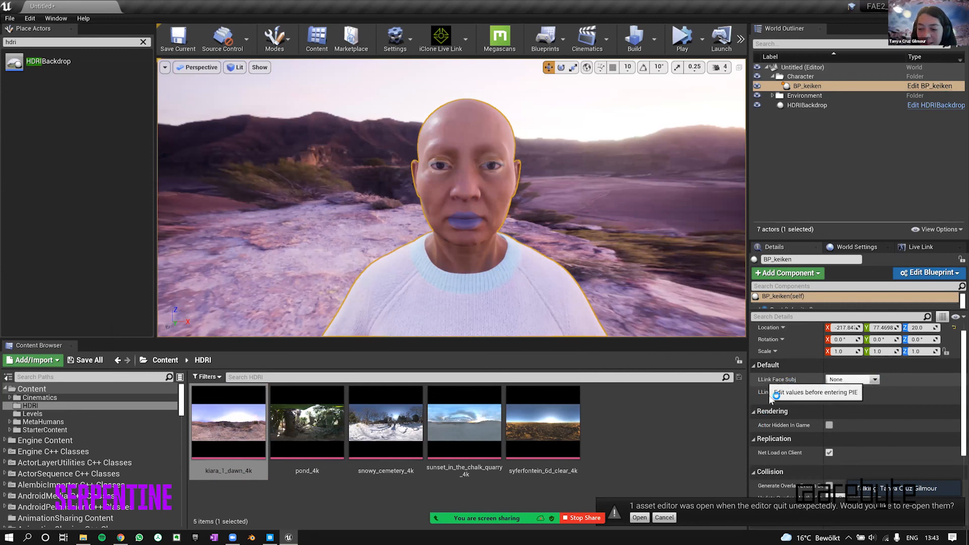
click(875, 380)
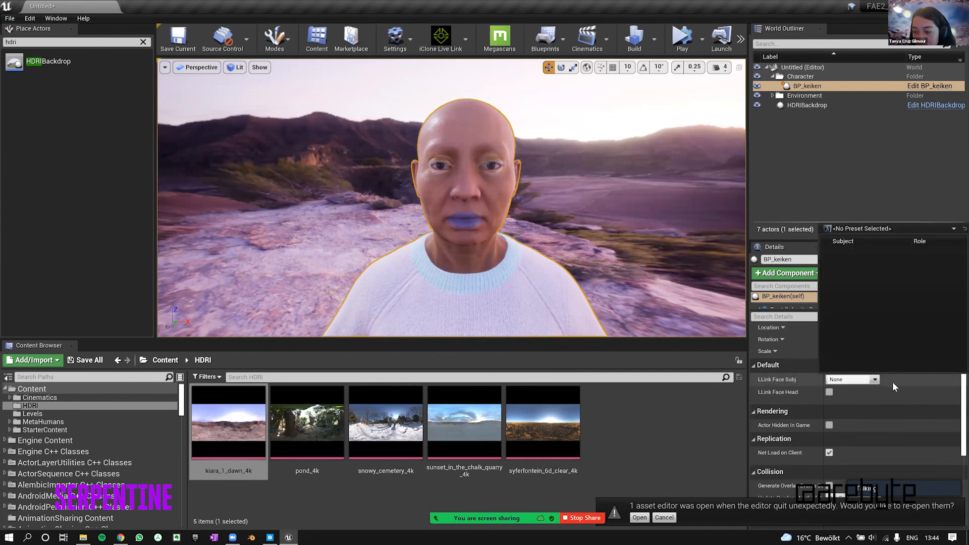
click(894, 387)
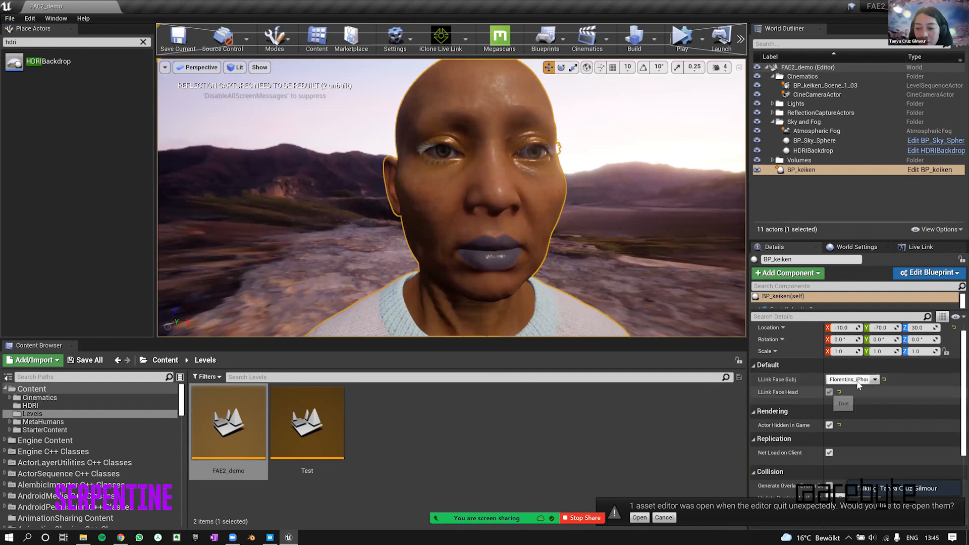
click(875, 379)
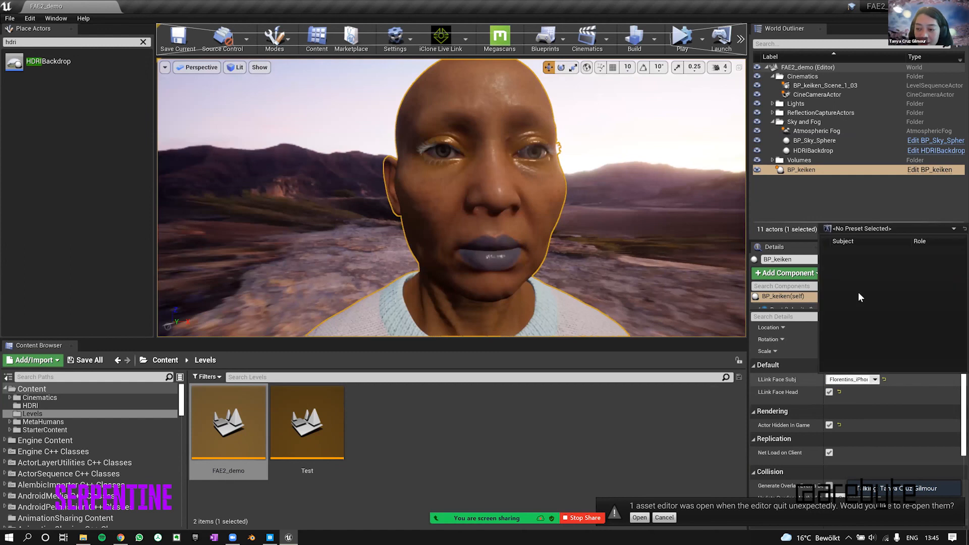
click(831, 399)
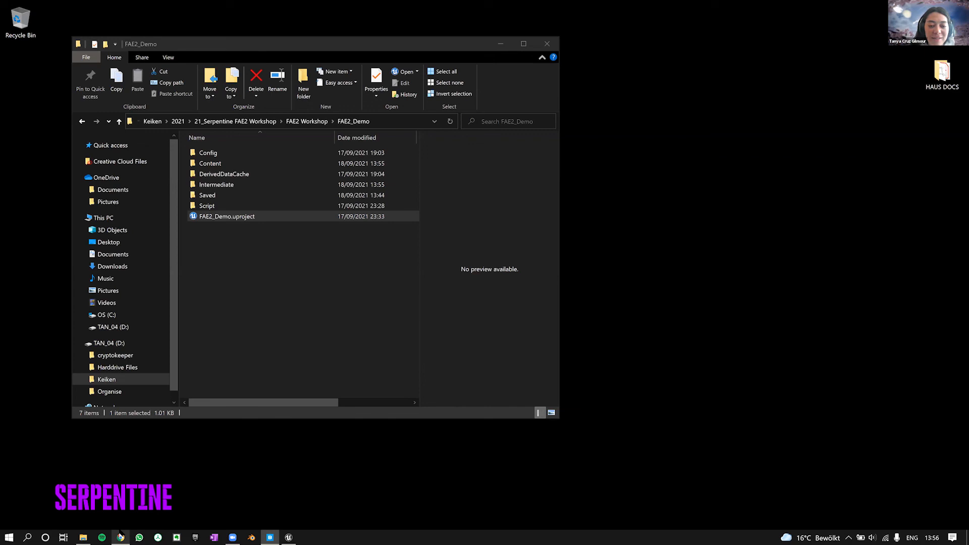
Switch to the FAE2_Keiken_Demo document in Chrome and review its Live Link and Simulate instructions for facial animation
mouse_move(121, 534)
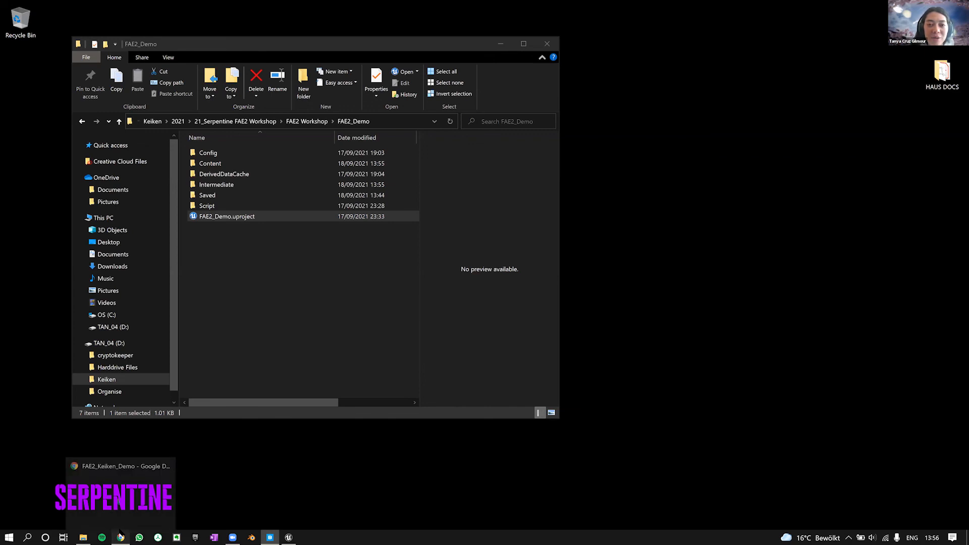
click(120, 535)
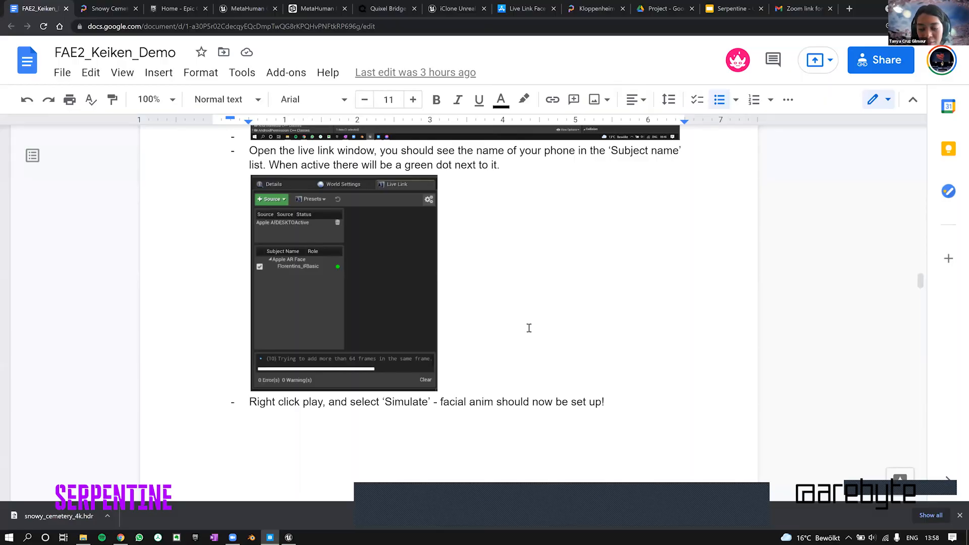
scroll(644, 445, down, 5)
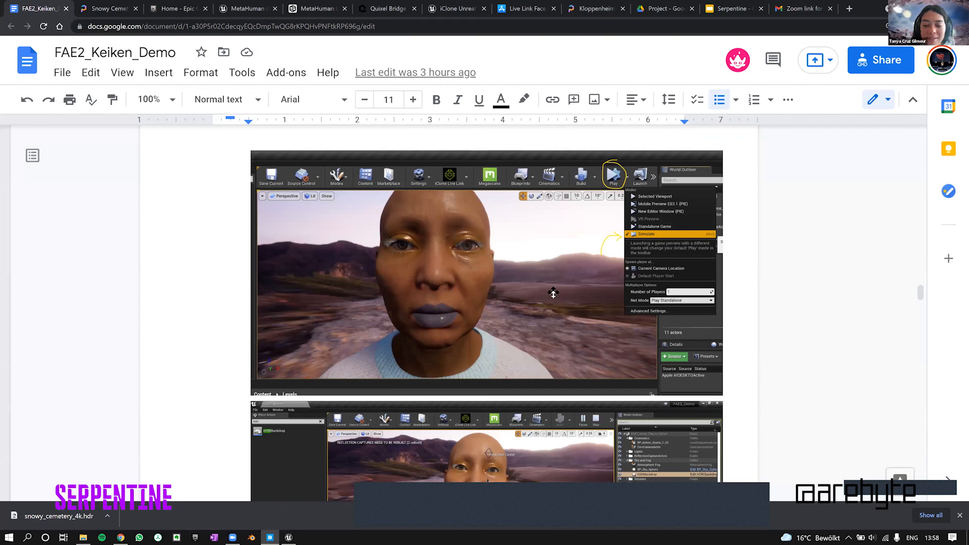
scroll(553, 293, down, 5)
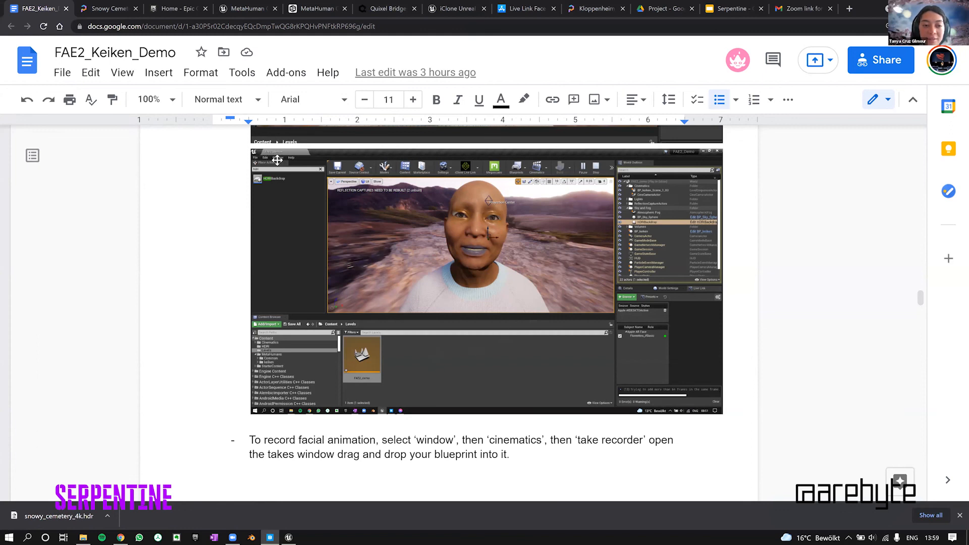
Read the document's Take Recorder instructions, from adding the character blueprint to recording and stopping the facial animation in simulation mode
scroll(369, 362, down, 1)
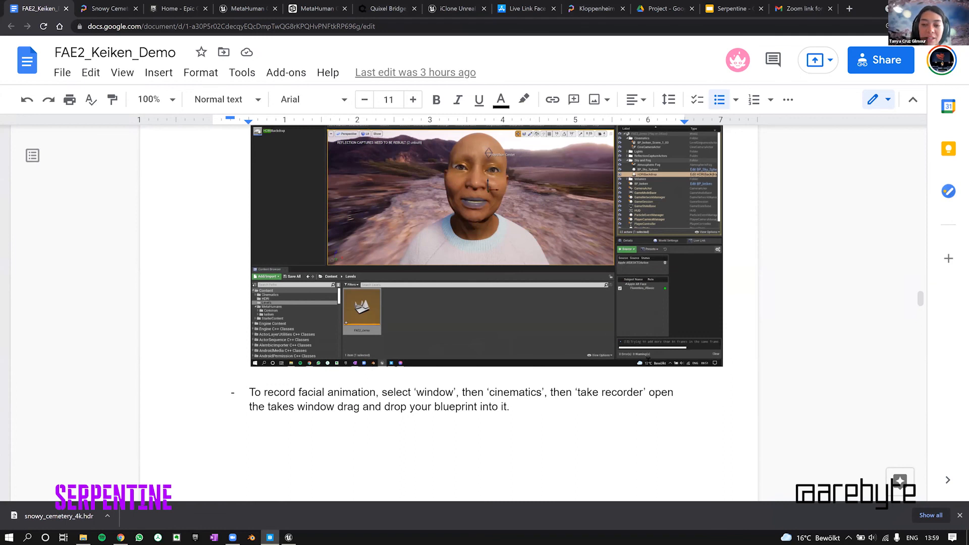
scroll(649, 362, down, 3)
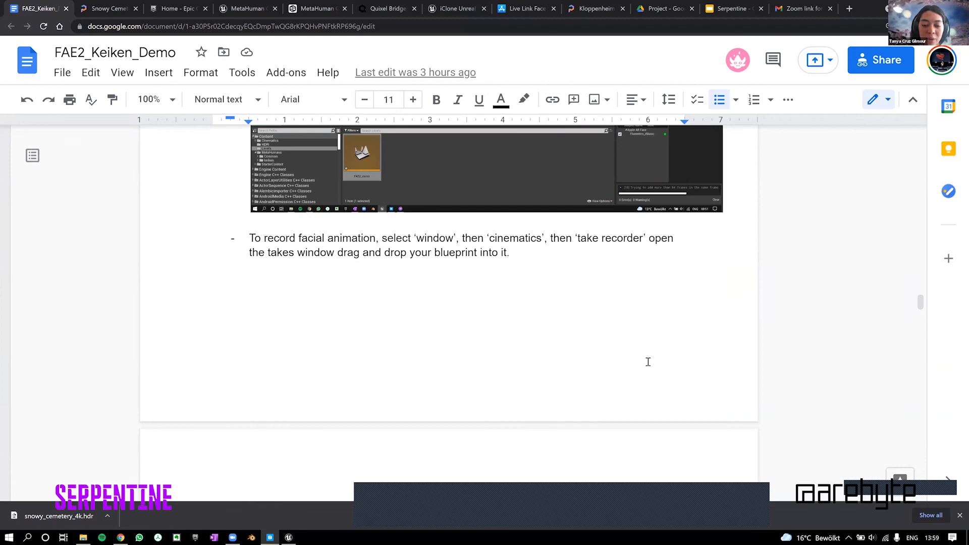
scroll(574, 354, down, 6)
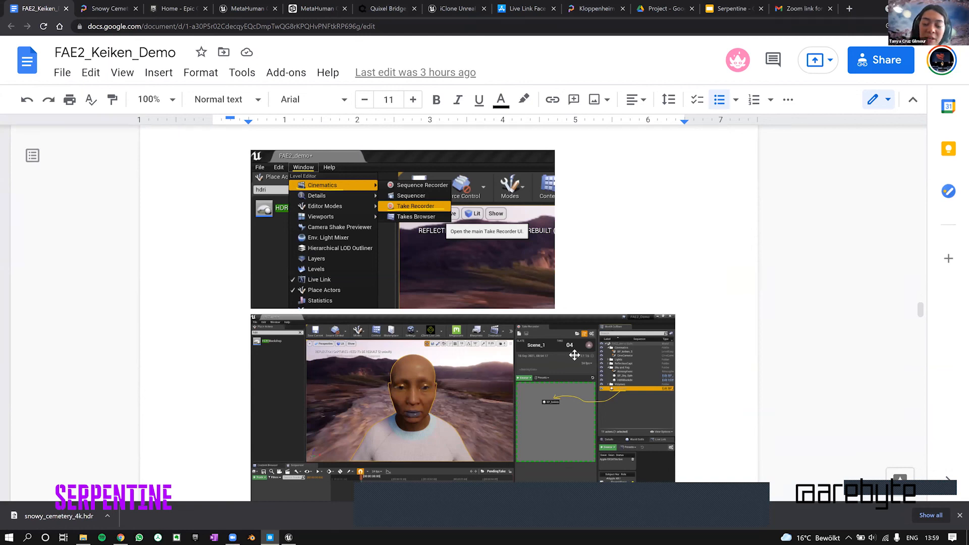
scroll(627, 241, down, 3)
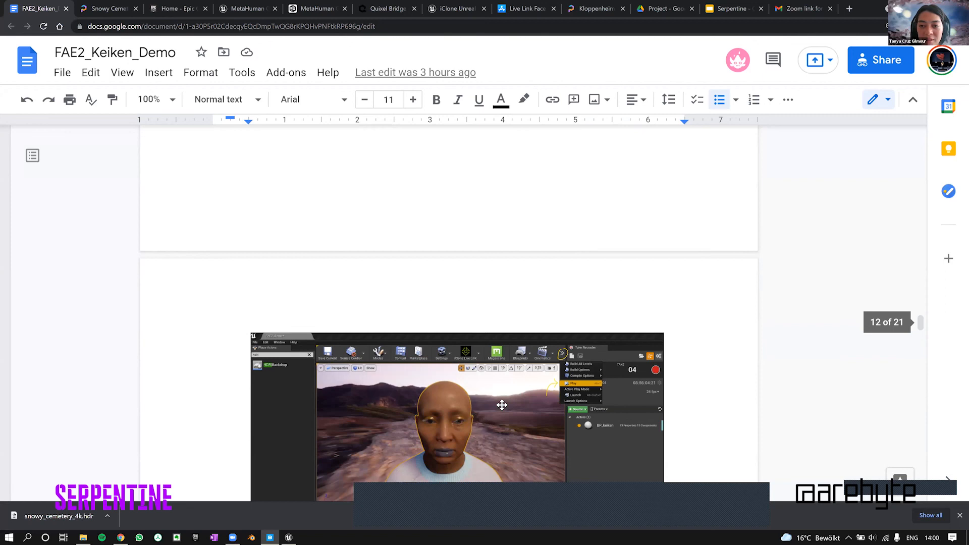
scroll(602, 202, down, 4)
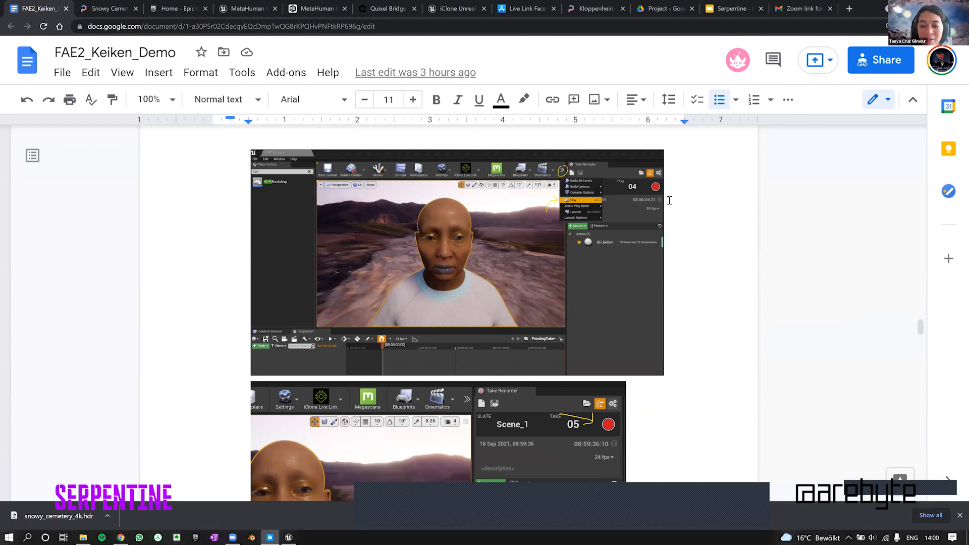
scroll(670, 201, down, 4)
scroll(593, 264, down, 1)
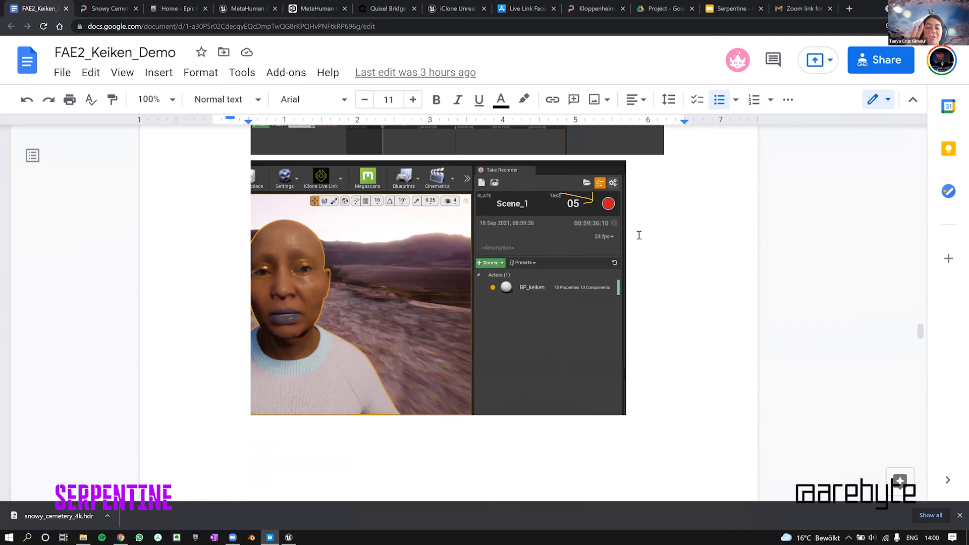
scroll(639, 236, down, 6)
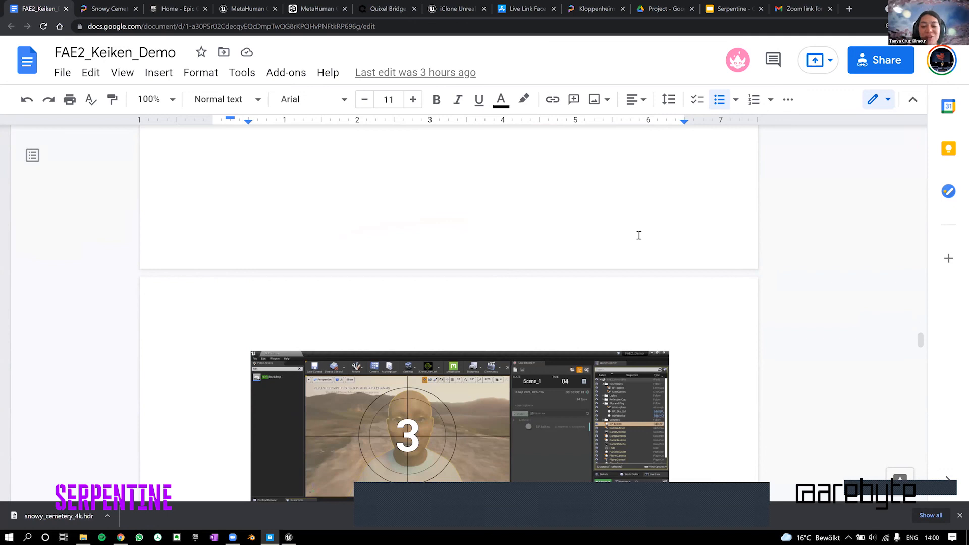
scroll(639, 235, down, 3)
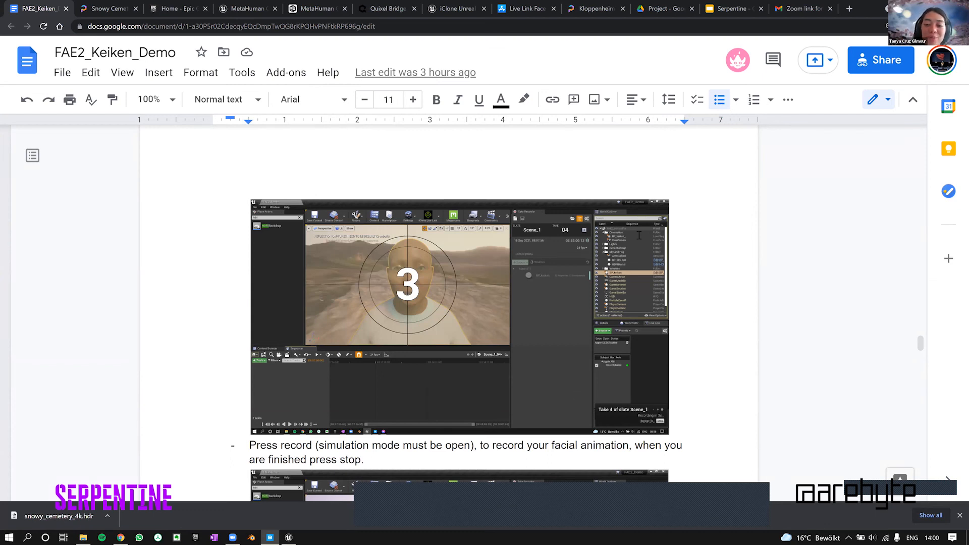
scroll(731, 322, down, 2)
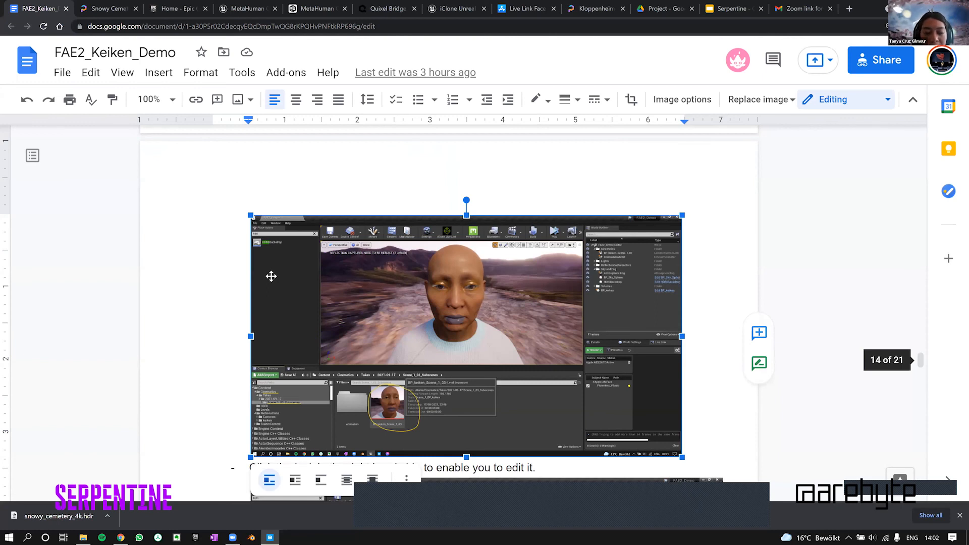
Read how to unlock the recorded take's sequence and hide the duplicate character that has no lightning bolt
scroll(271, 276, down, 2)
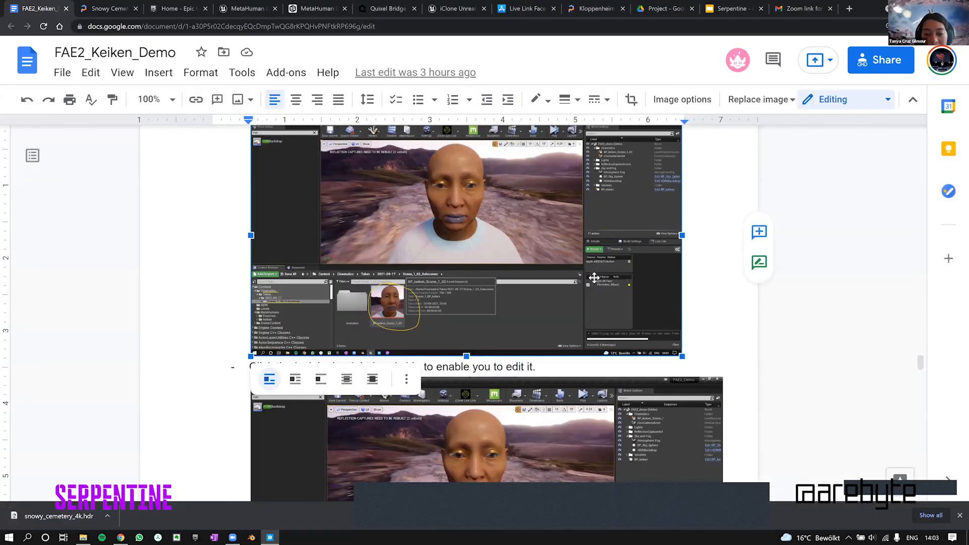
scroll(594, 278, down, 5)
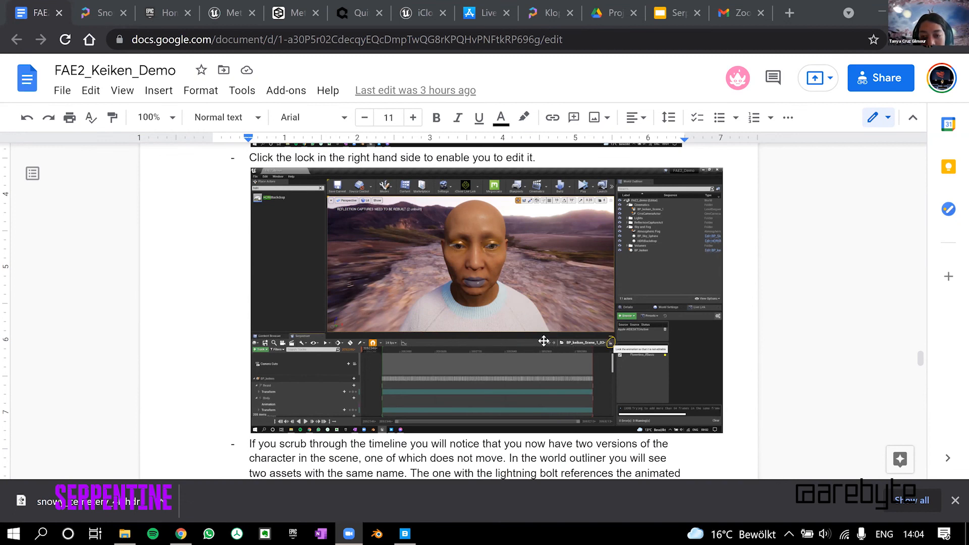
scroll(516, 349, down, 1)
scroll(516, 349, down, 10)
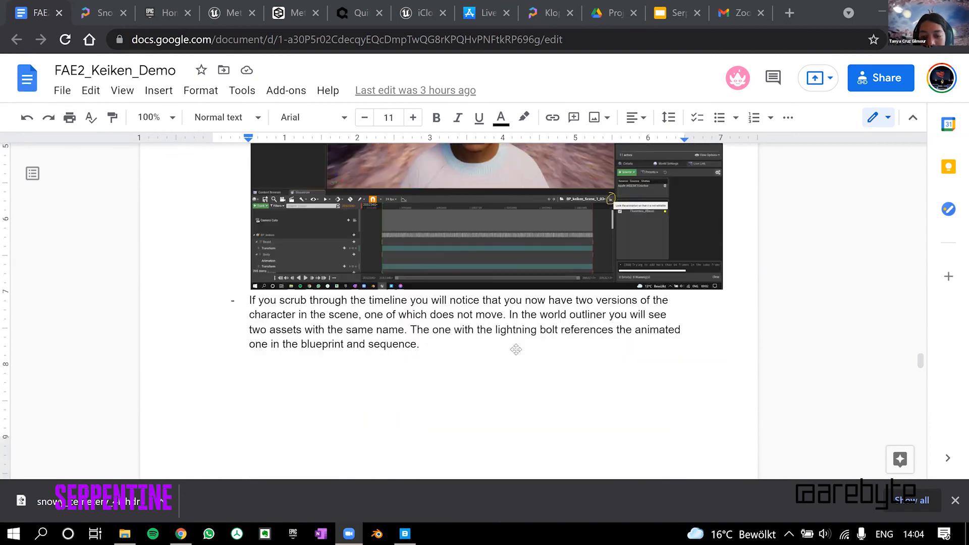
scroll(516, 350, down, 1)
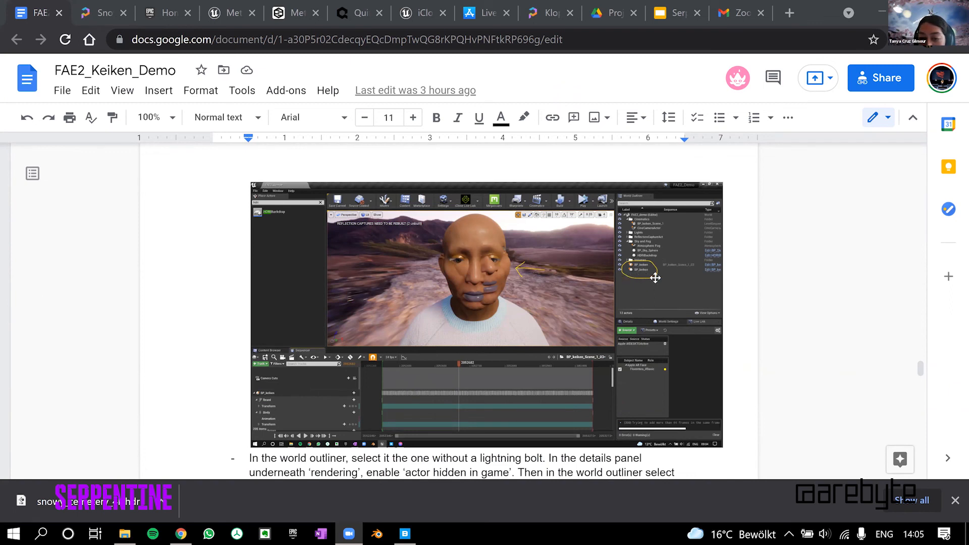
scroll(603, 298, down, 5)
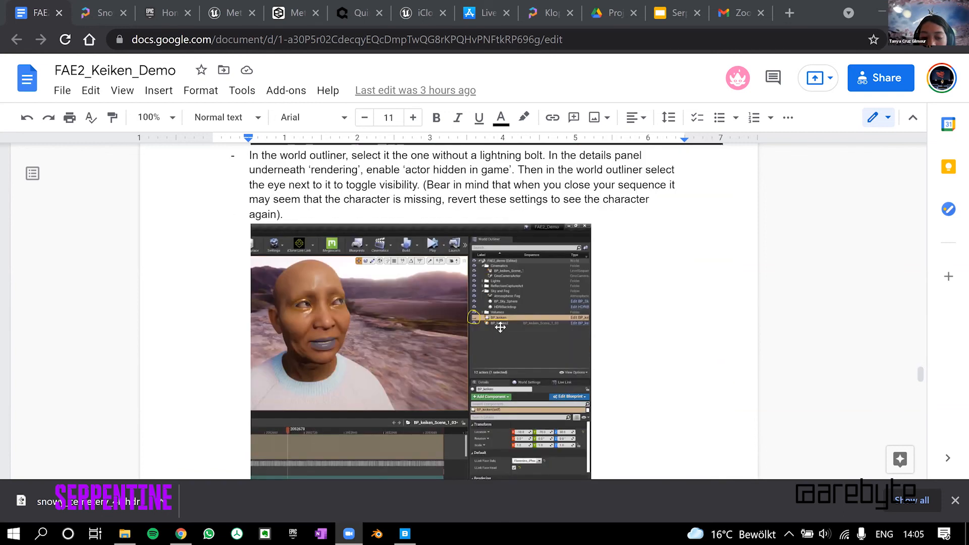
scroll(519, 320, down, 1)
scroll(519, 320, down, 2)
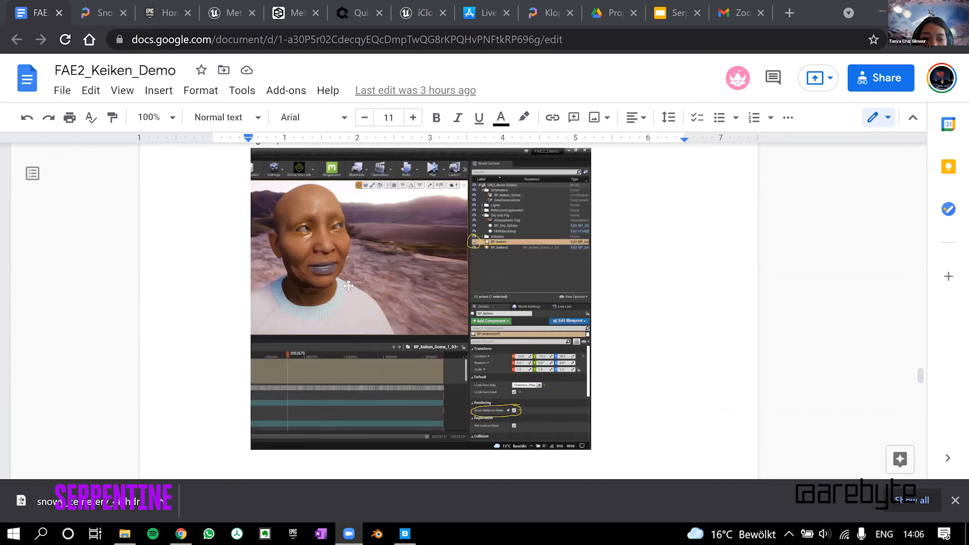
Review the instructions for fixing the body glitch by removing the body animation clip in the sequencer
scroll(389, 284, down, 5)
scroll(389, 286, down, 1)
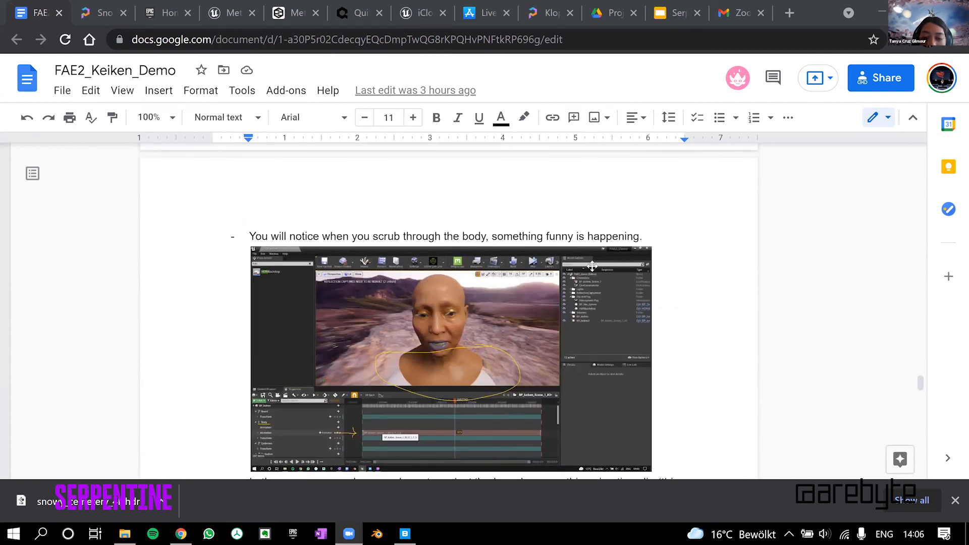
scroll(581, 282, up, 3)
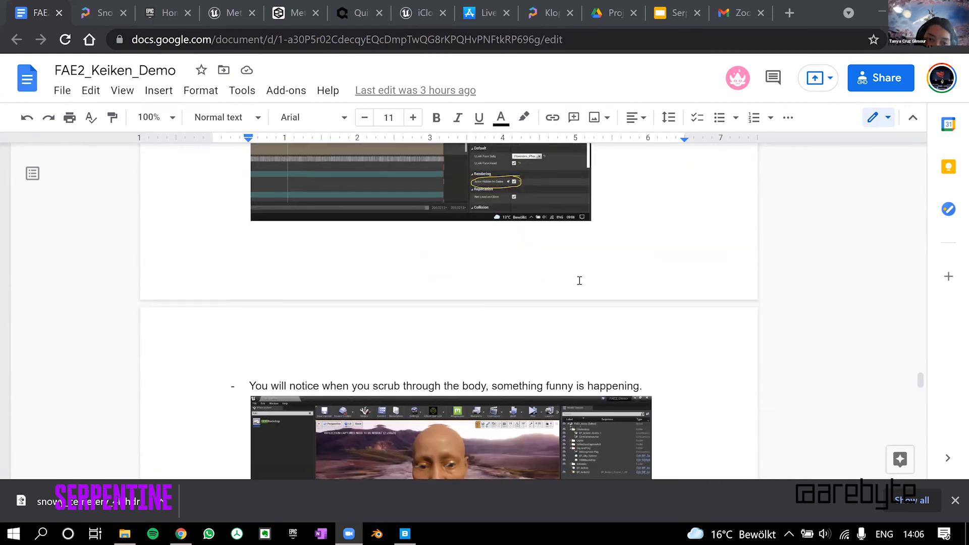
scroll(581, 281, down, 3)
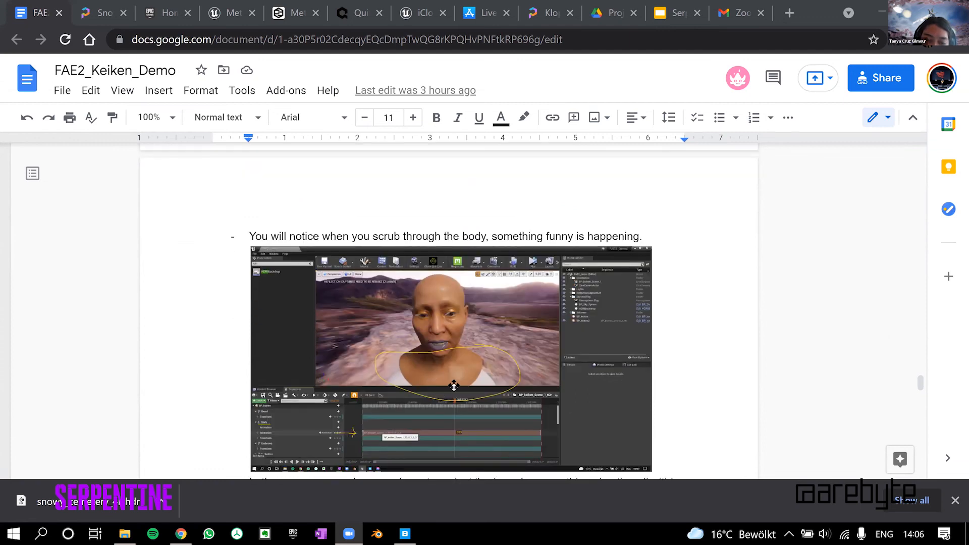
scroll(464, 389, down, 2)
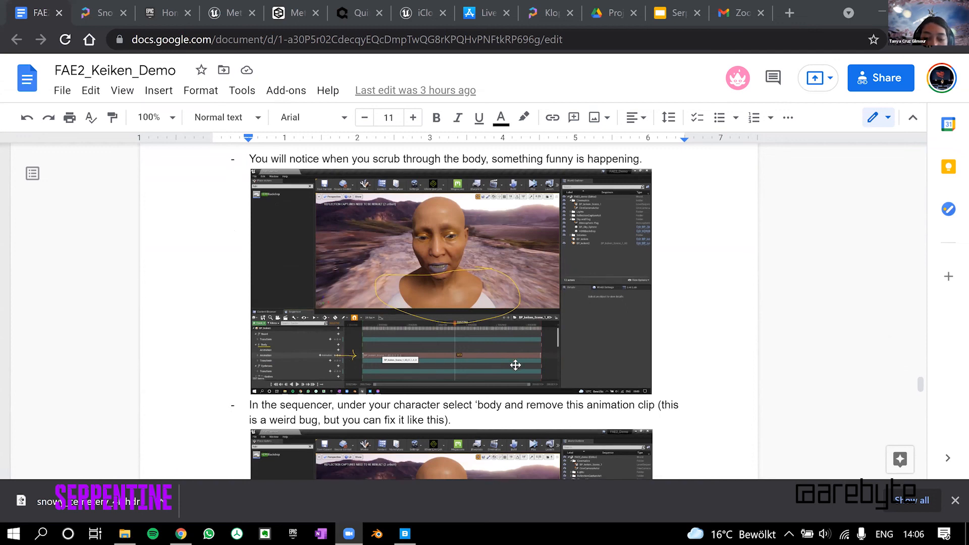
scroll(515, 365, down, 3)
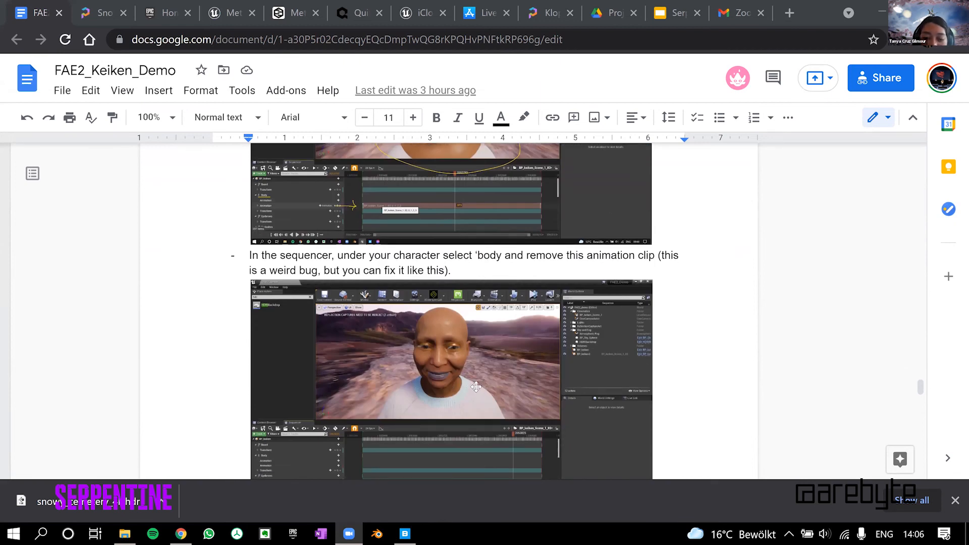
scroll(476, 387, down, 2)
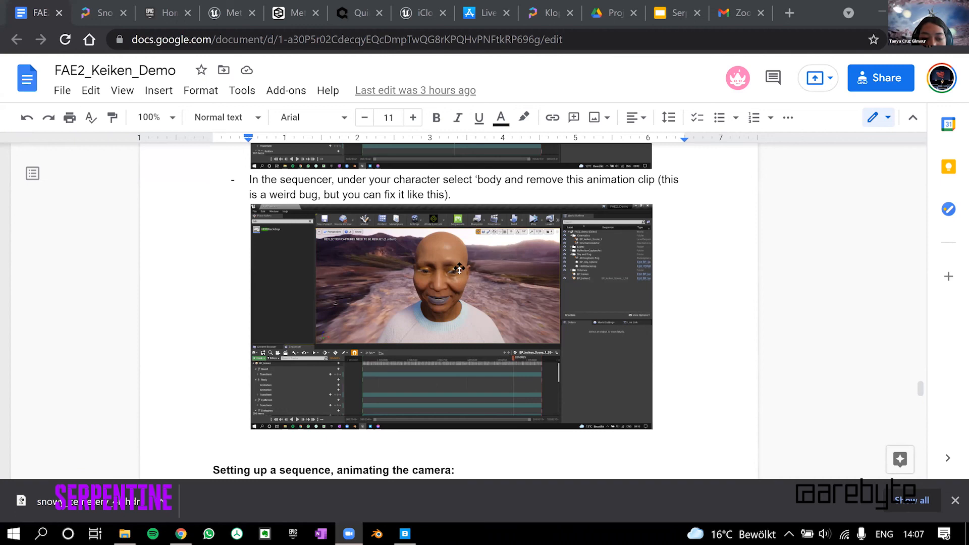
scroll(459, 269, down, 3)
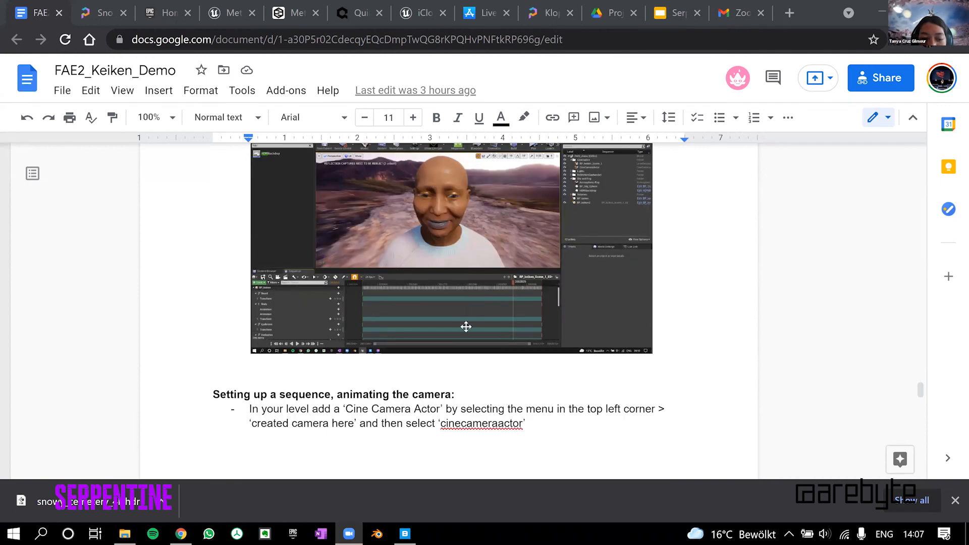
scroll(459, 371, down, 3)
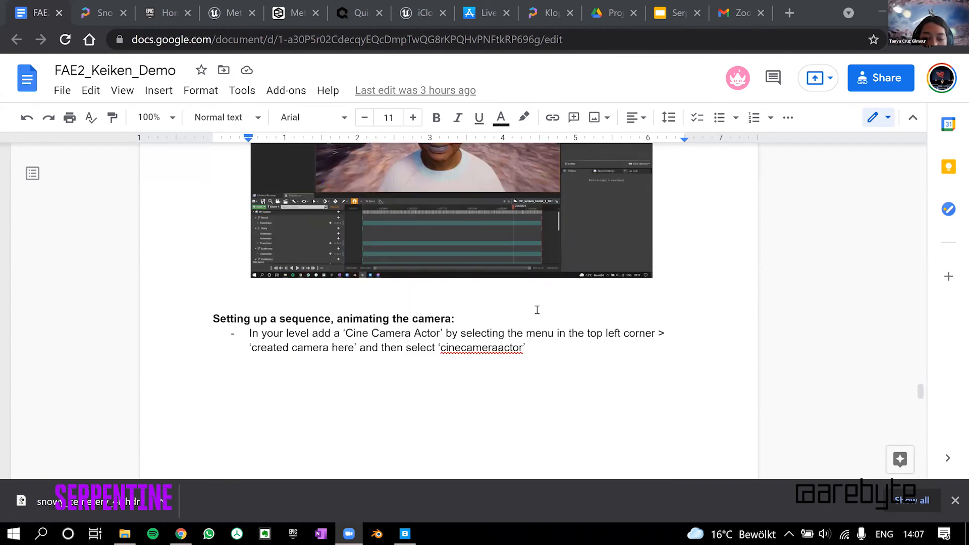
scroll(546, 311, up, 3)
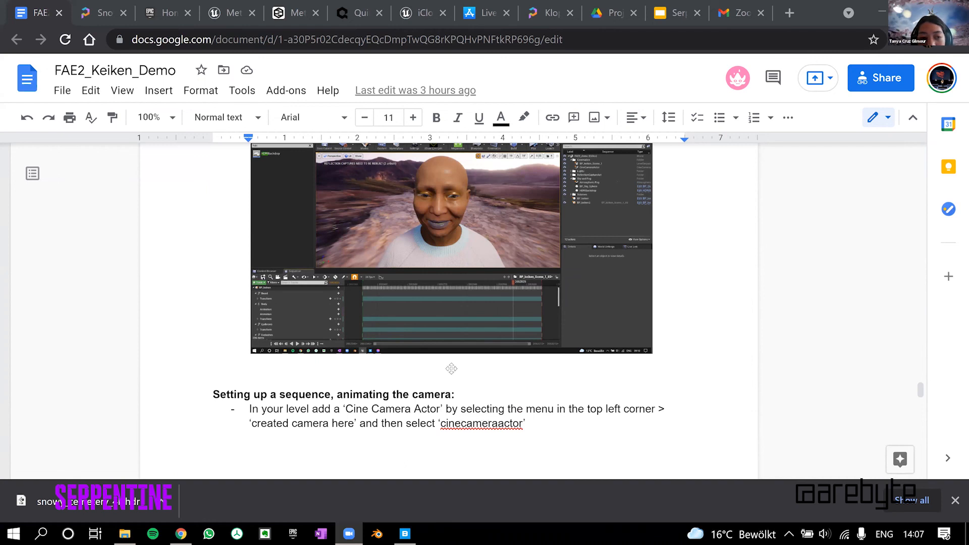
scroll(278, 174, up, 2)
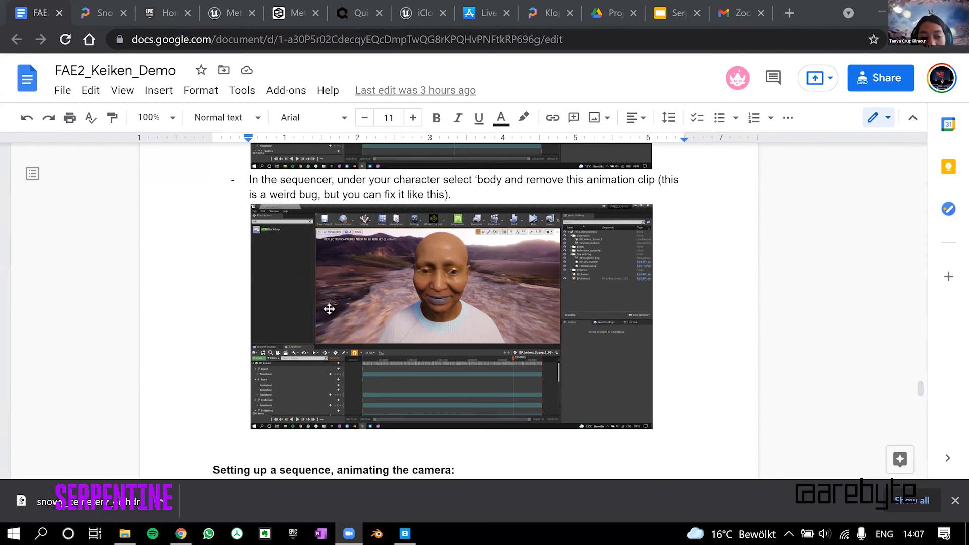
Read the camera animation section on adding a Cine Camera Actor, piloting it and placing it in the sequencer
scroll(376, 304, down, 6)
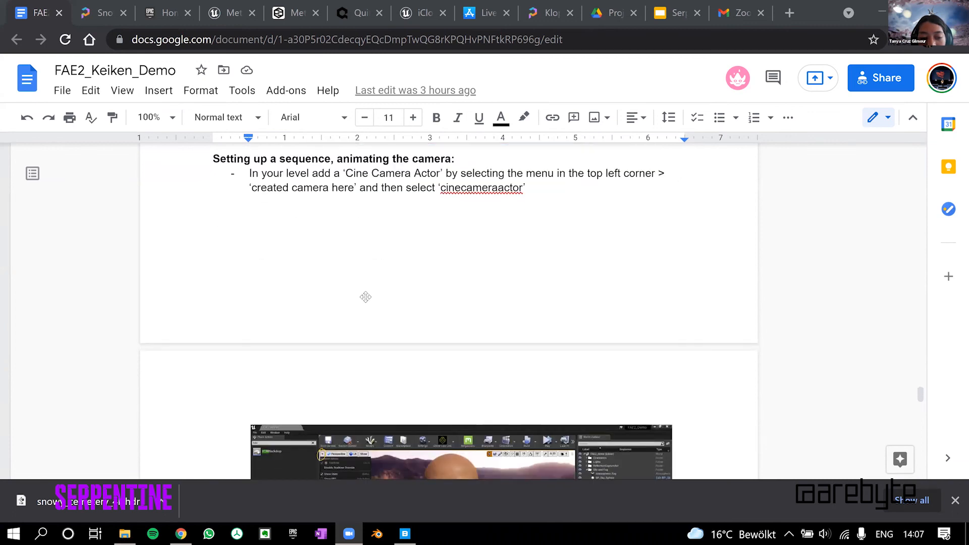
scroll(376, 304, down, 6)
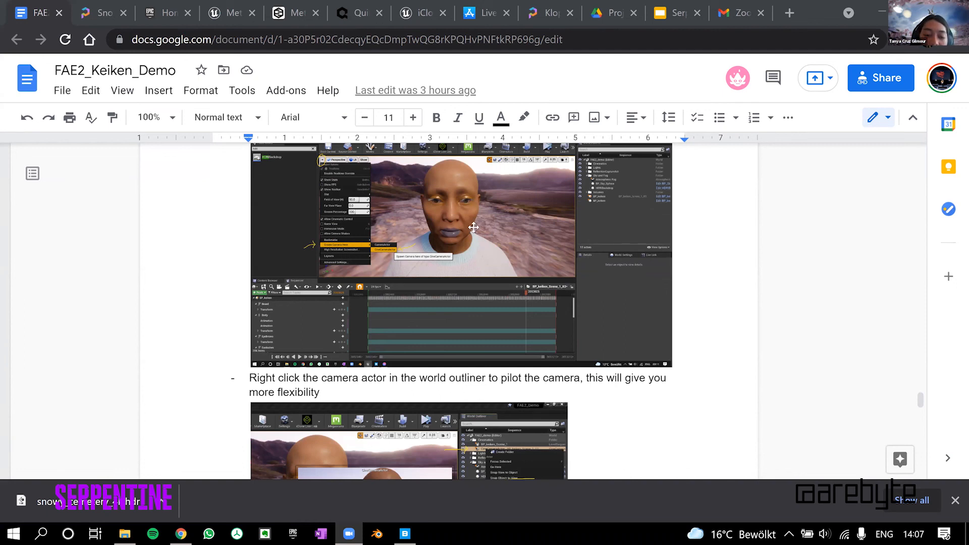
scroll(488, 255, down, 1)
scroll(488, 255, down, 2)
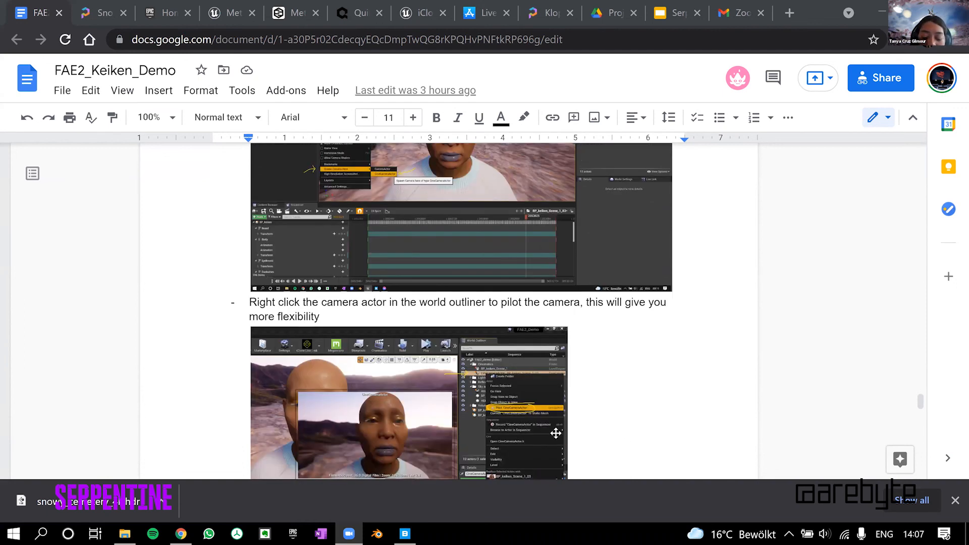
scroll(547, 389, down, 2)
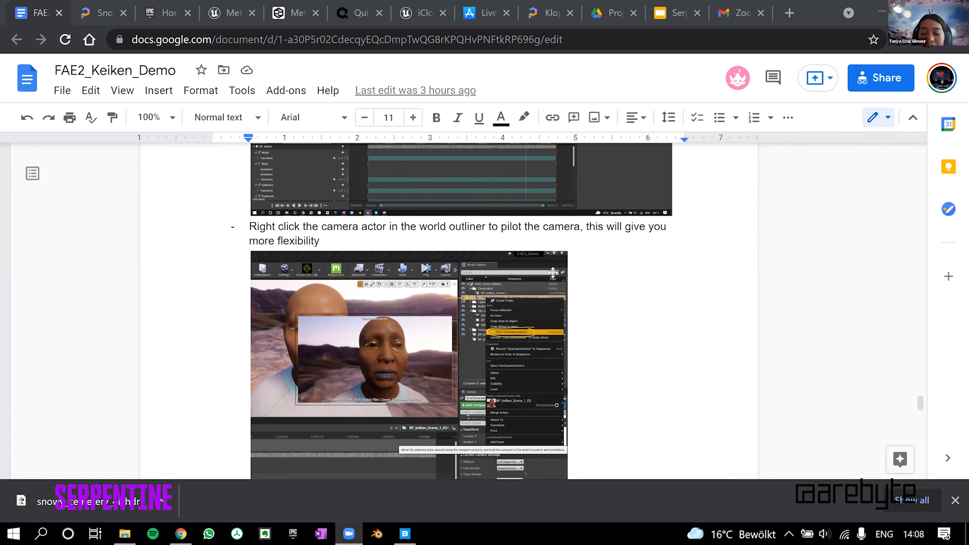
scroll(523, 316, down, 3)
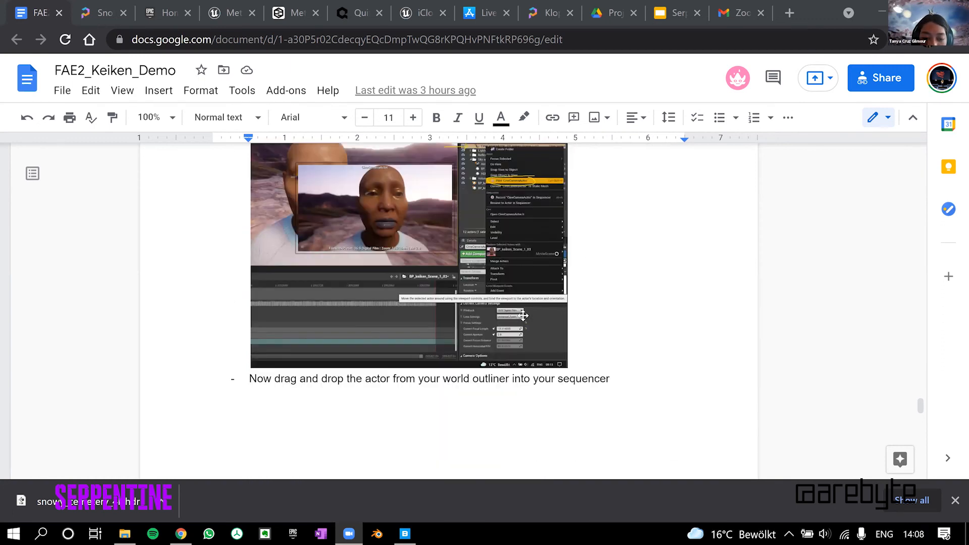
scroll(524, 292, down, 2)
scroll(523, 293, down, 5)
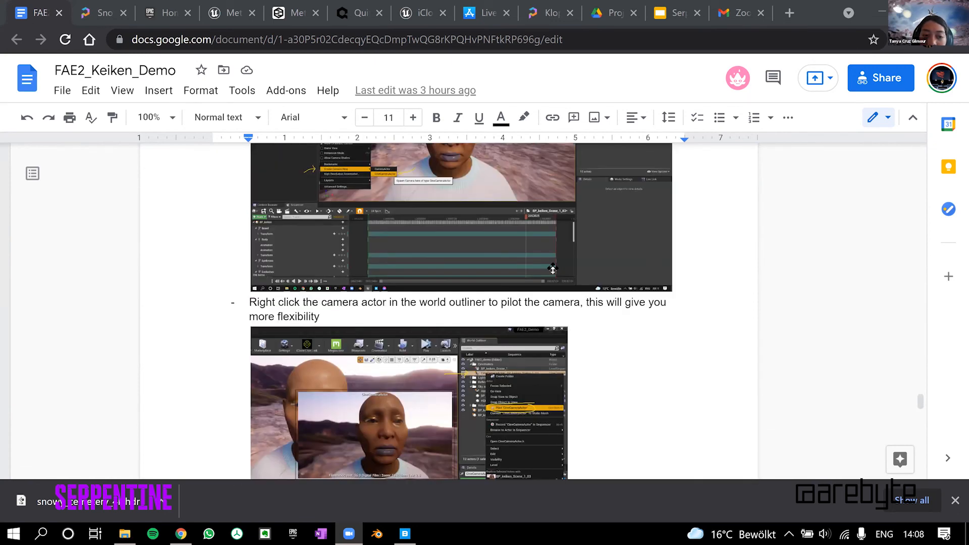
Go back through the document to the instruction on clicking the lock to make the recorded sequence editable
scroll(549, 272, up, 2)
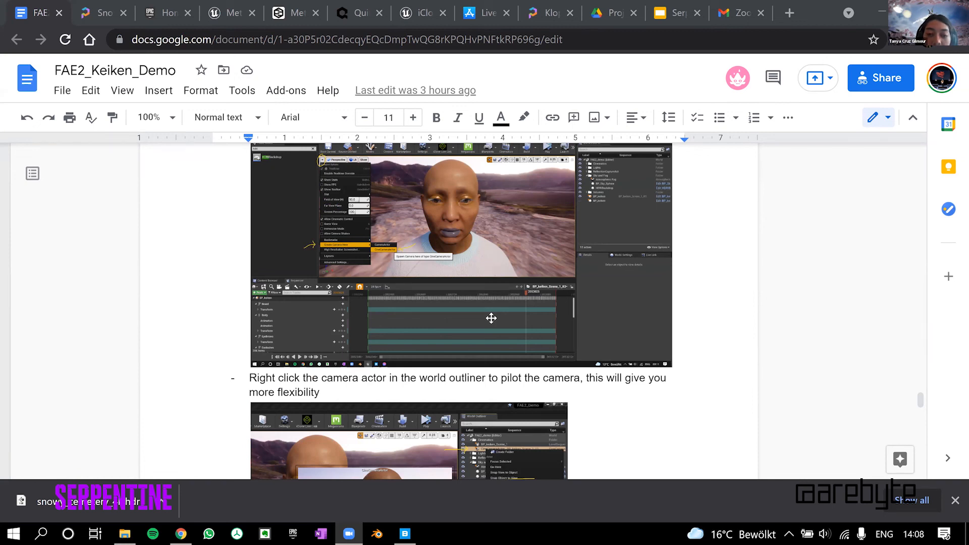
scroll(497, 321, up, 10)
scroll(516, 326, up, 15)
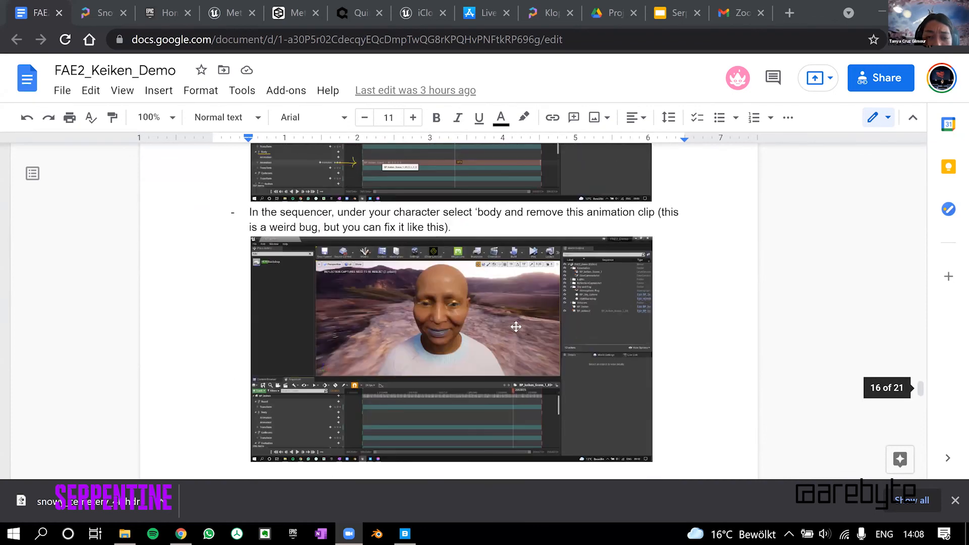
scroll(584, 310, up, 8)
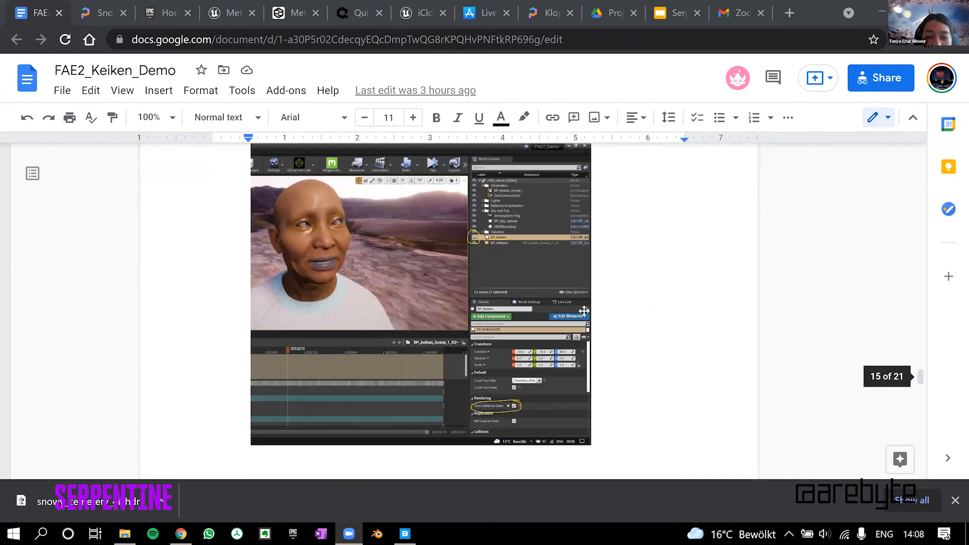
scroll(628, 320, down, 1)
scroll(636, 326, up, 10)
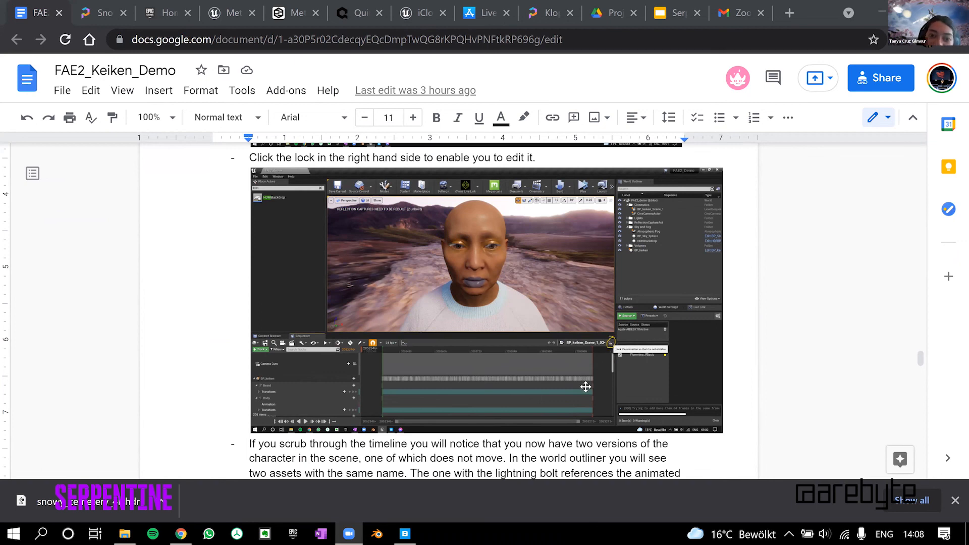
Review the instructions for hiding the duplicate character without a lightning bolt and removing the faulty body animation clip
scroll(586, 389, down, 1)
scroll(585, 390, down, 15)
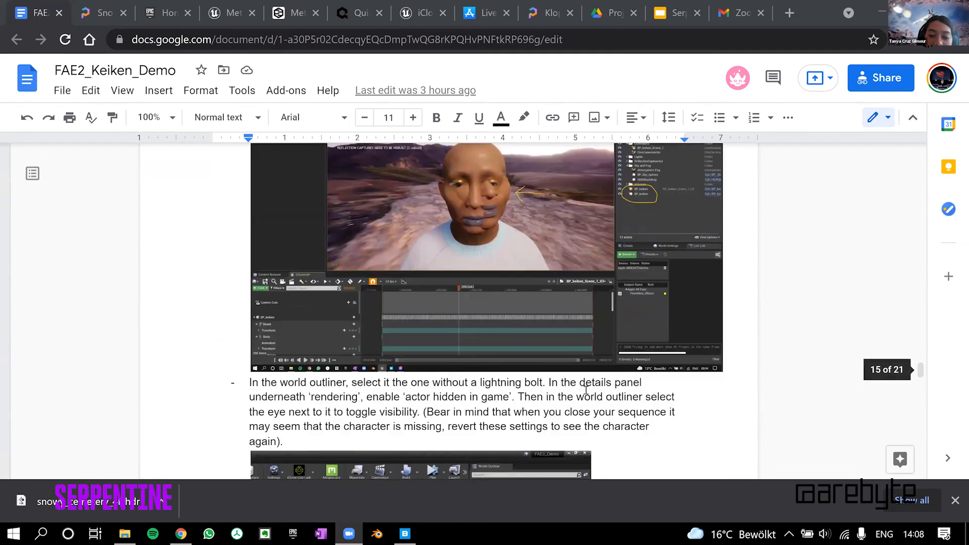
scroll(585, 390, down, 6)
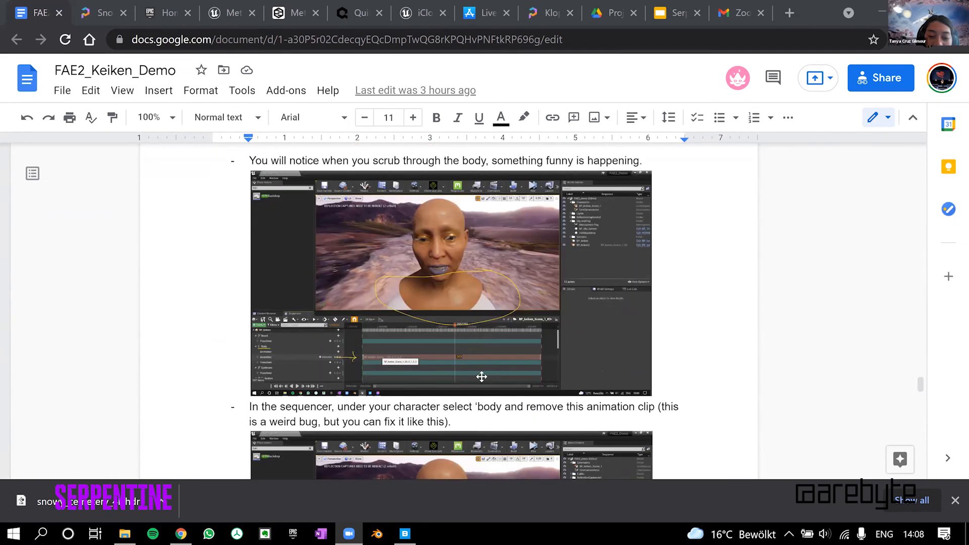
scroll(516, 377, down, 1)
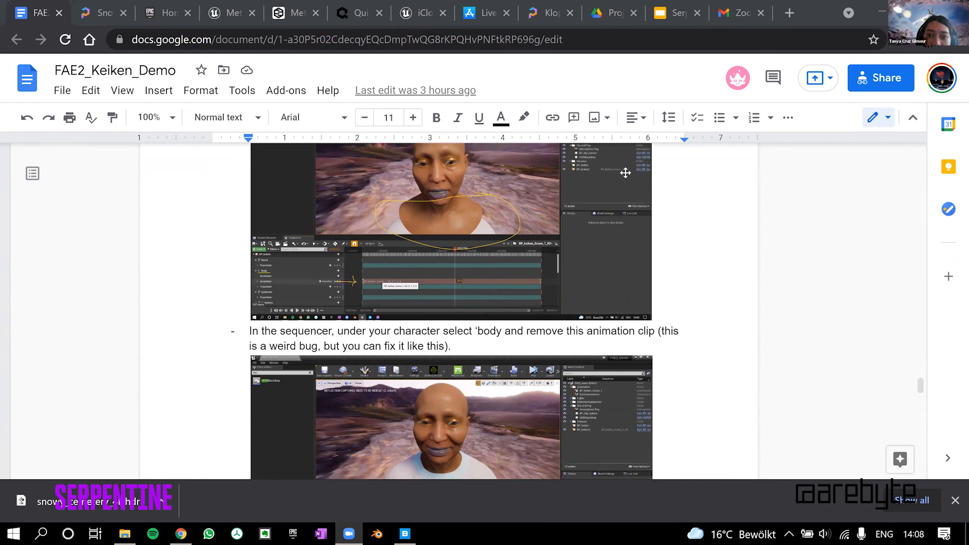
scroll(465, 338, down, 5)
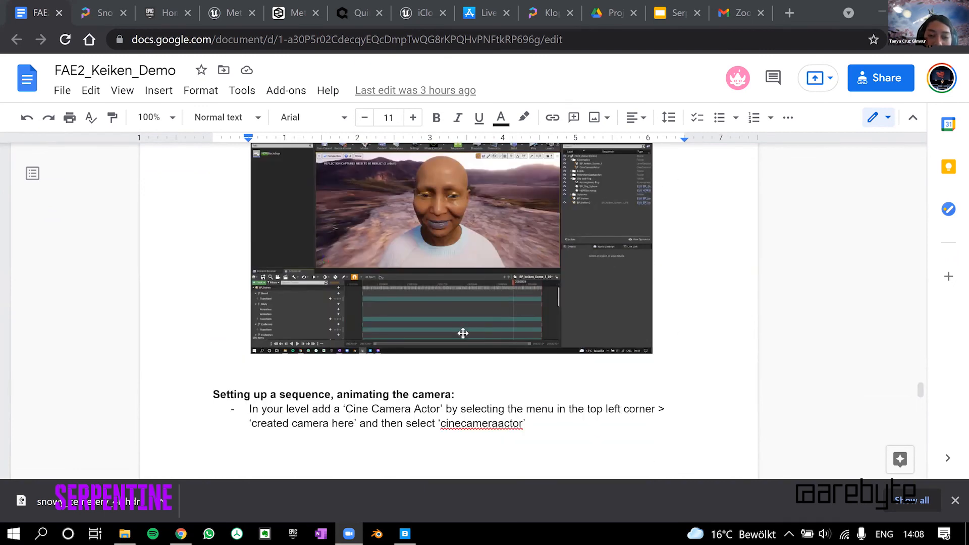
Read the camera setup section on creating a Cine Camera Actor, piloting it and adding it to the sequencer
scroll(463, 333, down, 5)
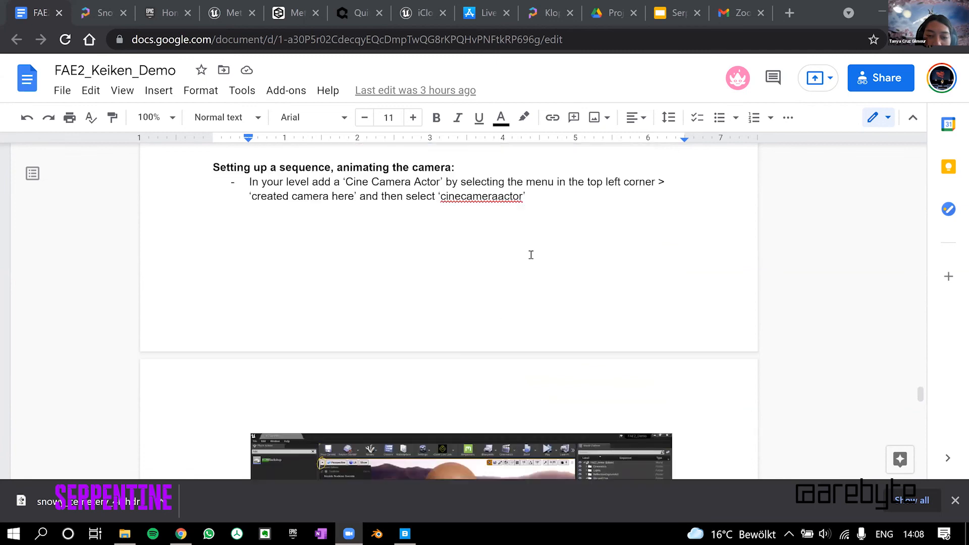
scroll(530, 256, down, 3)
scroll(418, 284, down, 3)
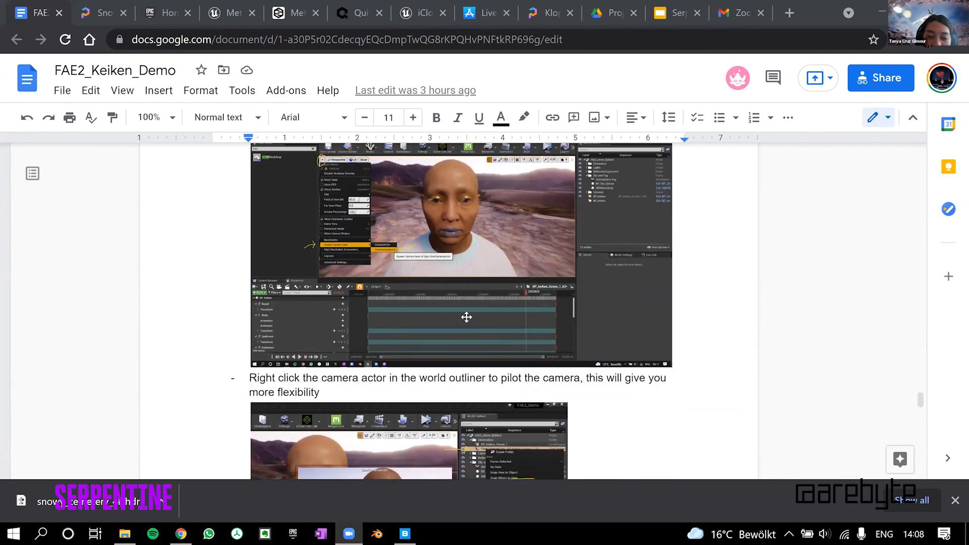
scroll(547, 394, down, 2)
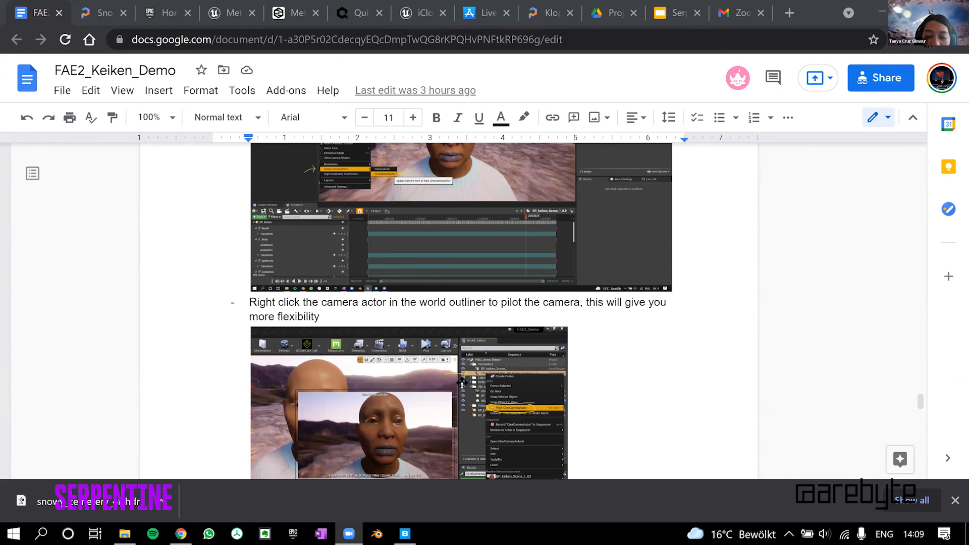
scroll(462, 383, down, 5)
scroll(463, 383, down, 5)
scroll(383, 293, down, 2)
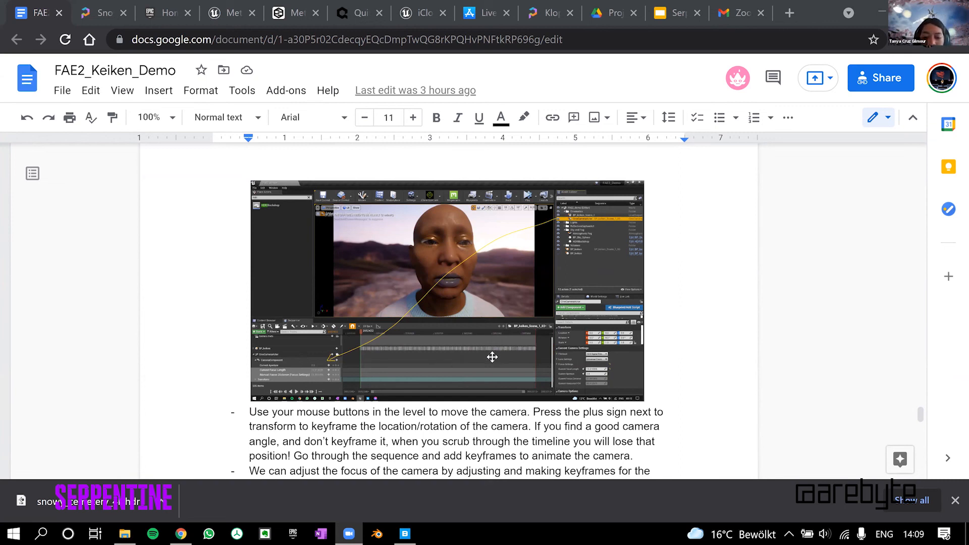
Review how to keyframe the camera's transform, aperture, focal length and manual focus distance to build a short sequence
scroll(493, 357, down, 2)
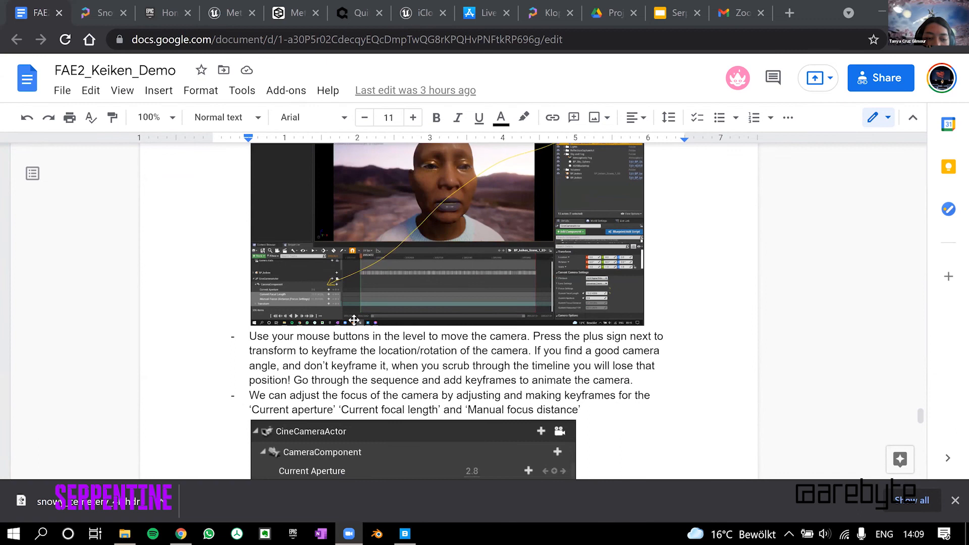
scroll(399, 348, up, 2)
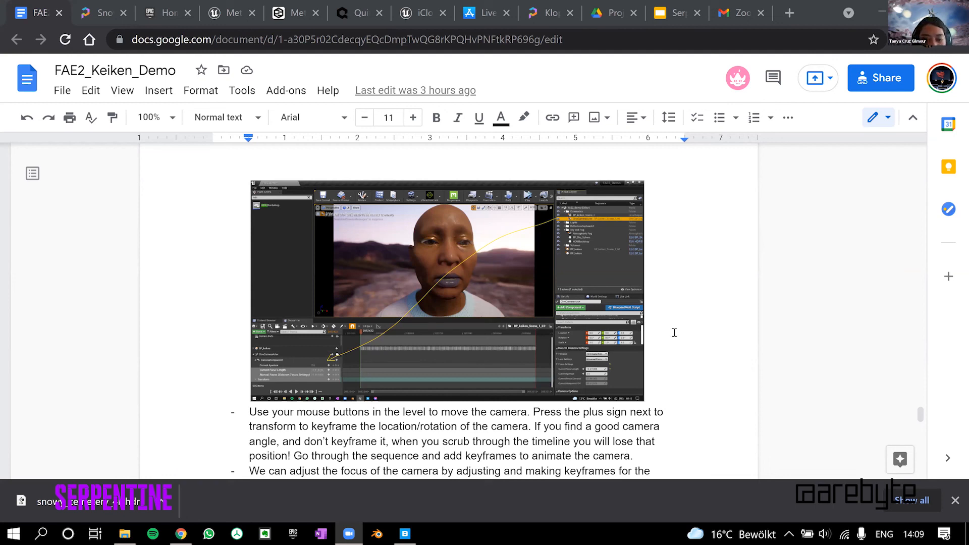
scroll(698, 367, down, 2)
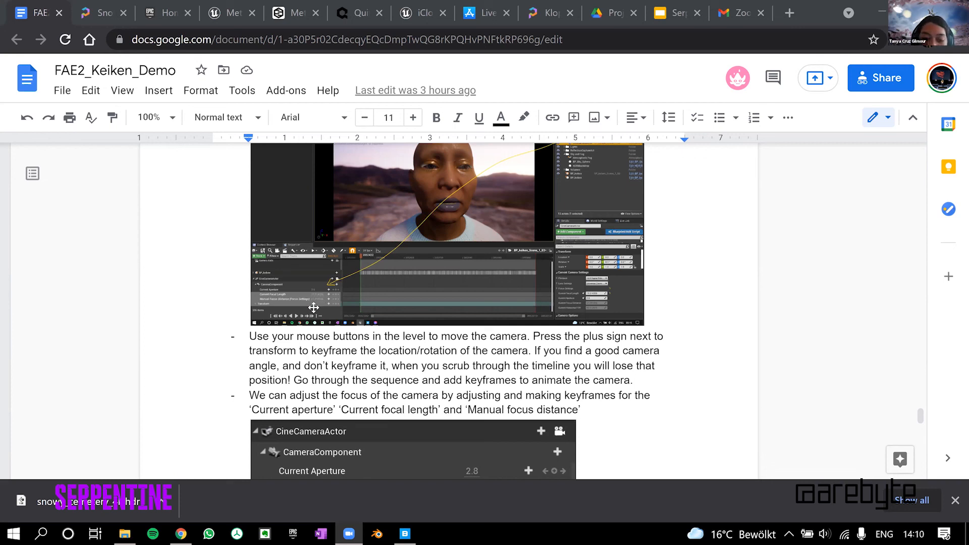
scroll(403, 319, down, 1)
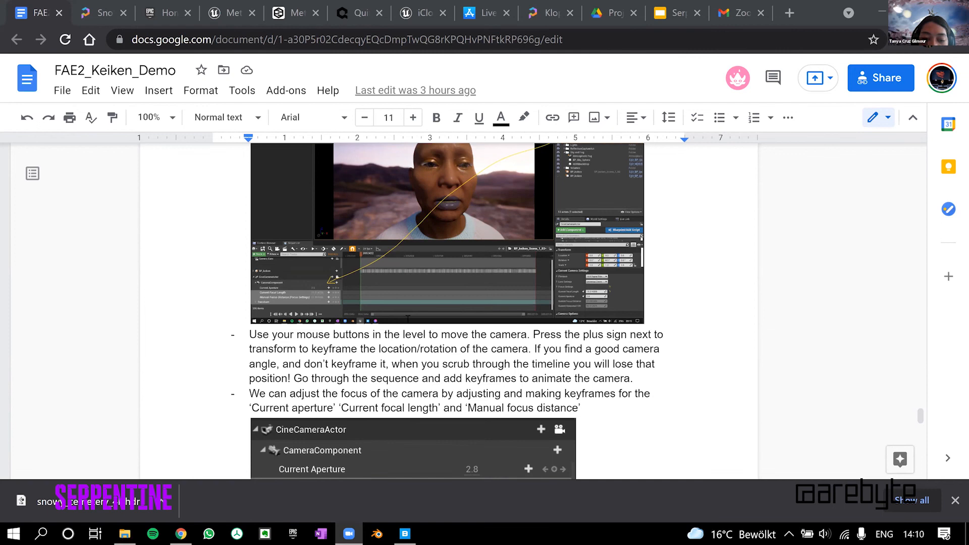
scroll(459, 311, down, 10)
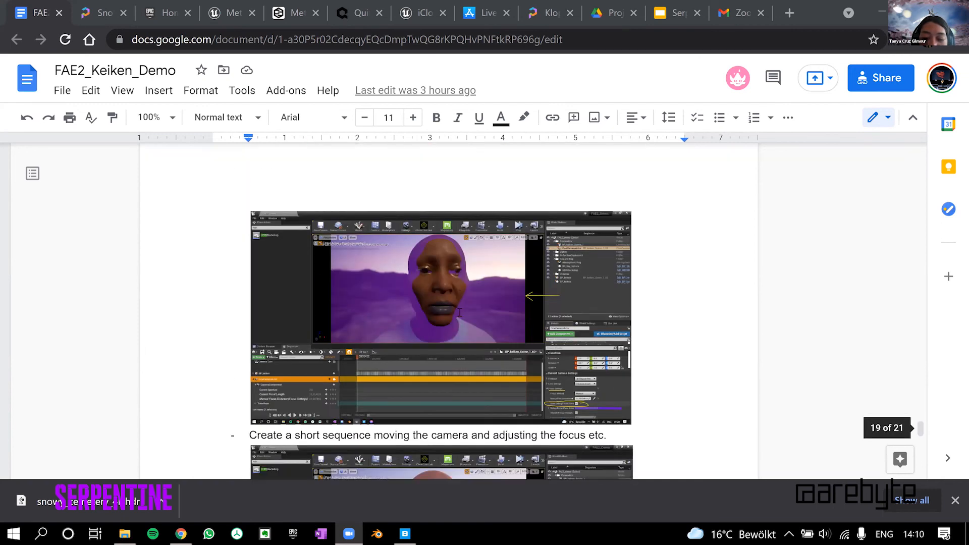
scroll(459, 312, down, 1)
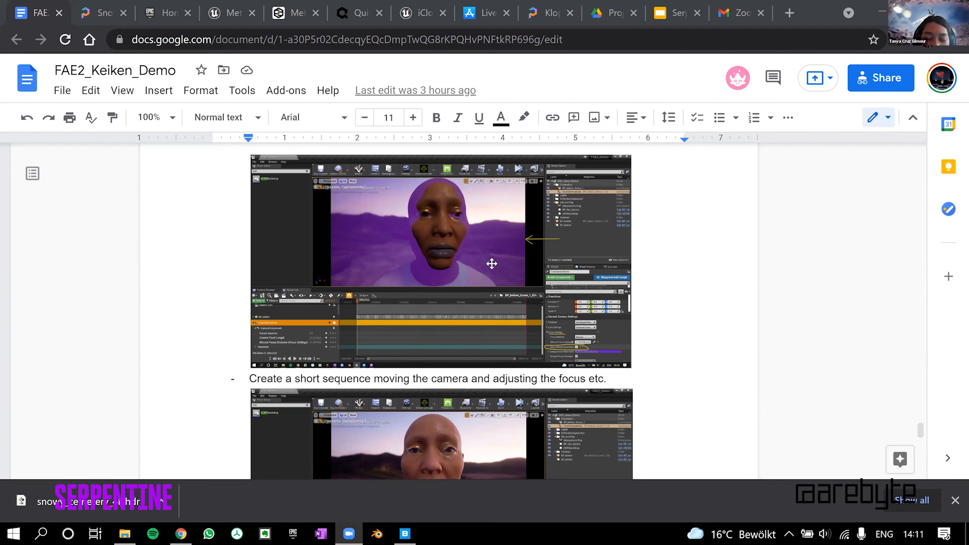
scroll(492, 263, down, 3)
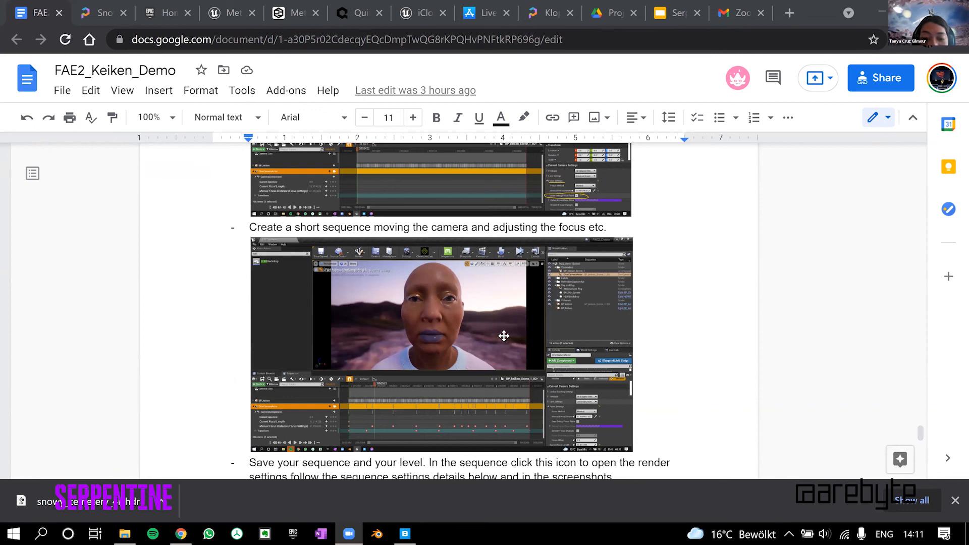
Read the movie render instructions and their screenshots covering output format, frame rate, resolution, compression quality, output folder and custom start/end frames
scroll(515, 331, down, 2)
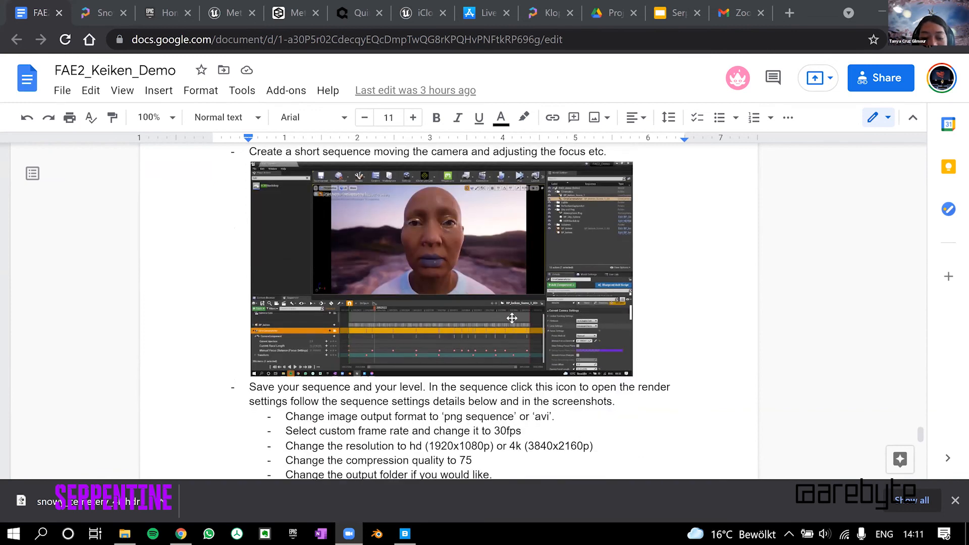
scroll(509, 301, down, 5)
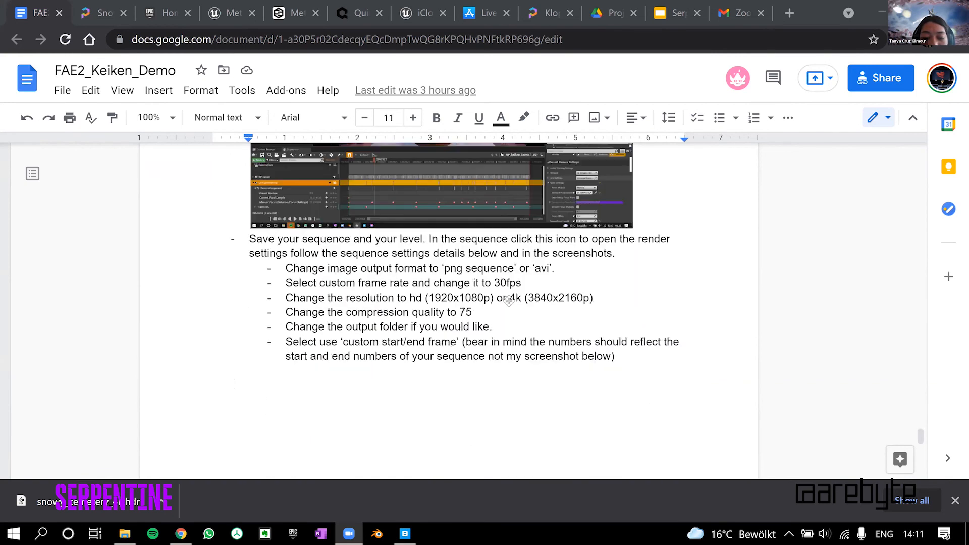
scroll(576, 305, down, 3)
scroll(576, 306, down, 2)
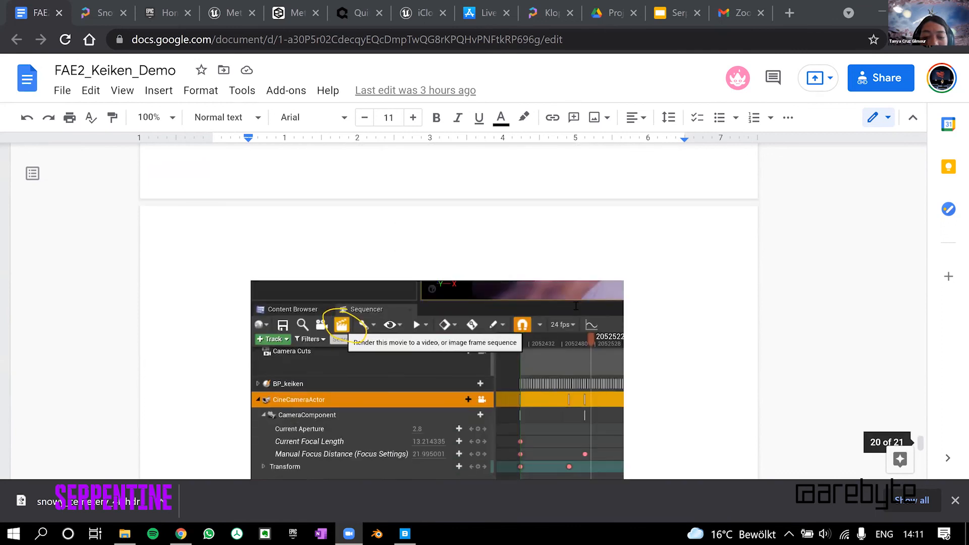
scroll(576, 306, up, 8)
scroll(576, 306, down, 10)
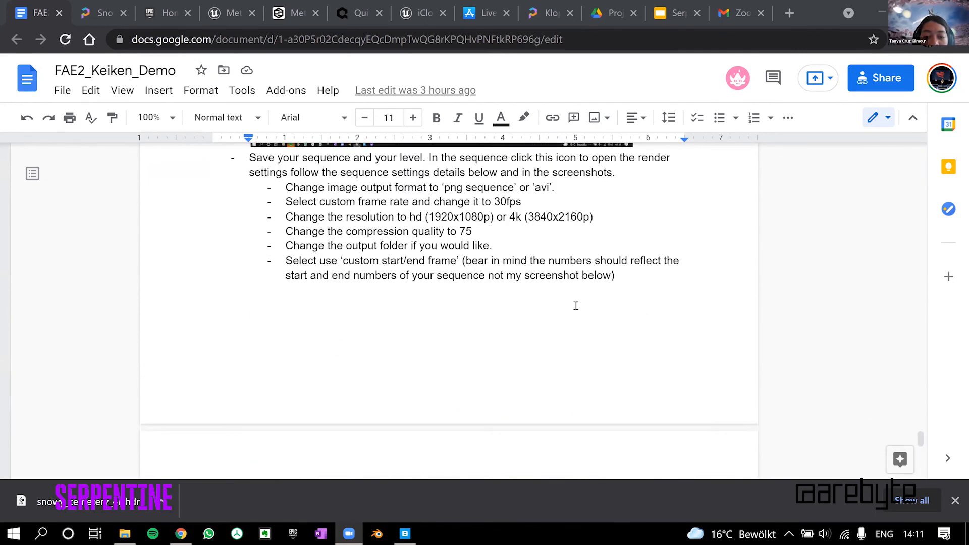
scroll(576, 306, down, 6)
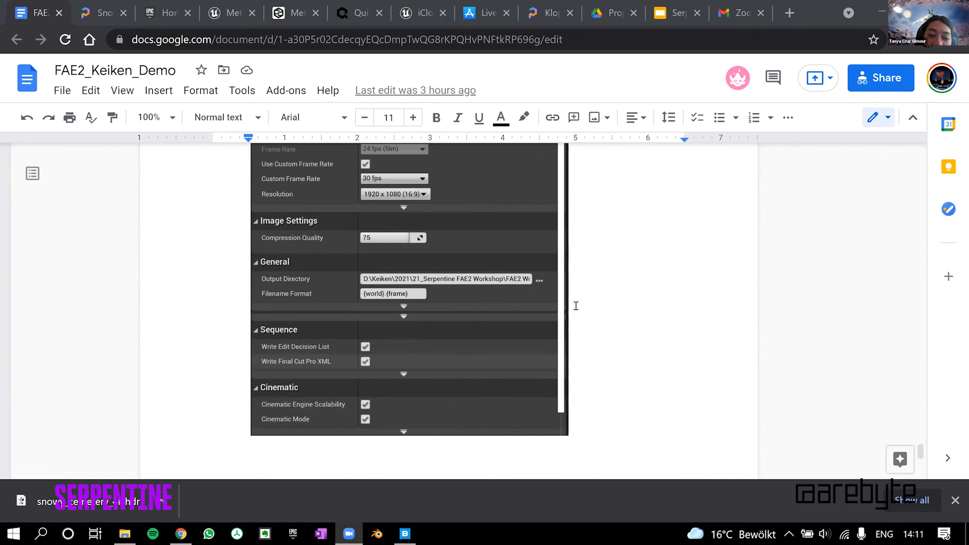
scroll(577, 306, down, 5)
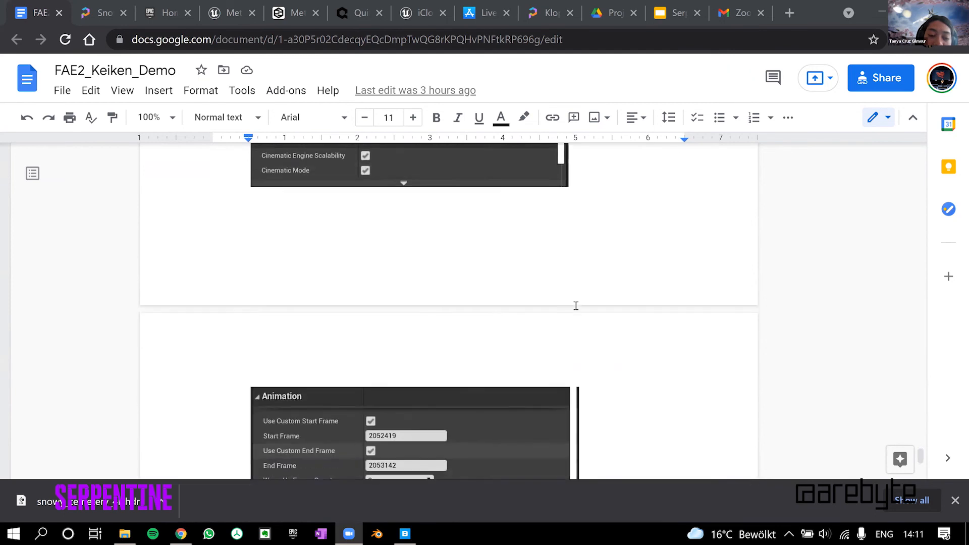